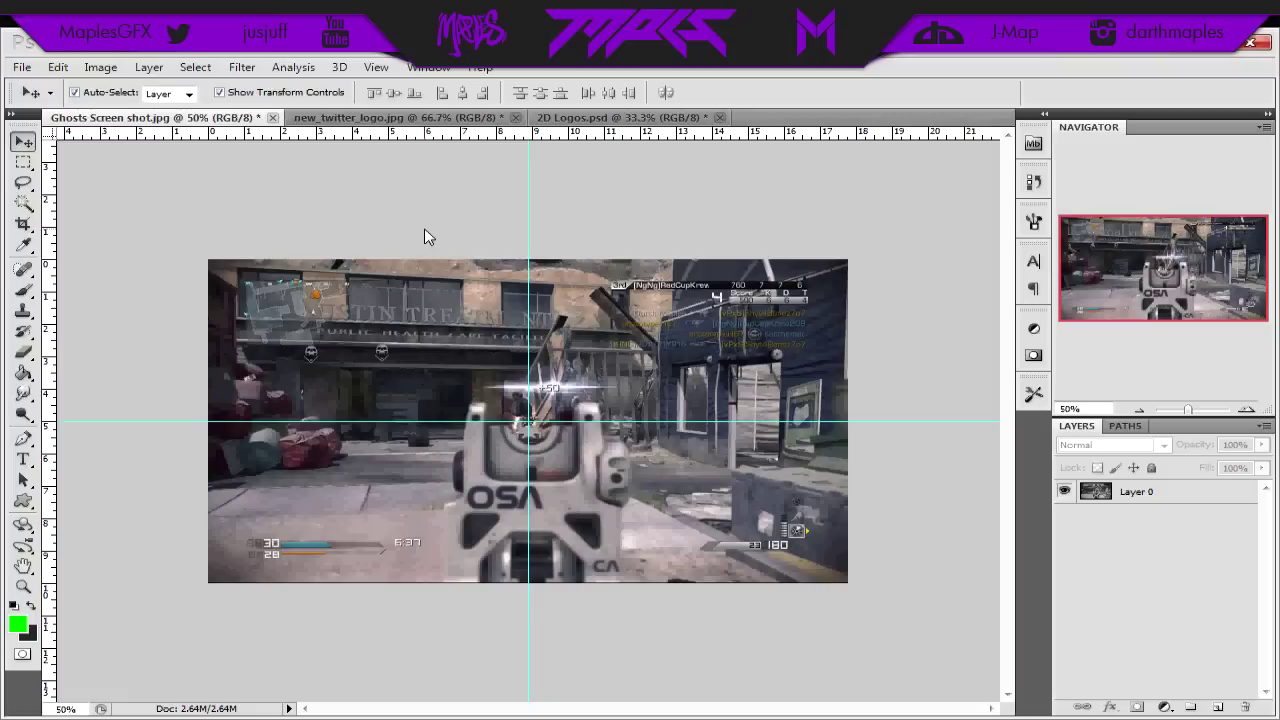
{"action": "left_click", "coordinate": [434, 282]}
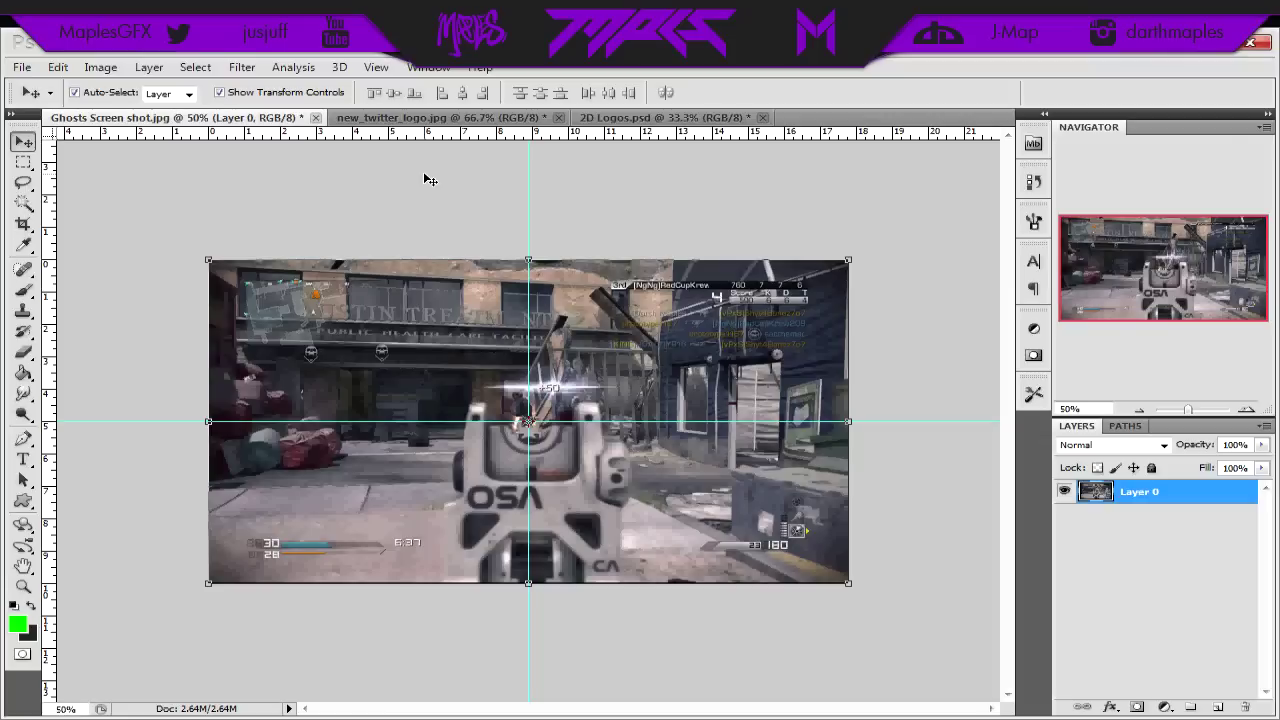
{"action": "left_click", "coordinate": [404, 224]}
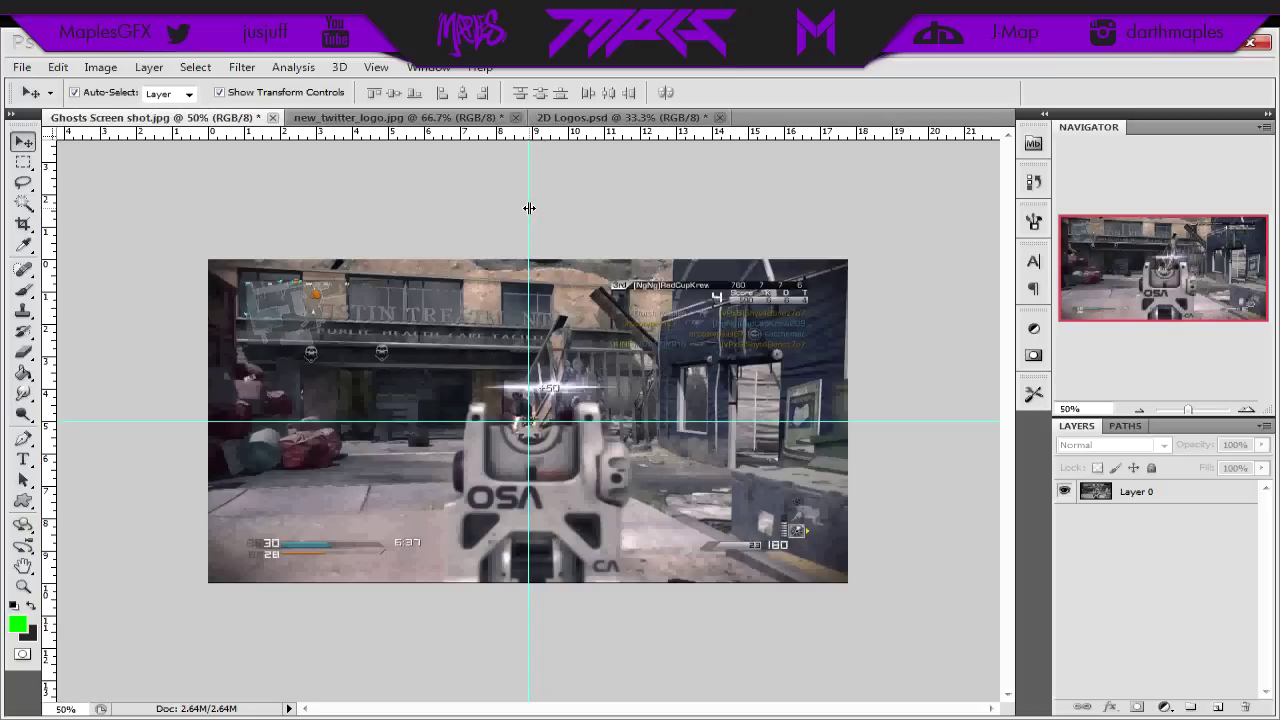
{"action": "left_click_drag", "start_coordinate": [526, 207], "coordinate": [524, 208]}
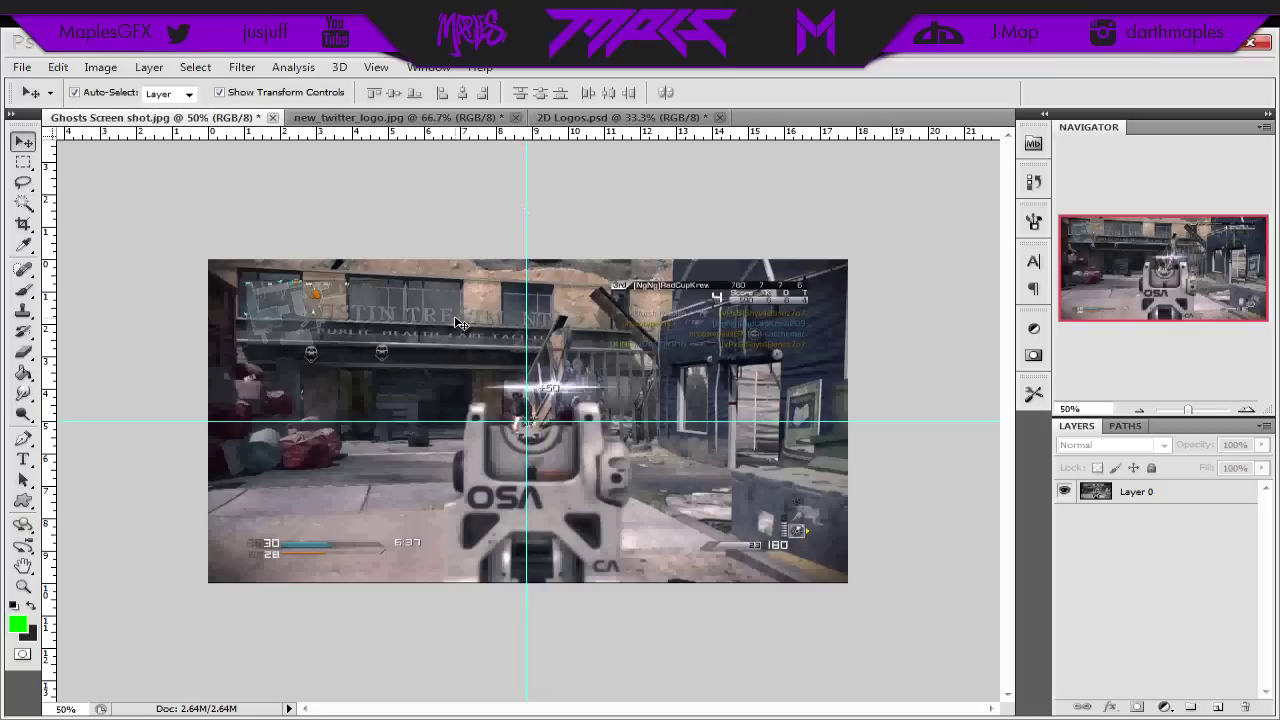
{"action": "key", "text": "ctrl+z"}
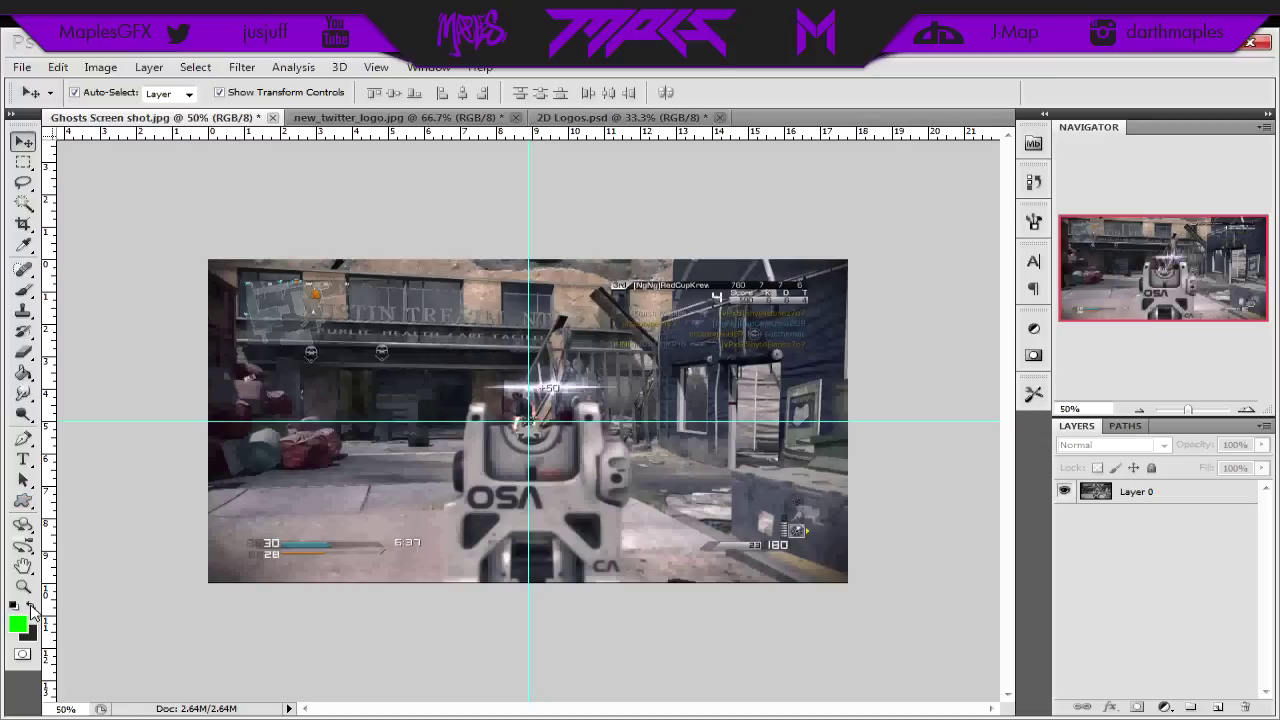
Step: Make dark grey the foreground colour and draw a wide rectangle with the Custom Shape tool, centred over the image's top edge
{"action": "left_click", "coordinate": [32, 606]}
{"action": "left_click", "coordinate": [25, 502]}
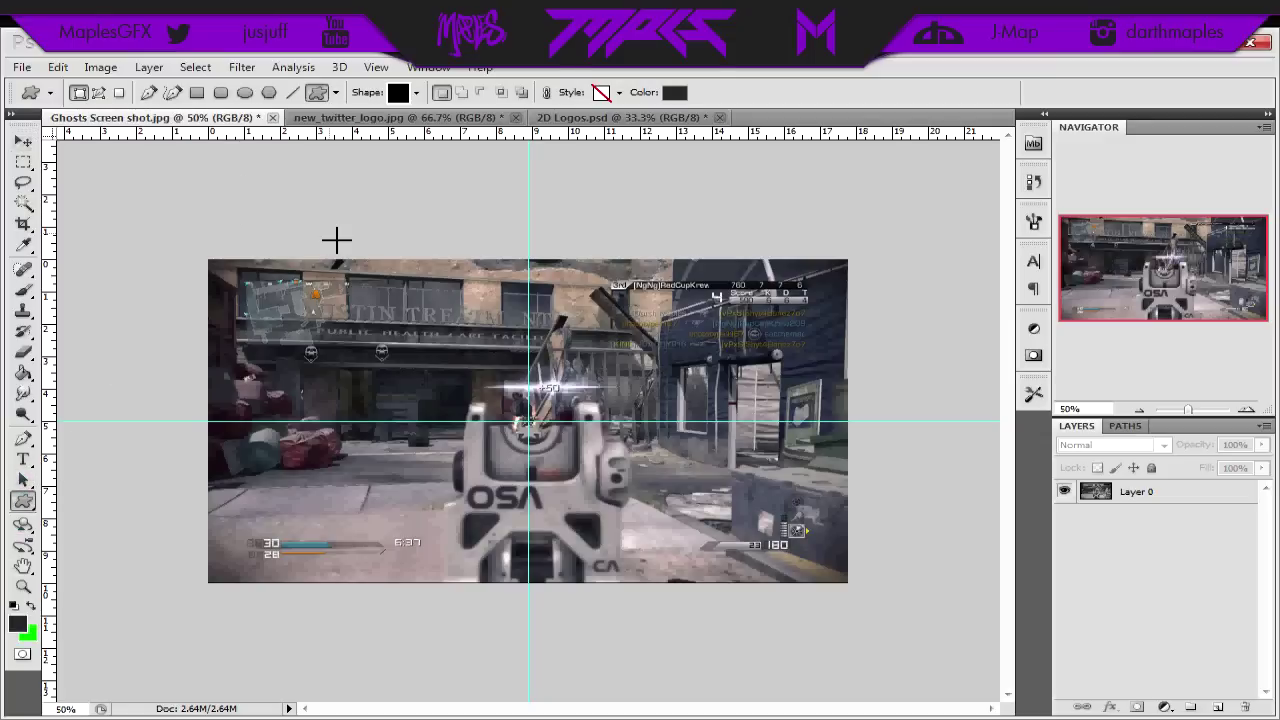
{"action": "left_click", "coordinate": [414, 93]}
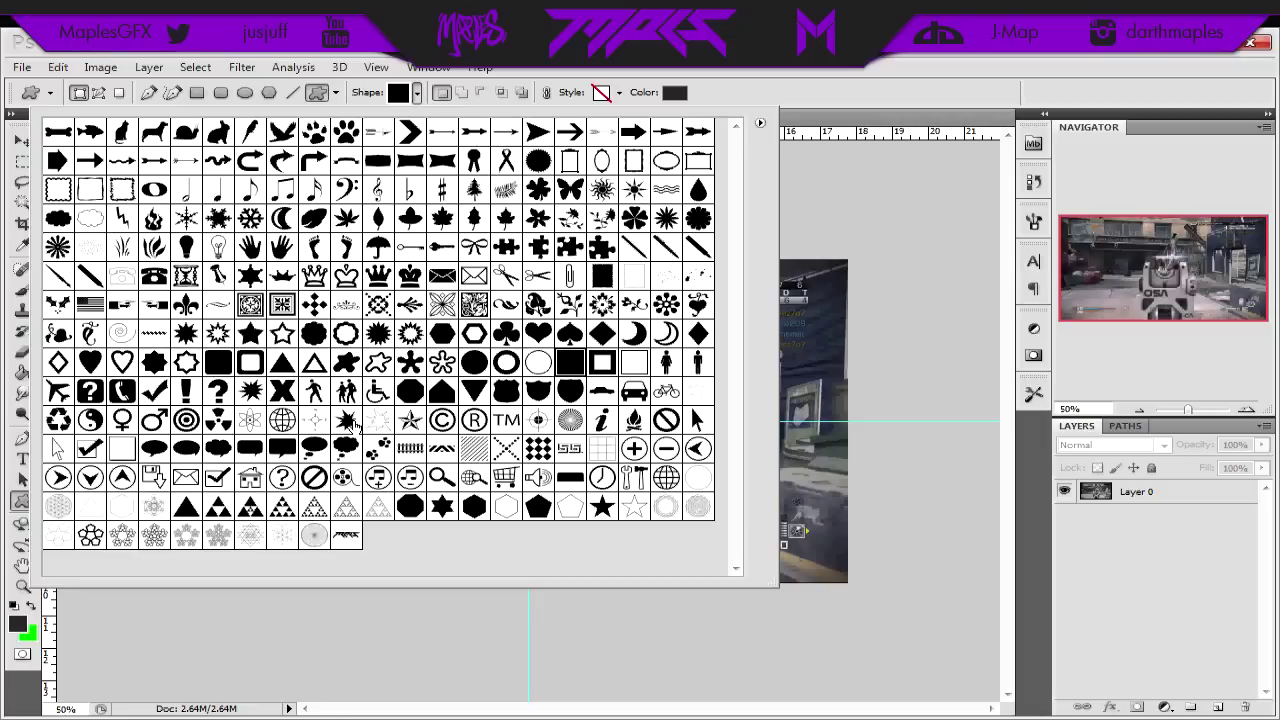
{"action": "left_click", "coordinate": [414, 93]}
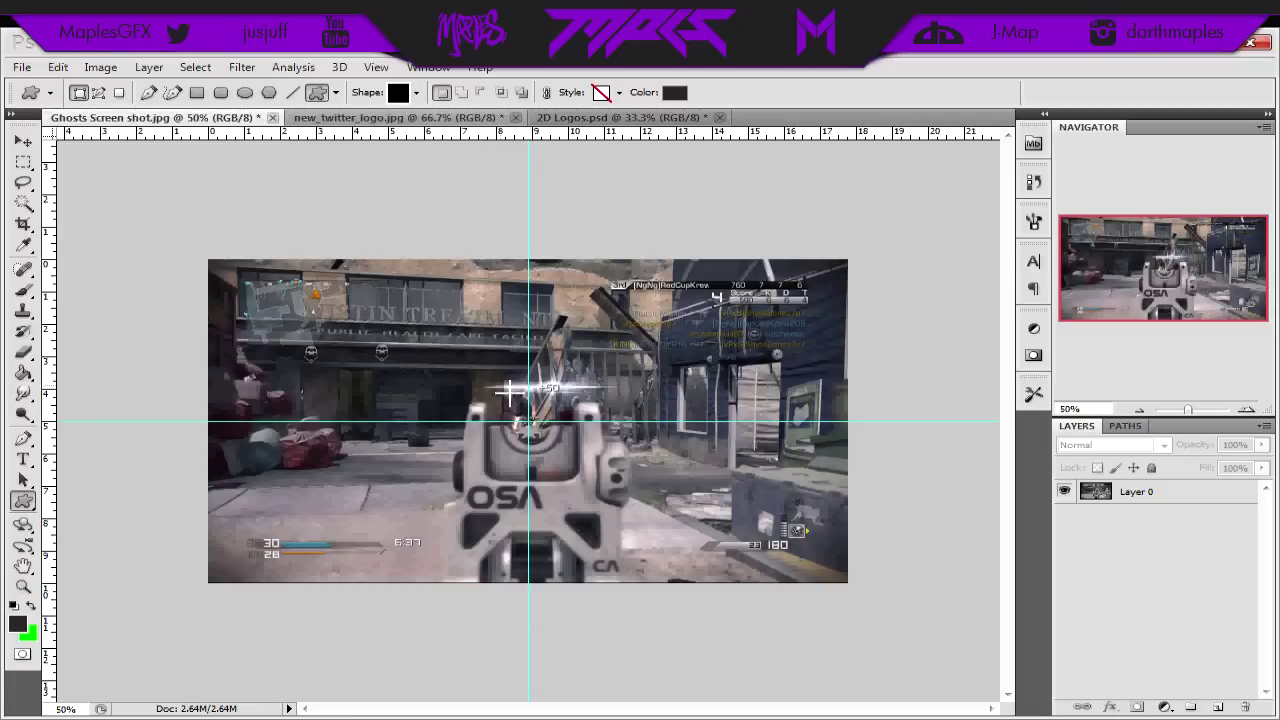
{"action": "left_click", "coordinate": [235, 60]}
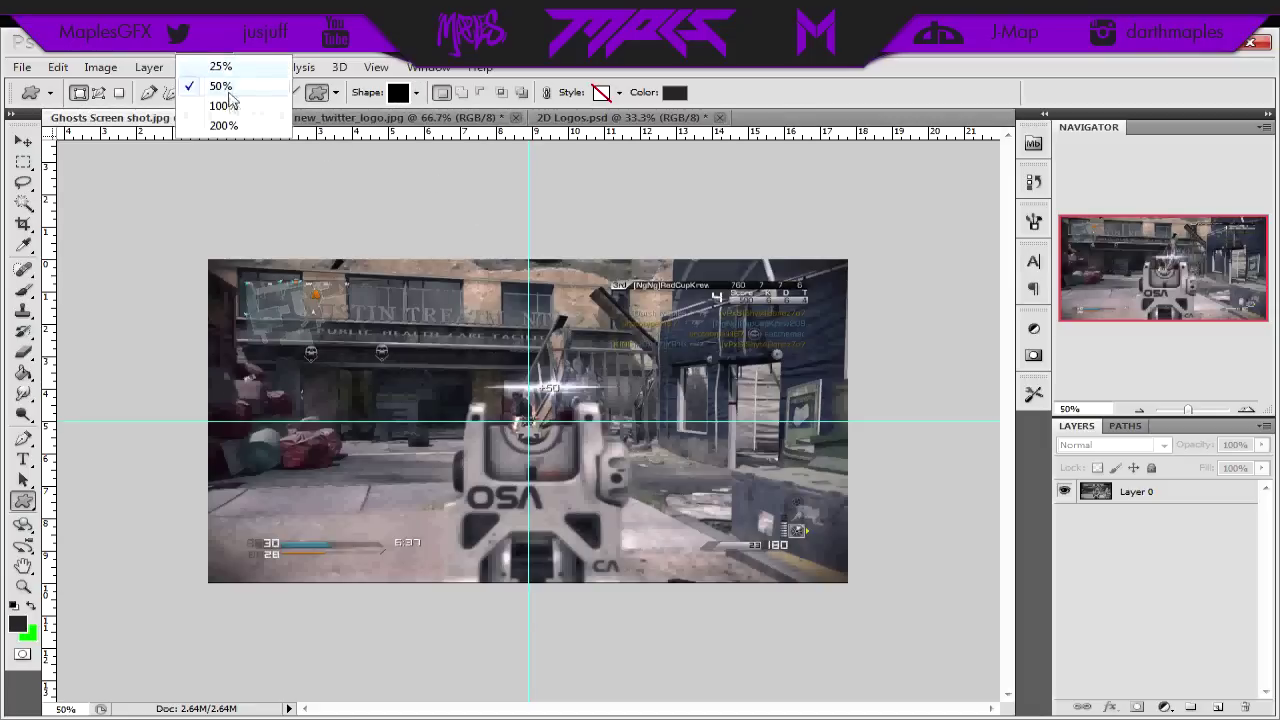
{"action": "left_click", "coordinate": [225, 105]}
{"action": "left_click_drag", "start_coordinate": [1010, 462], "coordinate": [1008, 394]}
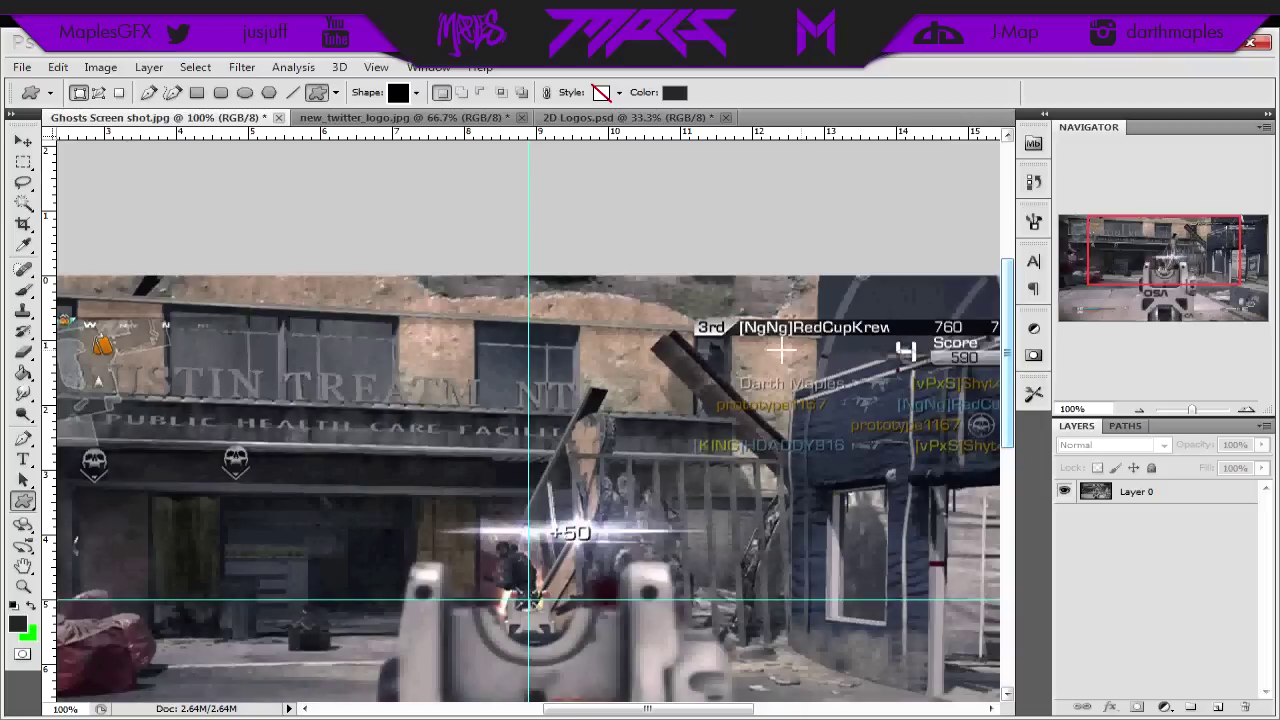
{"action": "left_click_drag", "start_coordinate": [300, 246], "coordinate": [756, 352]}
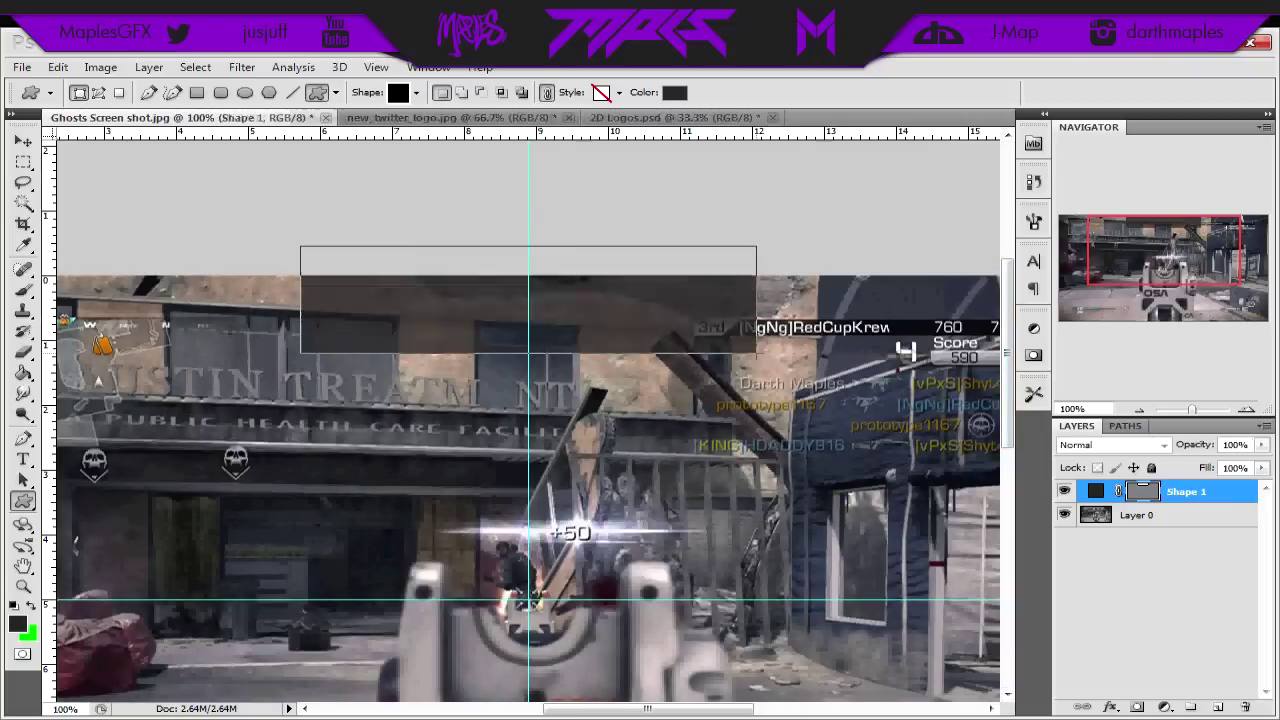
Step: Move the rectangle down flush with the image's top edge and reduce its height to 70.59%, keeping the top edge fixed
{"action": "left_click", "coordinate": [22, 143]}
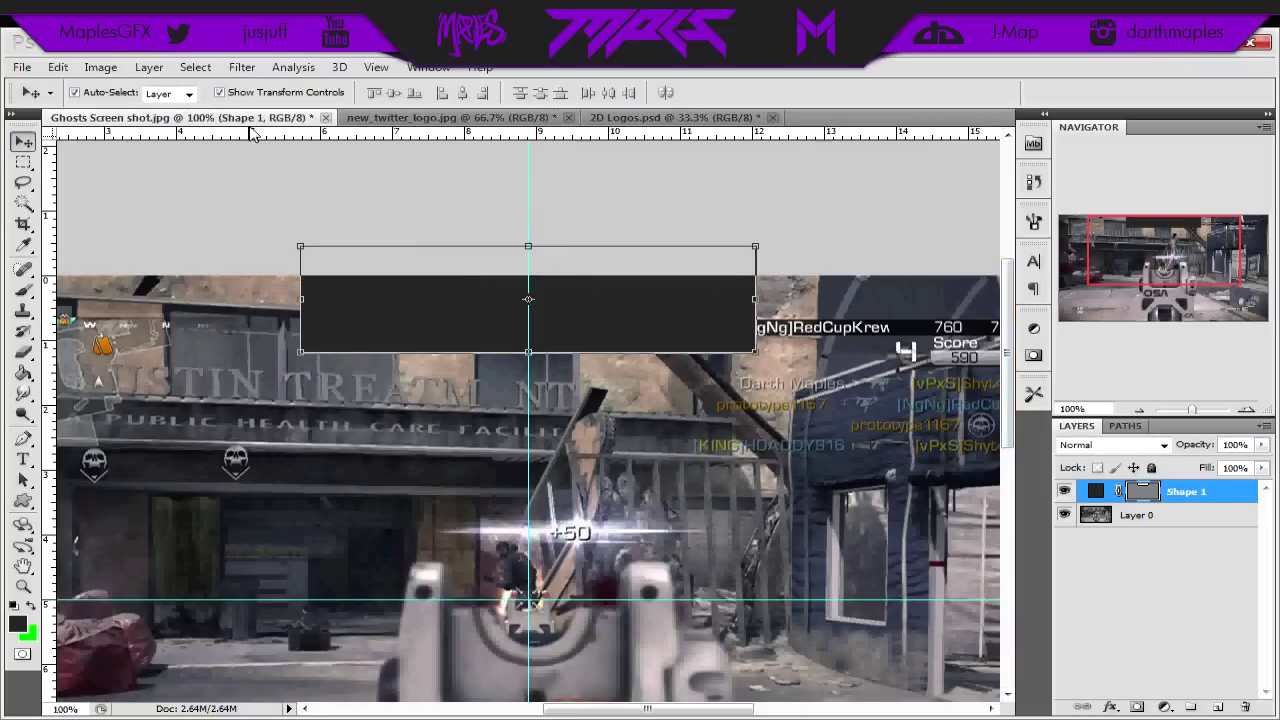
{"action": "key", "text": "Down"}
{"action": "key", "text": "Down"}
{"action": "key", "text": "Down"}
{"action": "key", "text": "Down"}
{"action": "key", "text": "Down"}
{"action": "key", "text": "Down"}
{"action": "key", "text": "Down"}
{"action": "key", "text": "Down"}
{"action": "key", "text": "Down"}
{"action": "key", "text": "Down"}
{"action": "key", "text": "Down"}
{"action": "key", "text": "Down"}
{"action": "key", "text": "Down"}
{"action": "key", "text": "Down"}
{"action": "key", "text": "Down"}
{"action": "key", "text": "Down"}
{"action": "key", "text": "Down"}
{"action": "key", "text": "Down"}
{"action": "key", "text": "Down"}
{"action": "key", "text": "Down"}
{"action": "key", "text": "Down"}
{"action": "key", "text": "Down"}
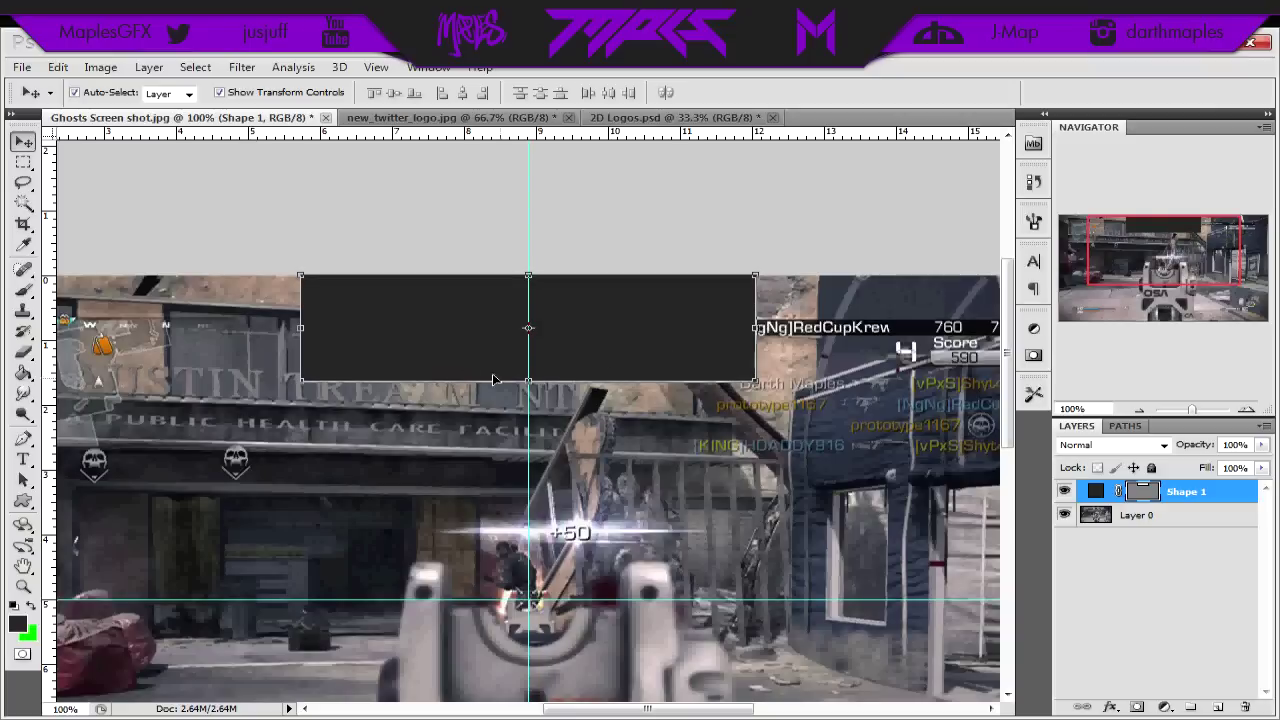
{"action": "left_click_drag", "start_coordinate": [524, 378], "coordinate": [529, 348]}
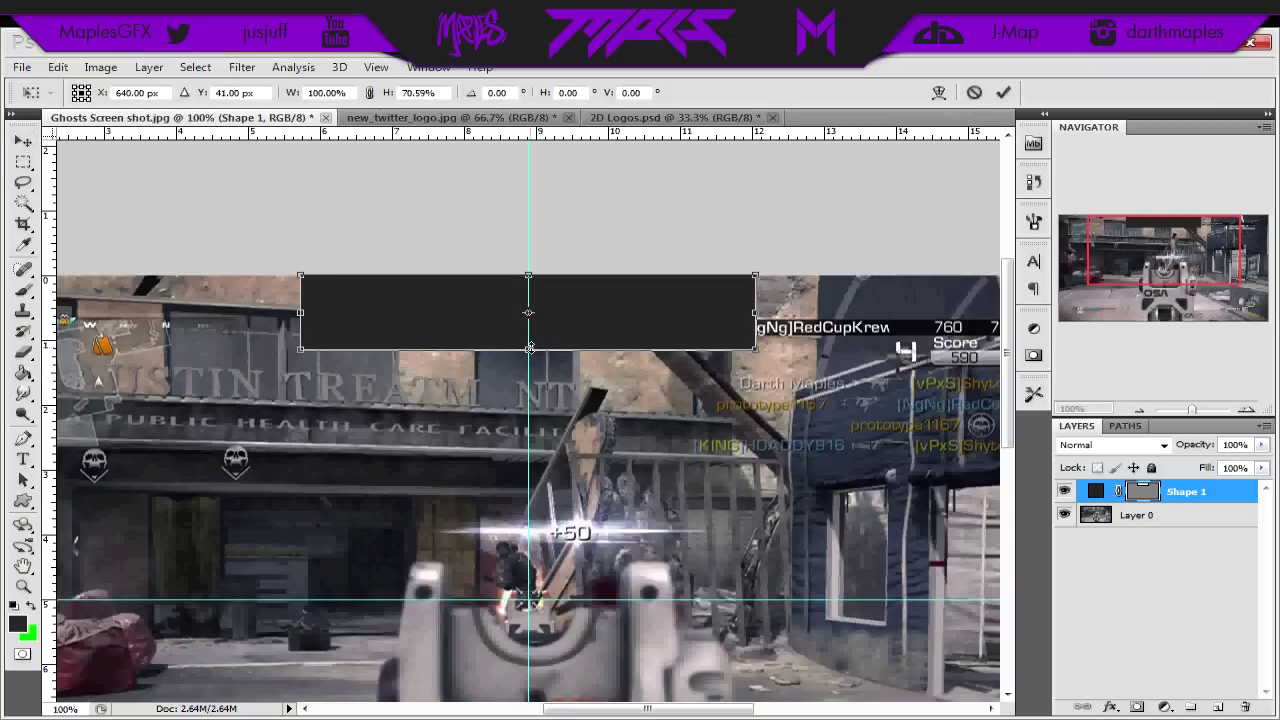
{"action": "key", "text": "Return"}
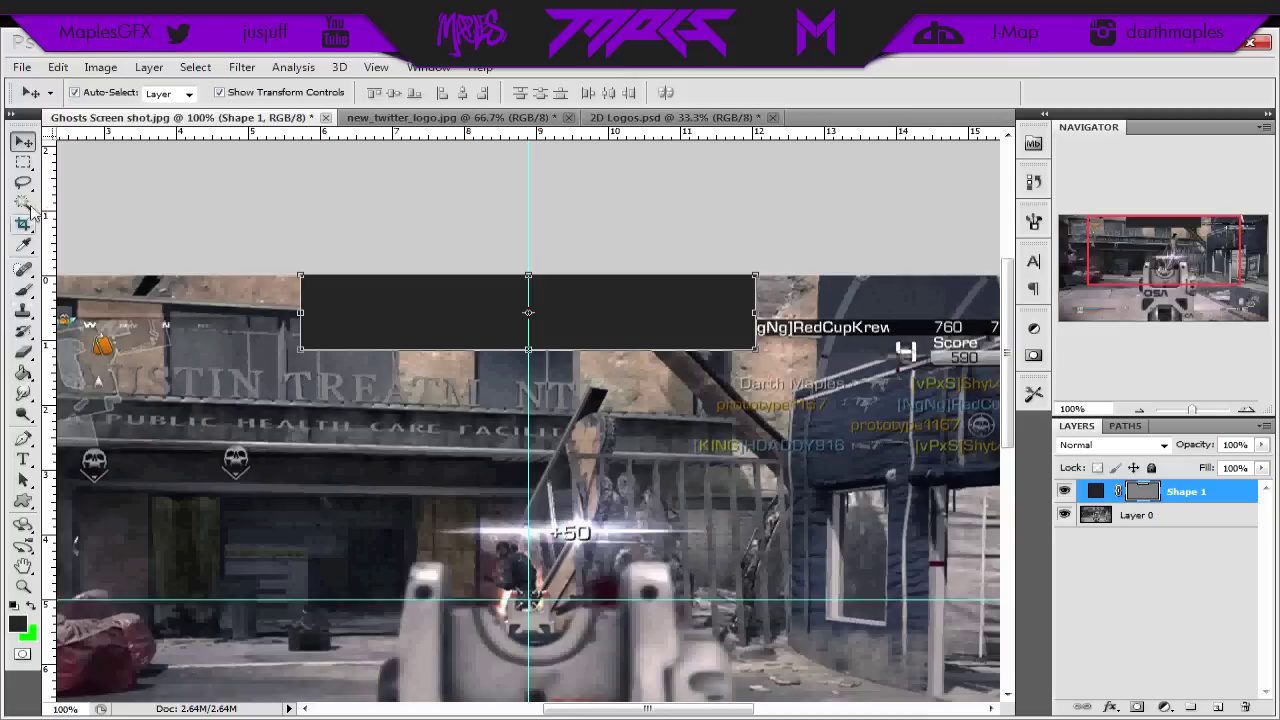
Step: Shift the rectangle left until its right edge meets the vertical guide, and shorten it from its left side
{"action": "key", "text": "shift+Left"}
{"action": "key", "text": "shift+Left"}
{"action": "key", "text": "shift+Left"}
{"action": "key", "text": "shift+Left"}
{"action": "key", "text": "shift+Left"}
{"action": "key", "text": "shift+Left"}
{"action": "key", "text": "shift+Left"}
{"action": "key", "text": "shift+Left"}
{"action": "key", "text": "shift+Left"}
{"action": "key", "text": "shift+Left"}
{"action": "key", "text": "shift+Left"}
{"action": "key", "text": "shift+Left"}
{"action": "key", "text": "shift+Left"}
{"action": "key", "text": "shift+Left"}
{"action": "key", "text": "shift+Left"}
{"action": "key", "text": "shift+Left"}
{"action": "key", "text": "shift+Left"}
{"action": "key", "text": "shift+Left"}
{"action": "key", "text": "shift+Left"}
{"action": "key", "text": "shift+Left"}
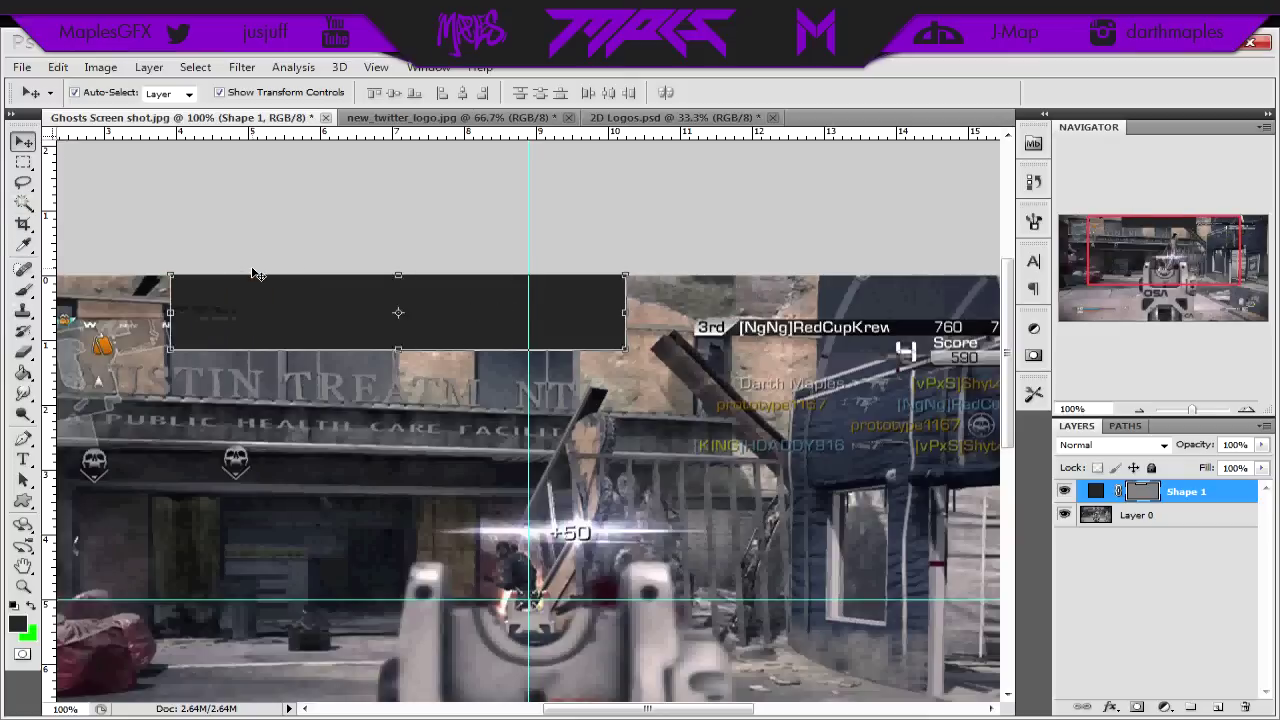
{"action": "key", "text": "shift+Right"}
{"action": "key", "text": "Left"}
{"action": "key", "text": "Left"}
{"action": "key", "text": "Left"}
{"action": "key", "text": "Left"}
{"action": "key", "text": "Left"}
{"action": "key", "text": "Left"}
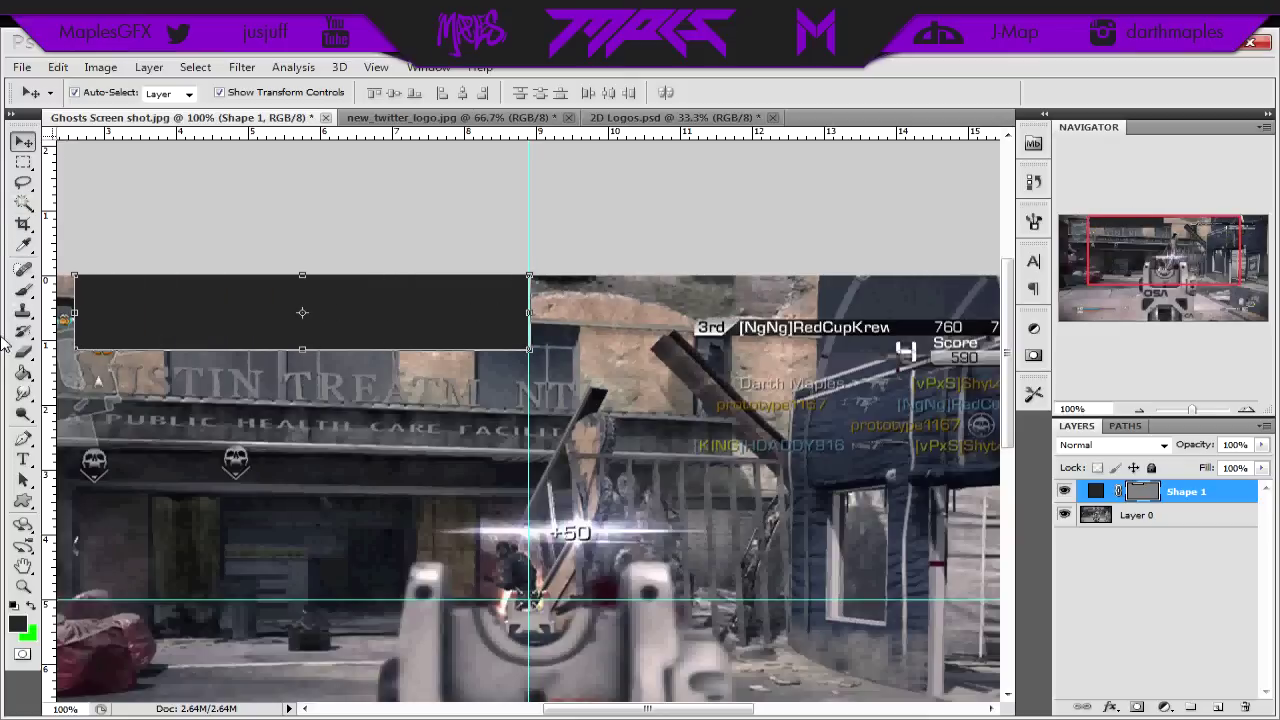
{"action": "left_click_drag", "start_coordinate": [76, 313], "coordinate": [177, 305]}
{"action": "key", "text": "Return"}
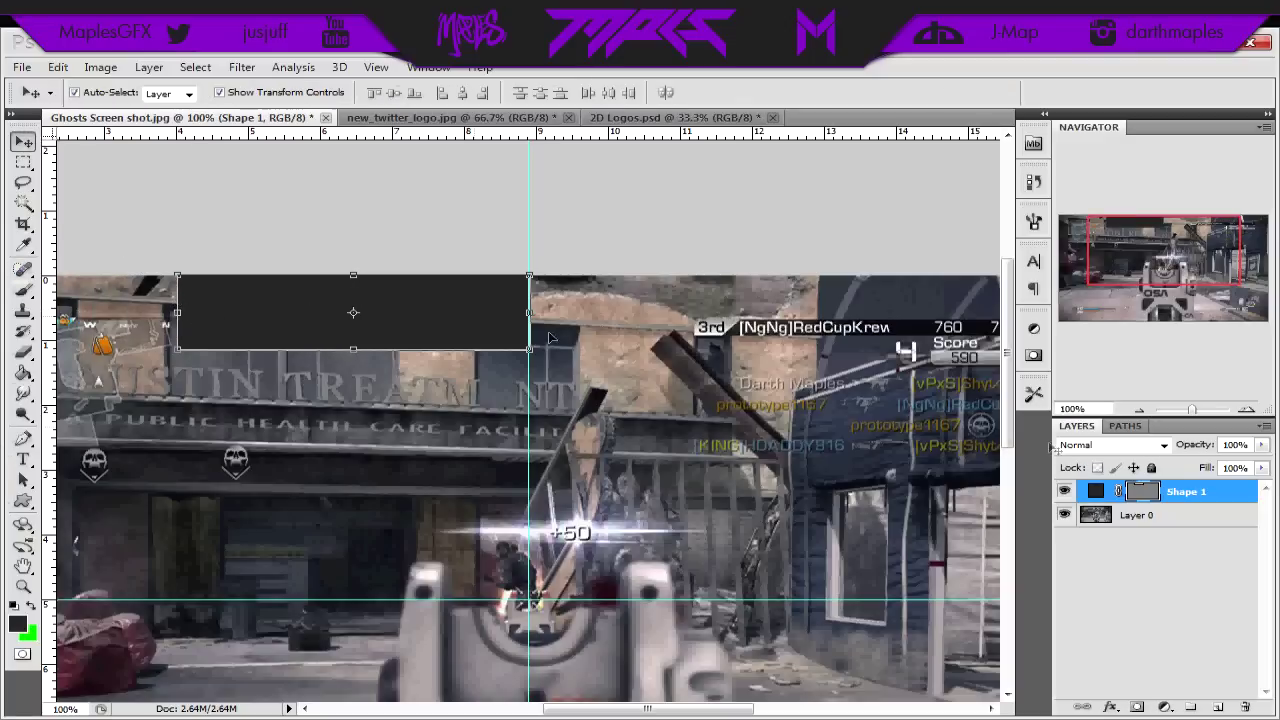
Step: Rasterize the rectangle's shape layer and make a wide rectangular selection over the building sign below the bar
{"action": "right_click", "coordinate": [1230, 494]}
{"action": "left_click", "coordinate": [1097, 203]}
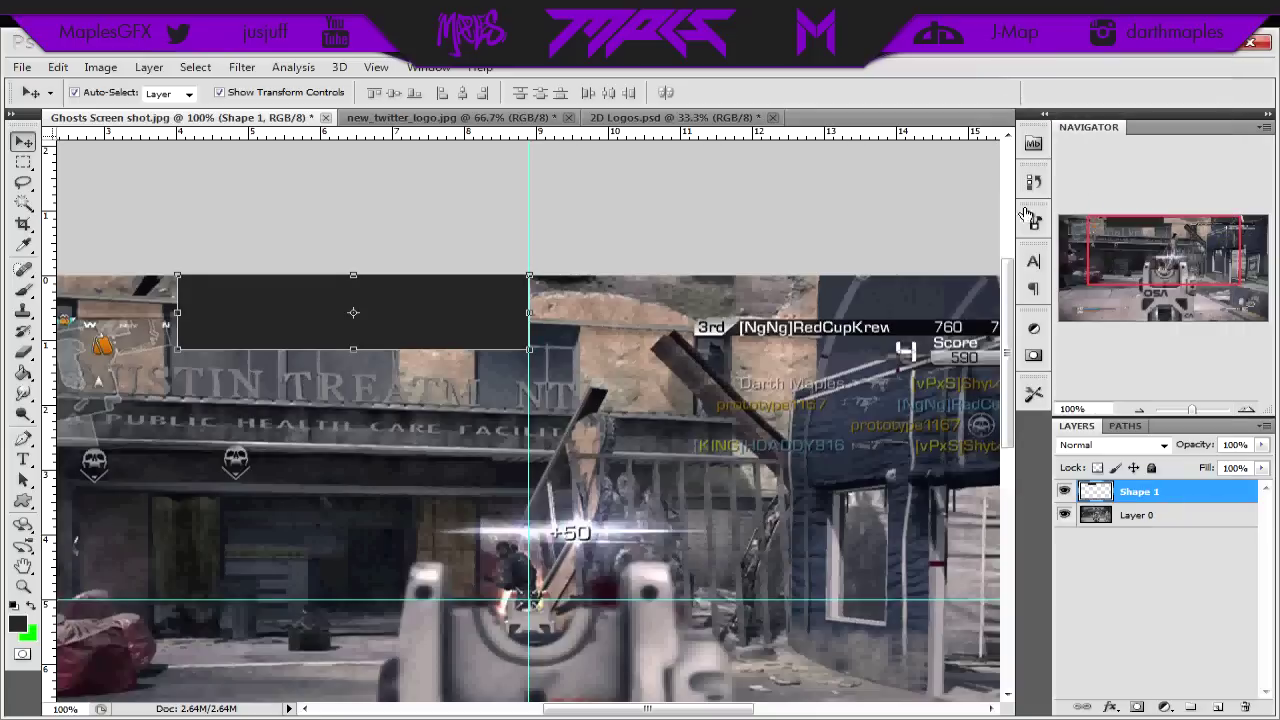
{"action": "left_click", "coordinate": [23, 164]}
{"action": "mouse_move", "coordinate": [107, 382]}
{"action": "left_mouse_down"}
{"action": "mouse_move", "coordinate": [428, 457]}
{"action": "mouse_move", "coordinate": [472, 483]}
{"action": "left_mouse_up"}
Step: Rotate the selection 45°, move it against the bar's upper-left corner, and delete the enclosed part to cut that end diagonally
{"action": "right_click", "coordinate": [444, 442]}
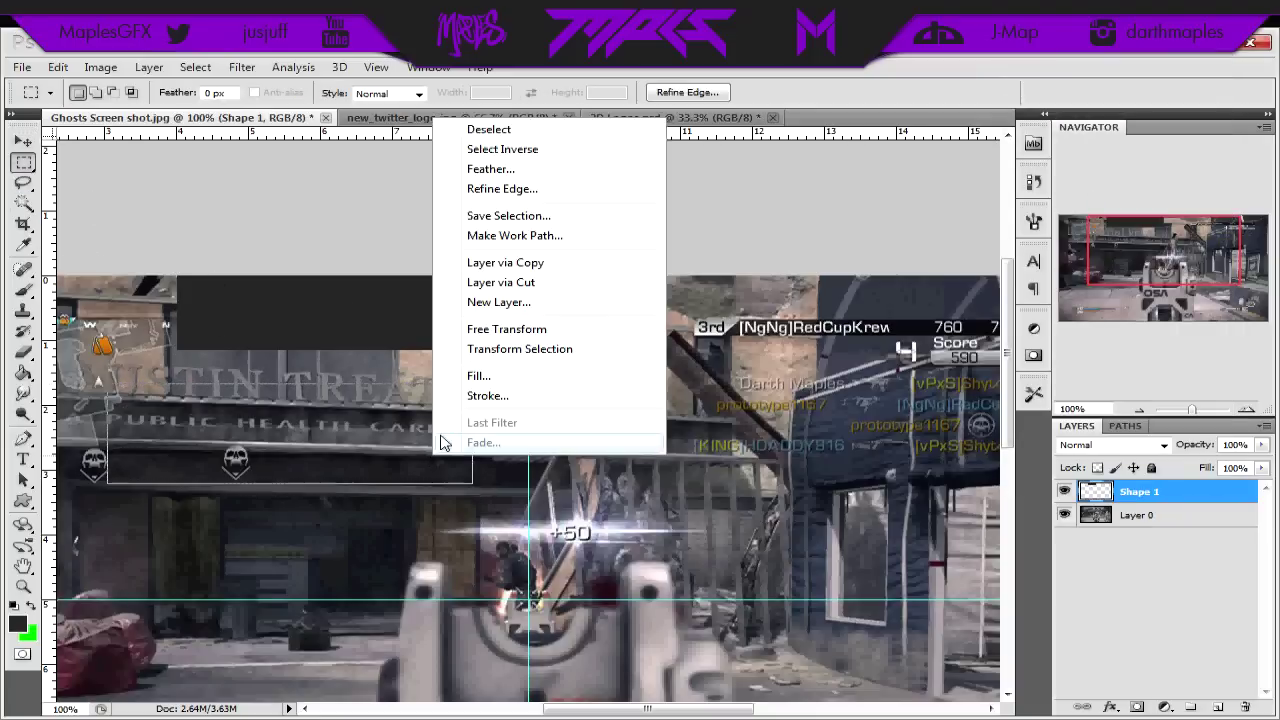
{"action": "left_click", "coordinate": [537, 348]}
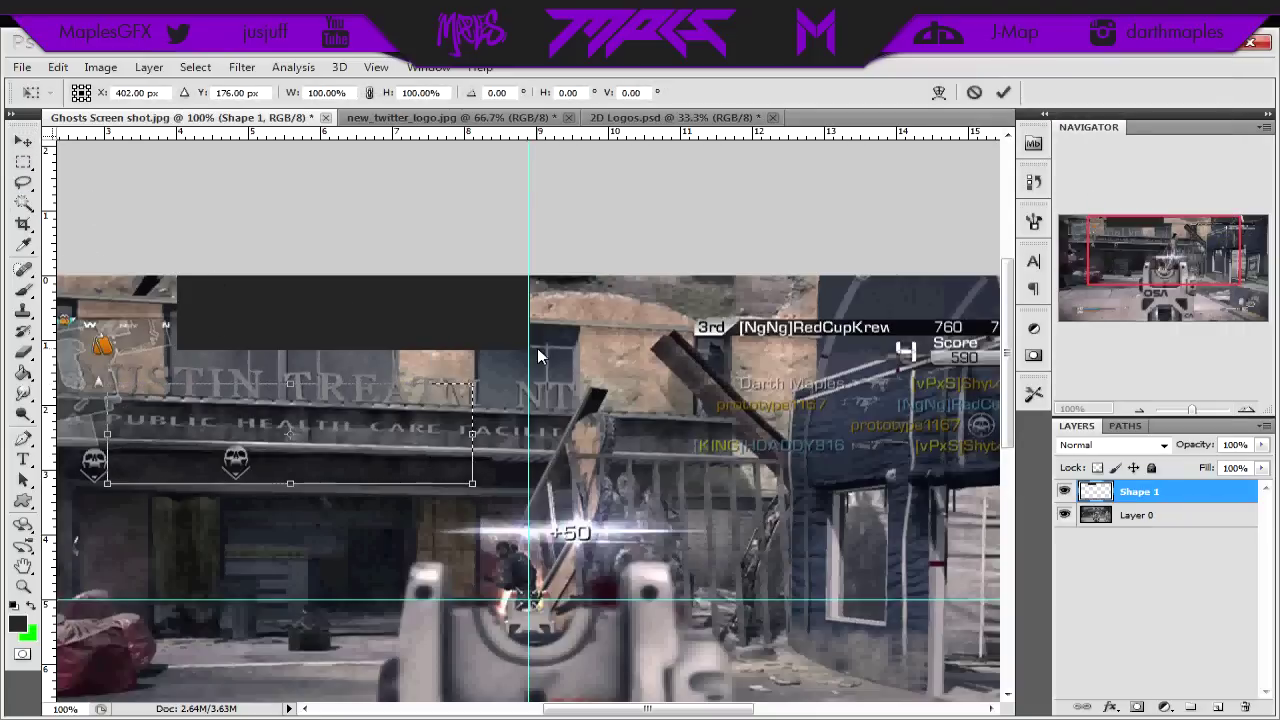
{"action": "left_click", "coordinate": [468, 94]}
{"action": "left_click_drag", "start_coordinate": [468, 94], "coordinate": [490, 92]}
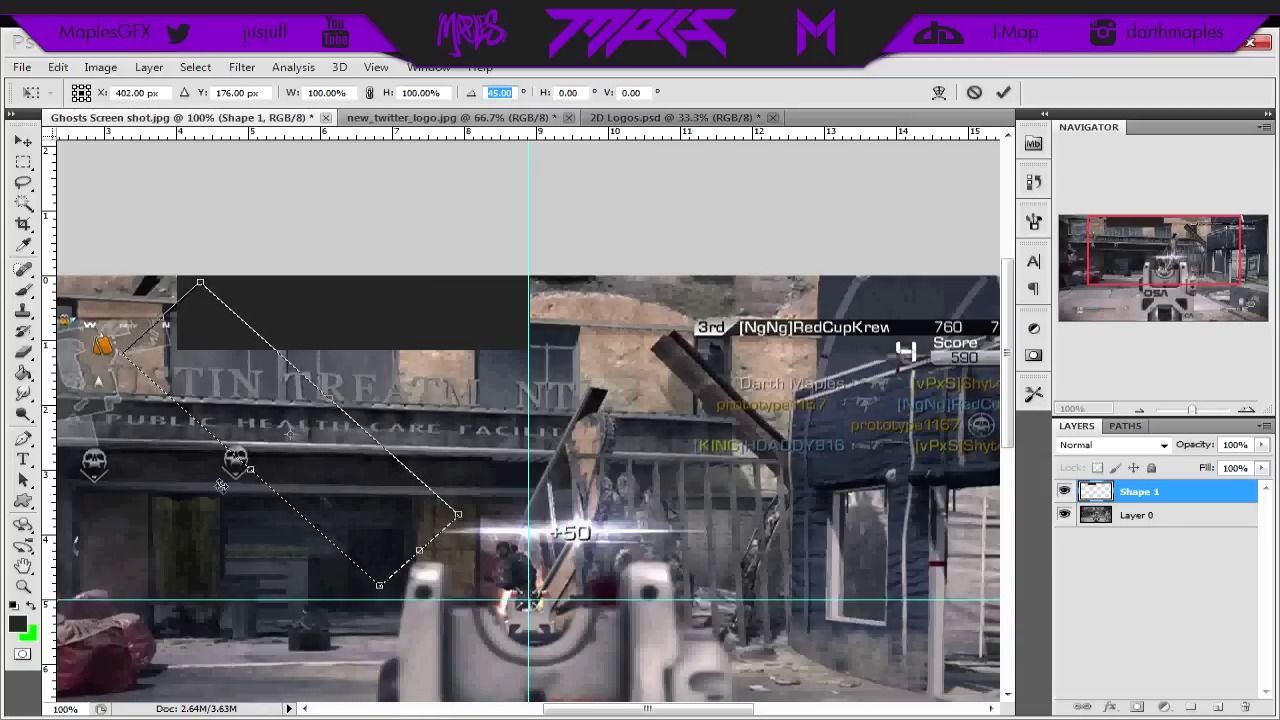
{"action": "left_click_drag", "start_coordinate": [407, 639], "coordinate": [518, 497]}
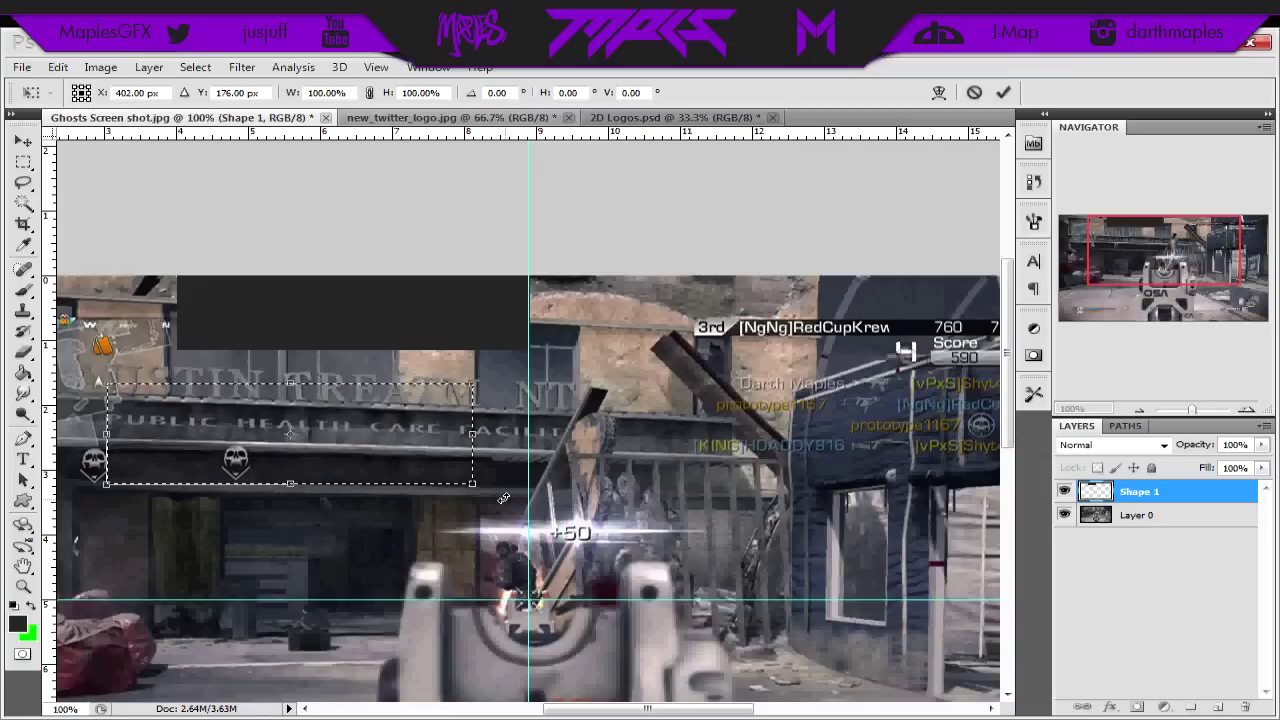
{"action": "left_click_drag", "start_coordinate": [503, 497], "coordinate": [238, 424]}
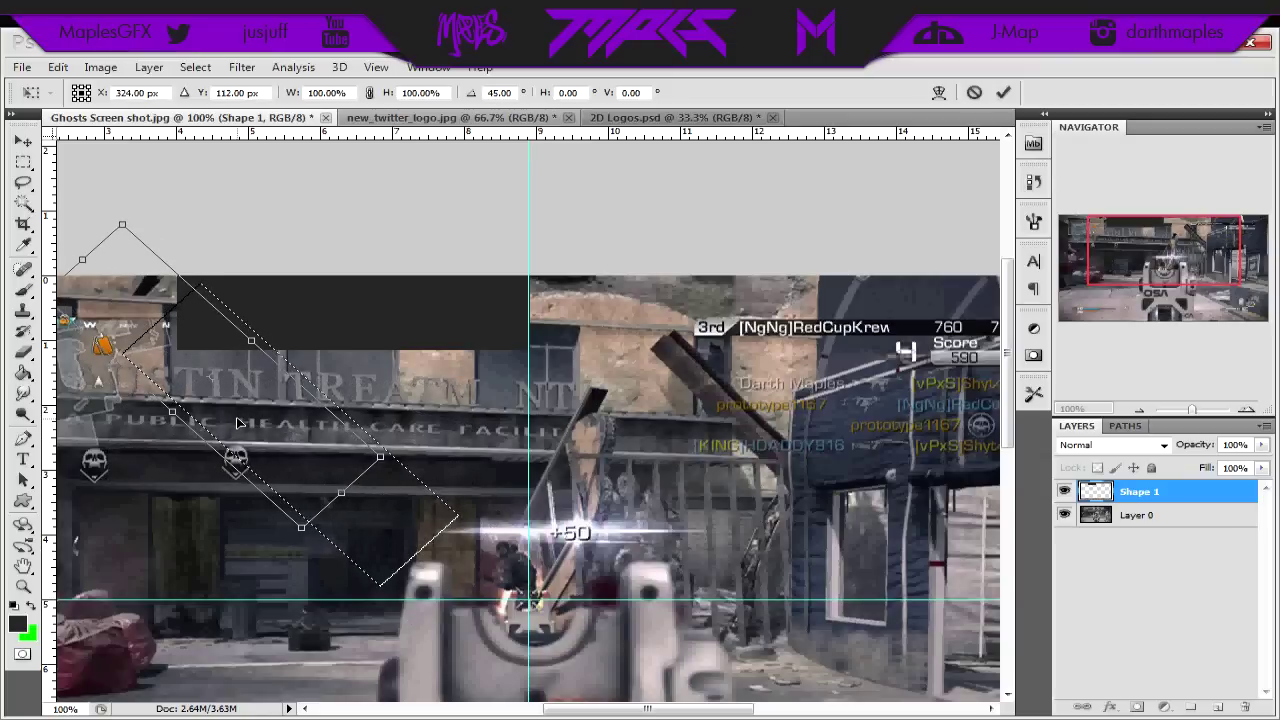
{"action": "key", "text": "Return"}
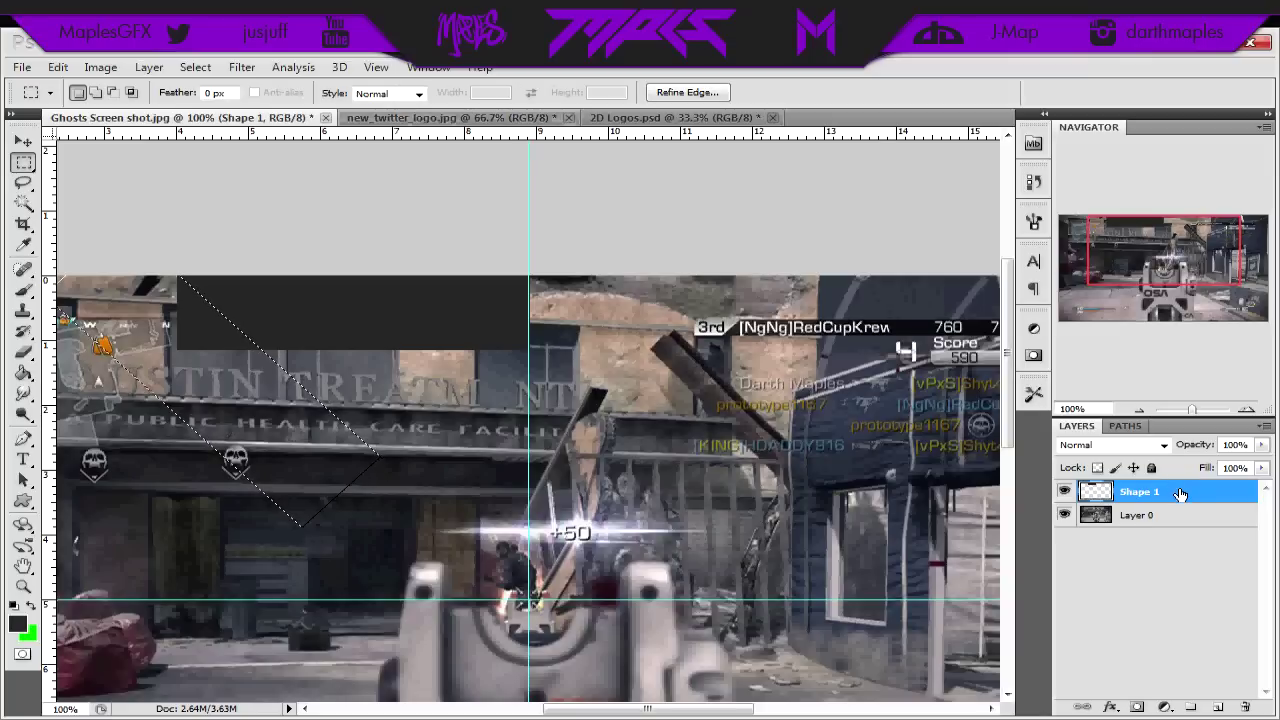
{"action": "key", "text": "Delete"}
{"action": "key", "text": "ctrl+d"}
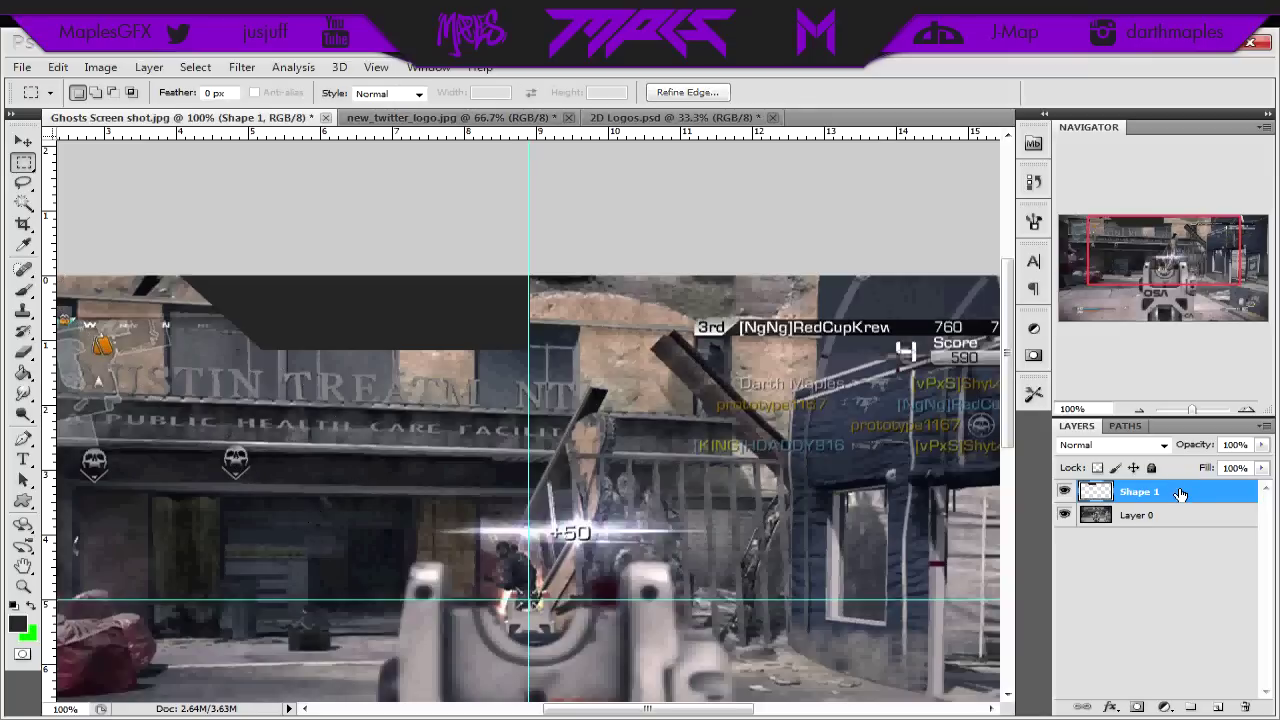
Step: Scale the cut bar to 83.97% and realign it with the vertical guide and the image's top edge
{"action": "left_click", "coordinate": [23, 141]}
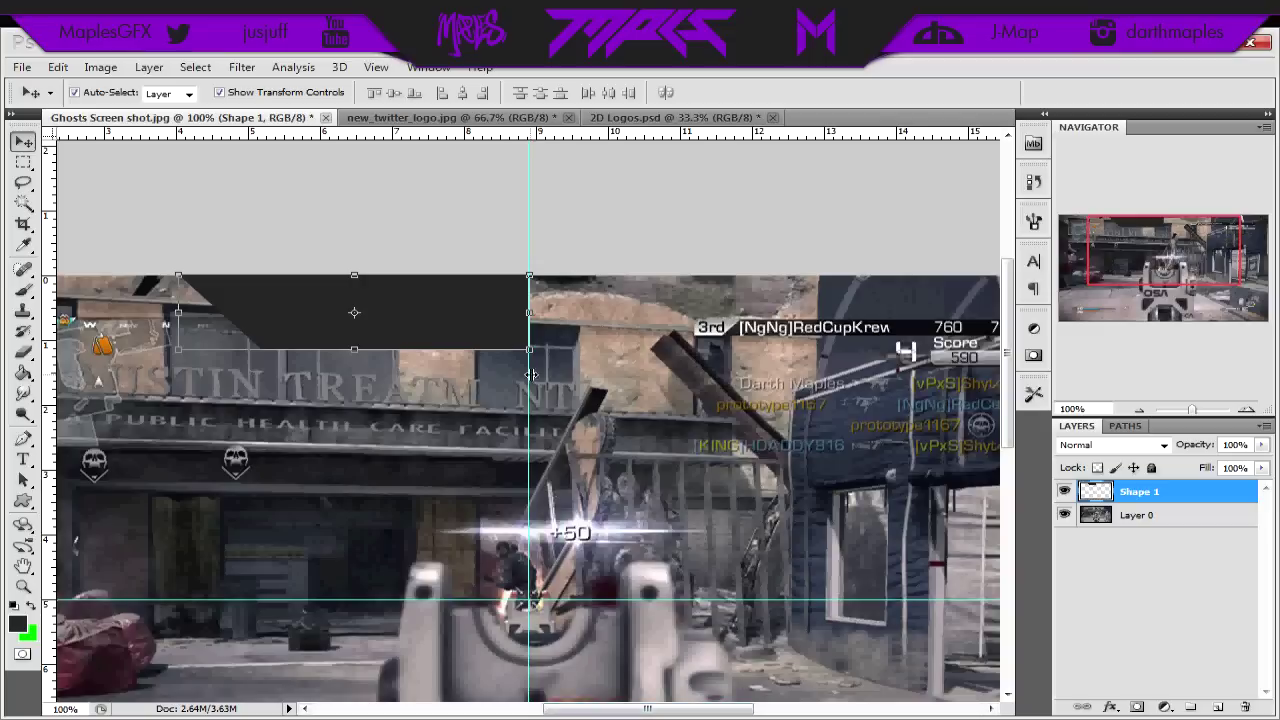
{"action": "left_click_drag", "start_coordinate": [529, 349], "coordinate": [501, 343]}
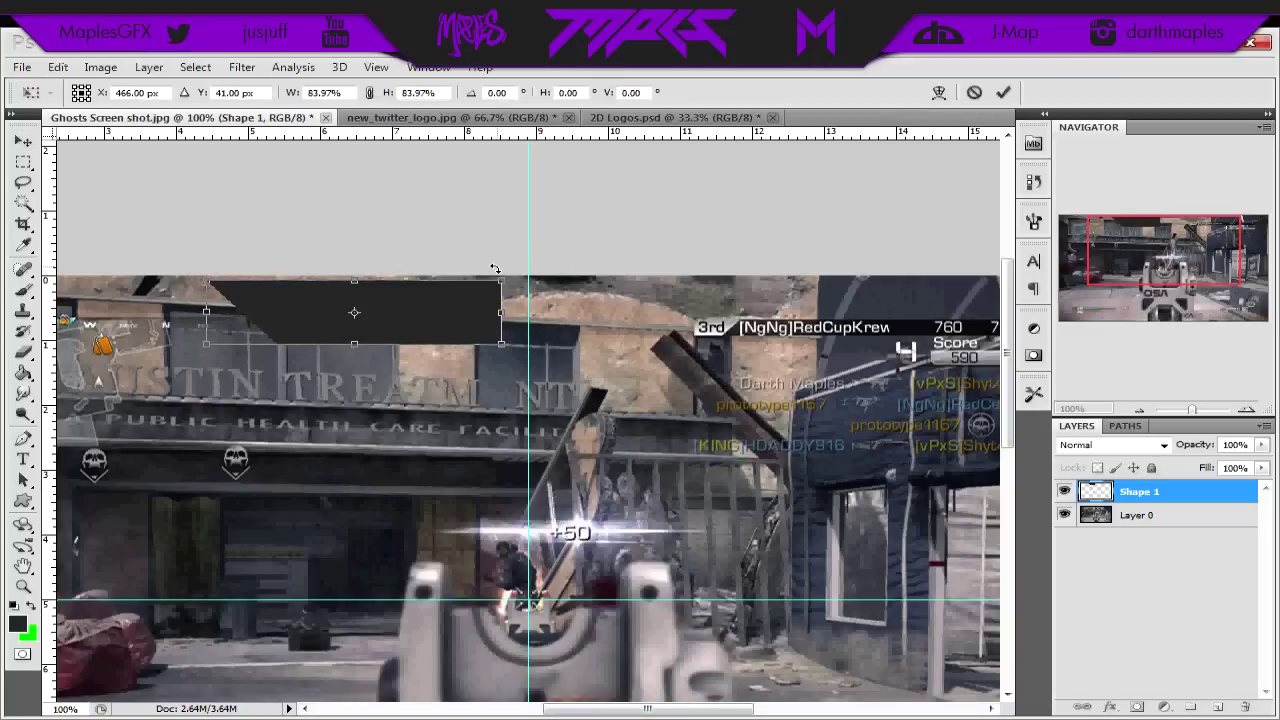
{"action": "key", "text": "Return"}
{"action": "key", "text": "shift+Right"}
{"action": "key", "text": "shift+Right"}
{"action": "key", "text": "Right"}
{"action": "key", "text": "Right"}
{"action": "key", "text": "Right"}
{"action": "key", "text": "Right"}
{"action": "key", "text": "Right"}
{"action": "key", "text": "Right"}
{"action": "key", "text": "Up"}
{"action": "key", "text": "Up"}
{"action": "key", "text": "Up"}
{"action": "key", "text": "Up"}
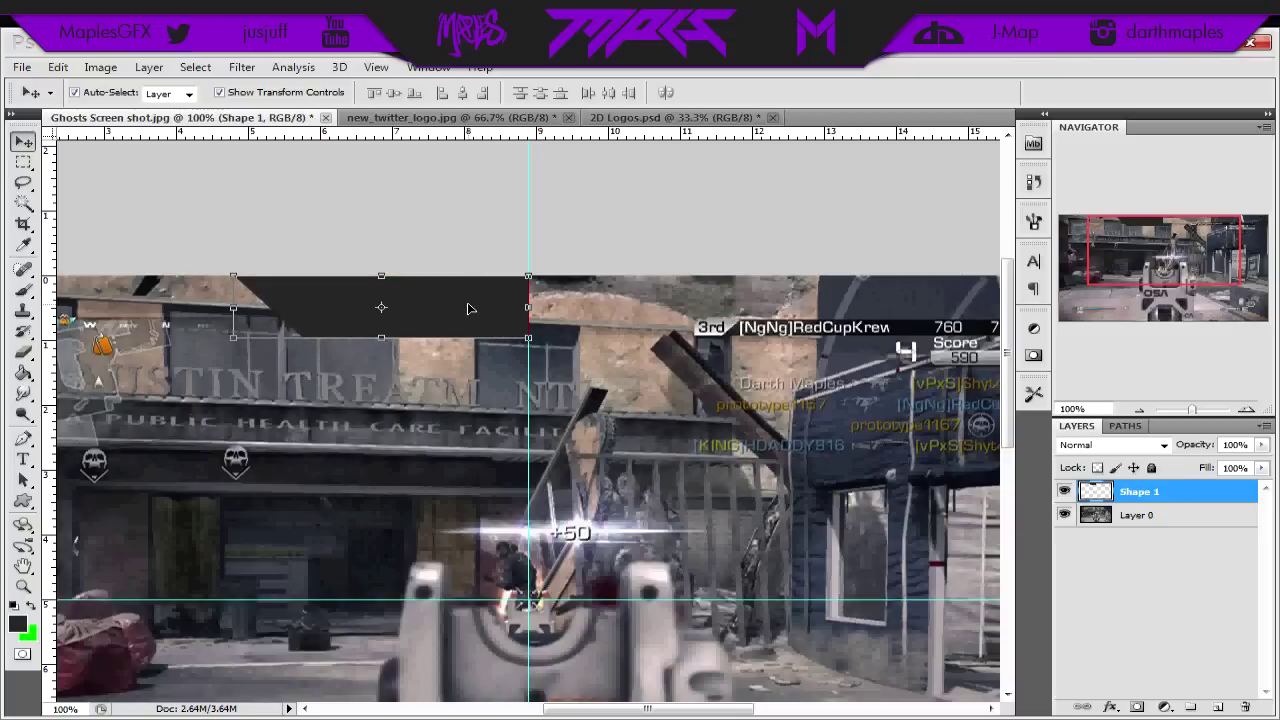
Step: Duplicate the cut bar's layer and flip the copy horizontally
{"action": "key", "text": "ctrl+j"}
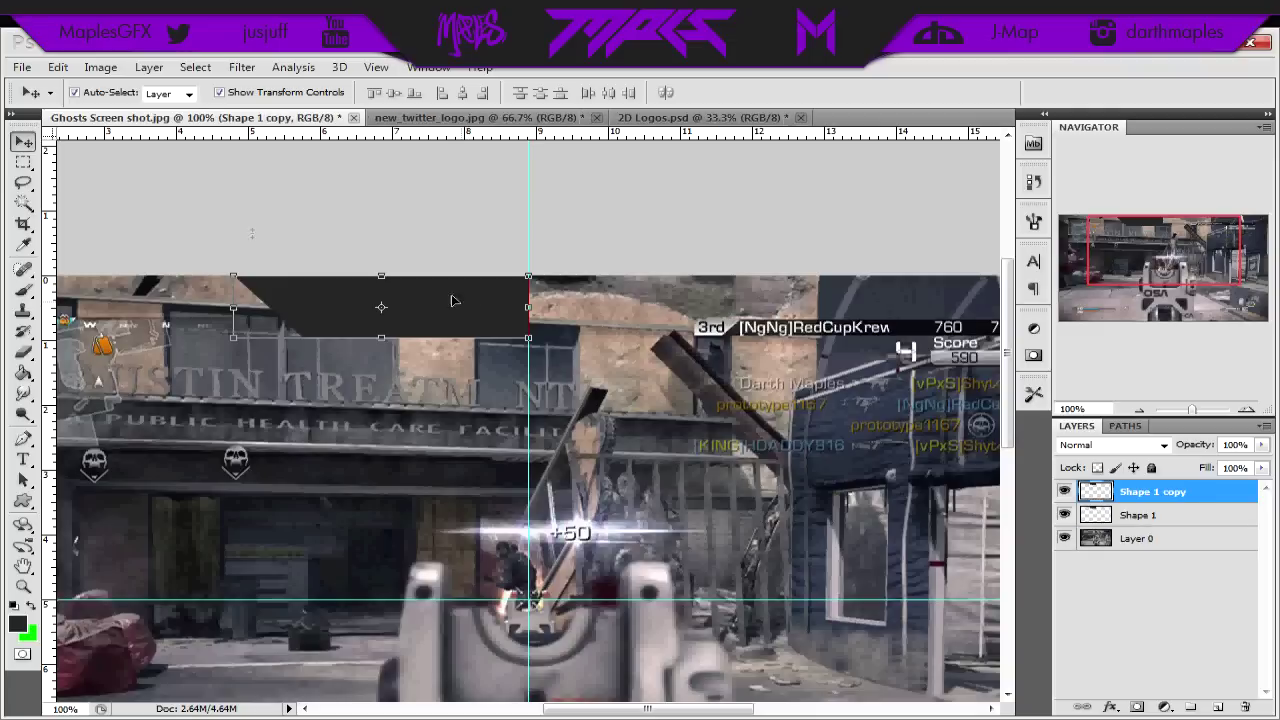
{"action": "left_click", "coordinate": [58, 68]}
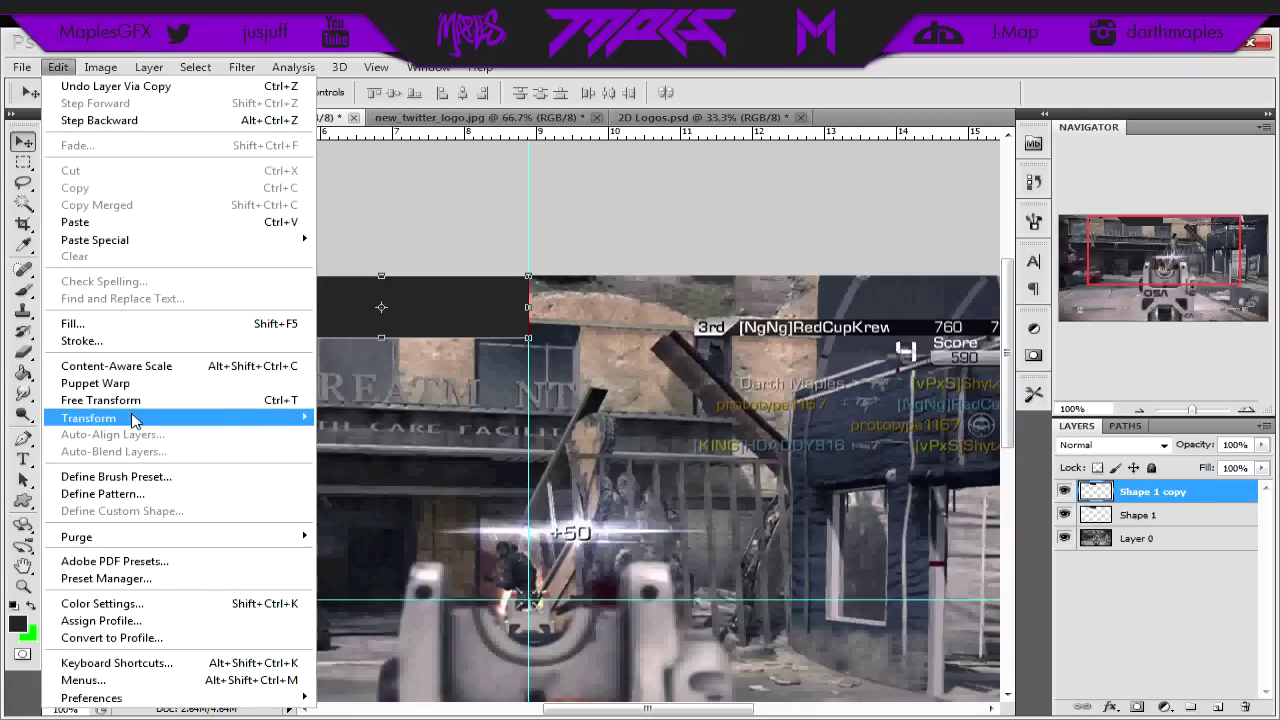
{"action": "mouse_move", "coordinate": [135, 420]}
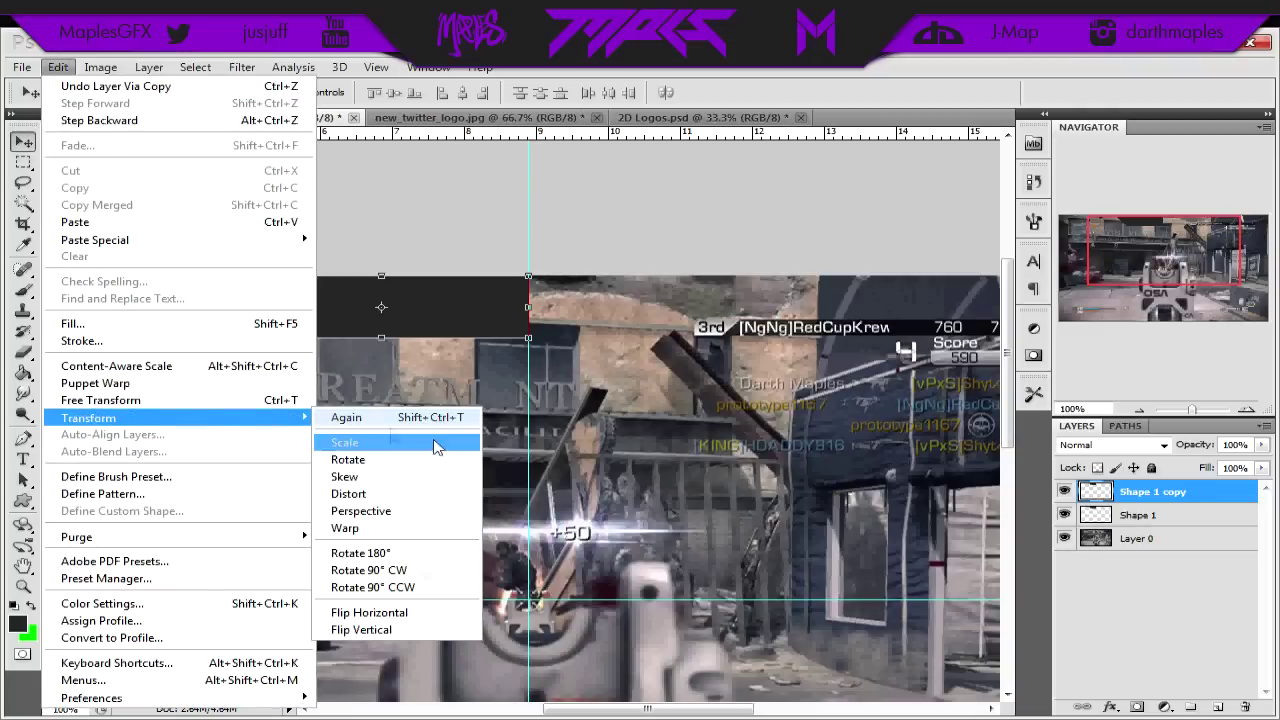
{"action": "left_click", "coordinate": [436, 611]}
Step: Move the flipped copy right until it joins the original bar at the vertical guide, and deselect it
{"action": "key", "text": "shift+Right"}
{"action": "key", "text": "shift+Right"}
{"action": "key", "text": "shift+Right"}
{"action": "key", "text": "shift+Right"}
{"action": "key", "text": "shift+Right"}
{"action": "key", "text": "shift+Right"}
{"action": "key", "text": "shift+Right"}
{"action": "key", "text": "shift+Right"}
{"action": "key", "text": "shift+Right"}
{"action": "key", "text": "shift+Right"}
{"action": "key", "text": "shift+Right"}
{"action": "key", "text": "shift+Right"}
{"action": "key", "text": "shift+Right"}
{"action": "key", "text": "shift+Right"}
{"action": "key", "text": "shift+Right"}
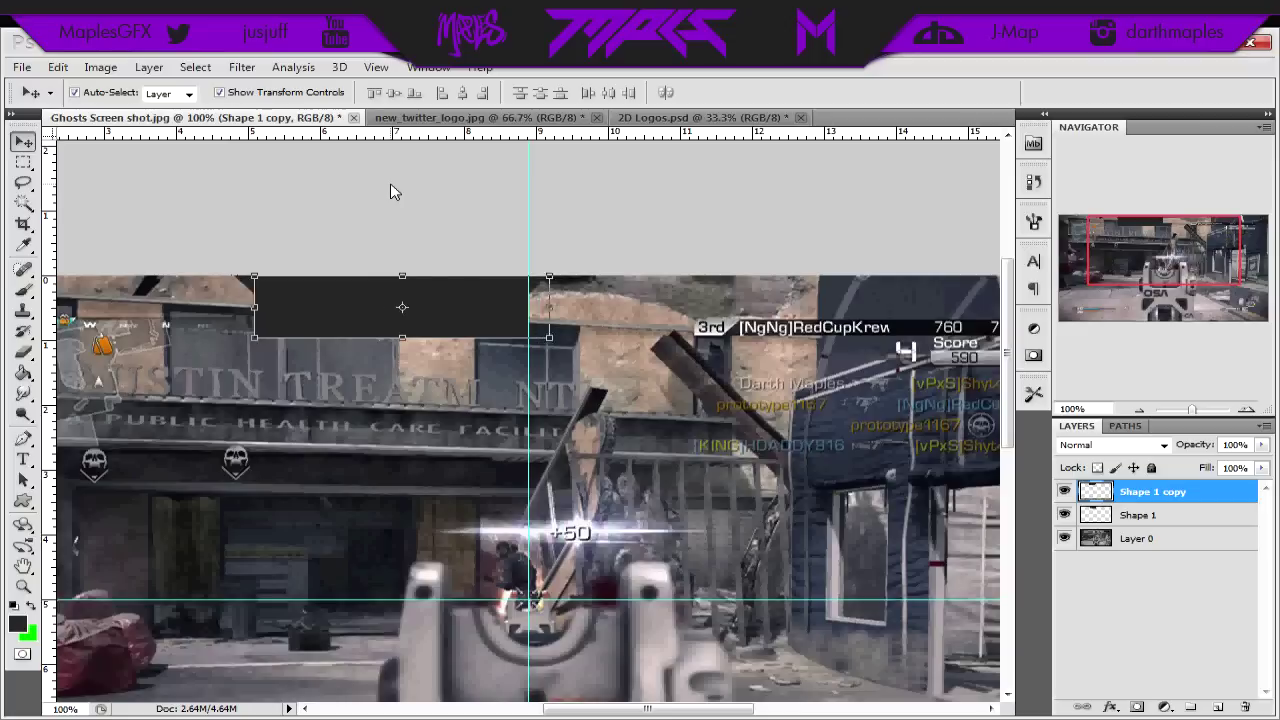
{"action": "key", "text": "shift+Right"}
{"action": "key", "text": "shift+Right"}
{"action": "key", "text": "shift+Right"}
{"action": "key", "text": "shift+Right"}
{"action": "key", "text": "shift+Right"}
{"action": "key", "text": "shift+Right"}
{"action": "key", "text": "shift+Right"}
{"action": "key", "text": "shift+Right"}
{"action": "key", "text": "shift+Right"}
{"action": "key", "text": "shift+Right"}
{"action": "key", "text": "shift+Right"}
{"action": "key", "text": "shift+Right"}
{"action": "key", "text": "shift+Right"}
{"action": "key", "text": "shift+Right"}
{"action": "key", "text": "shift+Right"}
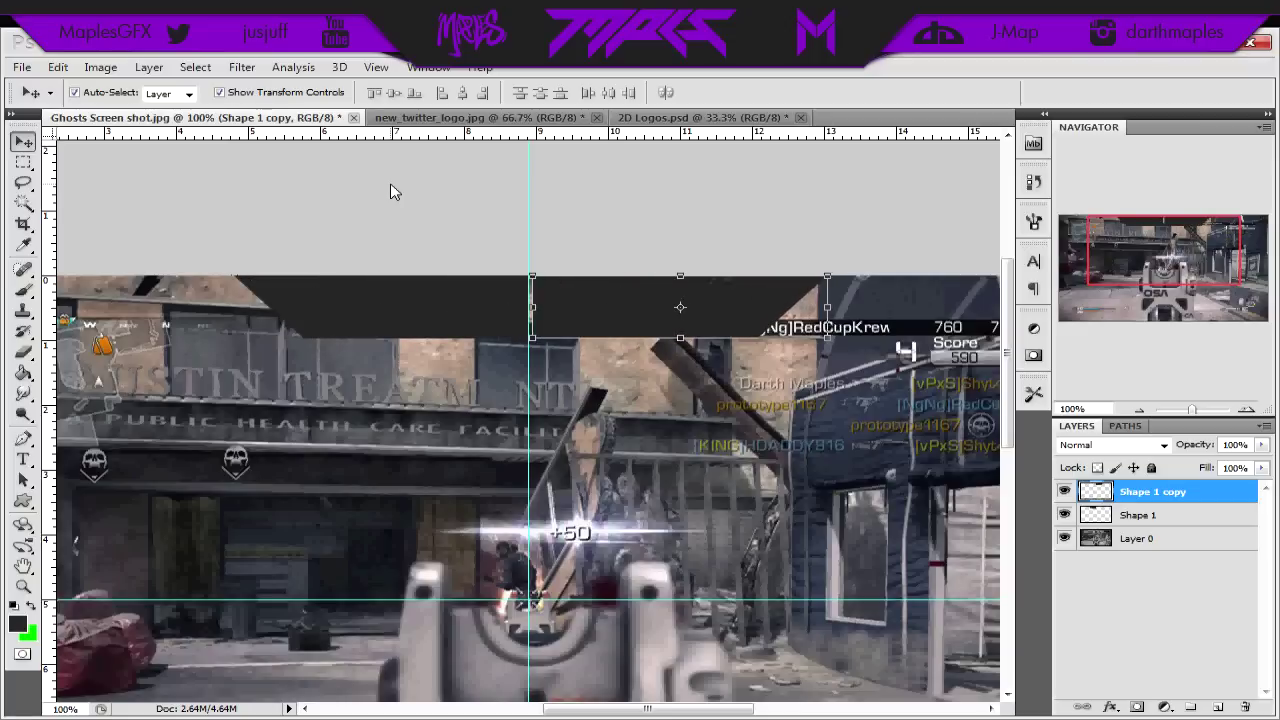
{"action": "left_click", "coordinate": [392, 185]}
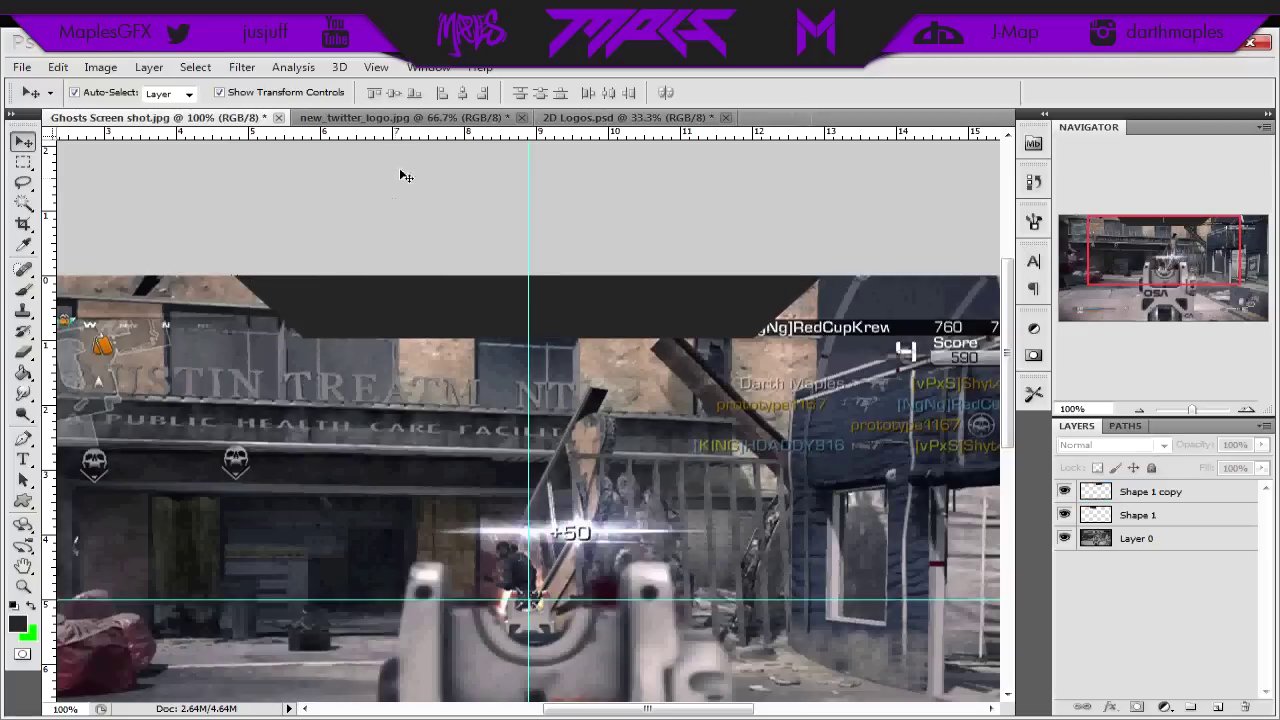
Step: Hide the guides to inspect the joined bar, and show them again
{"action": "left_click", "coordinate": [375, 68]}
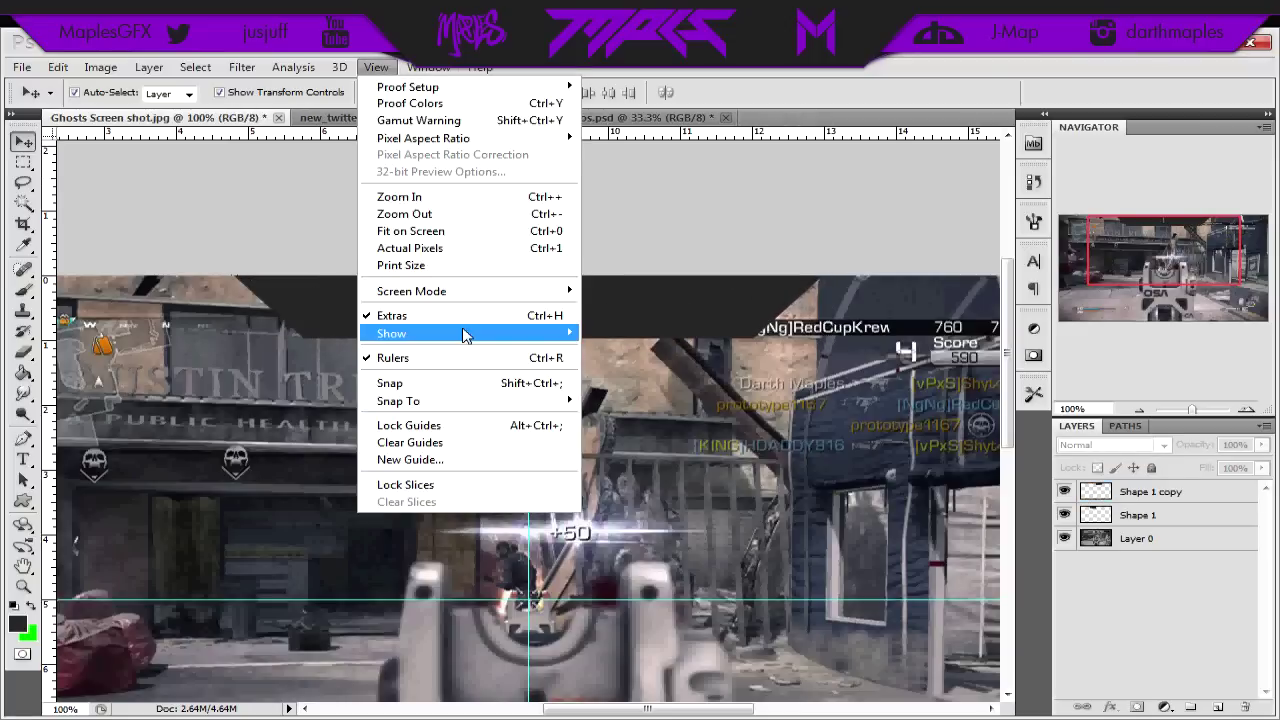
{"action": "mouse_move", "coordinate": [465, 335]}
{"action": "left_click", "coordinate": [622, 404]}
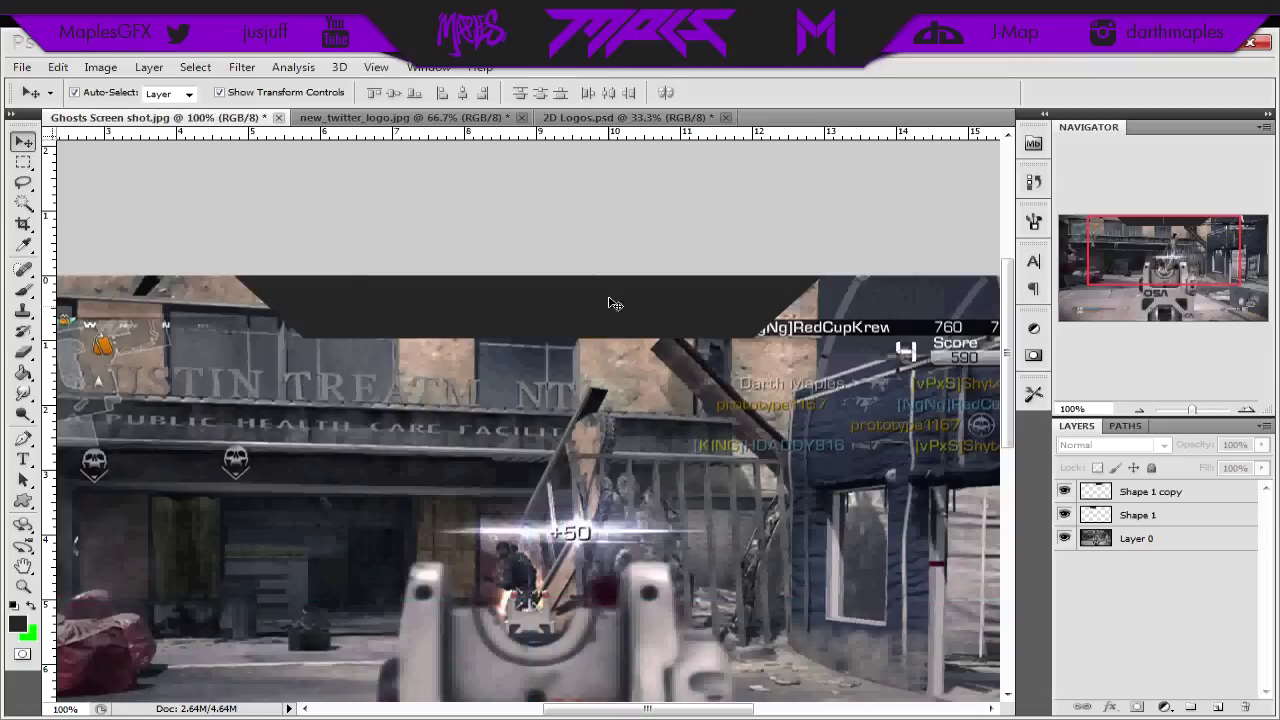
{"action": "left_click", "coordinate": [376, 67]}
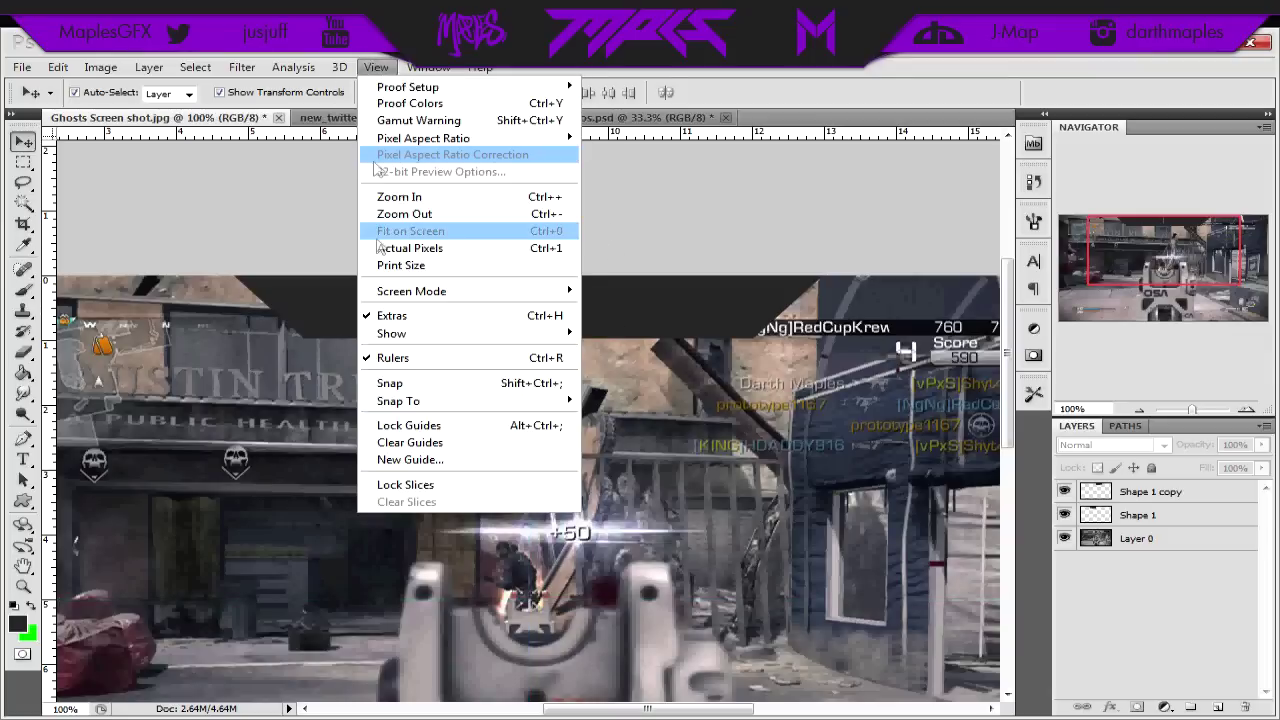
{"action": "mouse_move", "coordinate": [400, 333]}
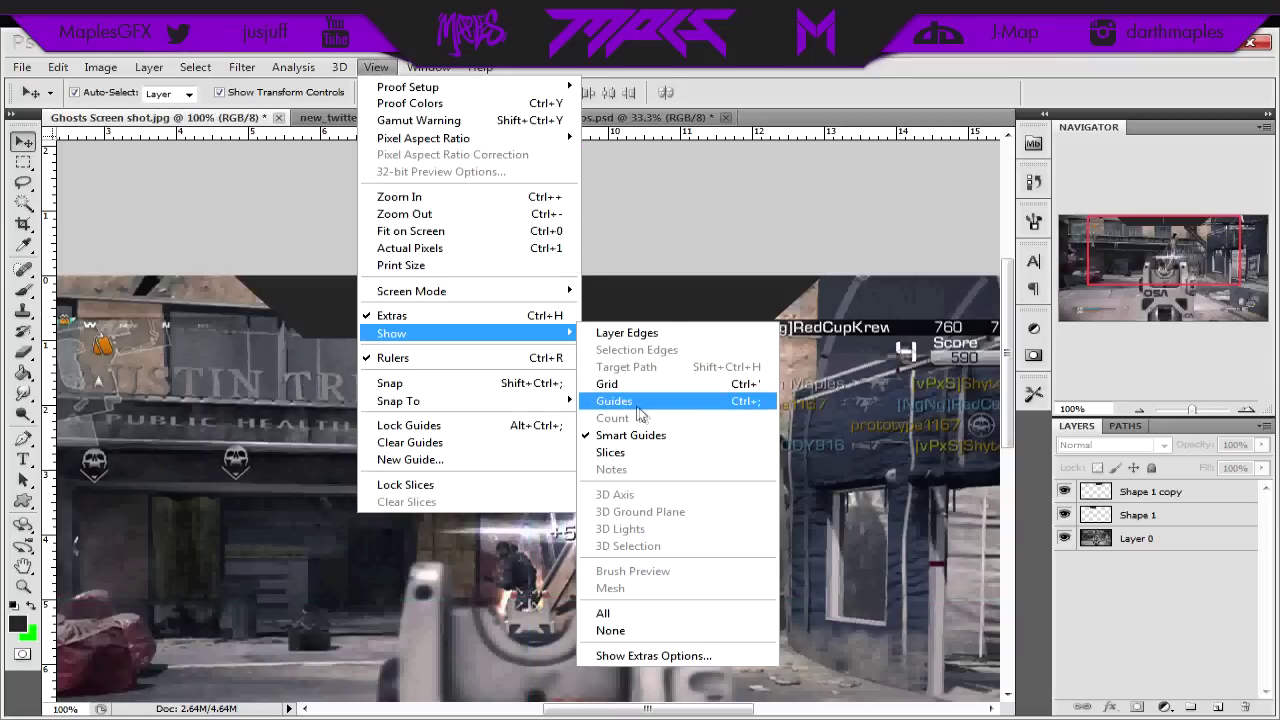
{"action": "left_click", "coordinate": [640, 401]}
Step: Merge the flipped copy into the original bar's layer and shrink the merged bar slightly, keeping it centred on the vertical guide
{"action": "right_click", "coordinate": [1236, 493]}
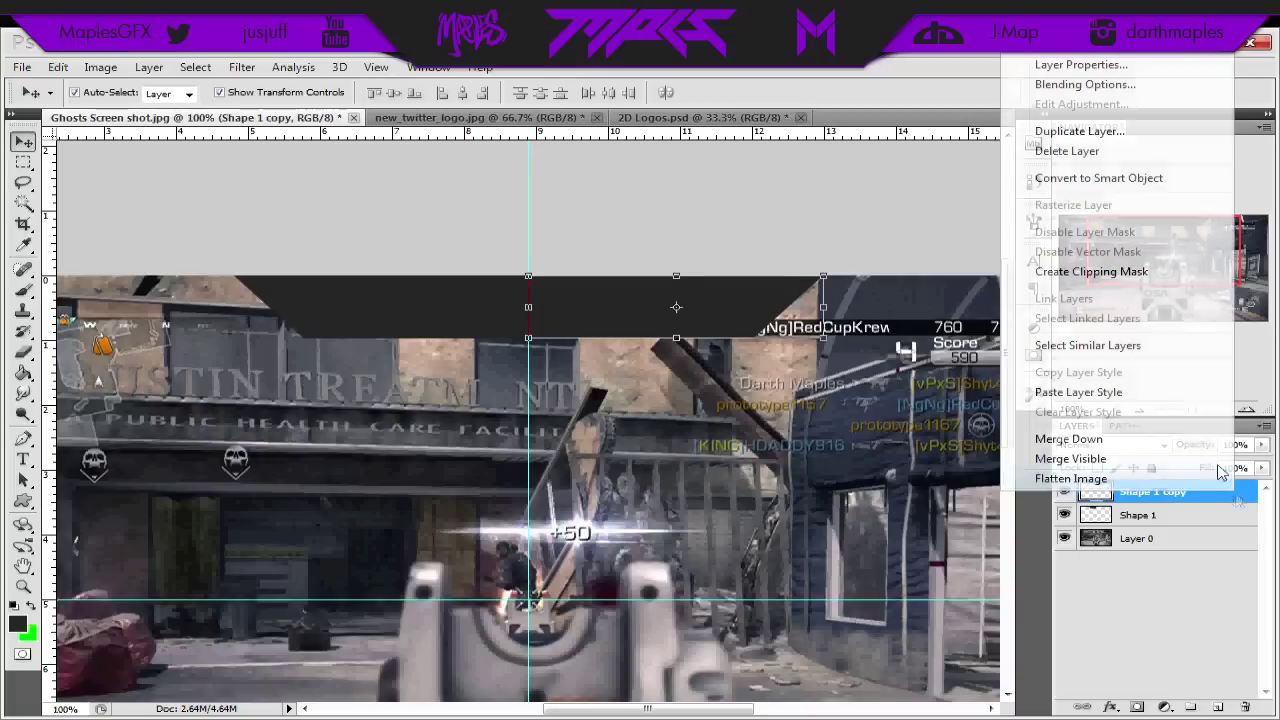
{"action": "left_click", "coordinate": [1095, 440]}
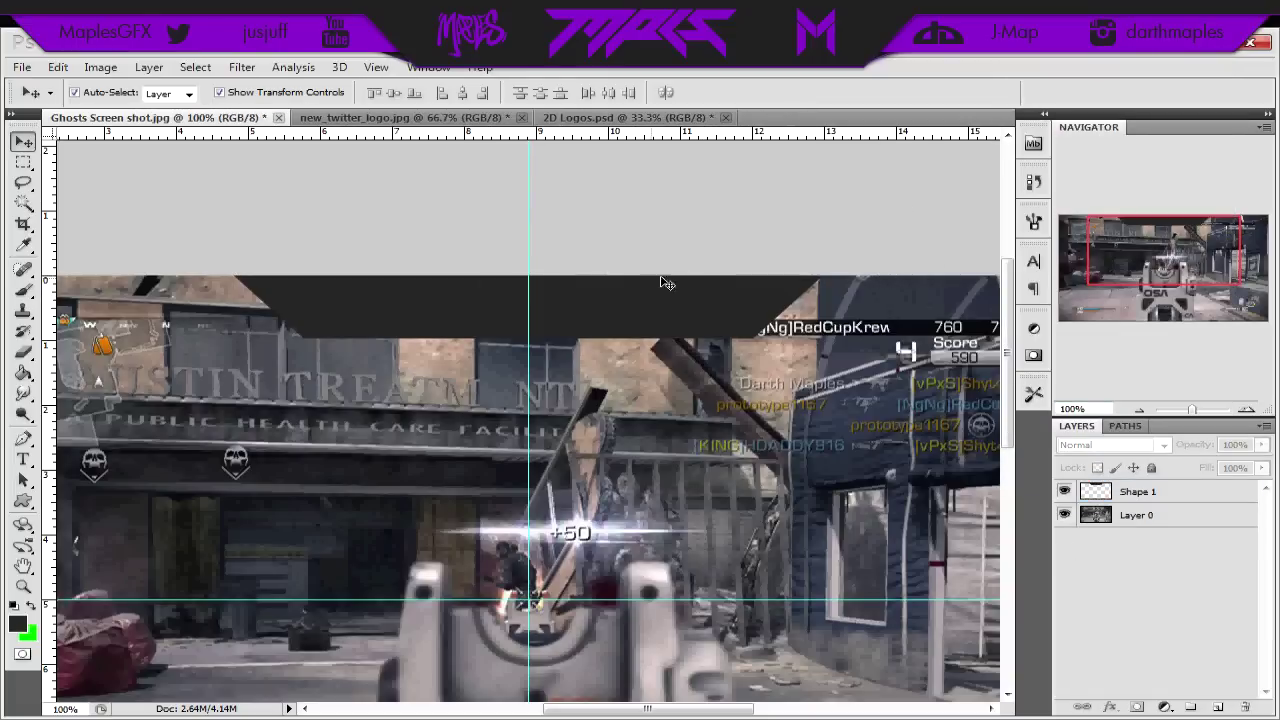
{"action": "left_click", "coordinate": [686, 318]}
{"action": "left_click_drag", "start_coordinate": [821, 340], "coordinate": [808, 338]}
{"action": "key", "text": "Return"}
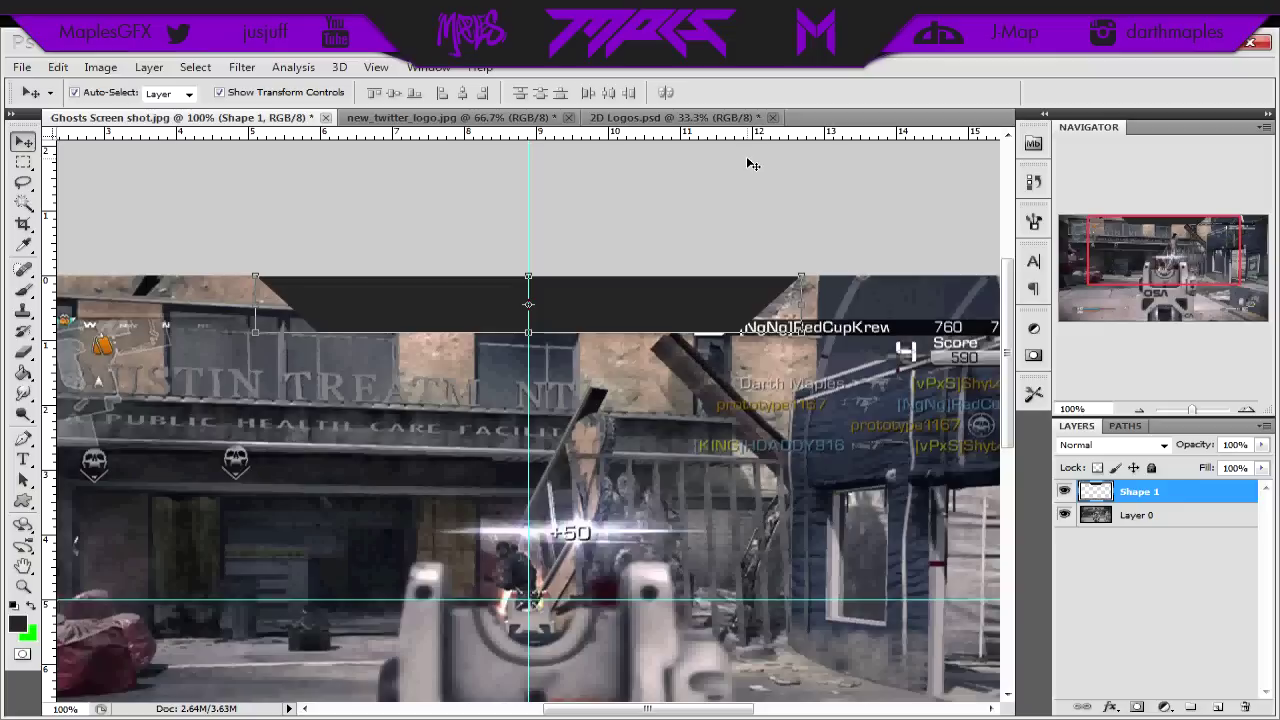
Step: Draw a thinner, longer dark bar ending at the vertical guide across the image's top edge, and shorten its outer end
{"action": "left_click_drag", "start_coordinate": [645, 700], "coordinate": [591, 703]}
{"action": "left_click", "coordinate": [23, 500]}
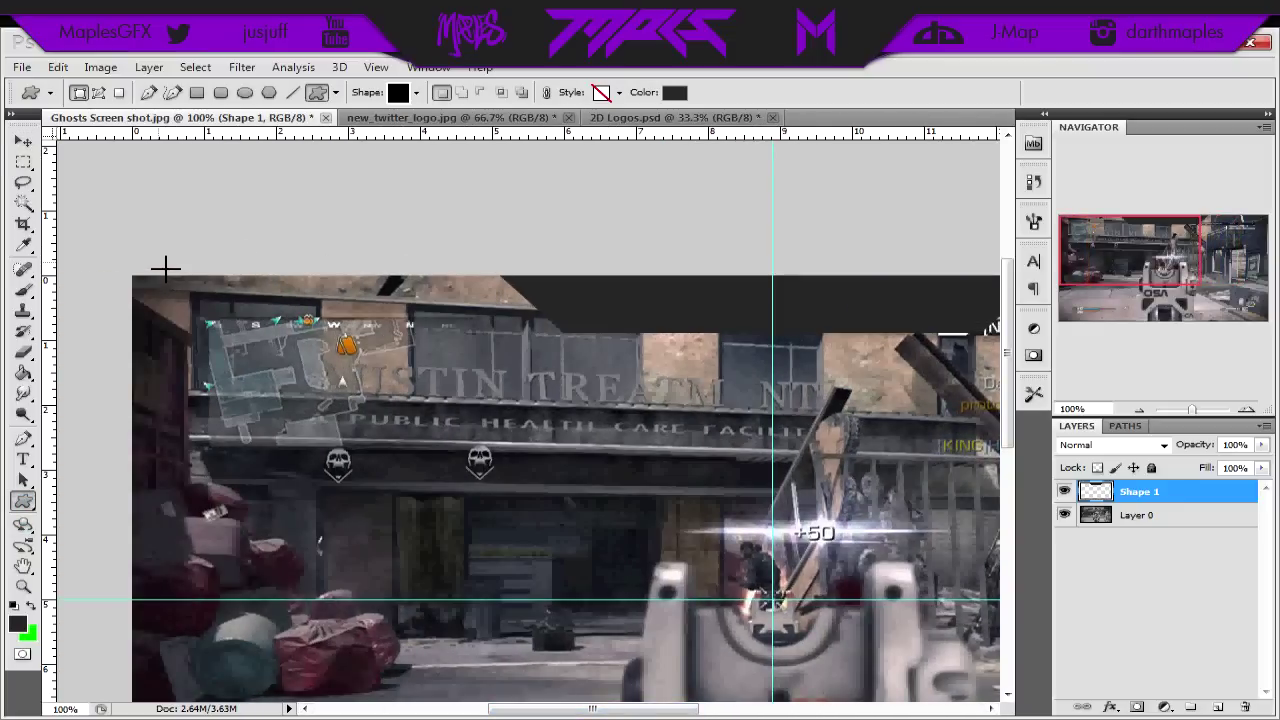
{"action": "left_click_drag", "start_coordinate": [180, 263], "coordinate": [779, 319]}
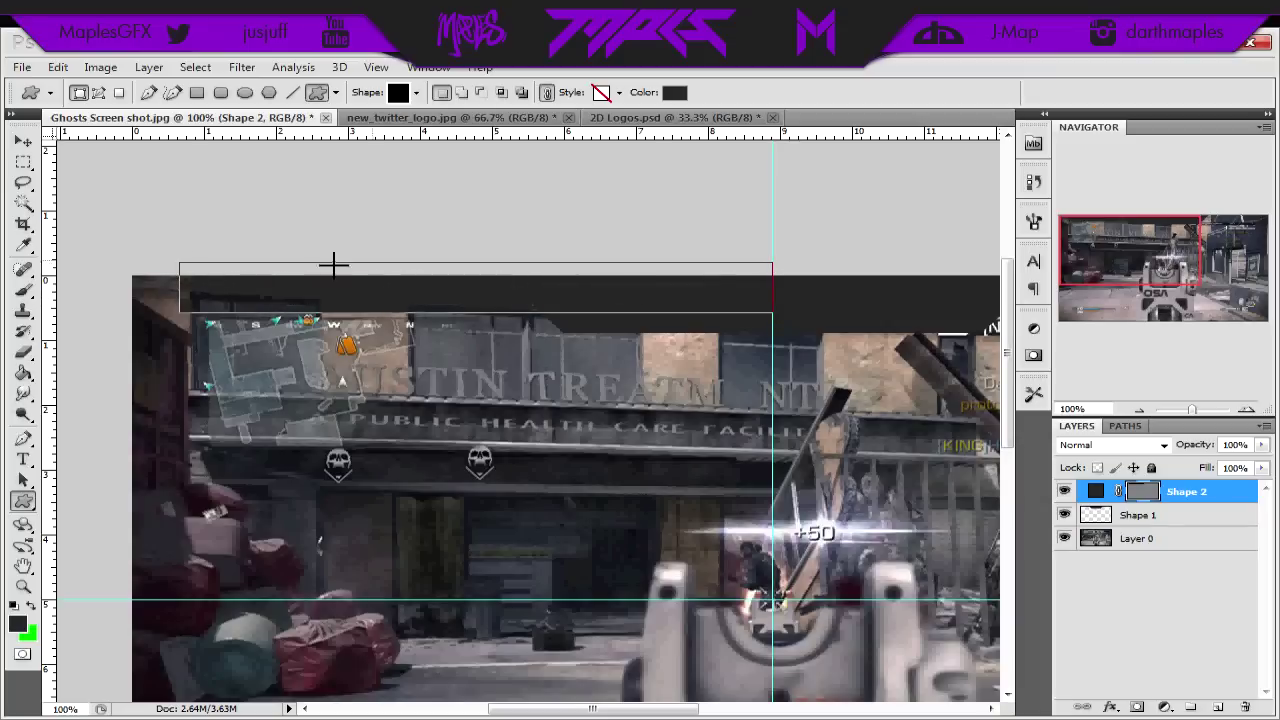
{"action": "left_click", "coordinate": [20, 141]}
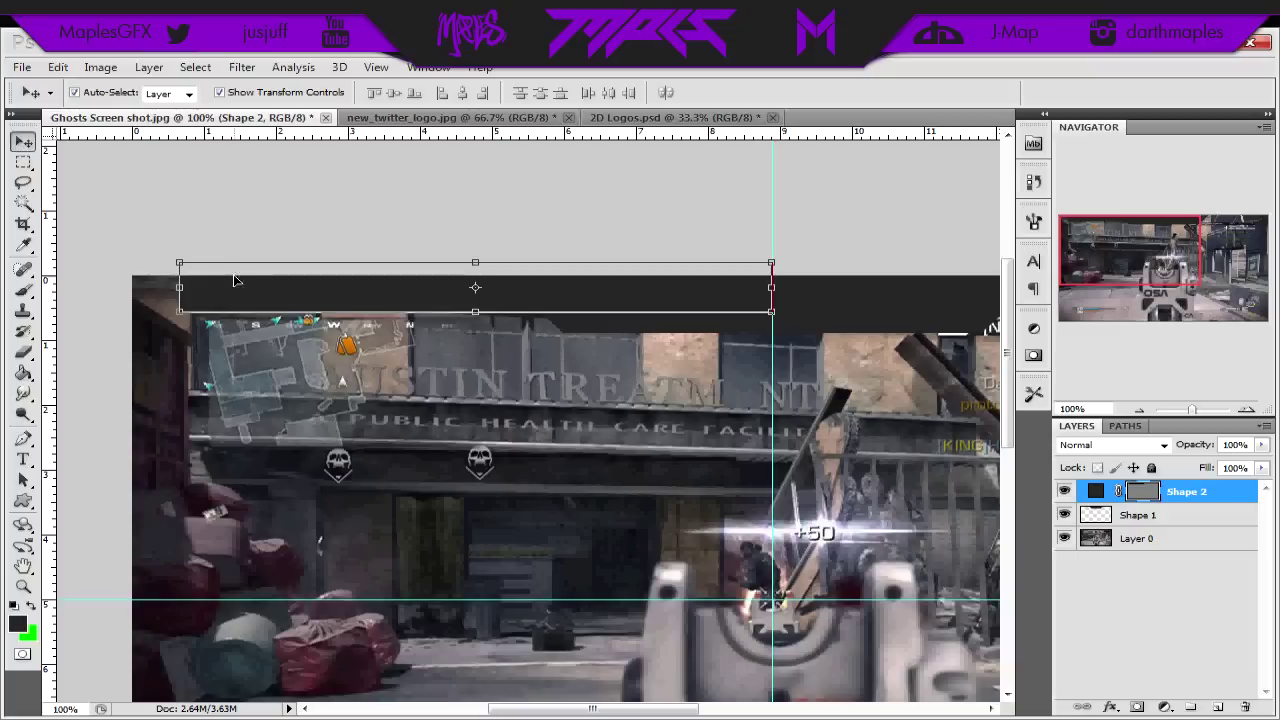
{"action": "left_click_drag", "start_coordinate": [174, 288], "coordinate": [259, 287]}
{"action": "key", "text": "Return"}
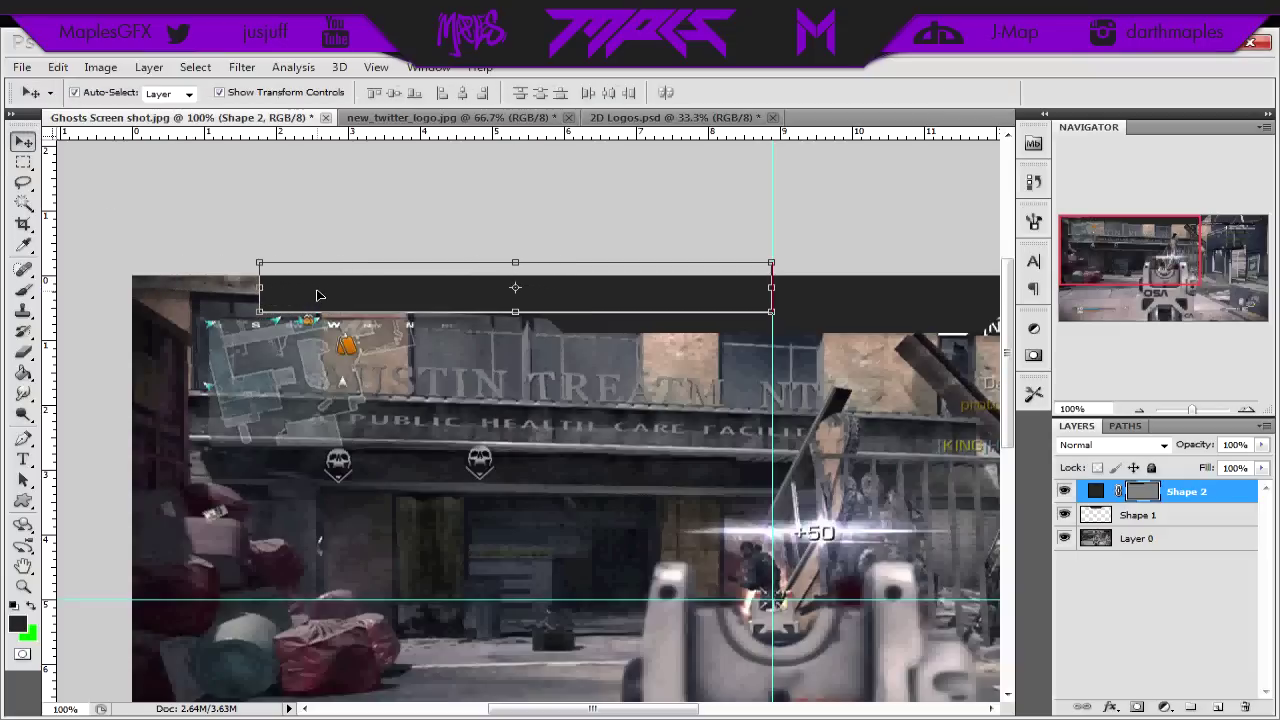
Step: Rasterize the new thin bar's layer and nudge it right to align with the vertical guide
{"action": "right_click", "coordinate": [1244, 489]}
{"action": "left_click", "coordinate": [1098, 197]}
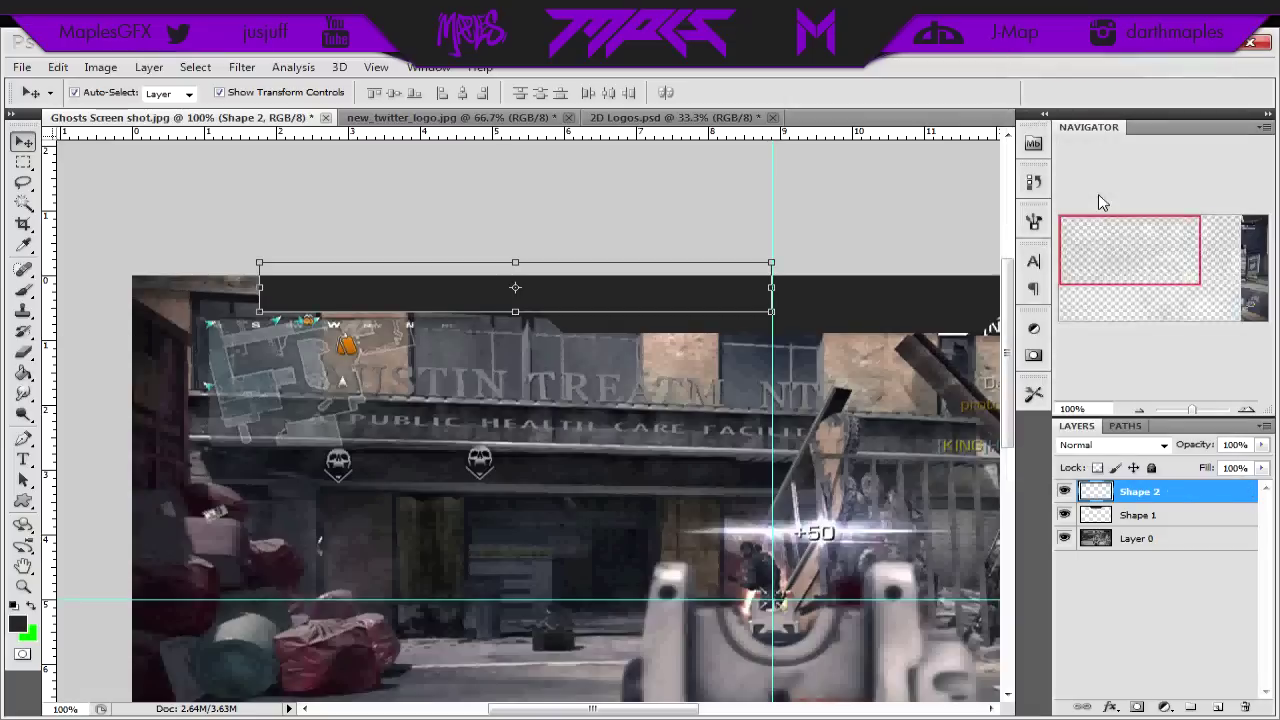
{"action": "key", "text": "Right"}
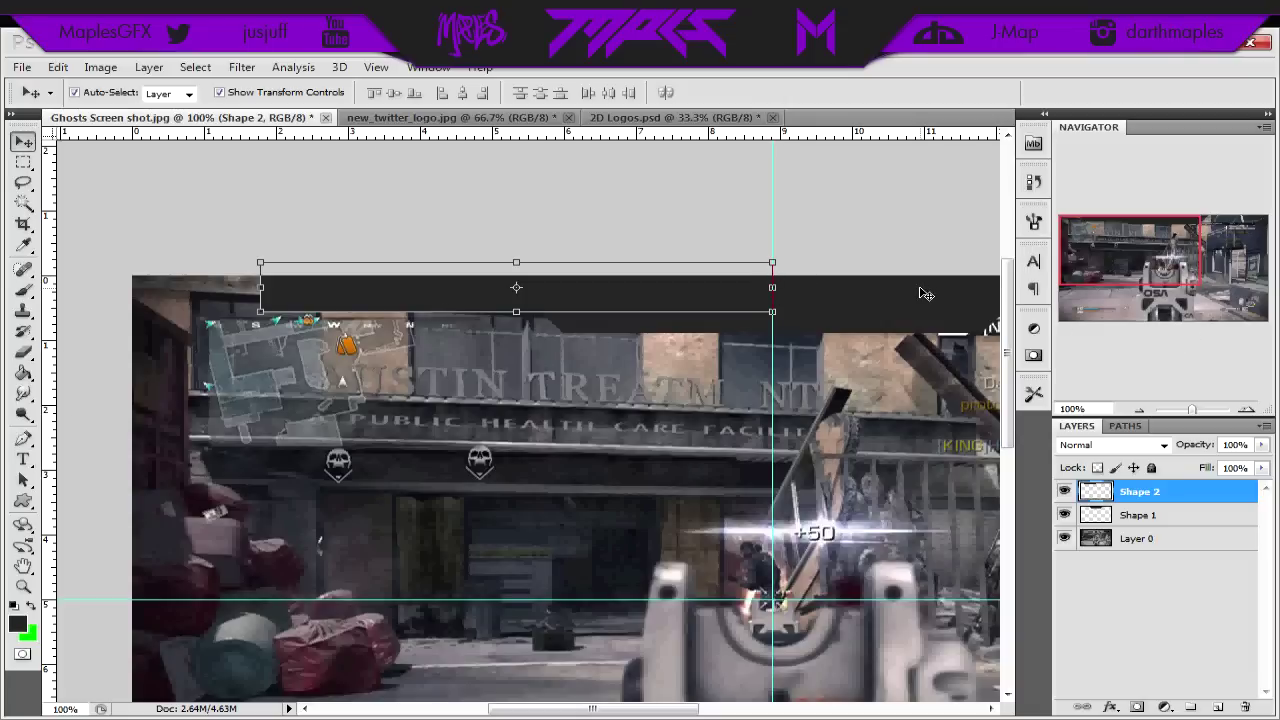
Step: Try cutting the thin bar's outer end diagonally by deleting the area under a rectangular selection rotated 45°, and deselect
{"action": "left_click", "coordinate": [23, 161]}
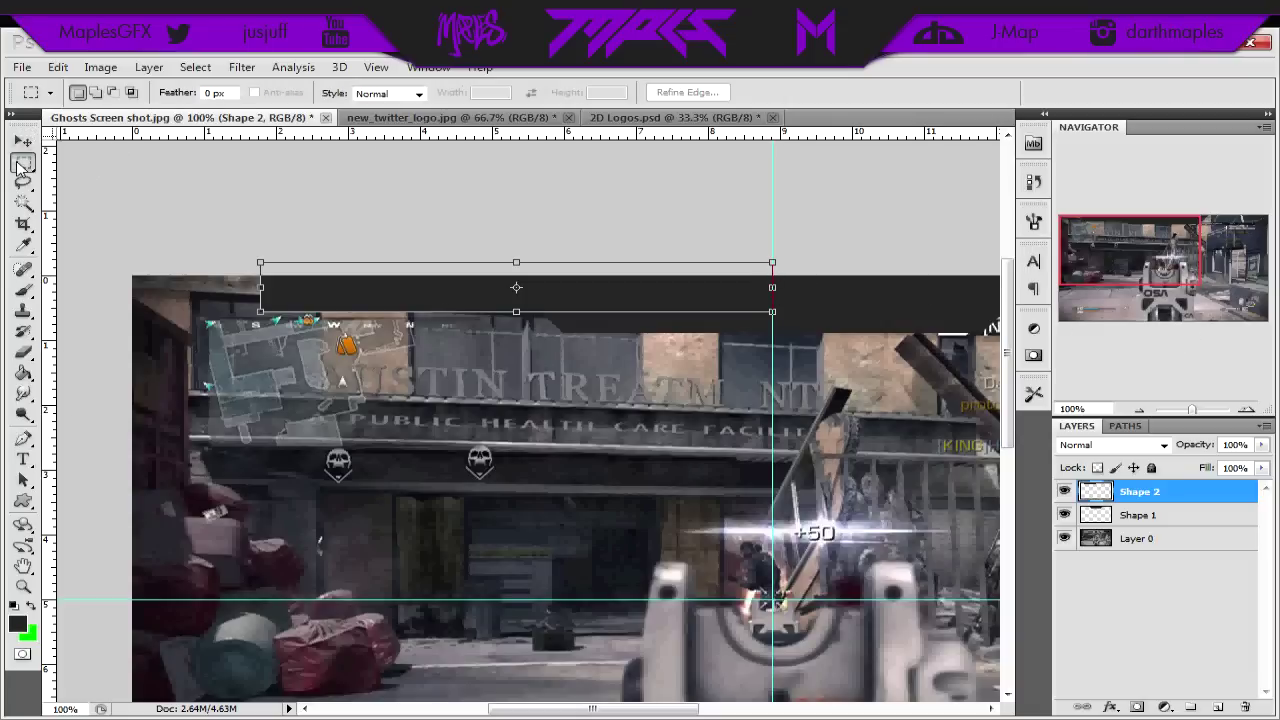
{"action": "left_click_drag", "start_coordinate": [228, 343], "coordinate": [541, 421]}
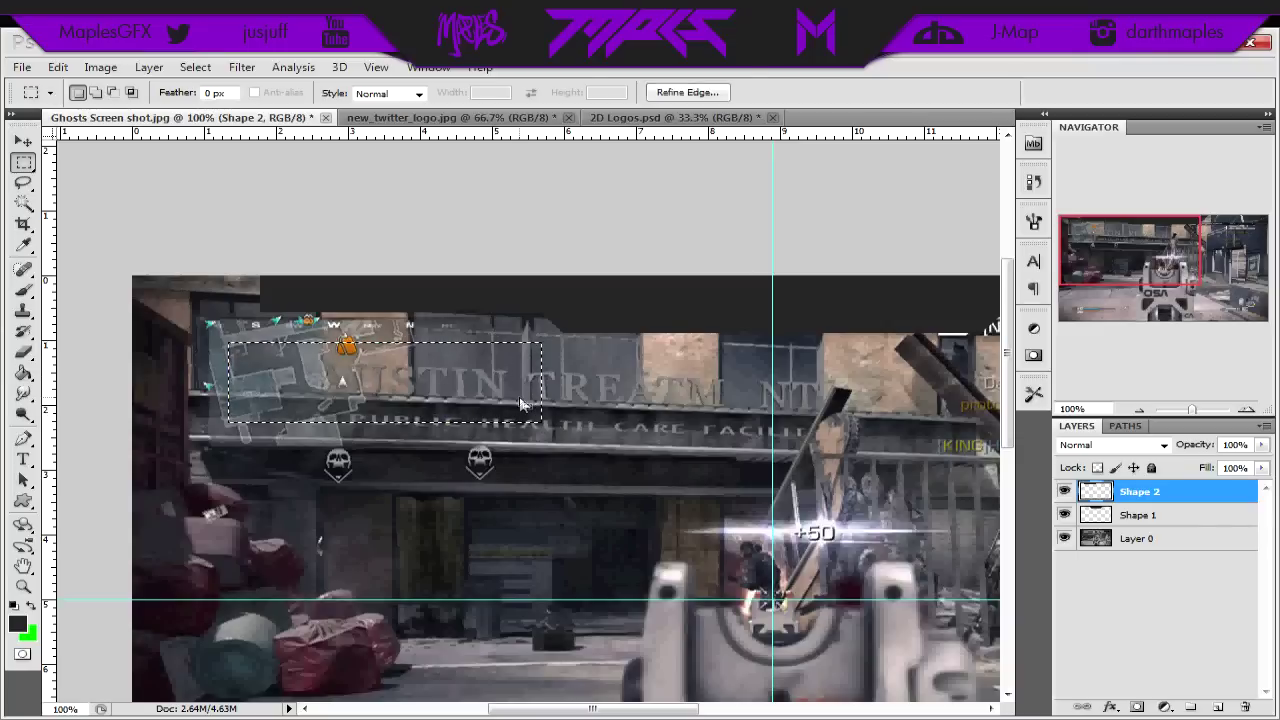
{"action": "right_click", "coordinate": [518, 408]}
{"action": "left_click", "coordinate": [590, 289]}
{"action": "left_click_drag", "start_coordinate": [560, 458], "coordinate": [357, 417]}
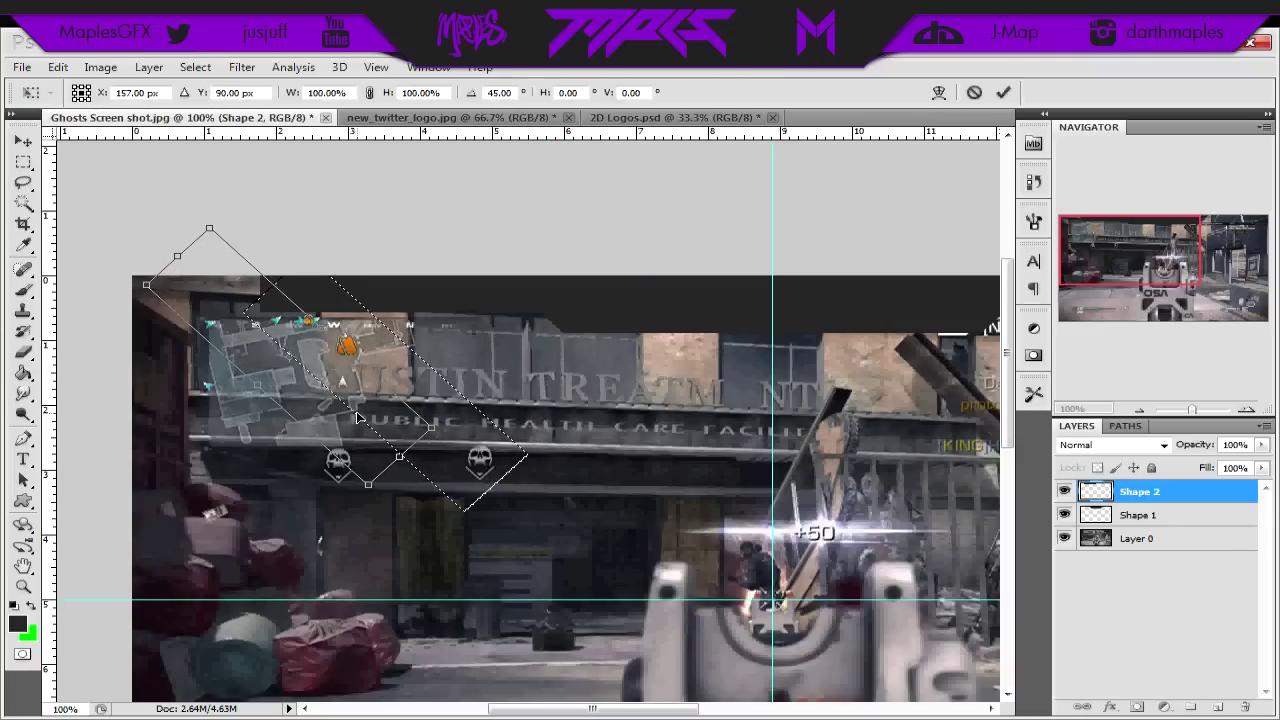
{"action": "key", "text": "Return"}
{"action": "left_click", "coordinate": [360, 417]}
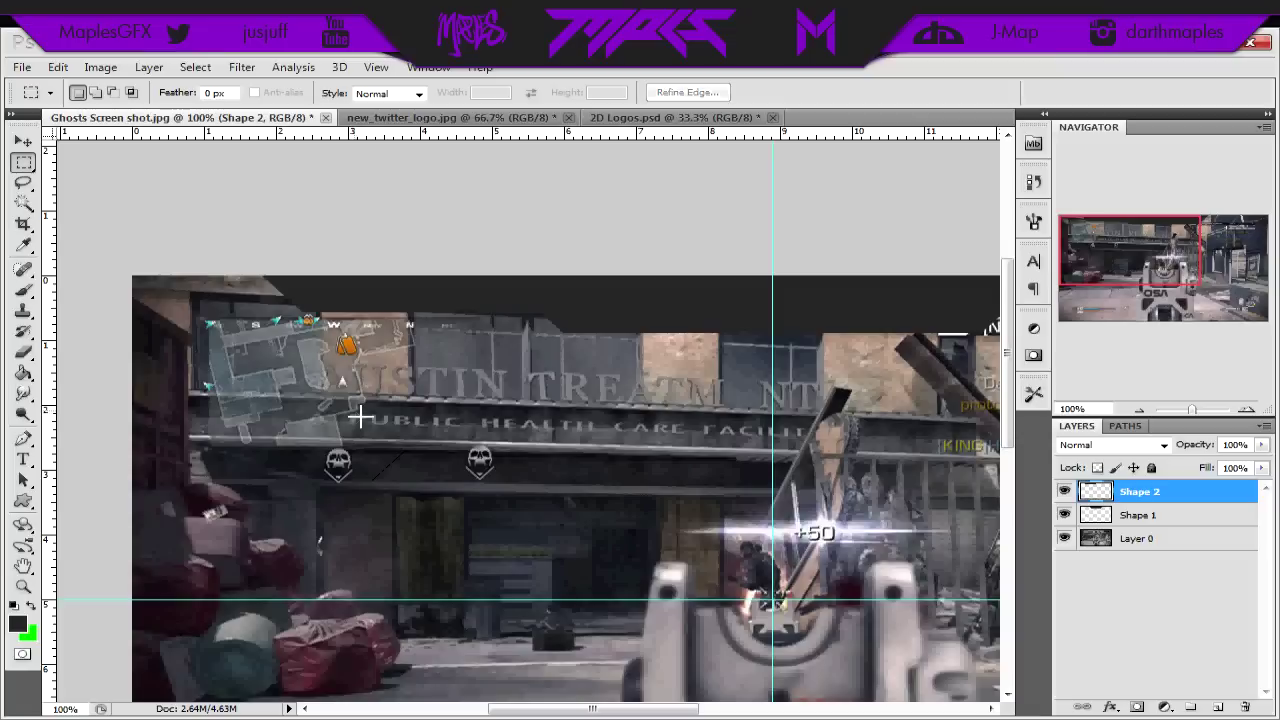
Step: Nudge the cut thin bar down until its upper edge meets the image's top edge
{"action": "left_click", "coordinate": [24, 141]}
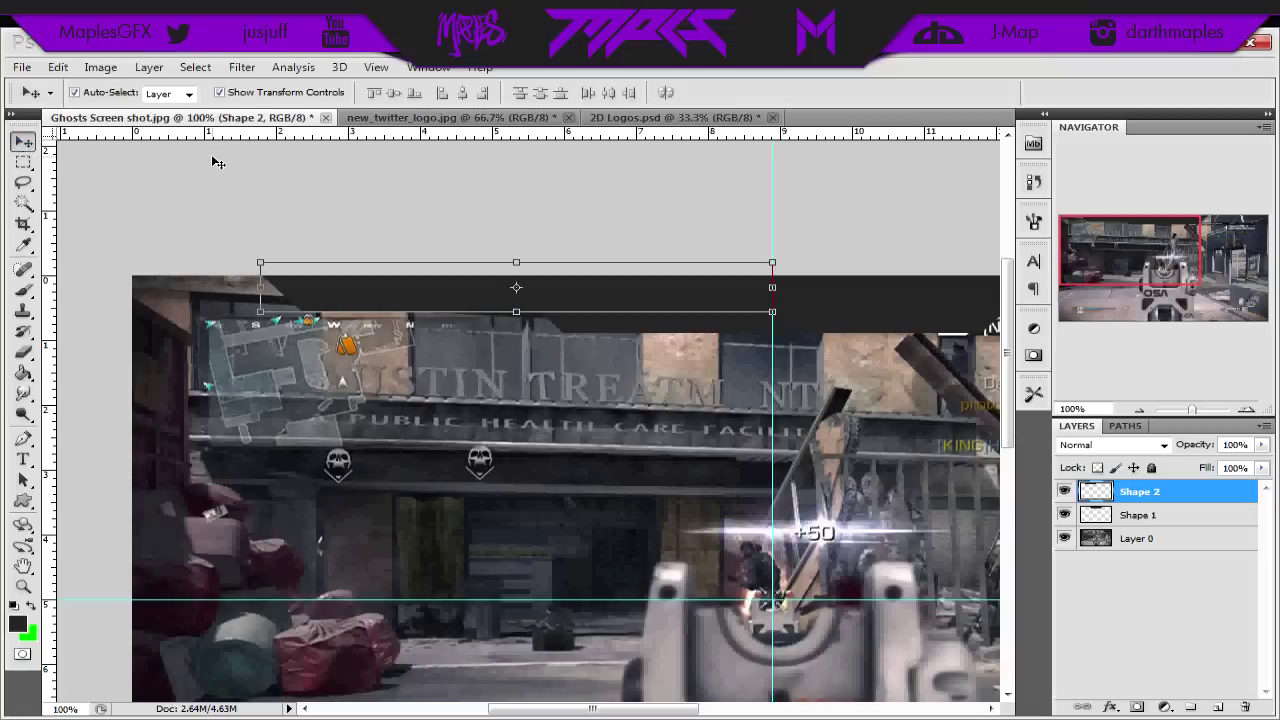
{"action": "key", "text": "Down"}
{"action": "key", "text": "Down"}
{"action": "key", "text": "Down"}
{"action": "key", "text": "Down"}
{"action": "key", "text": "Down"}
{"action": "key", "text": "Down"}
{"action": "key", "text": "Down"}
{"action": "key", "text": "Down"}
{"action": "key", "text": "Down"}
{"action": "key", "text": "Down"}
{"action": "key", "text": "Down"}
{"action": "key", "text": "Down"}
{"action": "key", "text": "Down"}
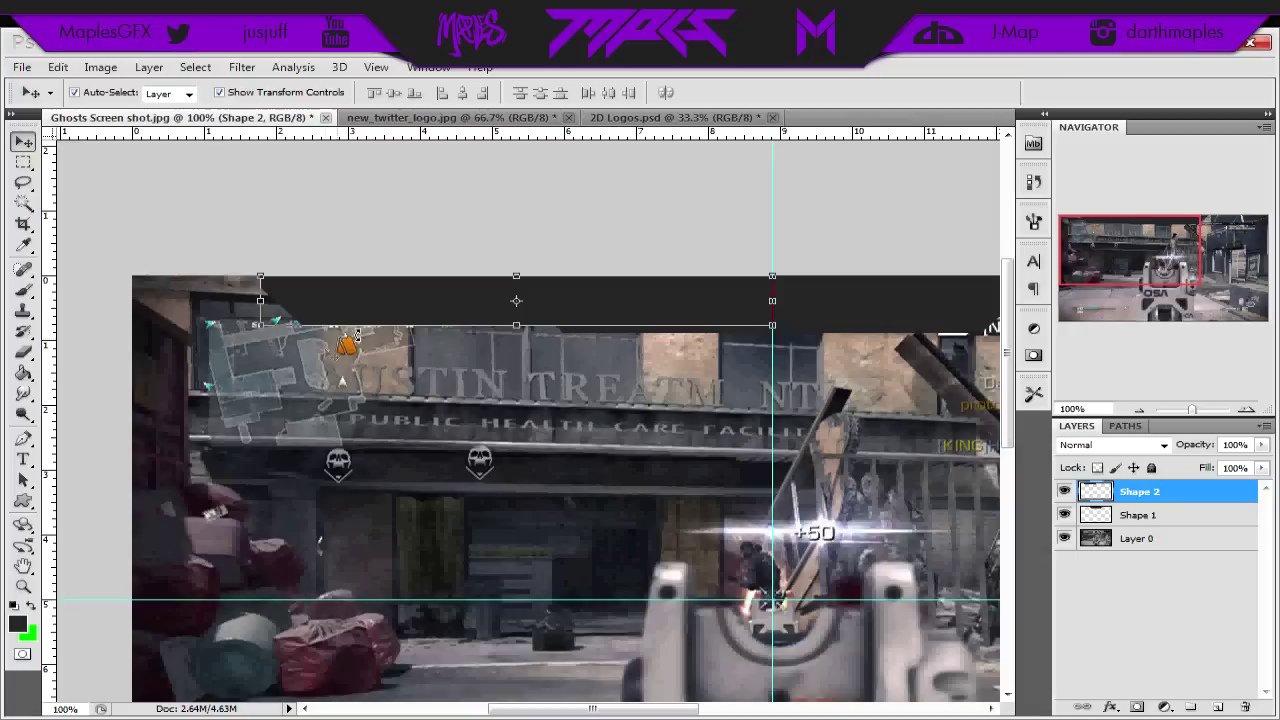
Step: Undo the thin bar's downward nudge, its diagonal cut and the rotated selection
{"action": "key", "text": "ctrl+alt+z"}
{"action": "key", "text": "ctrl+alt+z"}
{"action": "key", "text": "ctrl+alt+z"}
{"action": "key", "text": "ctrl+alt+z"}
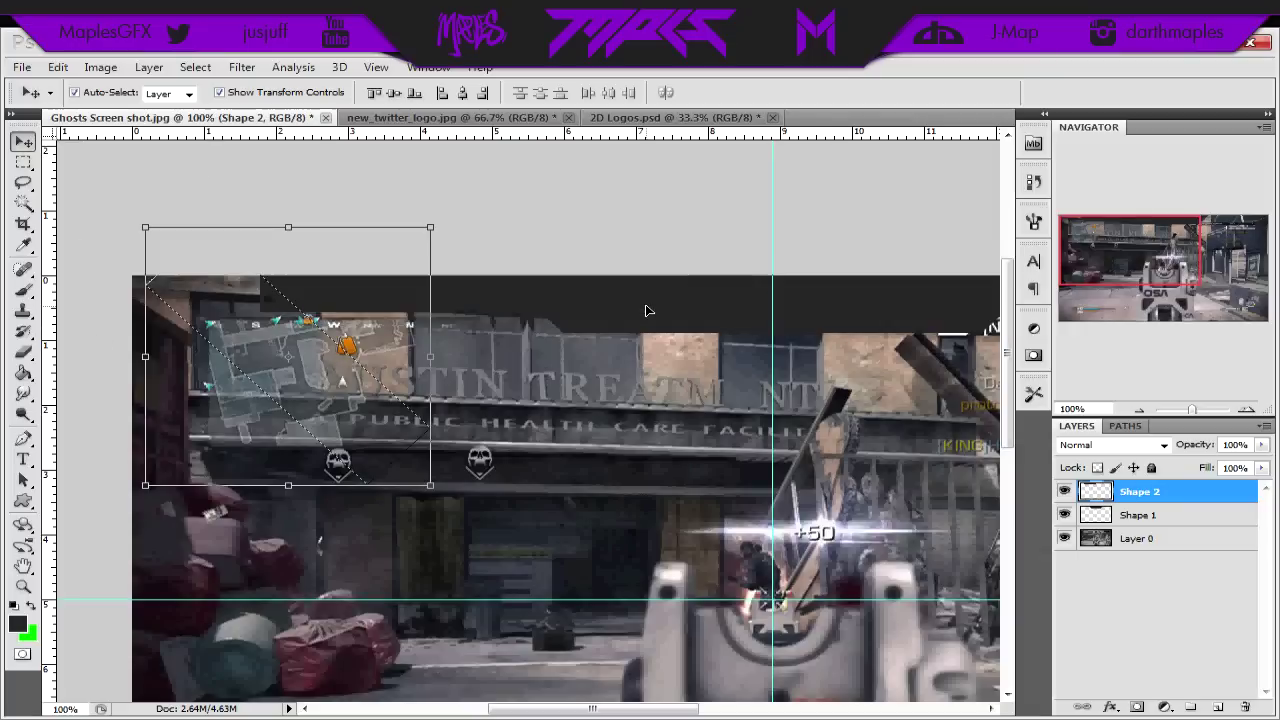
{"action": "key", "text": "ctrl+alt+z"}
{"action": "key", "text": "ctrl+alt+z"}
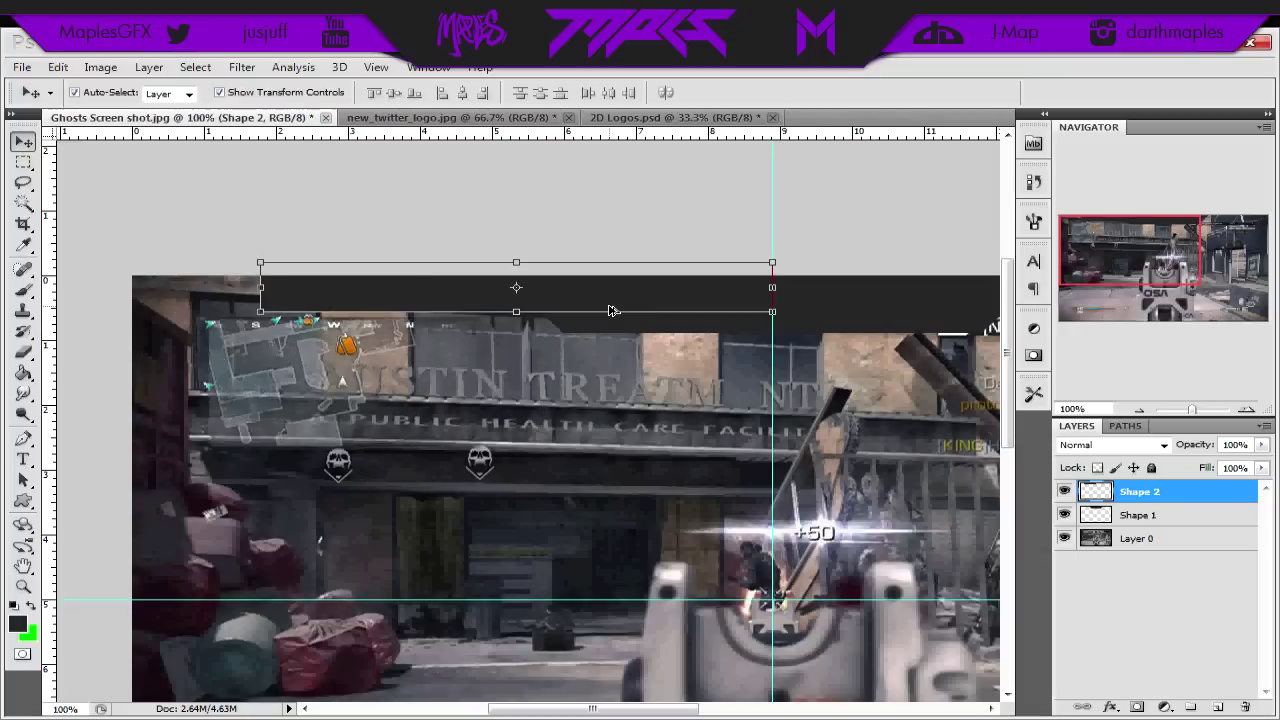
Step: Nudge the uncut thin bar down to the image's top edge and reduce its height to 71.43%
{"action": "key", "text": "Down"}
{"action": "key", "text": "Down"}
{"action": "key", "text": "Down"}
{"action": "key", "text": "Down"}
{"action": "key", "text": "Down"}
{"action": "key", "text": "Down"}
{"action": "key", "text": "Down"}
{"action": "key", "text": "Down"}
{"action": "key", "text": "Down"}
{"action": "key", "text": "Down"}
{"action": "key", "text": "Down"}
{"action": "key", "text": "Down"}
{"action": "key", "text": "Down"}
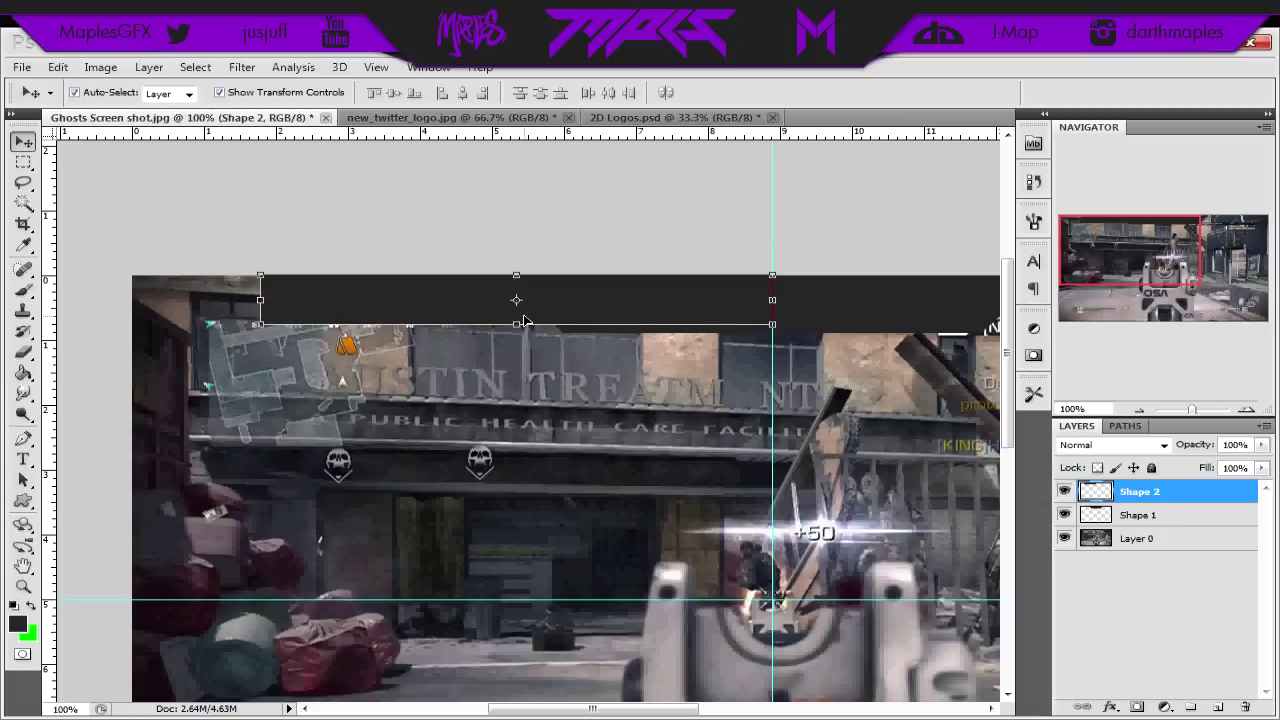
{"action": "left_click_drag", "start_coordinate": [517, 325], "coordinate": [517, 310]}
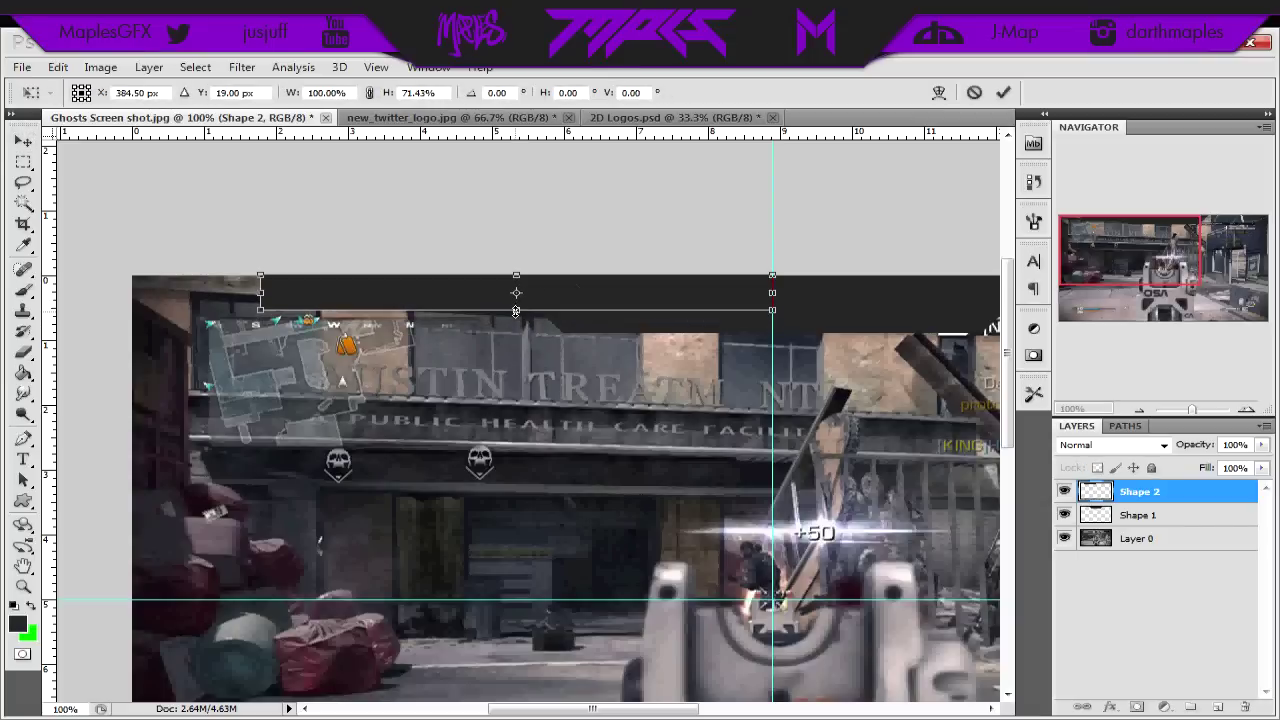
{"action": "key", "text": "Return"}
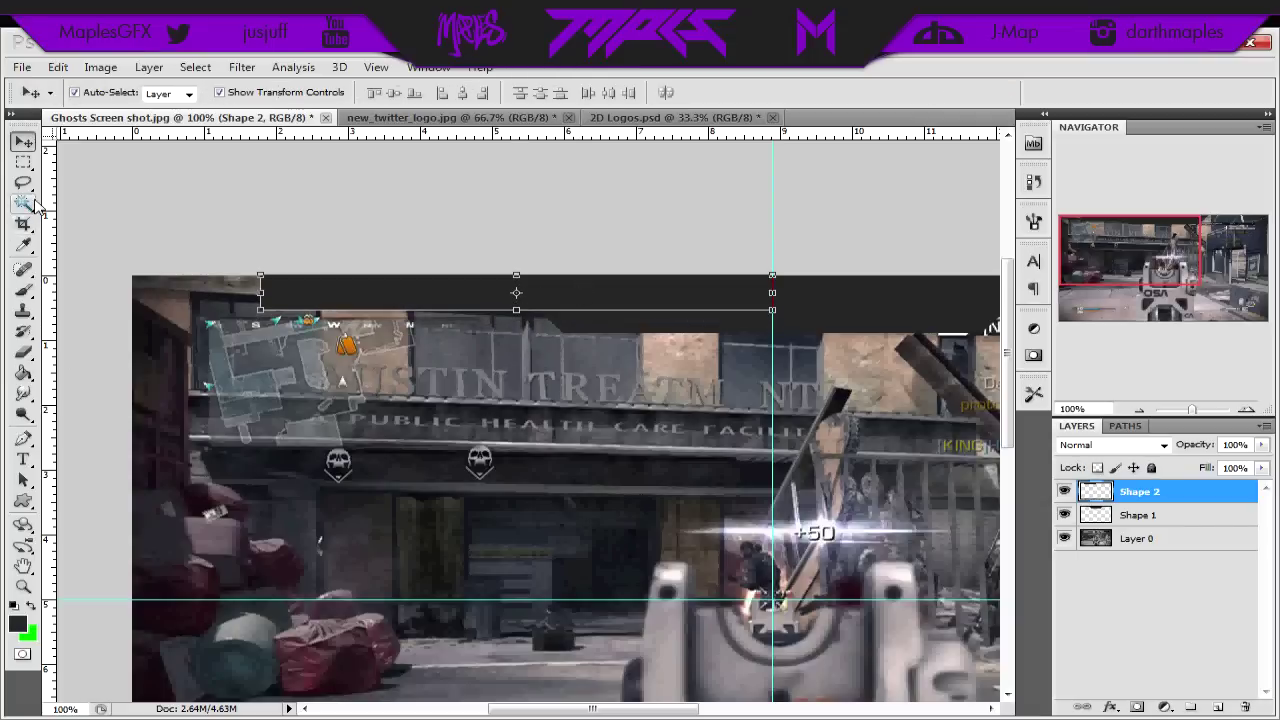
Step: Cut the thin bar's outer end diagonally by deleting the part under a rotated rectangular selection, and deselect
{"action": "left_click", "coordinate": [24, 162]}
{"action": "left_click_drag", "start_coordinate": [469, 417], "coordinate": [376, 426]}
{"action": "right_click", "coordinate": [552, 428]}
{"action": "left_click", "coordinate": [608, 311]}
{"action": "key", "text": "Return"}
{"action": "key", "text": "ctrl+d"}
Step: Duplicate the thin bar's layer and flip the copy horizontally
{"action": "left_click", "coordinate": [22, 140]}
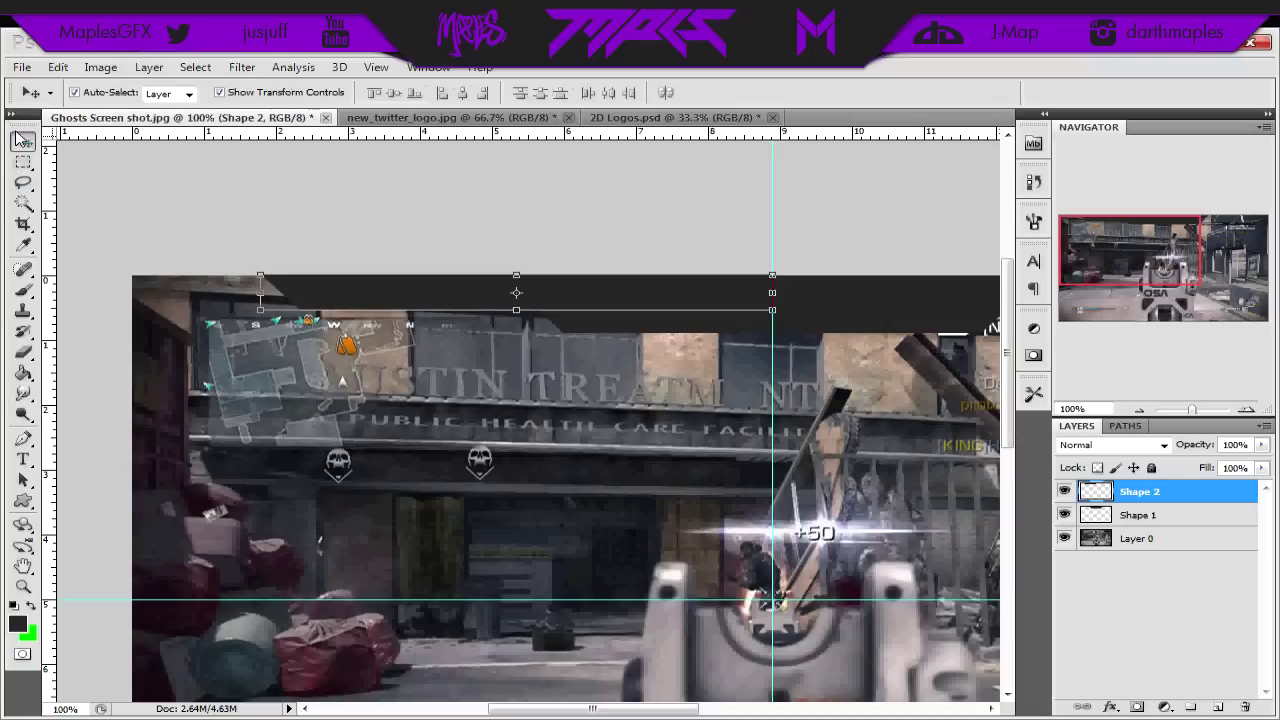
{"action": "key", "text": "ctrl+j"}
{"action": "left_click", "coordinate": [102, 66]}
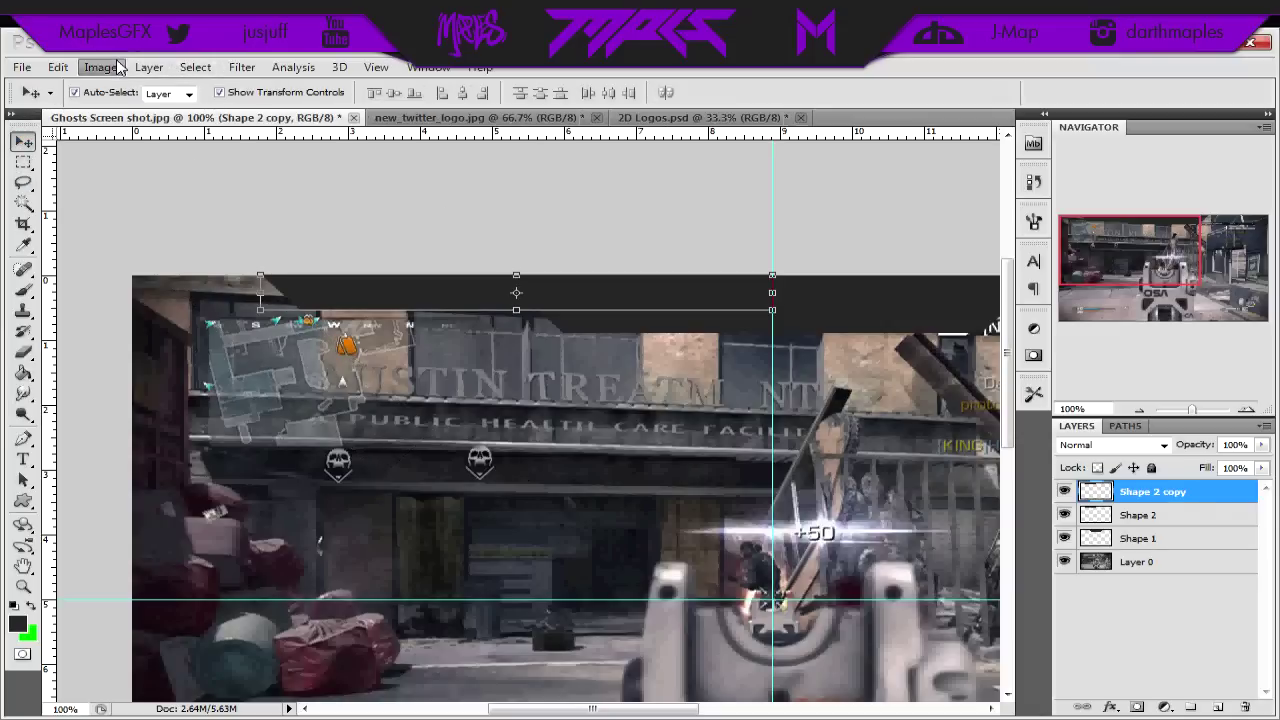
{"action": "mouse_move", "coordinate": [115, 418]}
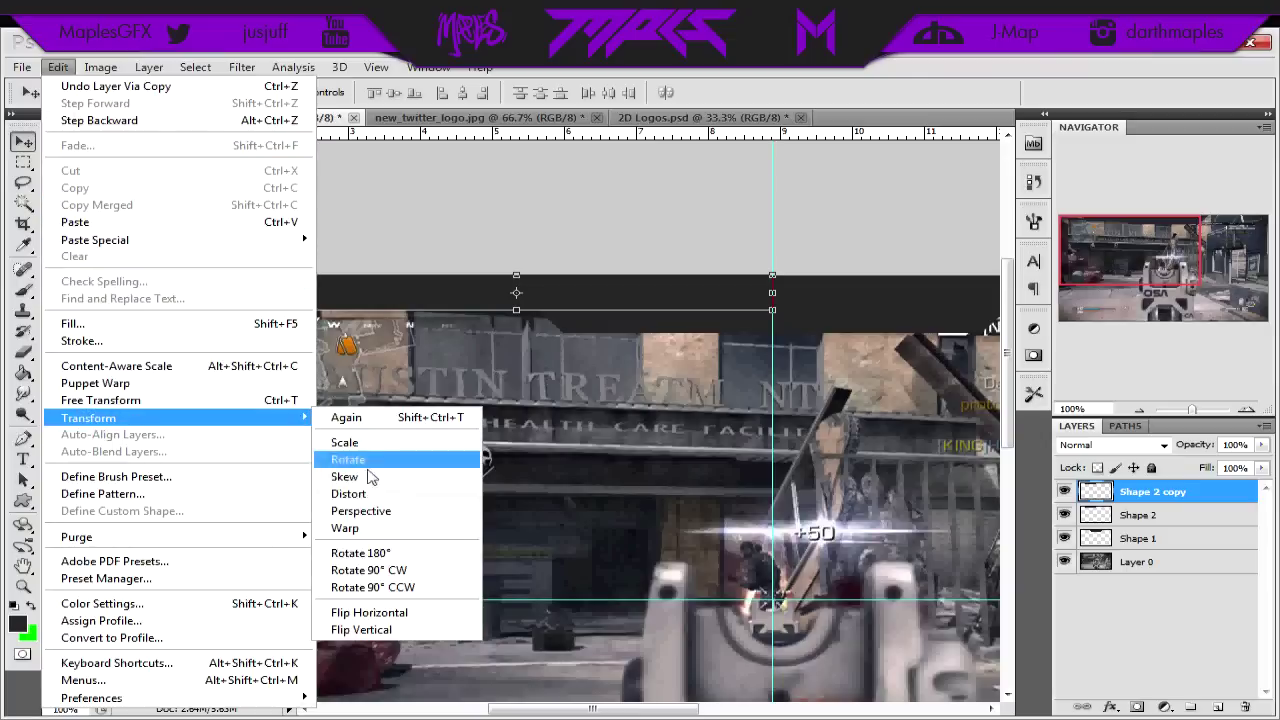
{"action": "left_click", "coordinate": [380, 611]}
Step: Move the flipped thin bar right until it meets the original at the vertical guide, and deselect it
{"action": "key", "text": "shift+Right"}
{"action": "key", "text": "shift+Right"}
{"action": "key", "text": "shift+Right"}
{"action": "key", "text": "shift+Right"}
{"action": "key", "text": "shift+Right"}
{"action": "key", "text": "shift+Right"}
{"action": "key", "text": "shift+Right"}
{"action": "key", "text": "shift+Right"}
{"action": "key", "text": "shift+Right"}
{"action": "key", "text": "shift+Right"}
{"action": "key", "text": "shift+Right"}
{"action": "key", "text": "shift+Right"}
{"action": "key", "text": "shift+Right"}
{"action": "key", "text": "shift+Right"}
{"action": "key", "text": "shift+Right"}
{"action": "key", "text": "shift+Right"}
{"action": "key", "text": "shift+Right"}
{"action": "key", "text": "shift+Right"}
{"action": "key", "text": "shift+Right"}
{"action": "key", "text": "shift+Right"}
{"action": "key", "text": "shift+Right"}
{"action": "key", "text": "shift+Right"}
{"action": "key", "text": "shift+Right"}
{"action": "key", "text": "shift+Right"}
{"action": "key", "text": "shift+Right"}
{"action": "key", "text": "shift+Right"}
{"action": "key", "text": "shift+Right"}
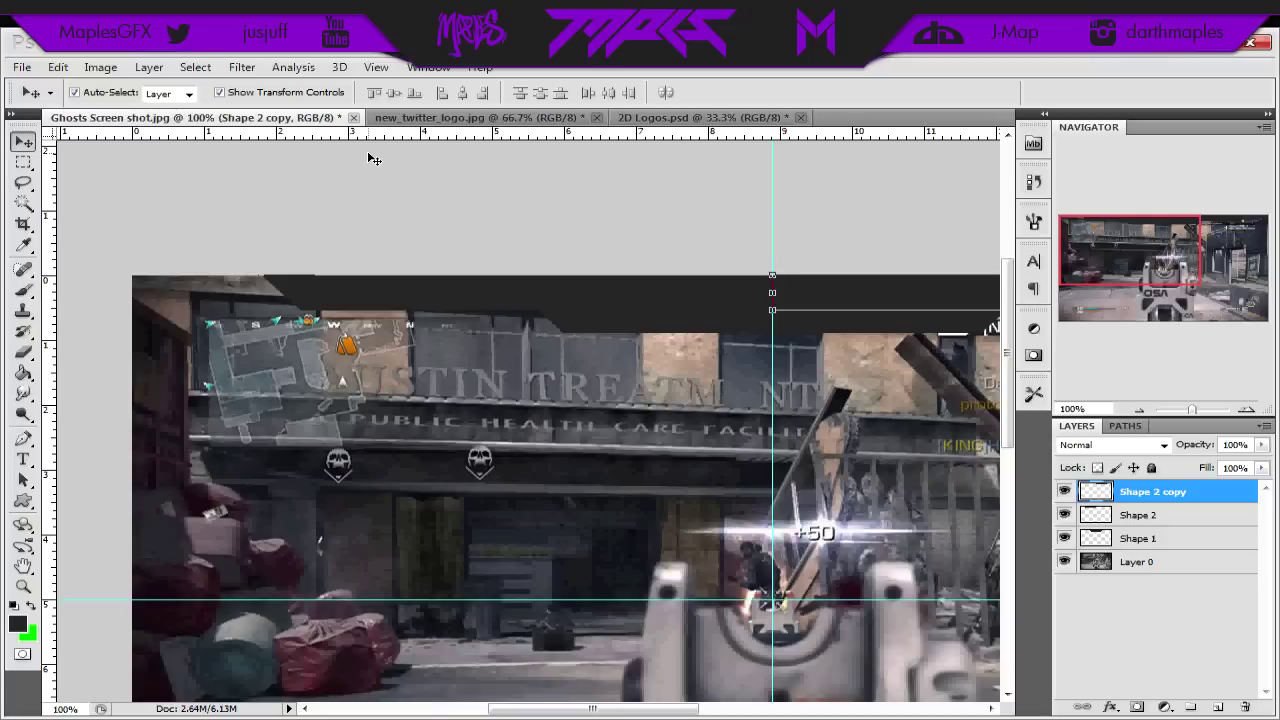
{"action": "scroll", "coordinate": [706, 453], "scroll_direction": "right", "scroll_amount": 5}
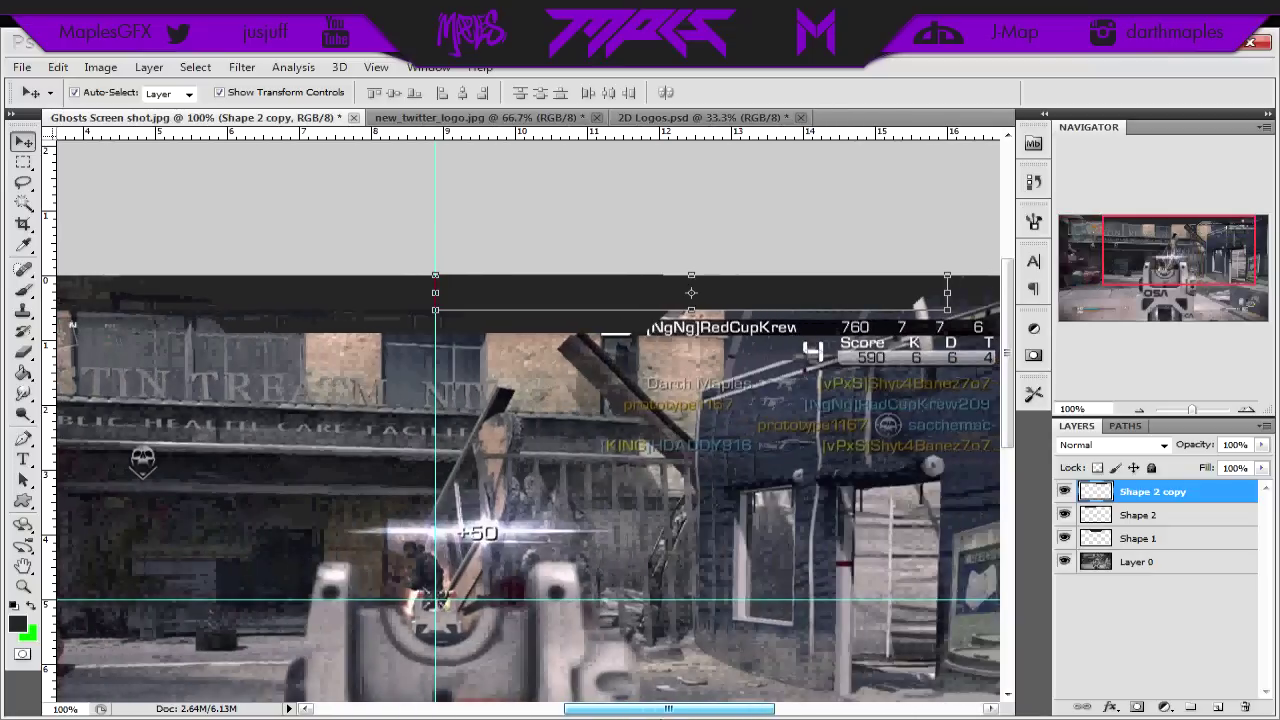
{"action": "left_click", "coordinate": [743, 193]}
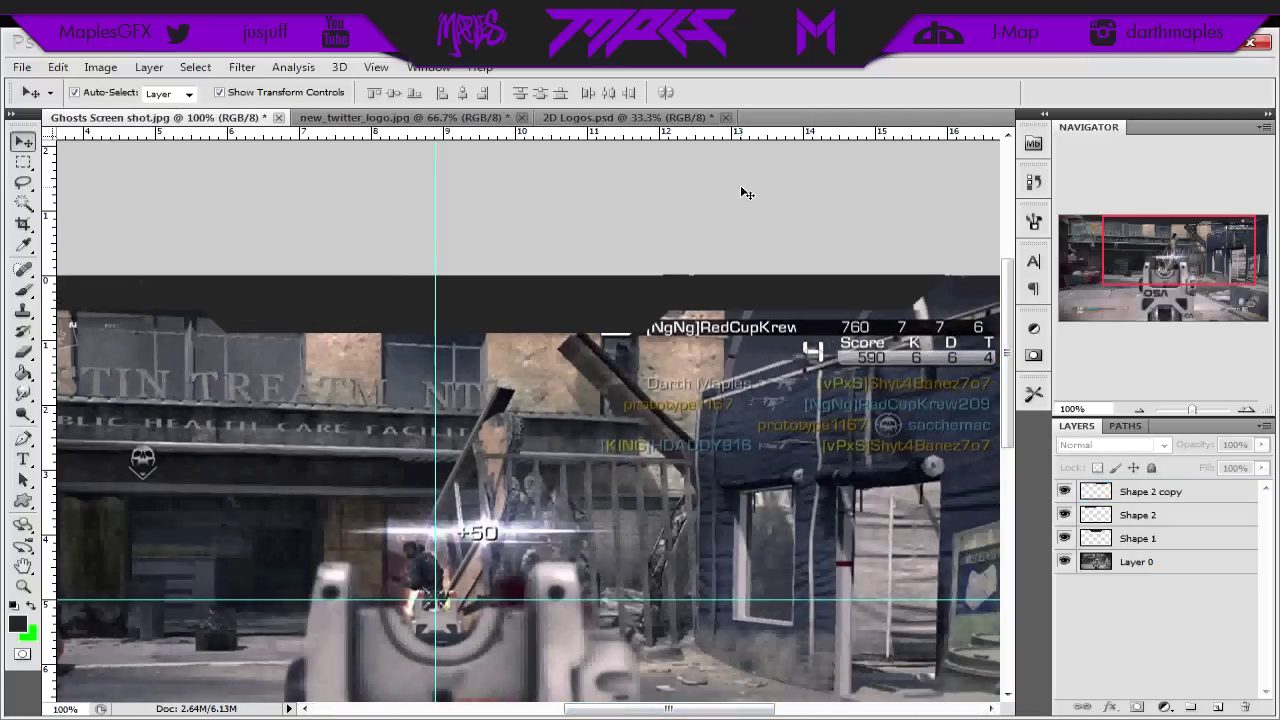
Step: Merge the three dark bar layers above the gameplay screenshot into a single layer
{"action": "left_click", "coordinate": [237, 46]}
{"action": "left_click", "coordinate": [238, 89]}
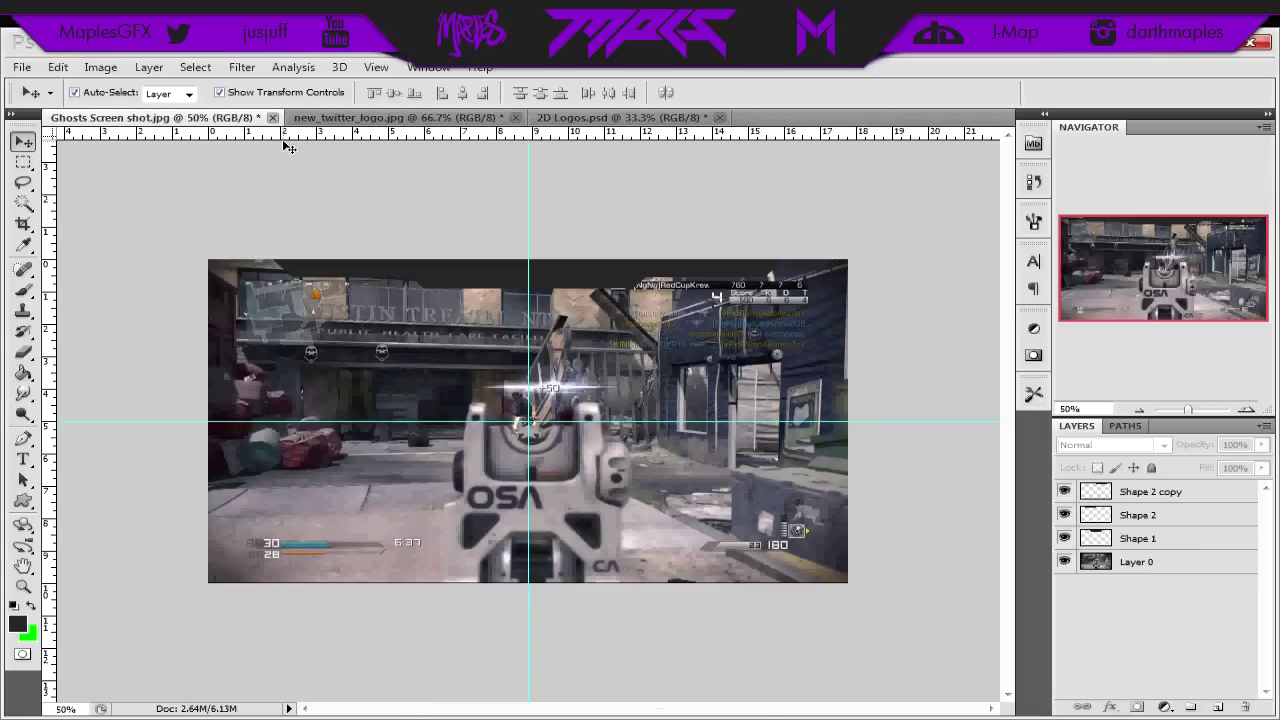
{"action": "left_click", "coordinate": [237, 46]}
{"action": "left_click", "coordinate": [238, 106]}
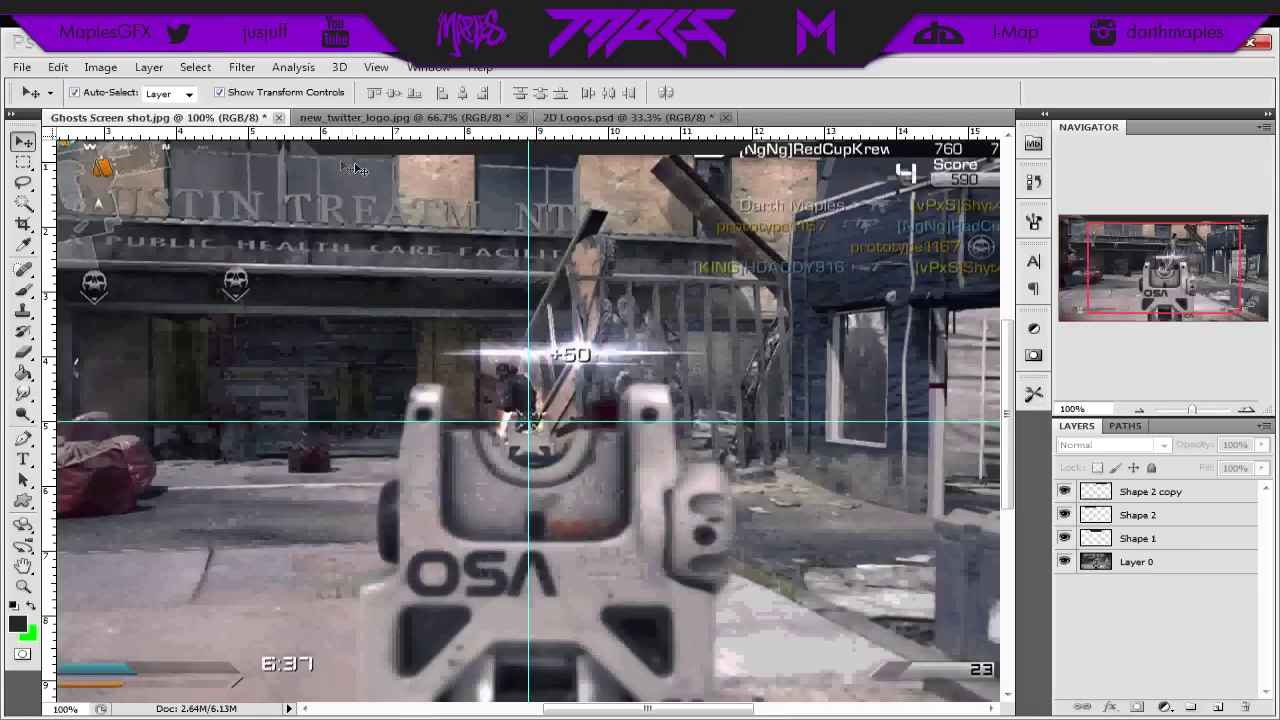
{"action": "scroll", "coordinate": [940, 340], "scroll_direction": "up", "scroll_amount": 3}
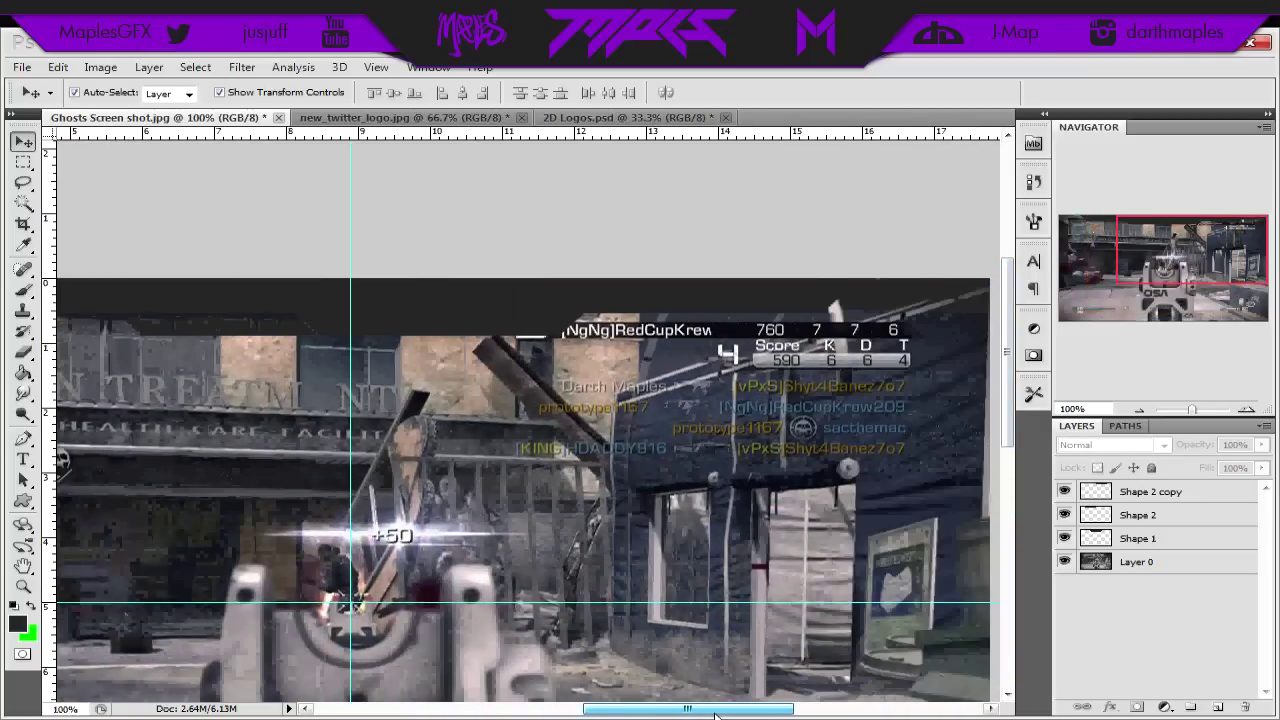
{"action": "left_click_drag", "start_coordinate": [712, 708], "coordinate": [752, 708]}
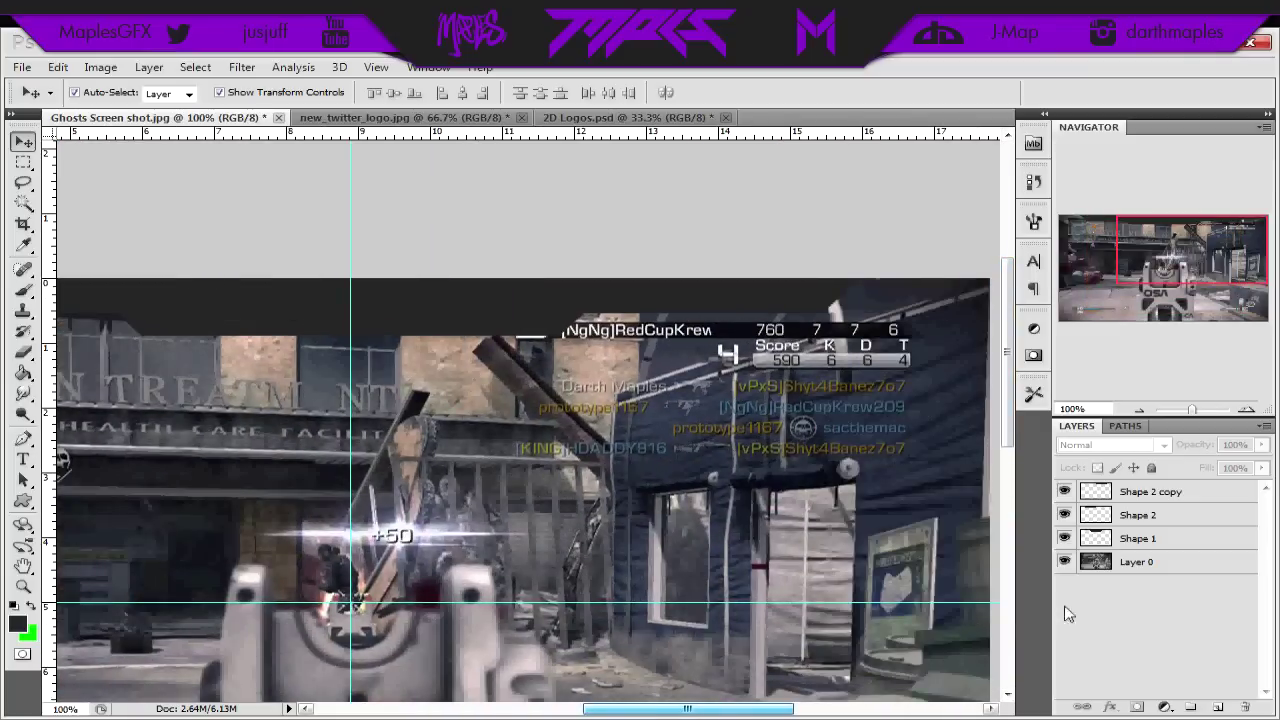
{"action": "left_click", "coordinate": [1232, 492]}
{"action": "left_click", "coordinate": [1218, 538], "text": "shift"}
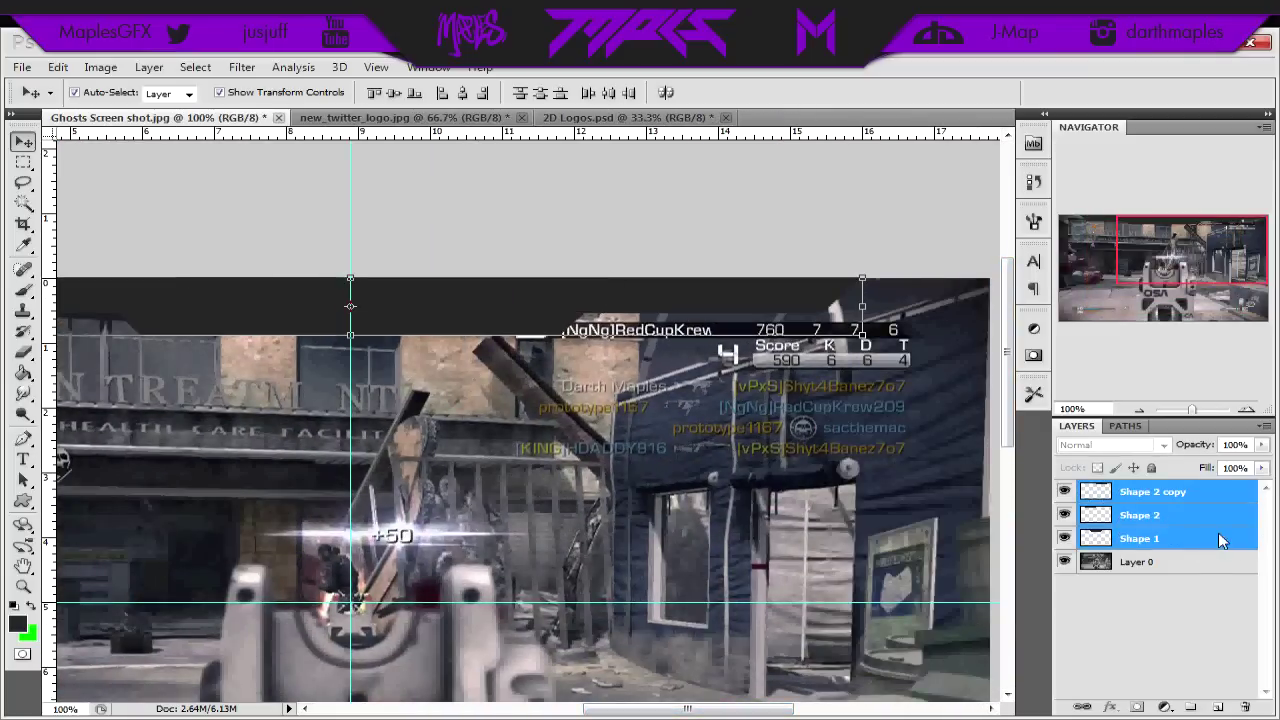
{"action": "right_click", "coordinate": [1218, 538]}
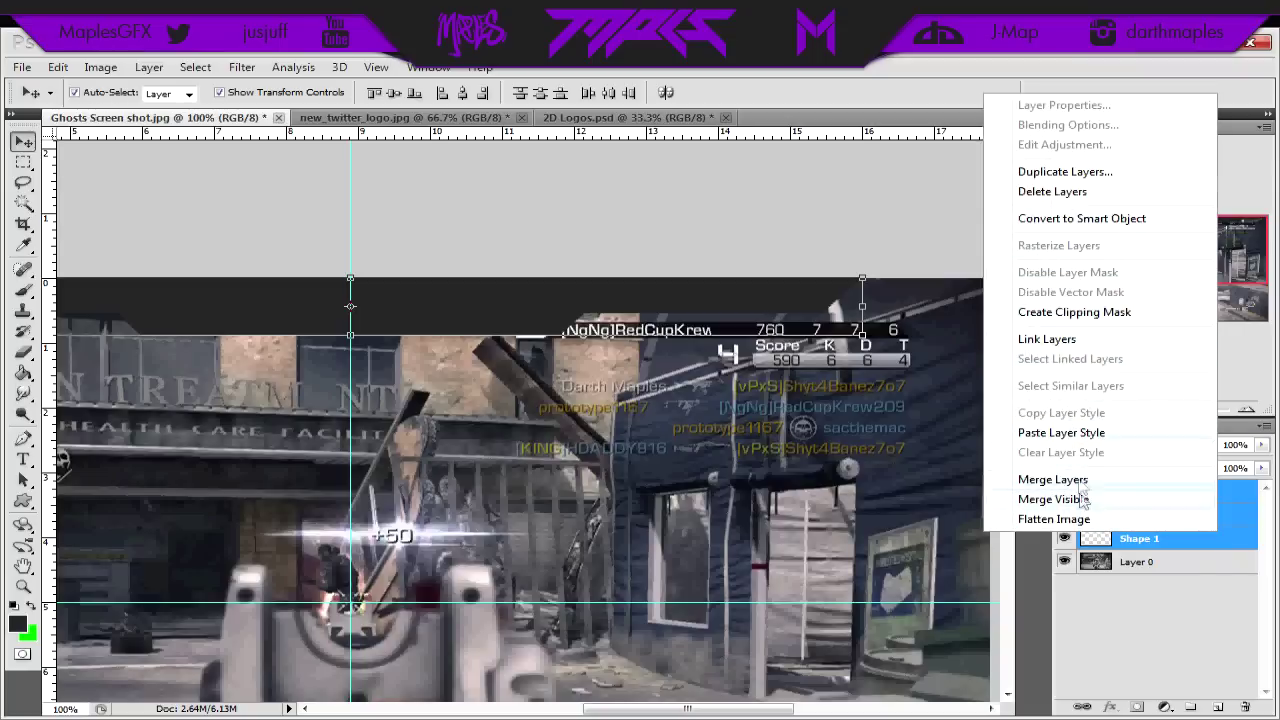
{"action": "left_click", "coordinate": [1052, 480]}
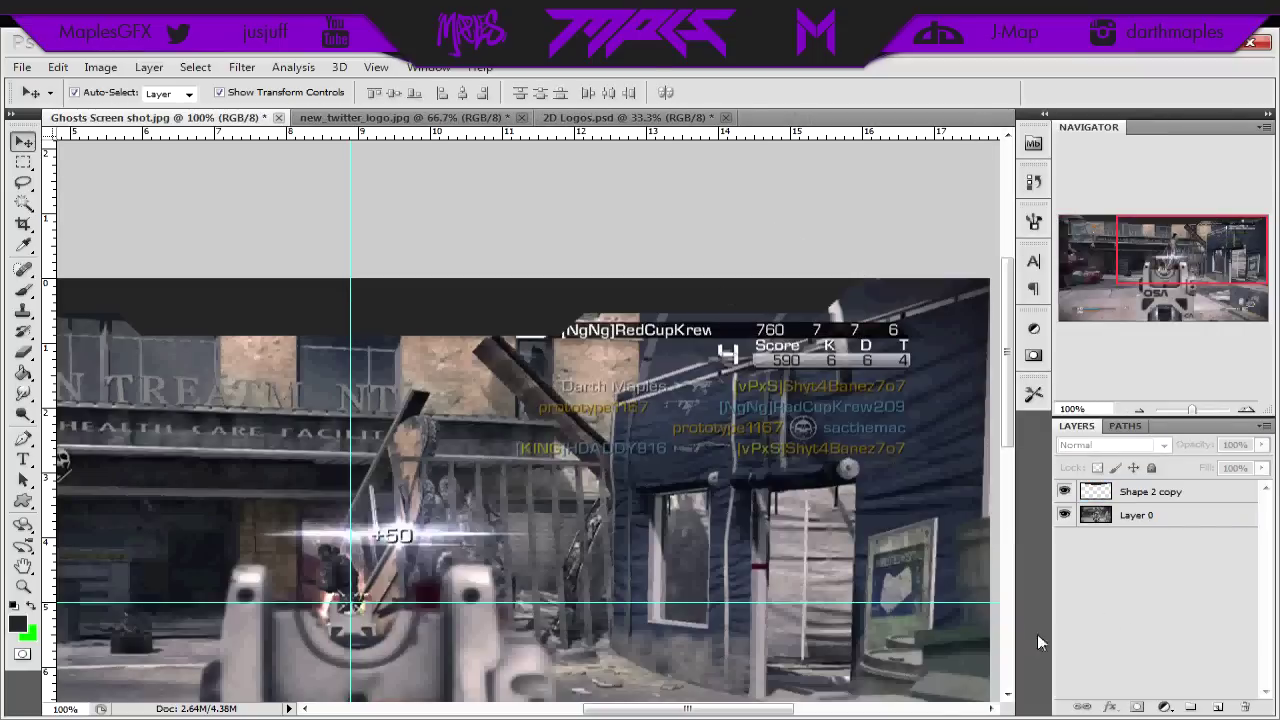
Step: Make green the foreground colour and draw a thin green bar from the overlay's left outer step to the vertical guide
{"action": "left_click_drag", "start_coordinate": [793, 716], "coordinate": [706, 709]}
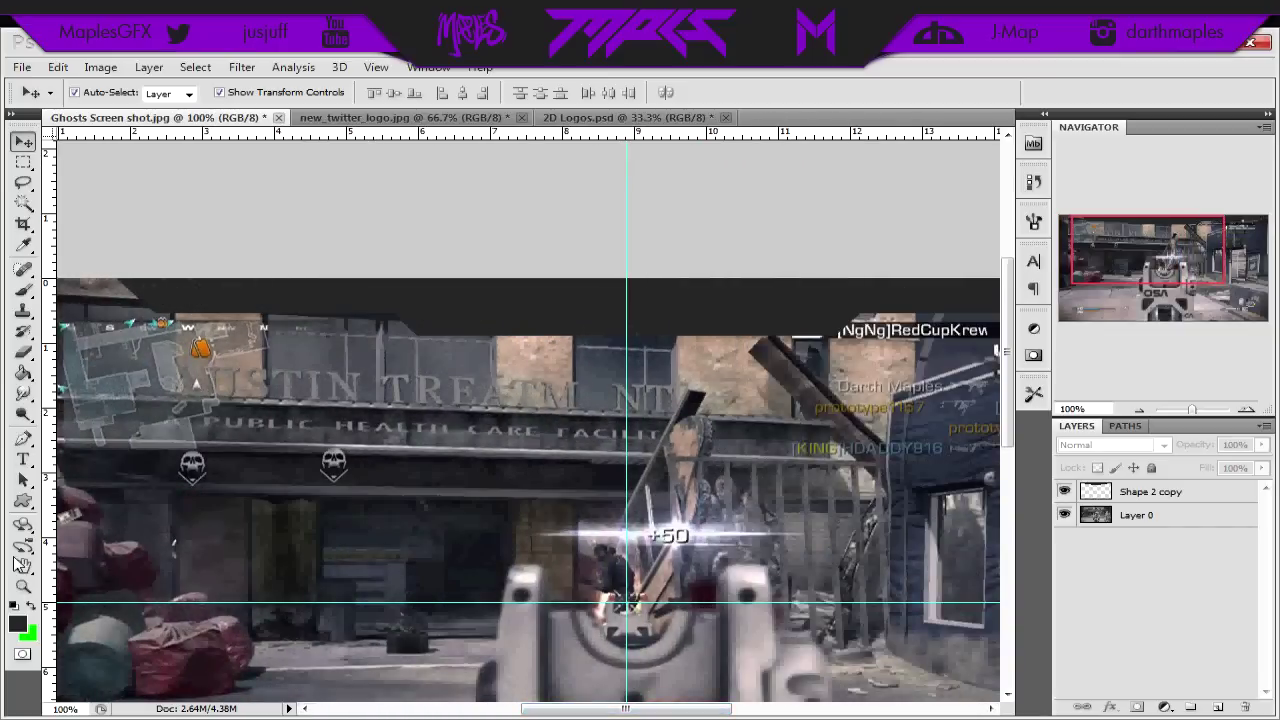
{"action": "left_click", "coordinate": [22, 503]}
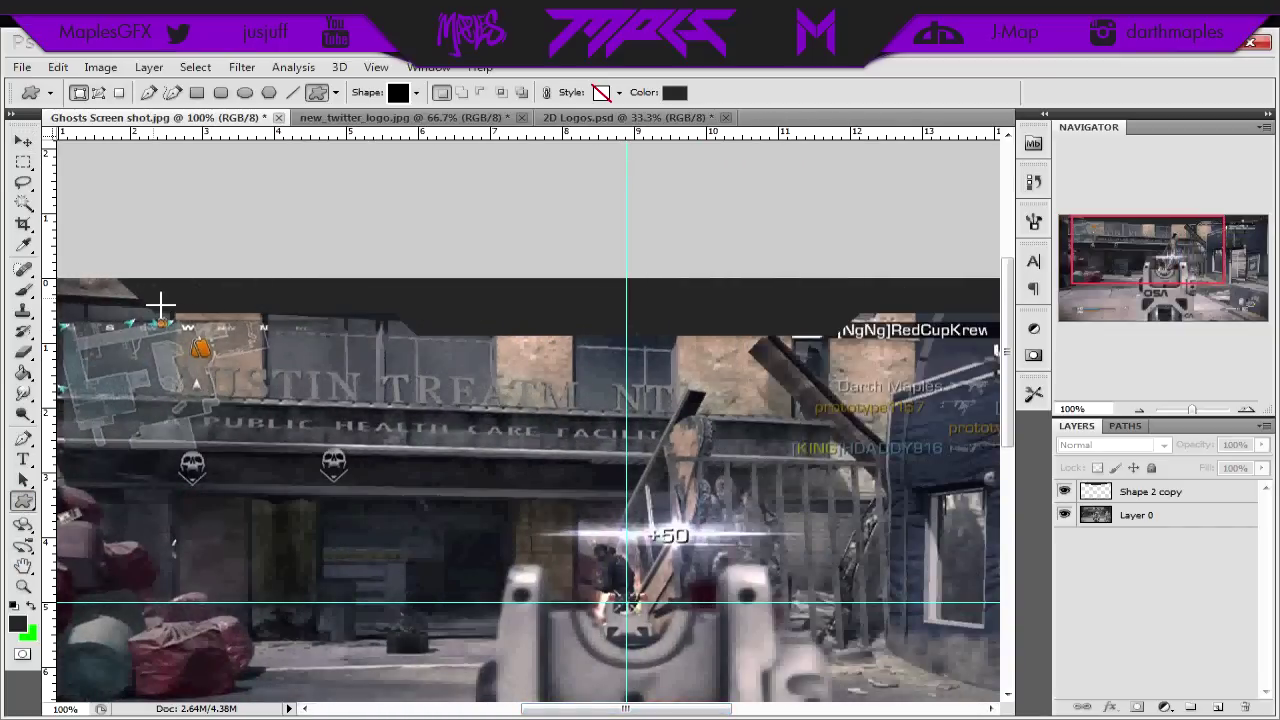
{"action": "left_click", "coordinate": [31, 609]}
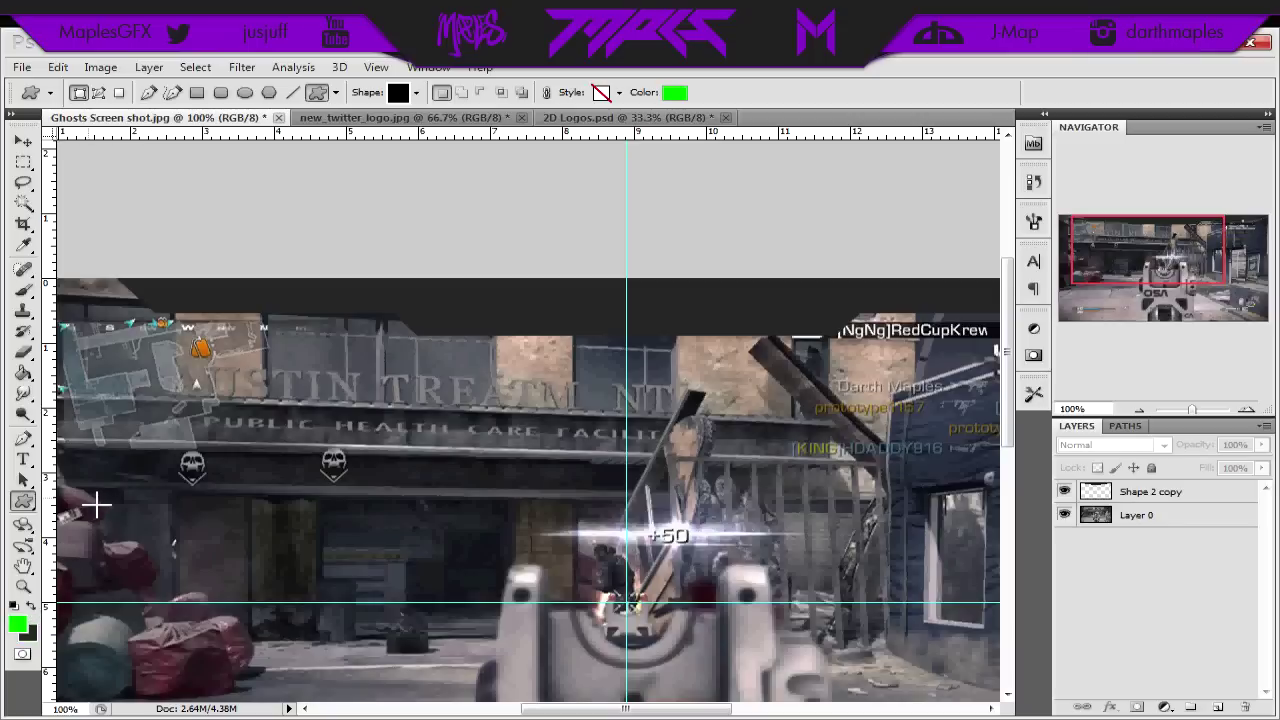
{"action": "left_click_drag", "start_coordinate": [160, 293], "coordinate": [632, 325]}
Step: Place the green bar's layer beneath the dark overlay and nudge the bar down slightly so more green shows
{"action": "key", "text": "v"}
{"action": "left_click_drag", "start_coordinate": [1247, 489], "coordinate": [1241, 528]}
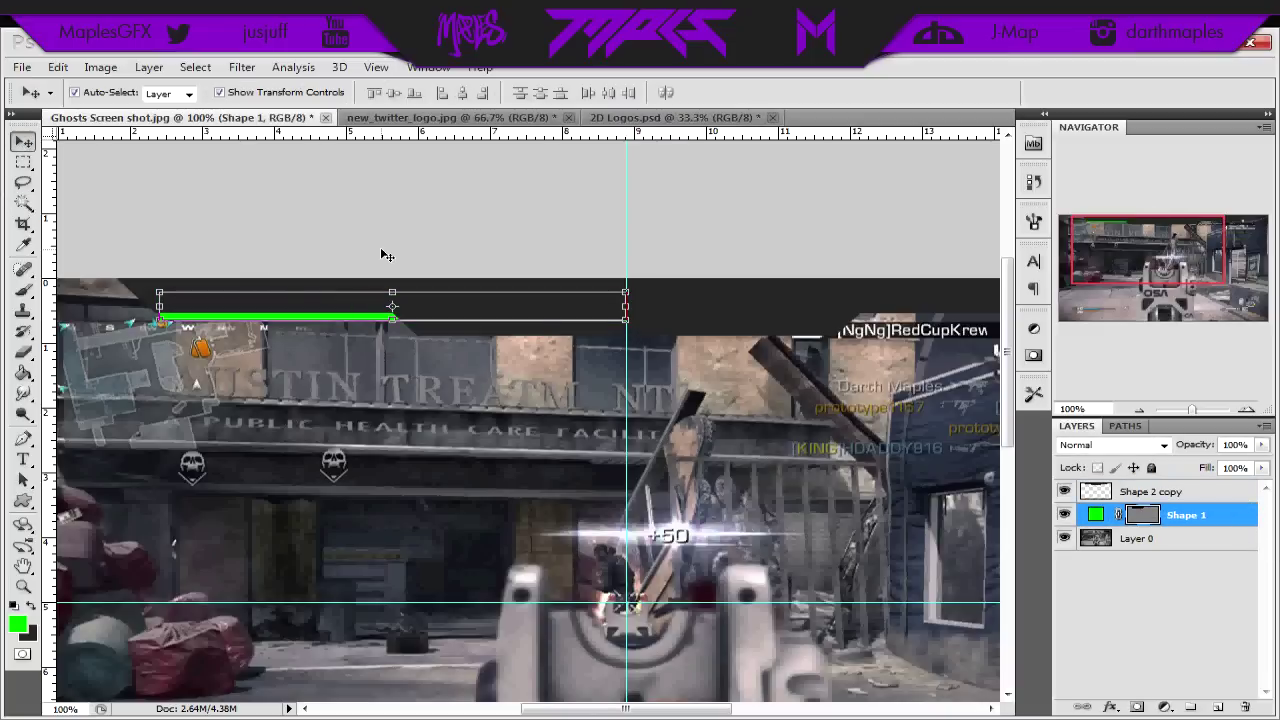
{"action": "key", "text": "Down"}
{"action": "key", "text": "Down"}
{"action": "key", "text": "Down"}
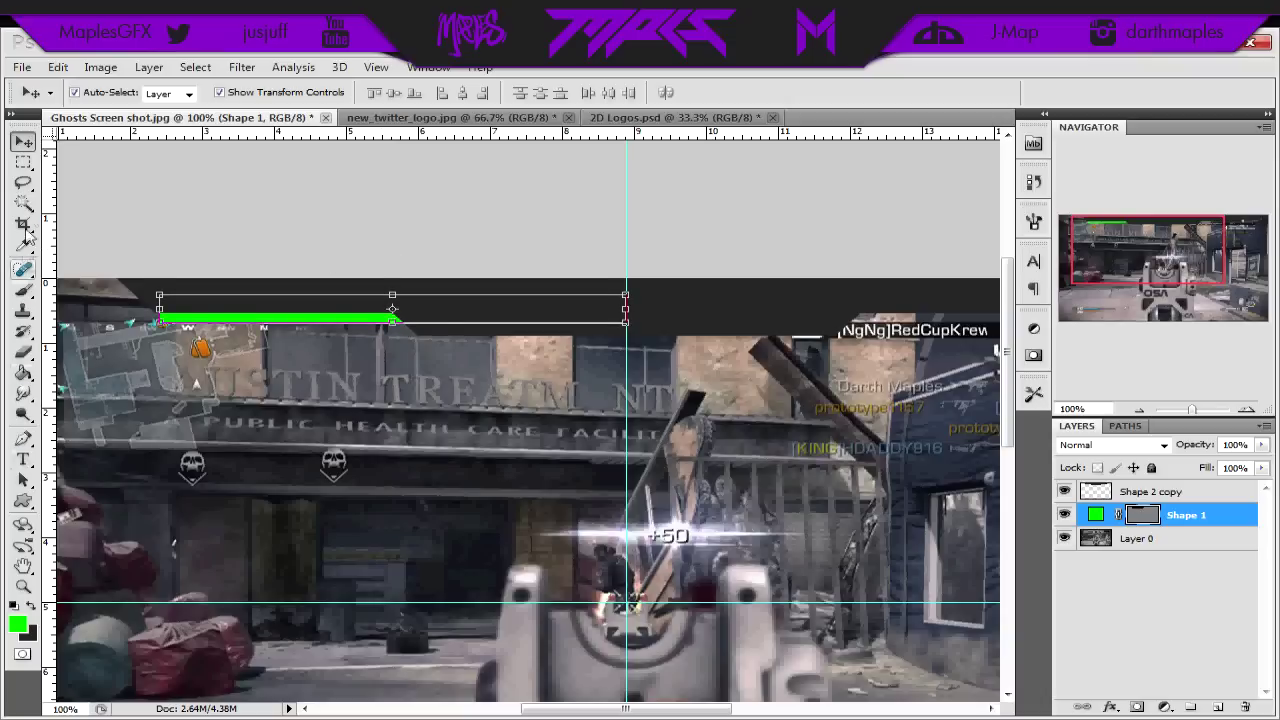
Step: Rasterize the green bar's shape layer
{"action": "left_click", "coordinate": [23, 162]}
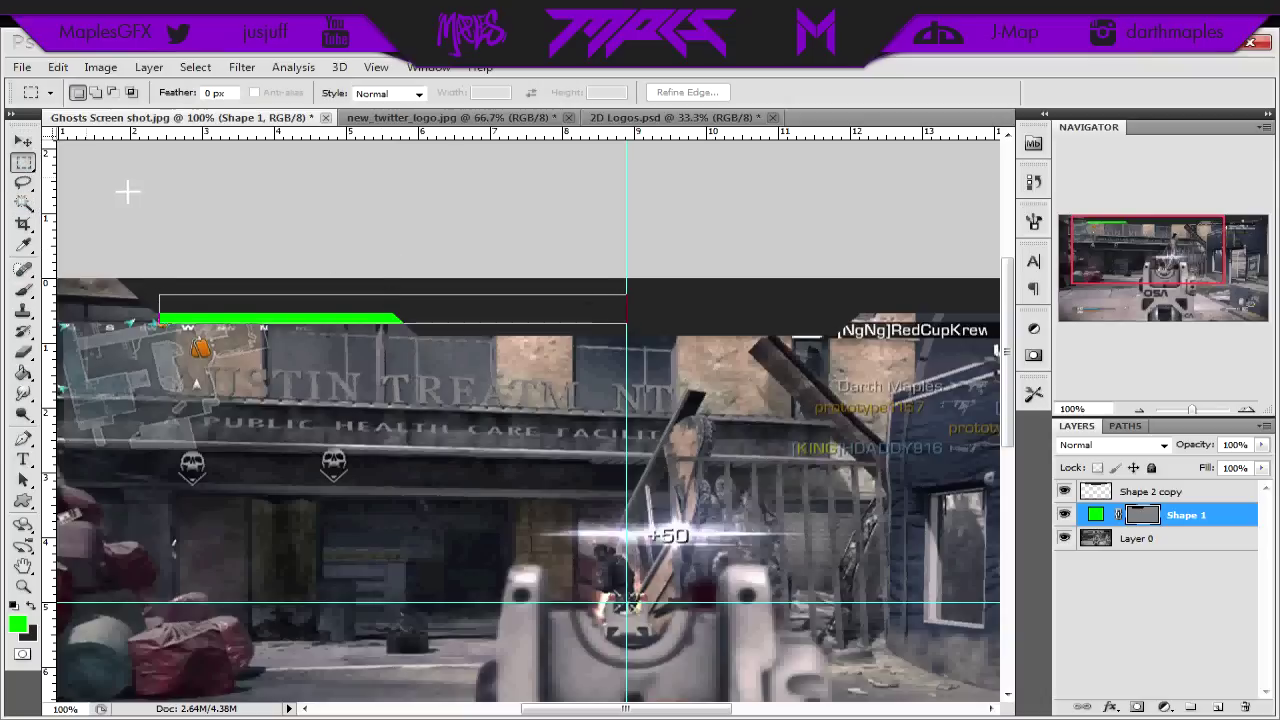
{"action": "right_click", "coordinate": [1247, 517]}
{"action": "left_click", "coordinate": [1095, 223]}
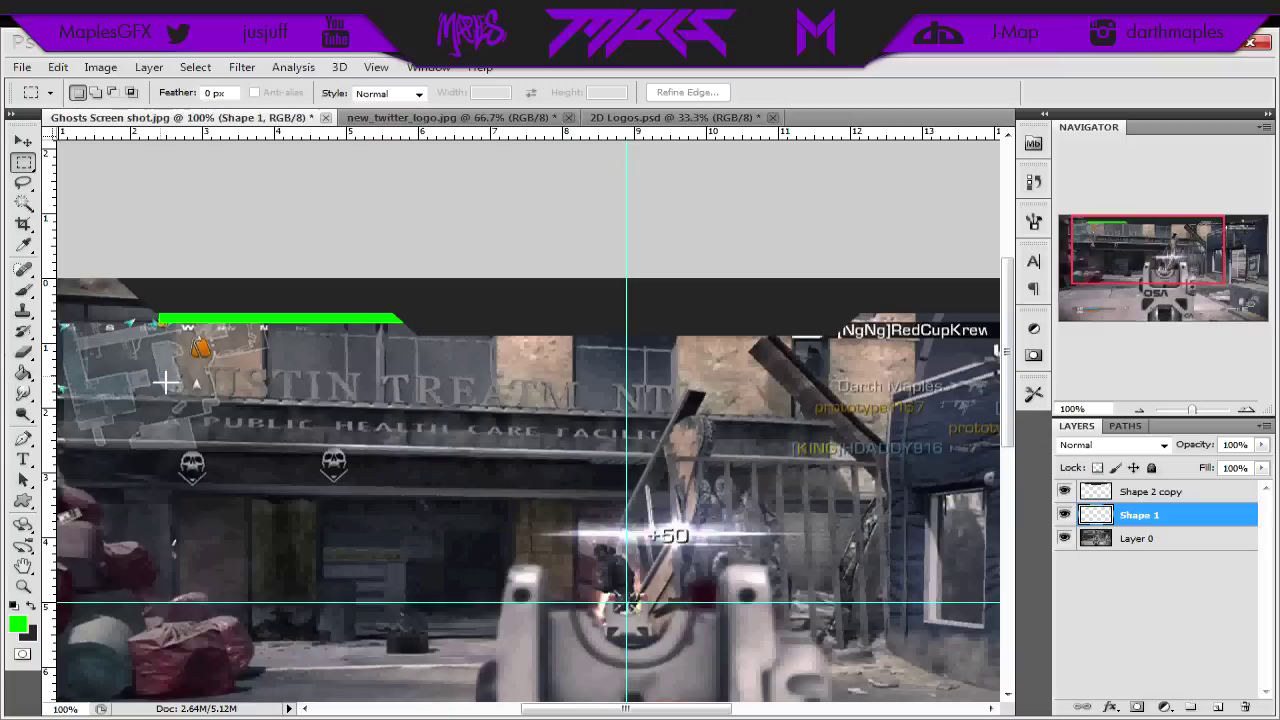
Step: Cut the green bar's outer end diagonally by deleting the part under a rotated rectangular selection, and deselect
{"action": "left_click_drag", "start_coordinate": [150, 350], "coordinate": [430, 410]}
{"action": "right_click", "coordinate": [396, 380]}
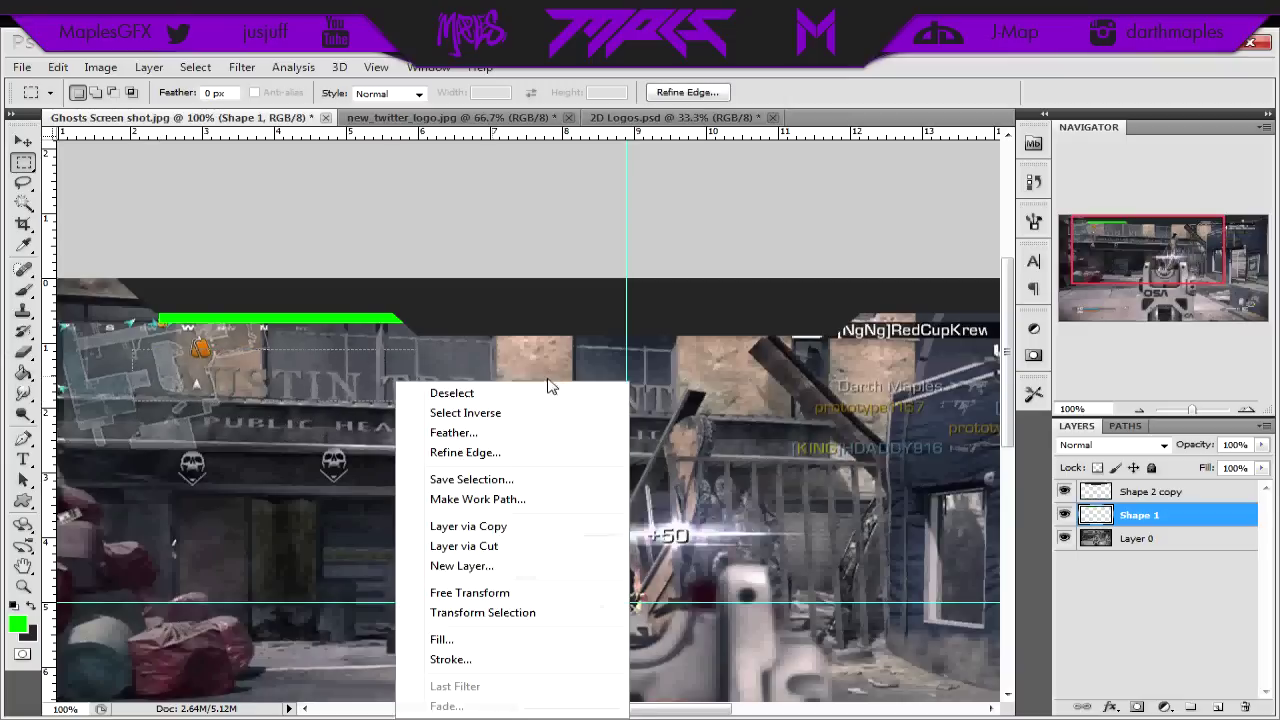
{"action": "left_click", "coordinate": [525, 612]}
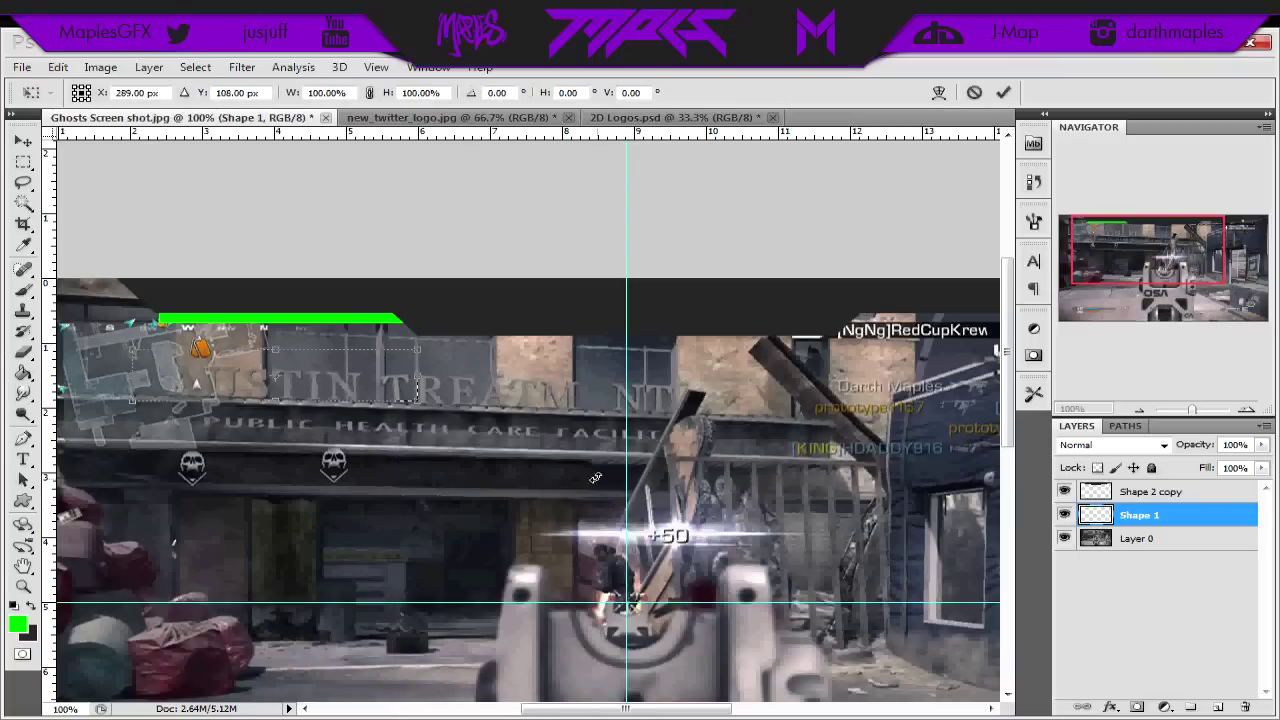
{"action": "left_click_drag", "start_coordinate": [437, 414], "coordinate": [372, 532]}
{"action": "left_click_drag", "start_coordinate": [336, 441], "coordinate": [268, 448]}
{"action": "key", "text": "Return"}
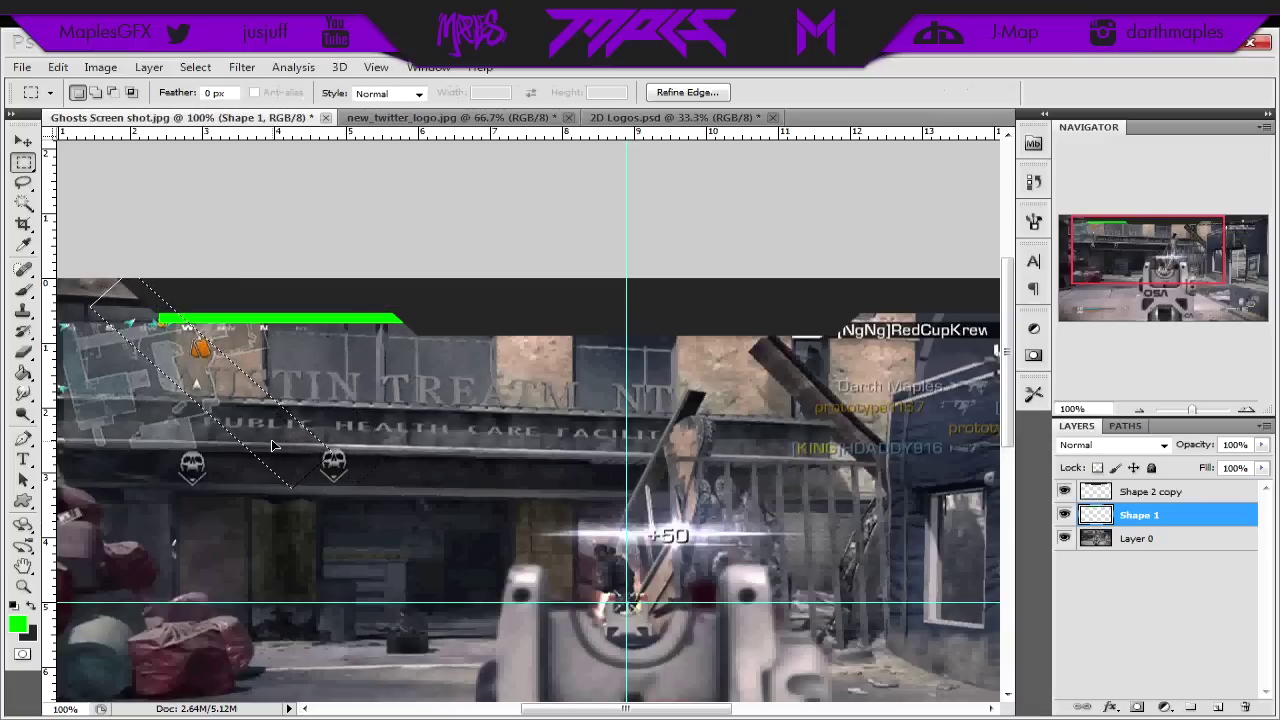
Step: Duplicate the green bar's layer and flip the copy horizontally
{"action": "left_click", "coordinate": [24, 141]}
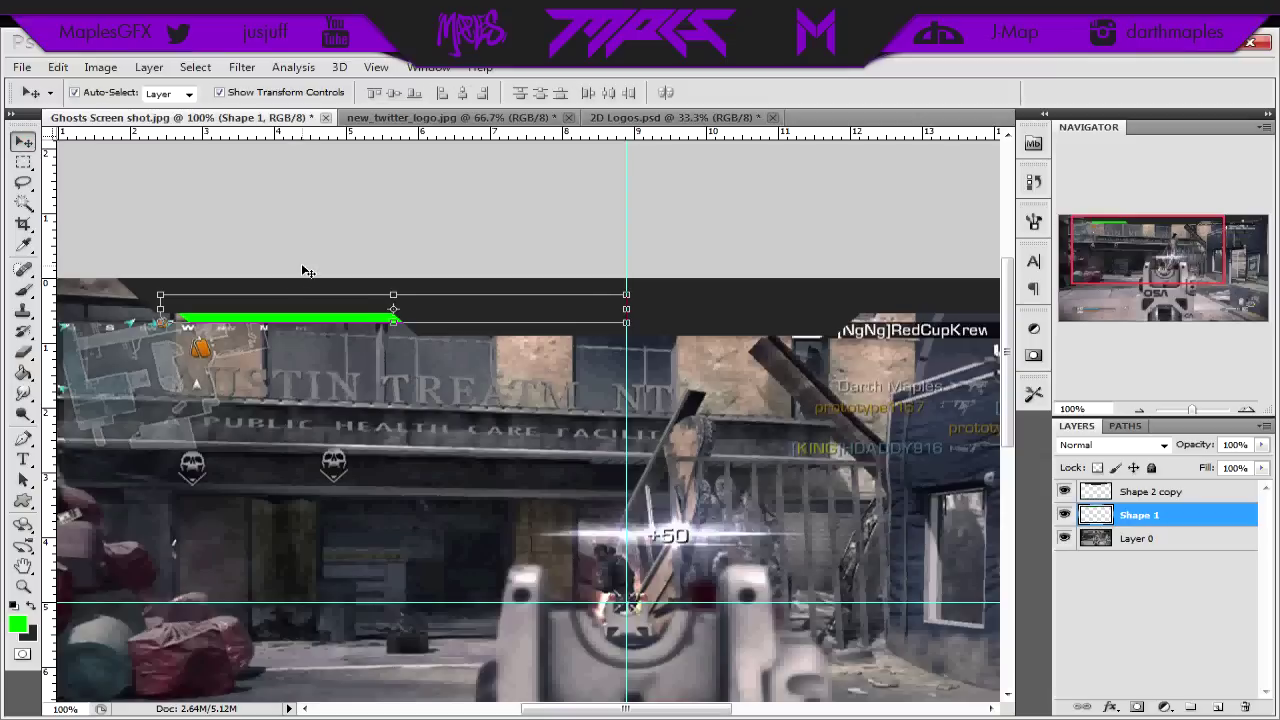
{"action": "key", "text": "ctrl+j"}
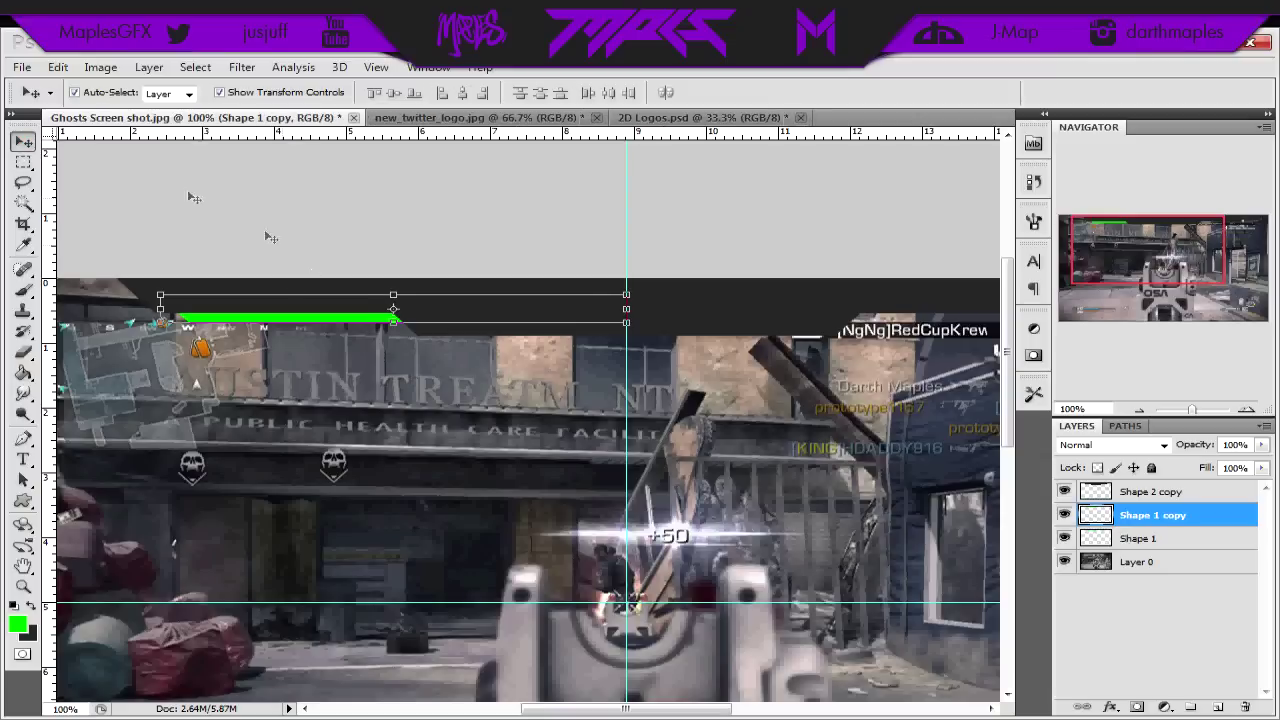
{"action": "left_click", "coordinate": [58, 67]}
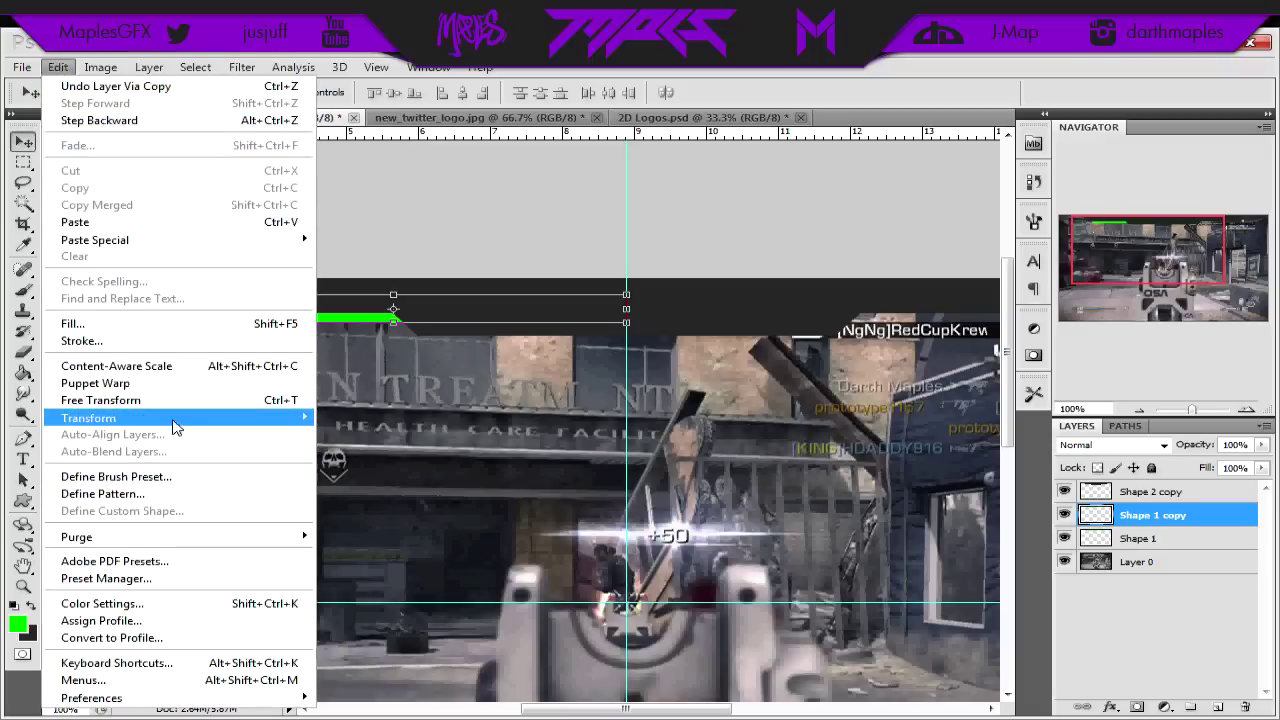
{"action": "mouse_move", "coordinate": [180, 418]}
{"action": "left_click", "coordinate": [449, 611]}
Step: Move the flipped green bar right until its inner end meets the vertical guide, and deselect its layer
{"action": "key", "text": "shift+Right"}
{"action": "key", "text": "shift+Right"}
{"action": "key", "text": "shift+Right"}
{"action": "key", "text": "shift+Right"}
{"action": "key", "text": "shift+Right"}
{"action": "key", "text": "shift+Right"}
{"action": "key", "text": "shift+Right"}
{"action": "key", "text": "shift+Right"}
{"action": "key", "text": "shift+Right"}
{"action": "key", "text": "shift+Right"}
{"action": "key", "text": "shift+Right"}
{"action": "key", "text": "shift+Right"}
{"action": "key", "text": "shift+Right"}
{"action": "key", "text": "shift+Right"}
{"action": "key", "text": "shift+Right"}
{"action": "key", "text": "shift+Right"}
{"action": "key", "text": "shift+Right"}
{"action": "key", "text": "shift+Right"}
{"action": "key", "text": "shift+Right"}
{"action": "key", "text": "shift+Right"}
{"action": "key", "text": "shift+Right"}
{"action": "key", "text": "shift+Right"}
{"action": "key", "text": "shift+Right"}
{"action": "key", "text": "shift+Right"}
{"action": "key", "text": "shift+Right"}
{"action": "key", "text": "shift+Right"}
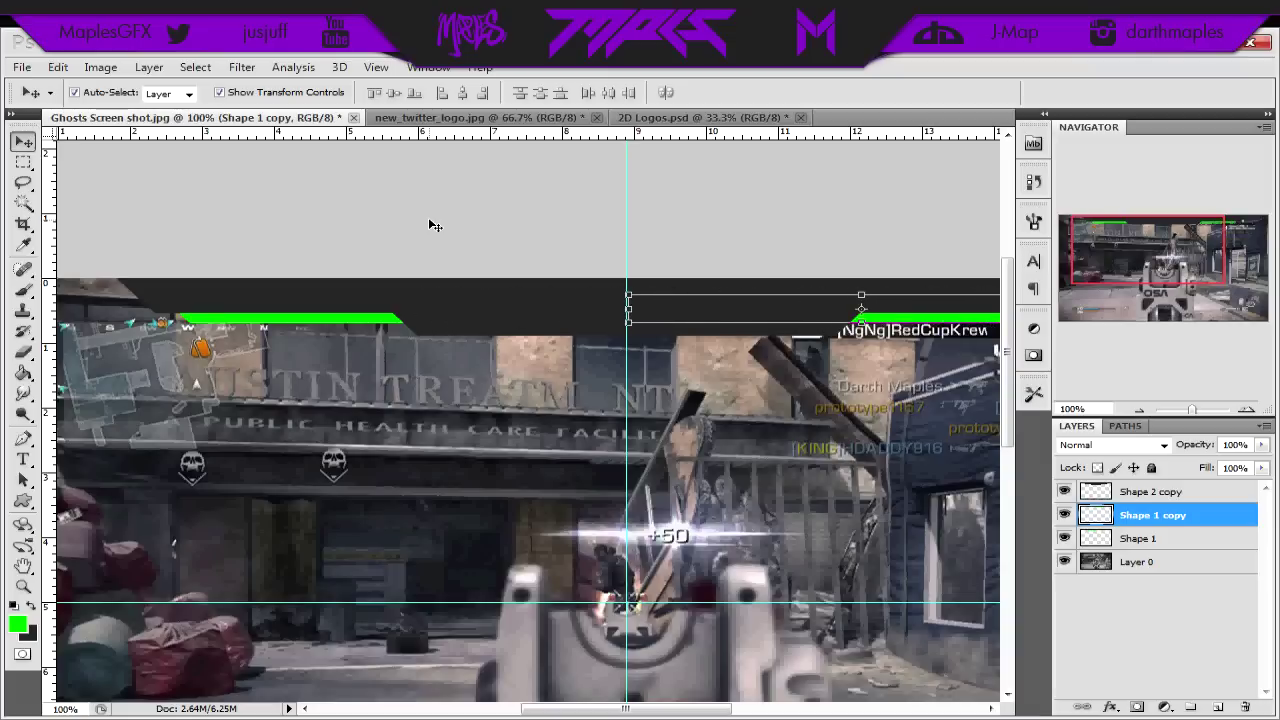
{"action": "left_click", "coordinate": [708, 223]}
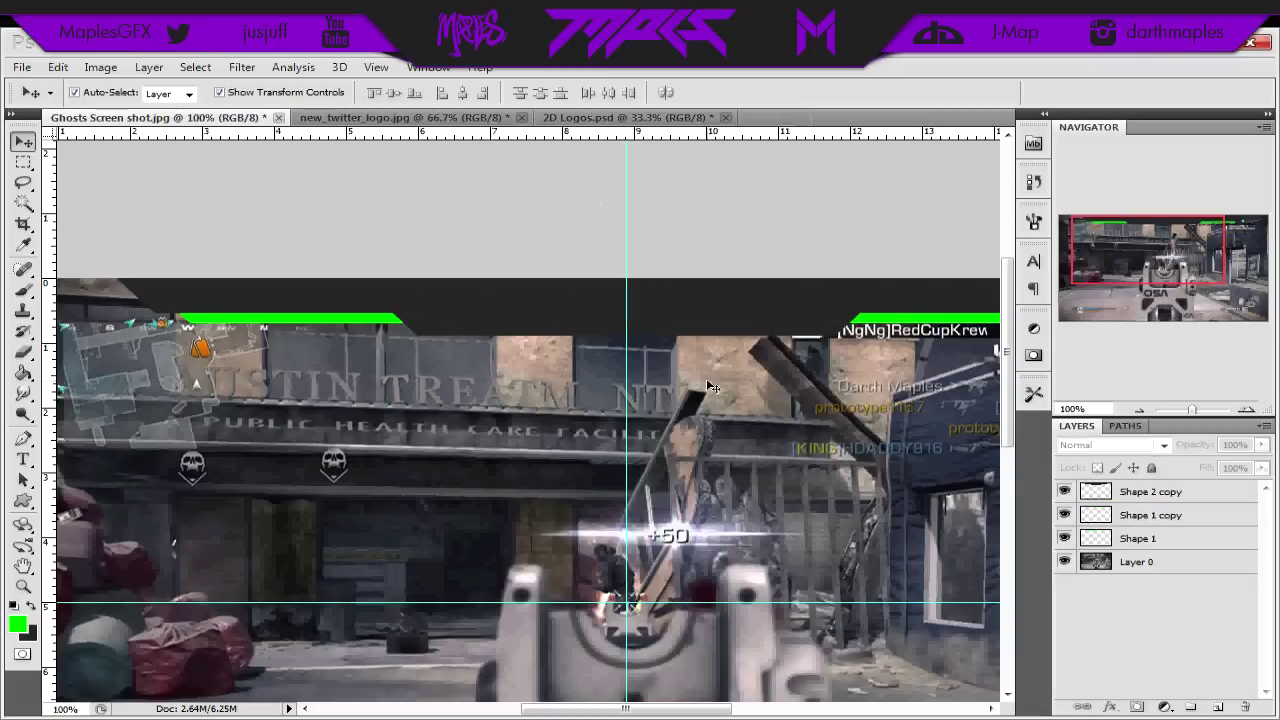
Step: Merge the two green bar layers into one layer and deselect it
{"action": "left_click_drag", "start_coordinate": [596, 709], "coordinate": [632, 709]}
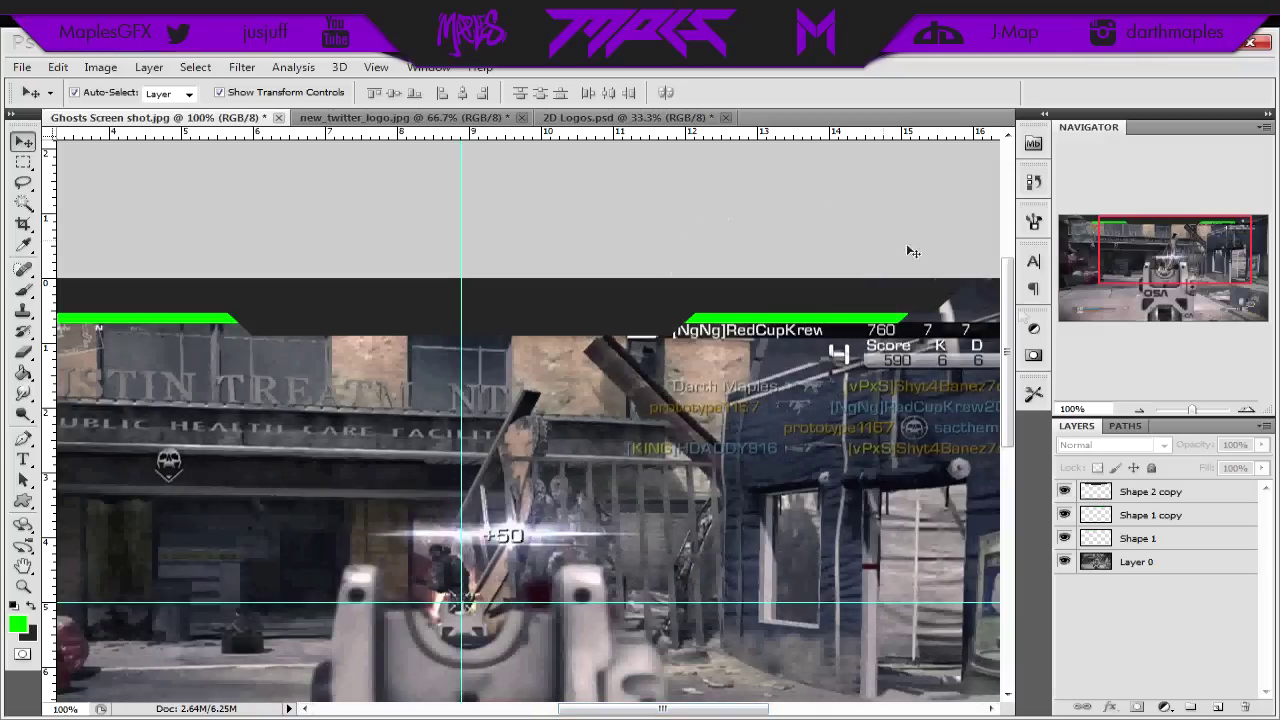
{"action": "left_click", "coordinate": [1200, 516]}
{"action": "left_click", "coordinate": [1208, 540], "text": "shift"}
{"action": "right_click", "coordinate": [1208, 540]}
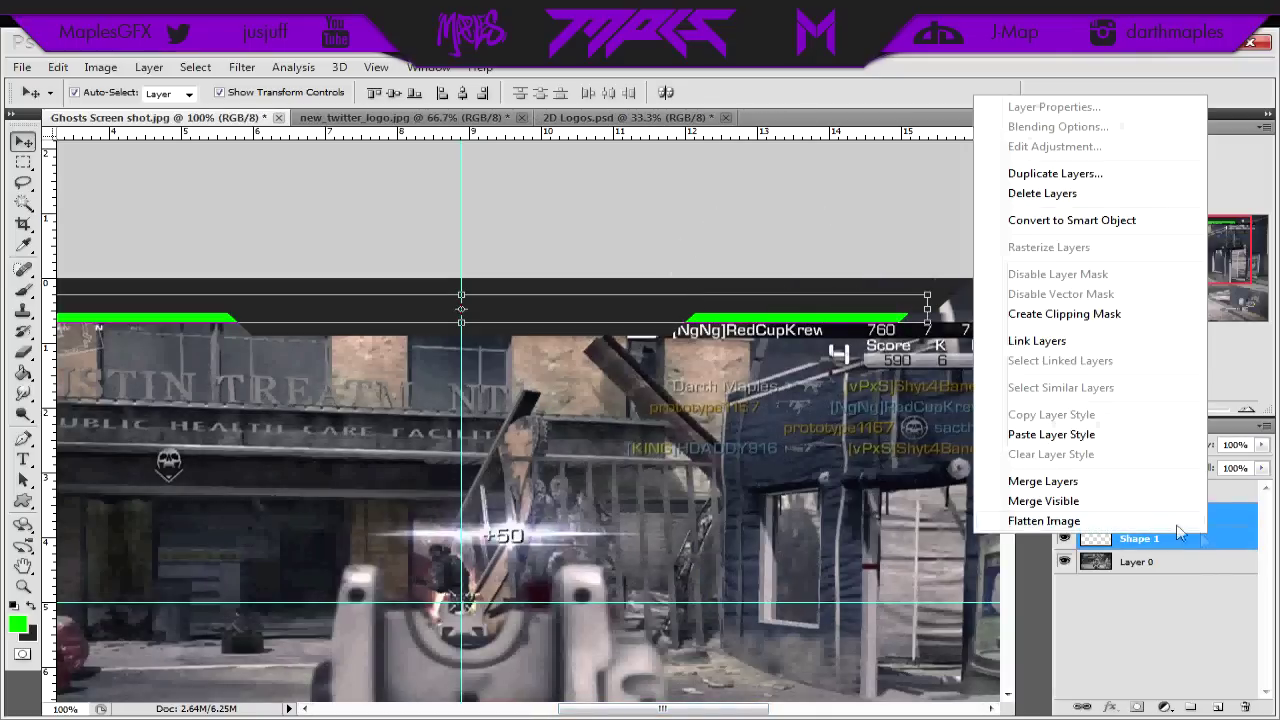
{"action": "left_click", "coordinate": [1089, 484]}
{"action": "left_click", "coordinate": [870, 207]}
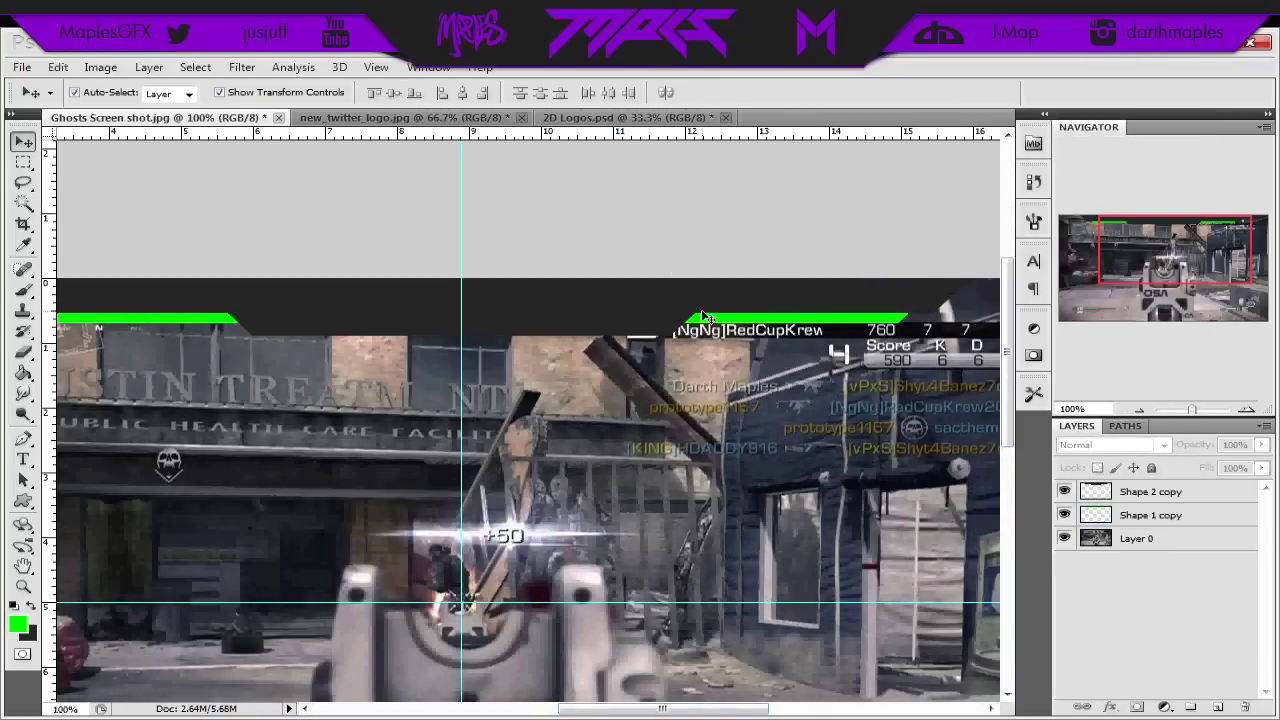
Step: Add a Multiply drop shadow at 75% opacity to the dark overlay's layer and reduce the shadow's distance
{"action": "left_click_drag", "start_coordinate": [664, 709], "coordinate": [620, 709]}
{"action": "double_click", "coordinate": [1246, 491]}
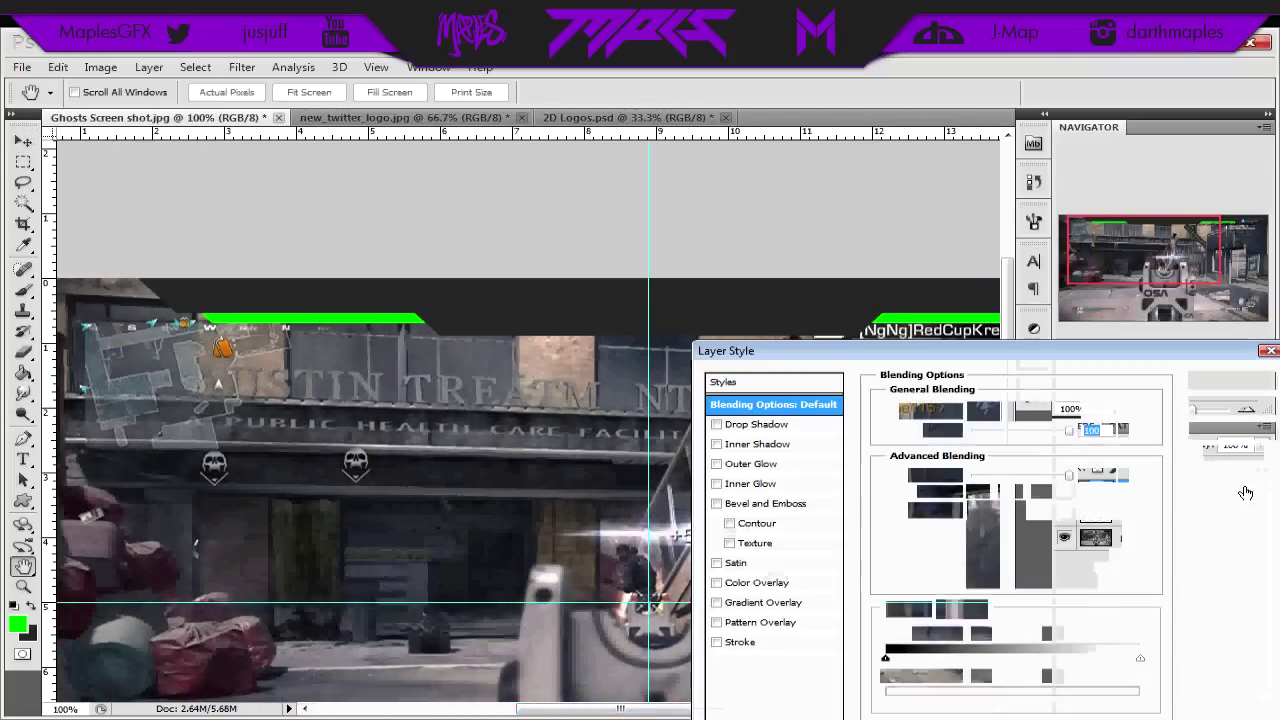
{"action": "left_click", "coordinate": [744, 431]}
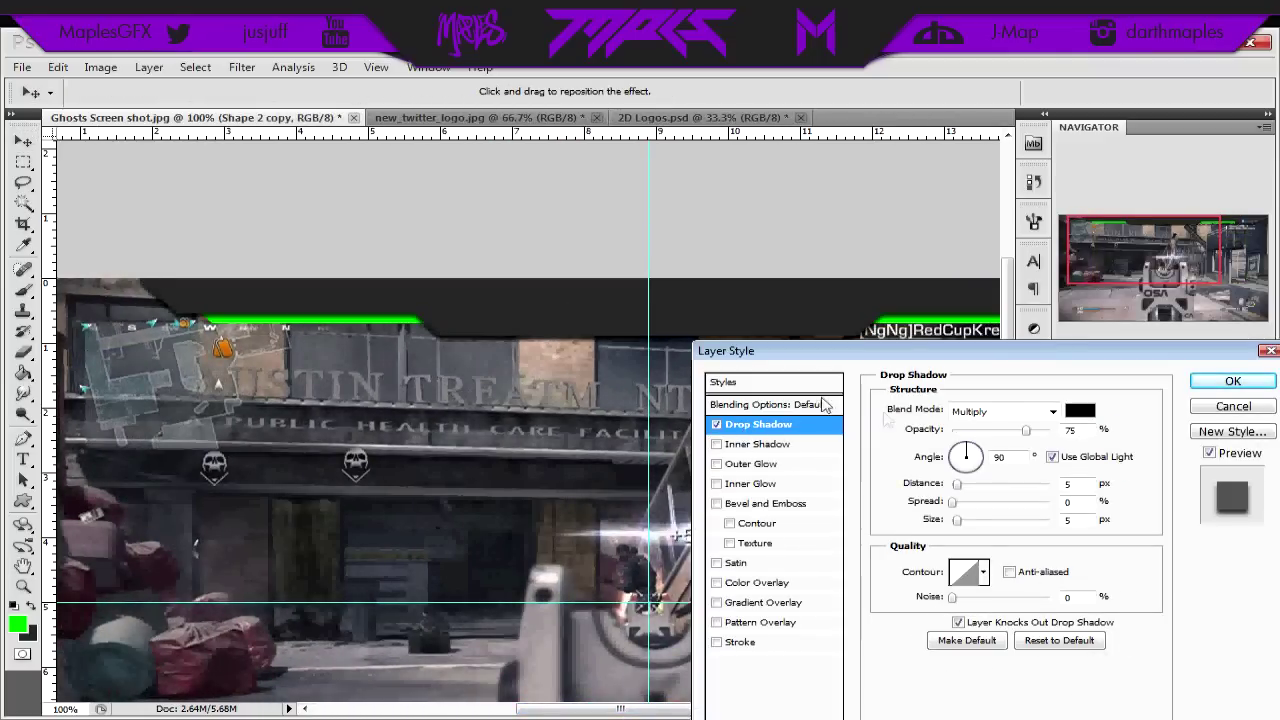
{"action": "left_click_drag", "start_coordinate": [957, 484], "coordinate": [954, 491]}
Step: Add a 1 px stroke to the dark overlay, positioned Inside
{"action": "left_click", "coordinate": [770, 642]}
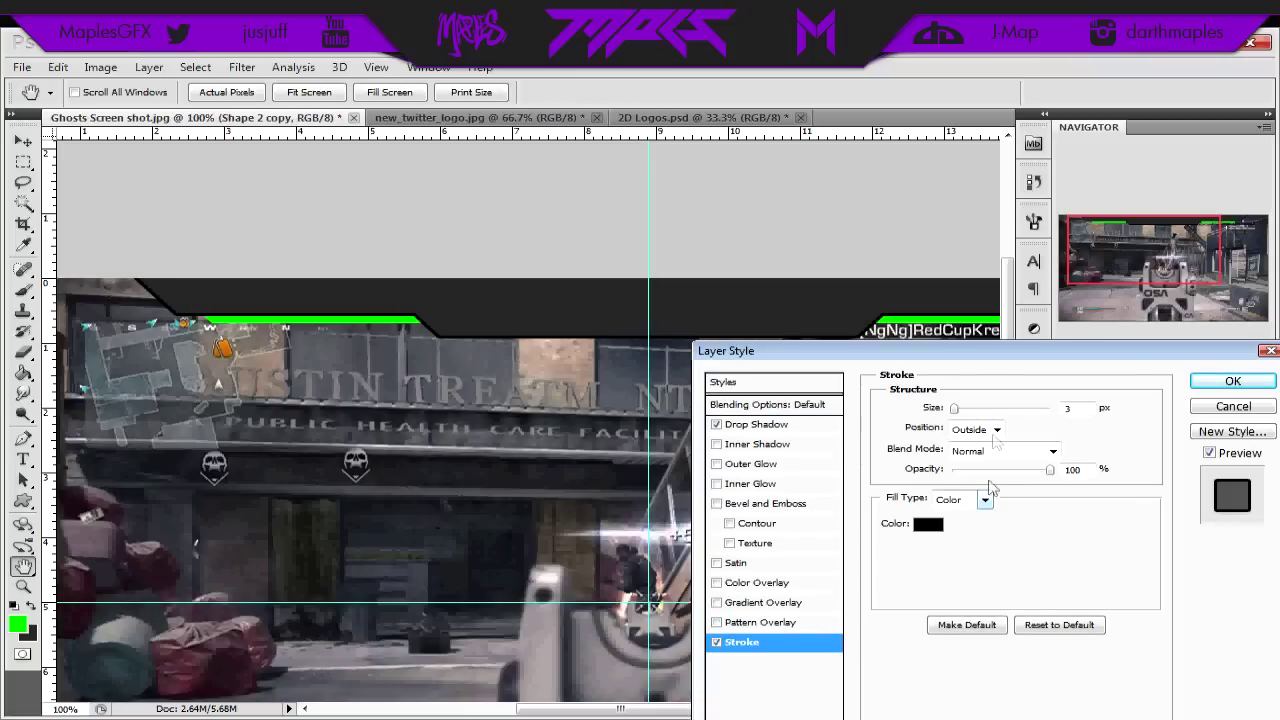
{"action": "left_click_drag", "start_coordinate": [956, 408], "coordinate": [952, 408]}
{"action": "left_click", "coordinate": [997, 429]}
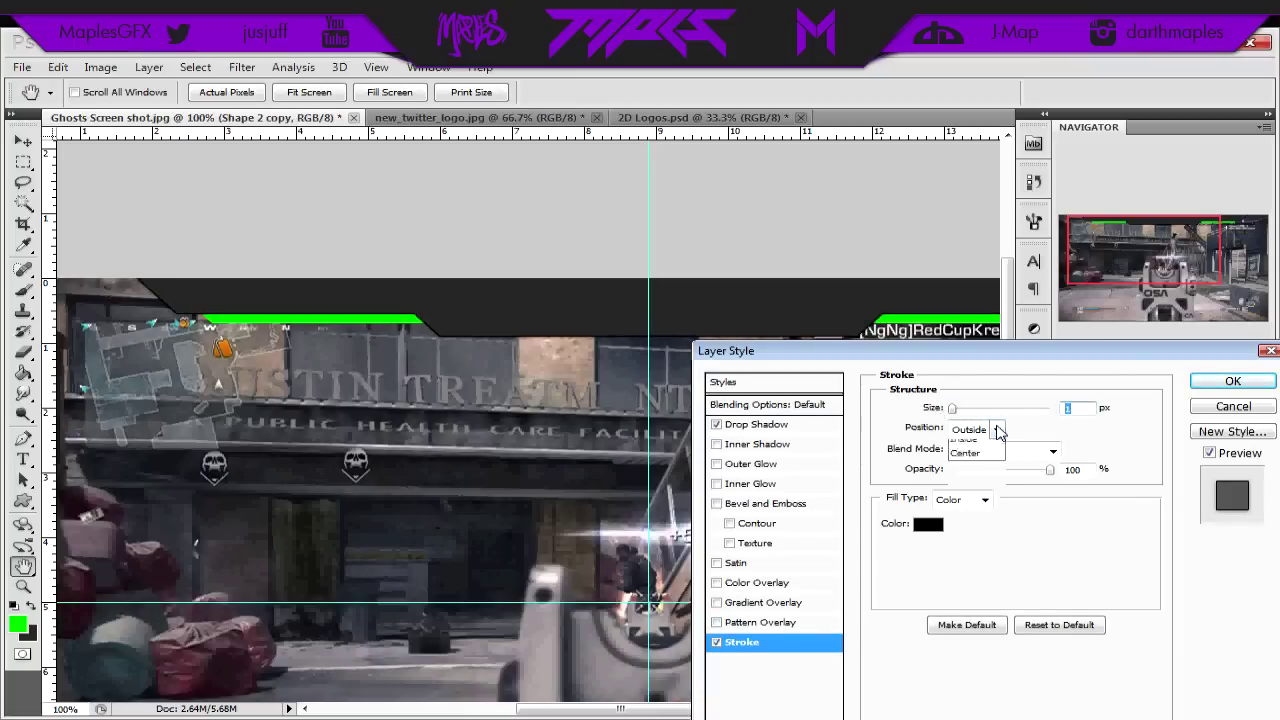
{"action": "left_click", "coordinate": [988, 464]}
Step: Fill the overlay's stroke with the gradient preset running from green to dark grey
{"action": "left_click", "coordinate": [984, 499]}
{"action": "left_click", "coordinate": [983, 535]}
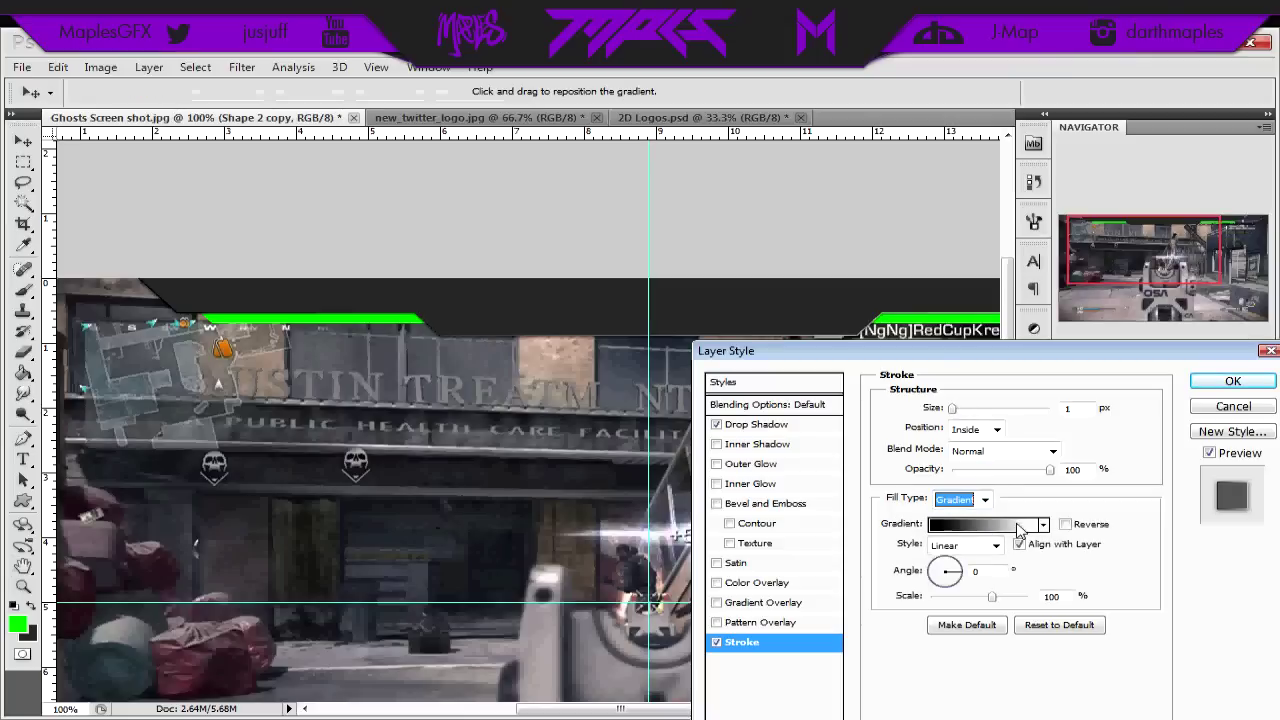
{"action": "left_click", "coordinate": [1044, 526]}
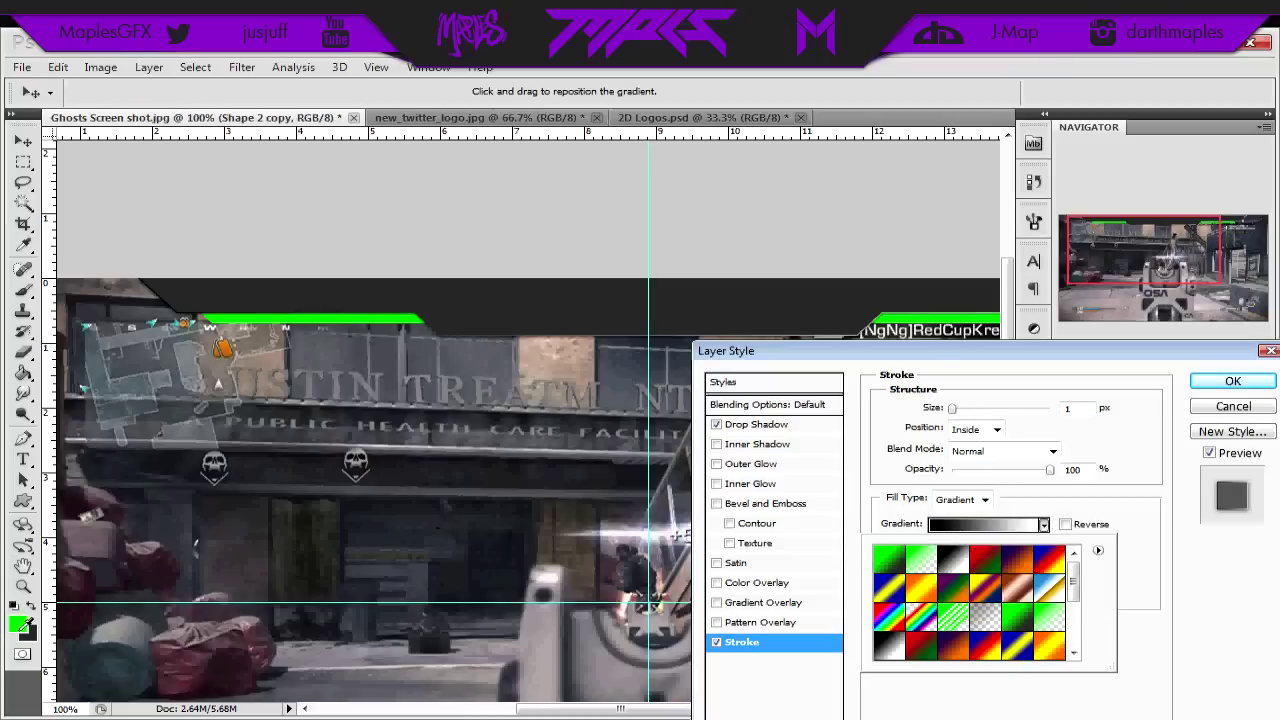
{"action": "left_click", "coordinate": [893, 563]}
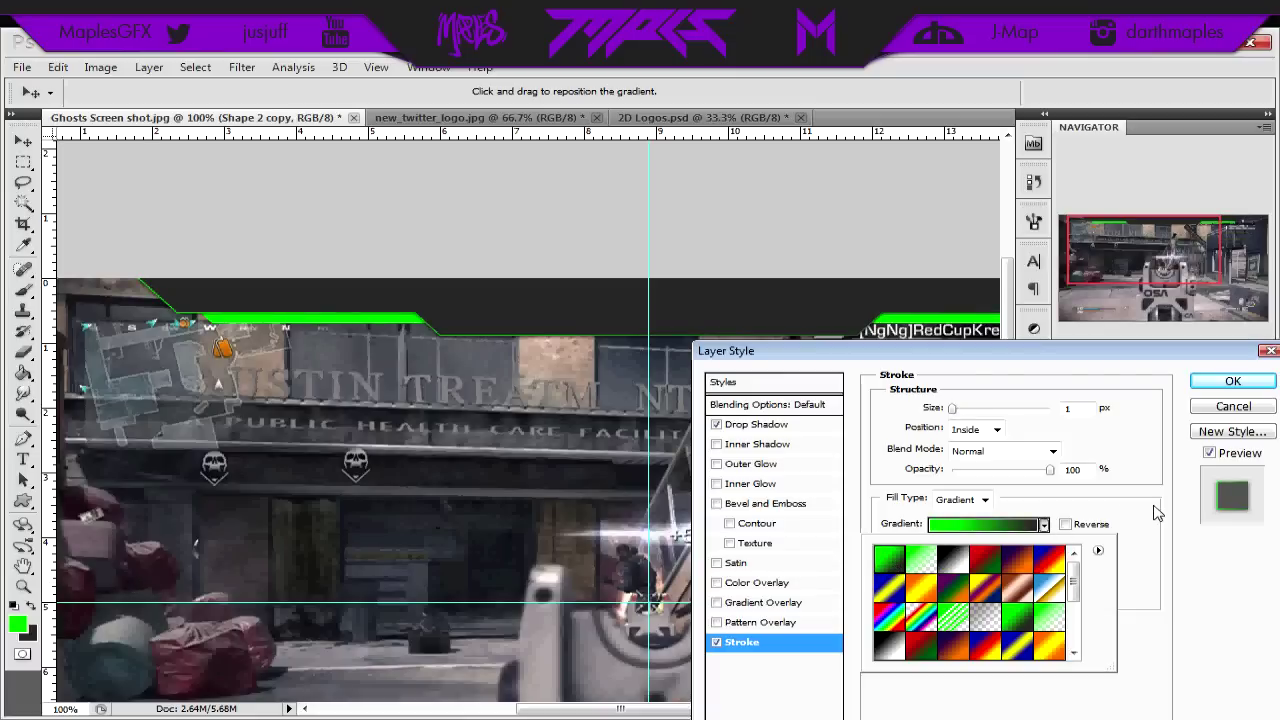
{"action": "left_click", "coordinate": [1157, 512]}
Step: Set the stroke gradient's angle to 90° and its style to Reflected
{"action": "left_click", "coordinate": [948, 566]}
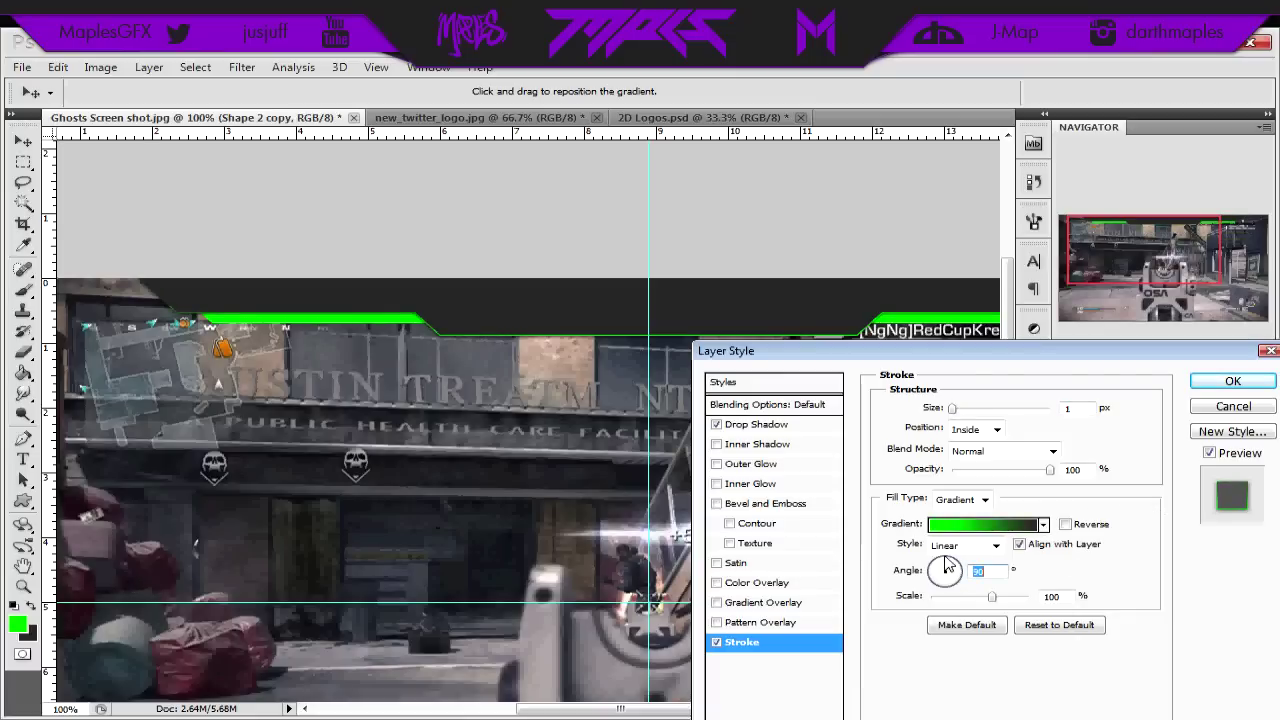
{"action": "left_click", "coordinate": [996, 545]}
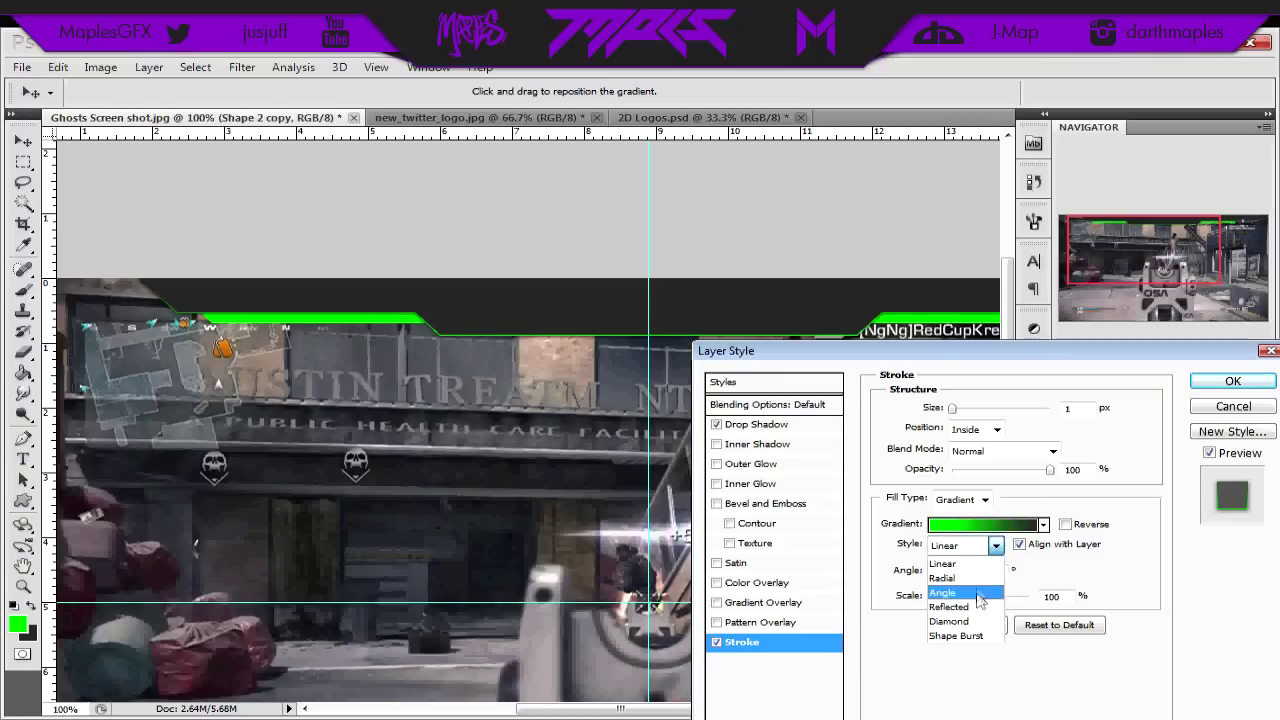
{"action": "left_click", "coordinate": [979, 607]}
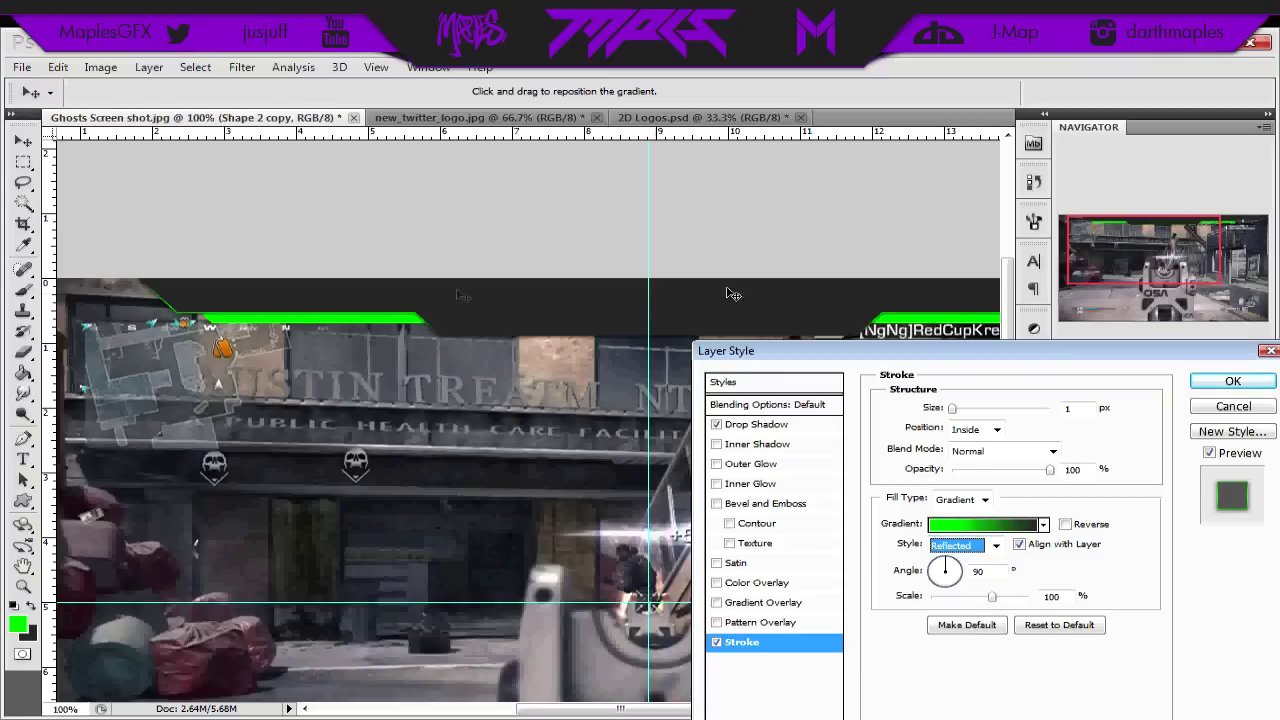
Step: Set the stroke gradient's scale to 150% and try several different gradient angles on the dark overlay
{"action": "left_click", "coordinate": [951, 566]}
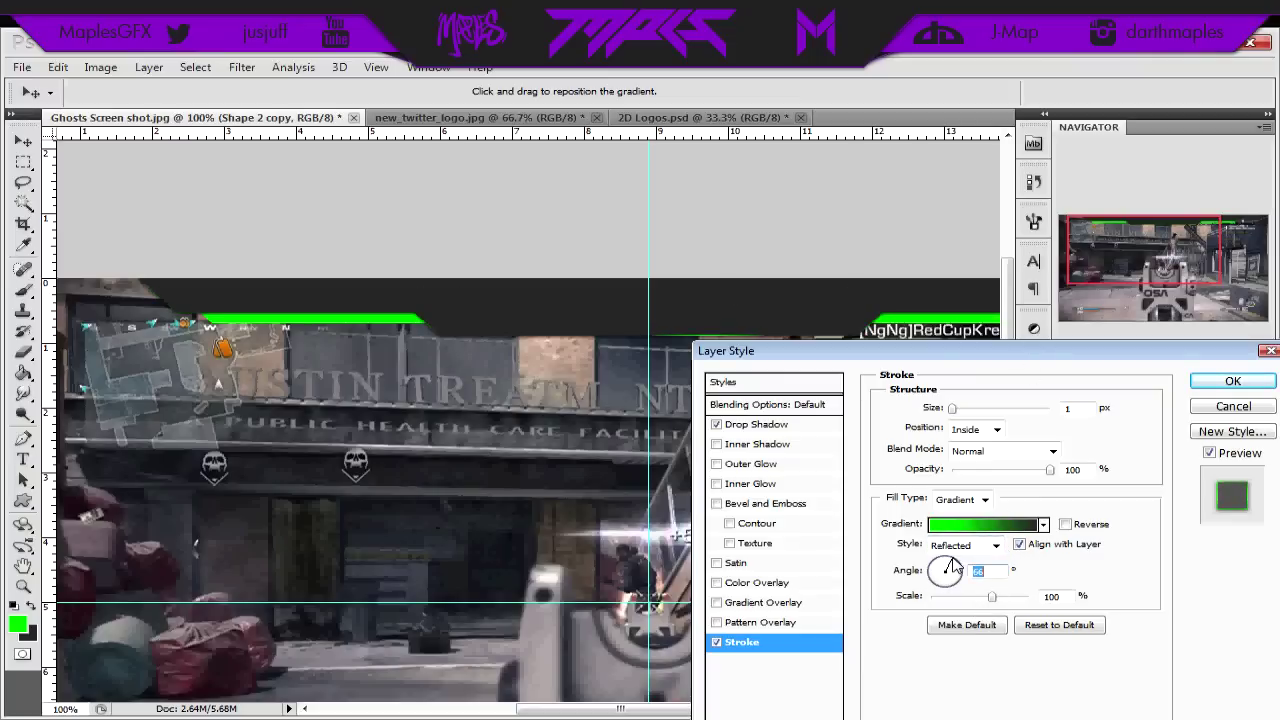
{"action": "left_click_drag", "start_coordinate": [992, 597], "coordinate": [1029, 597]}
{"action": "left_click", "coordinate": [942, 562]}
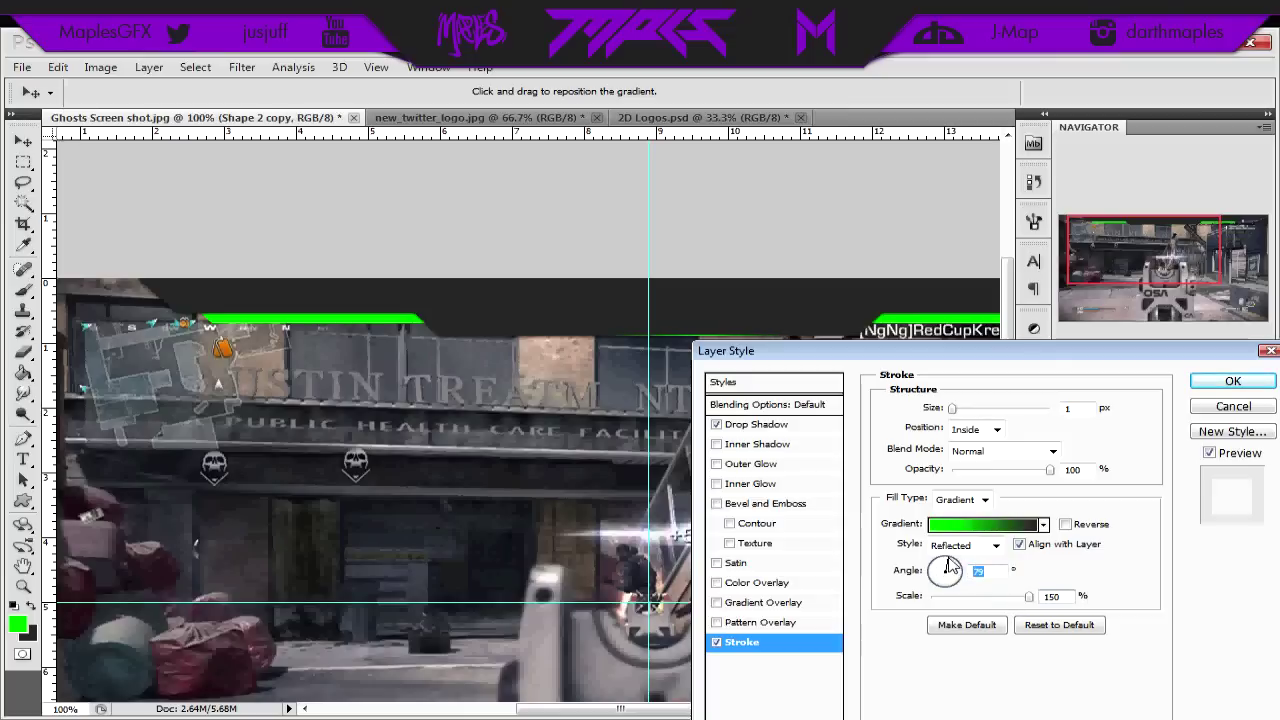
{"action": "left_click", "coordinate": [945, 567]}
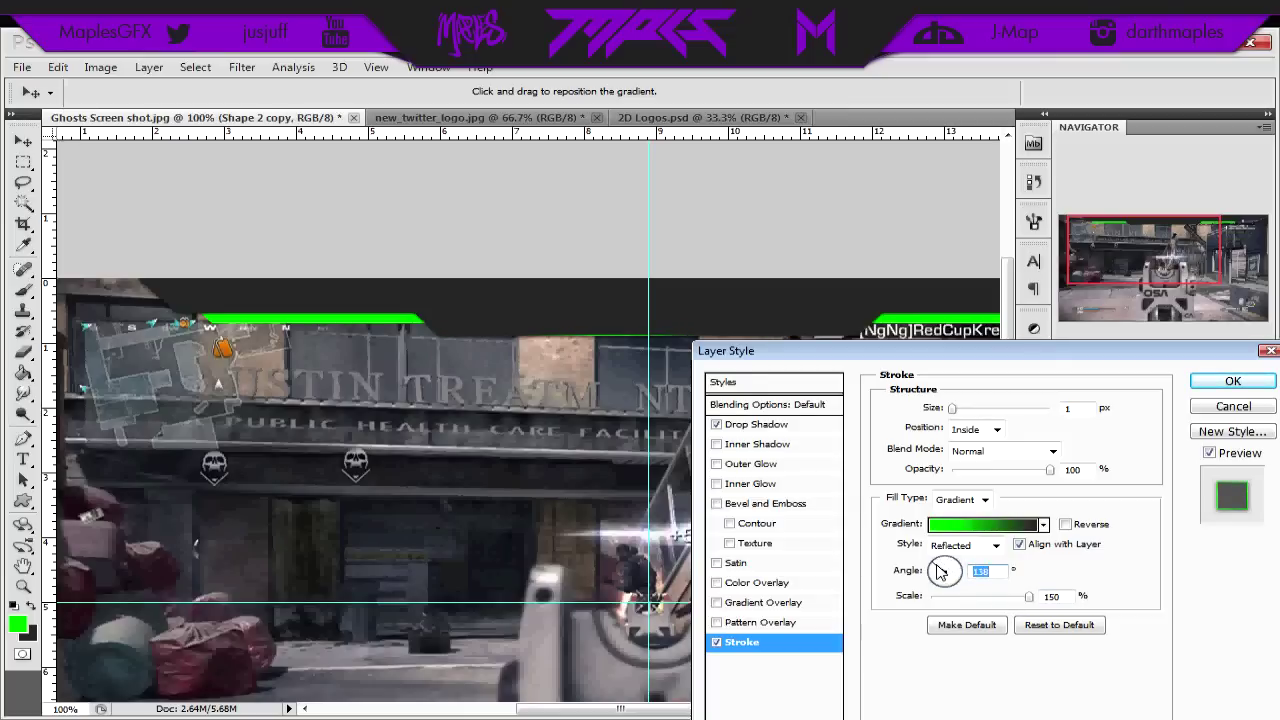
{"action": "left_click_drag", "start_coordinate": [938, 572], "coordinate": [968, 590]}
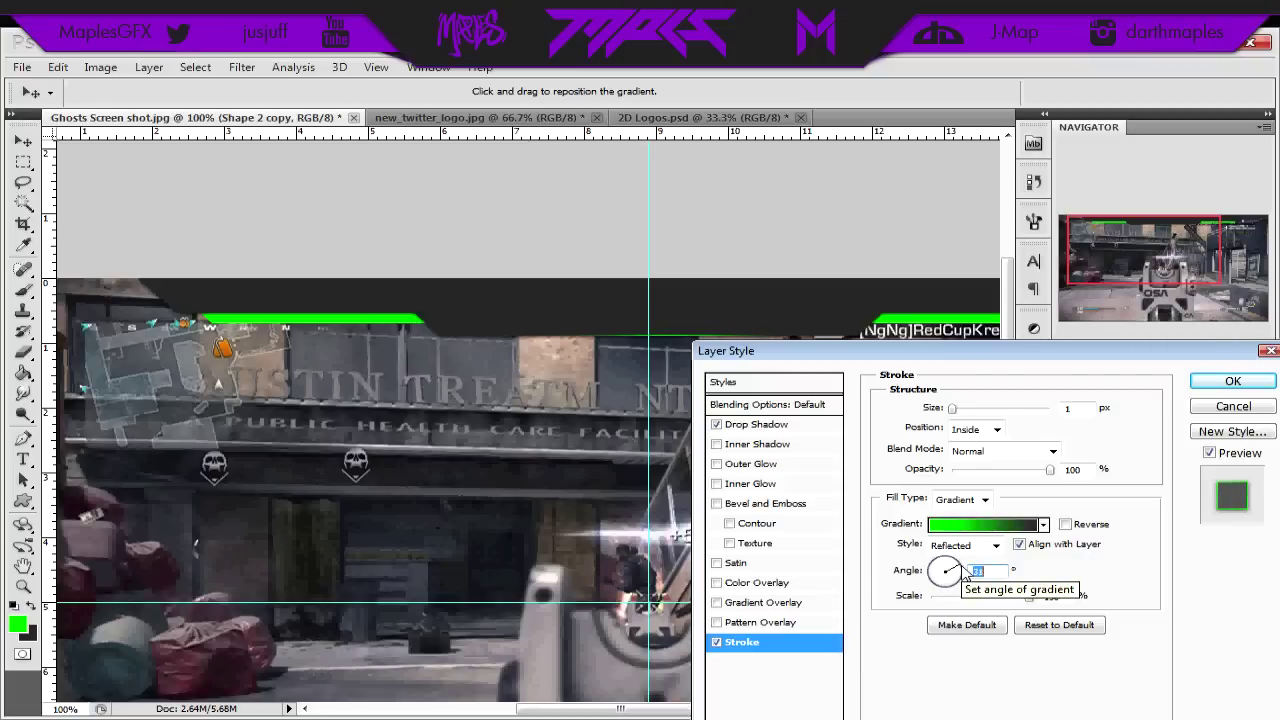
Step: Set the stroke gradient's angle to 84° and apply the layer style to the dark overlay
{"action": "key", "text": "Up"}
{"action": "key", "text": "Up"}
{"action": "key", "text": "Up"}
{"action": "key", "text": "Up"}
{"action": "key", "text": "Up"}
{"action": "key", "text": "Up"}
{"action": "key", "text": "Up"}
{"action": "key", "text": "Up"}
{"action": "key", "text": "Up"}
{"action": "key", "text": "Up"}
{"action": "key", "text": "Up"}
{"action": "key", "text": "Up"}
{"action": "key", "text": "Up"}
{"action": "key", "text": "Up"}
{"action": "key", "text": "Up"}
{"action": "key", "text": "Up"}
{"action": "key", "text": "Up"}
{"action": "key", "text": "Up"}
{"action": "key", "text": "Up"}
{"action": "key", "text": "Up"}
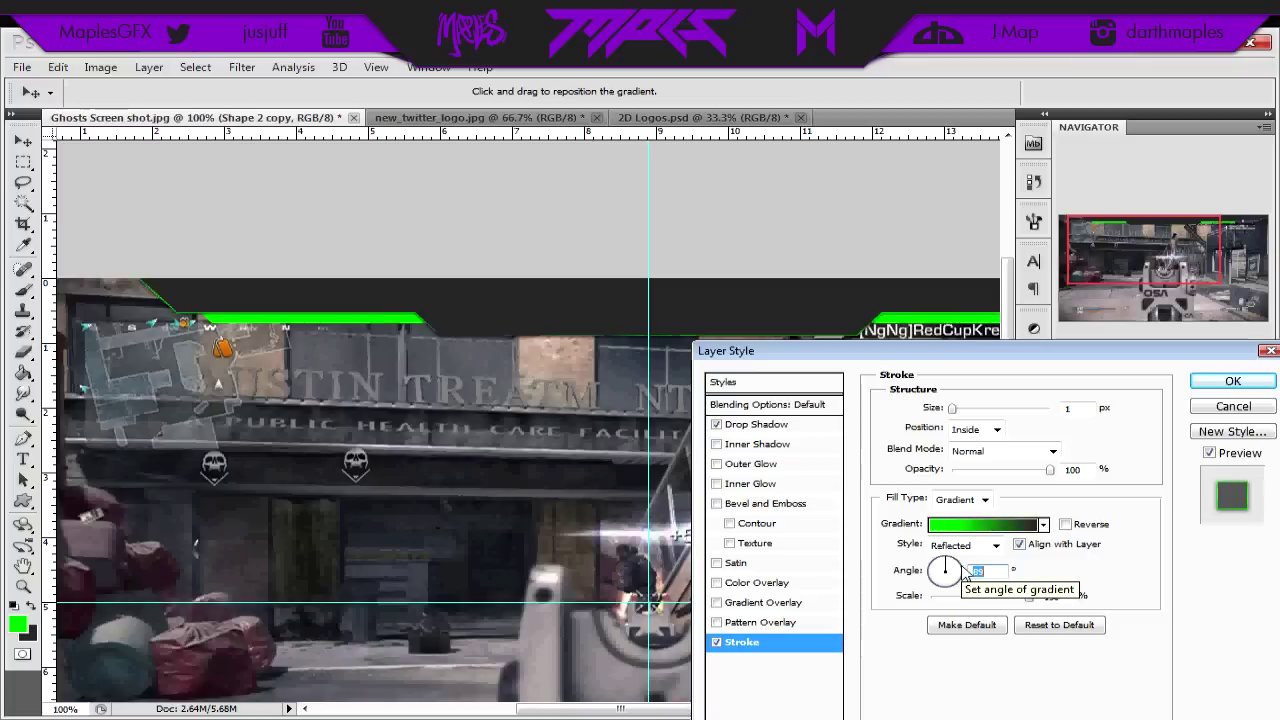
{"action": "key", "text": "Down"}
{"action": "key", "text": "Down"}
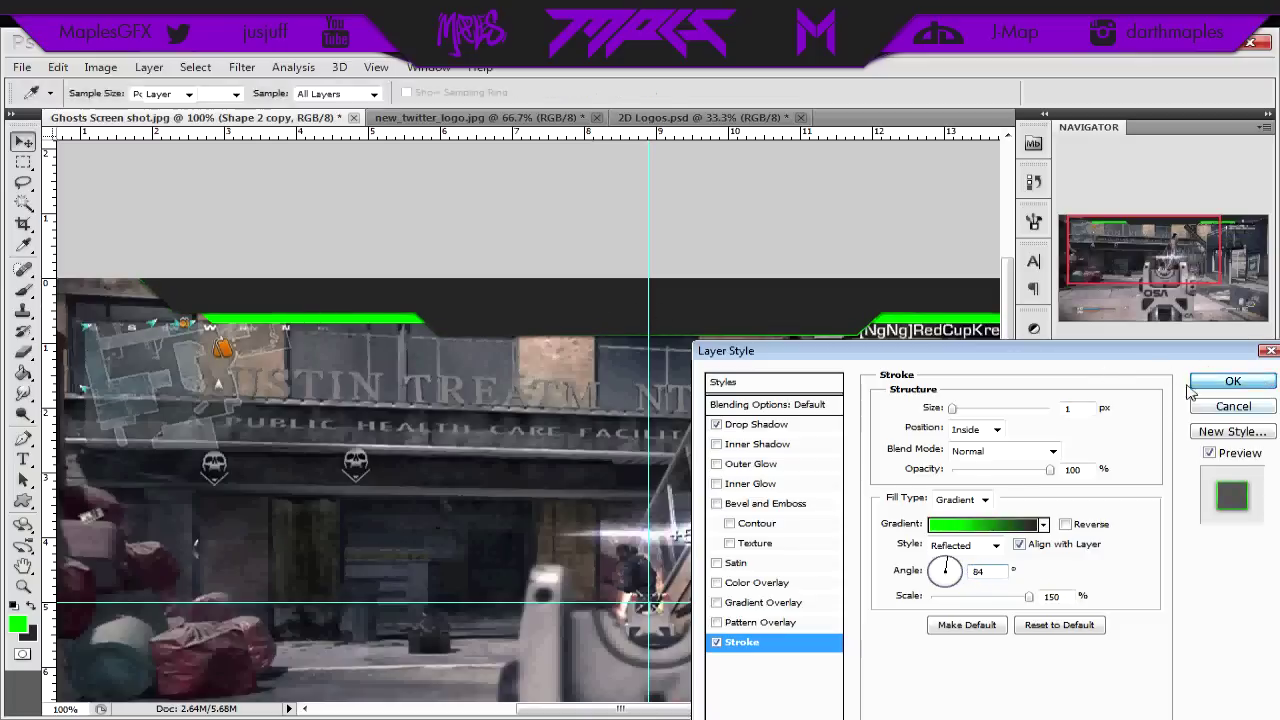
{"action": "left_click", "coordinate": [1234, 381]}
{"action": "mouse_move", "coordinate": [645, 708]}
{"action": "left_mouse_down"}
{"action": "mouse_move", "coordinate": [600, 713]}
{"action": "mouse_move", "coordinate": [707, 713]}
{"action": "left_mouse_up"}
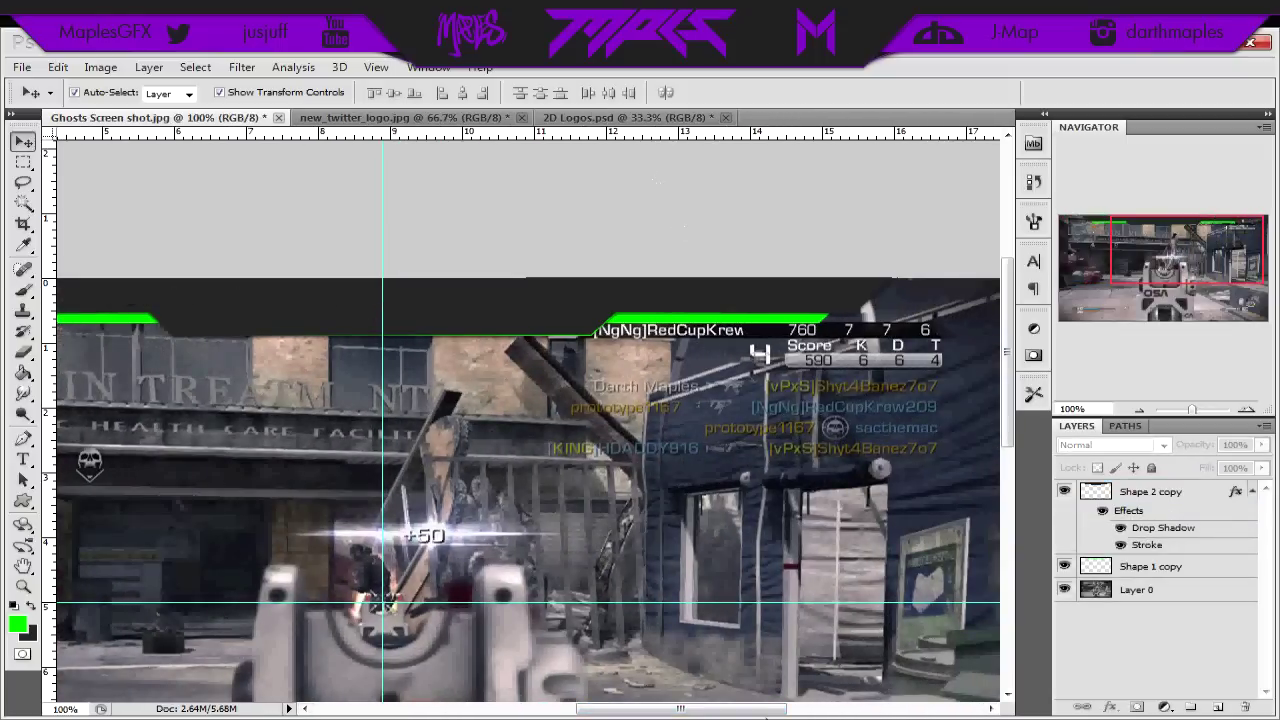
{"action": "left_click_drag", "start_coordinate": [760, 716], "coordinate": [727, 714]}
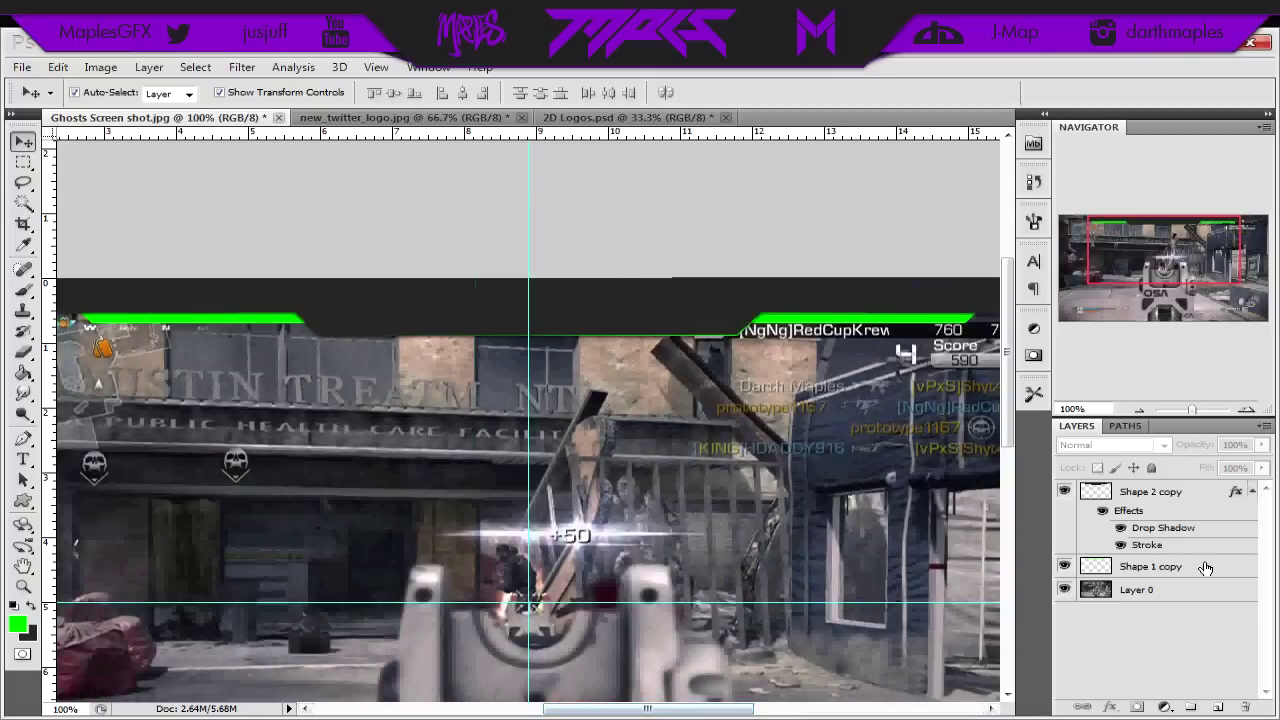
Step: Reopen the dark overlay's stroke settings and set the gradient angle to -90°
{"action": "double_click", "coordinate": [1200, 494]}
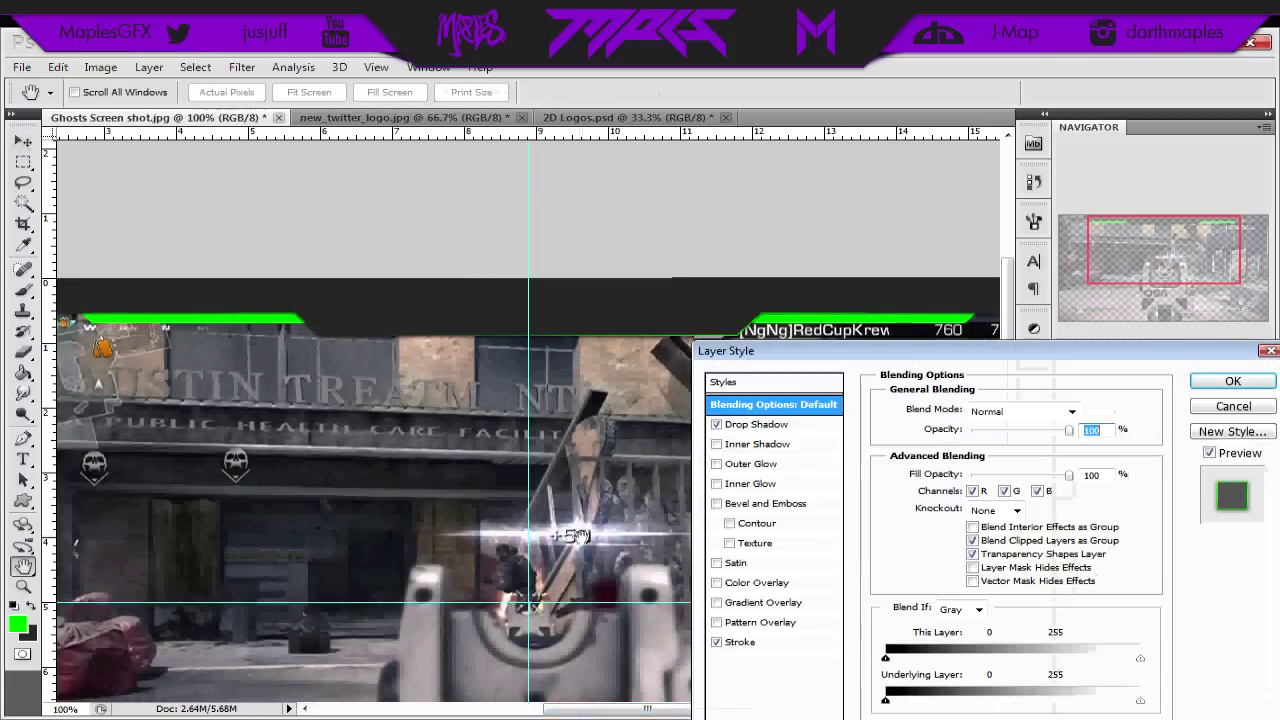
{"action": "left_click", "coordinate": [758, 643]}
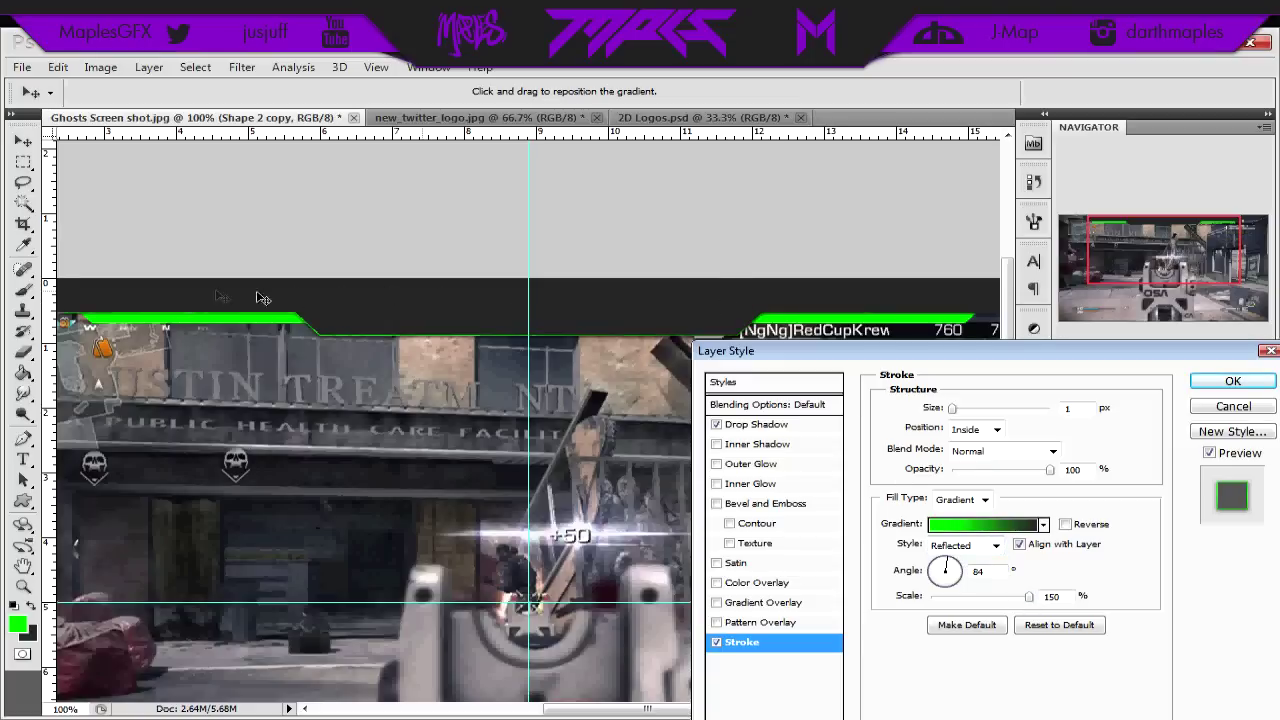
{"action": "scroll", "coordinate": [610, 310], "scroll_direction": "left", "scroll_amount": 3}
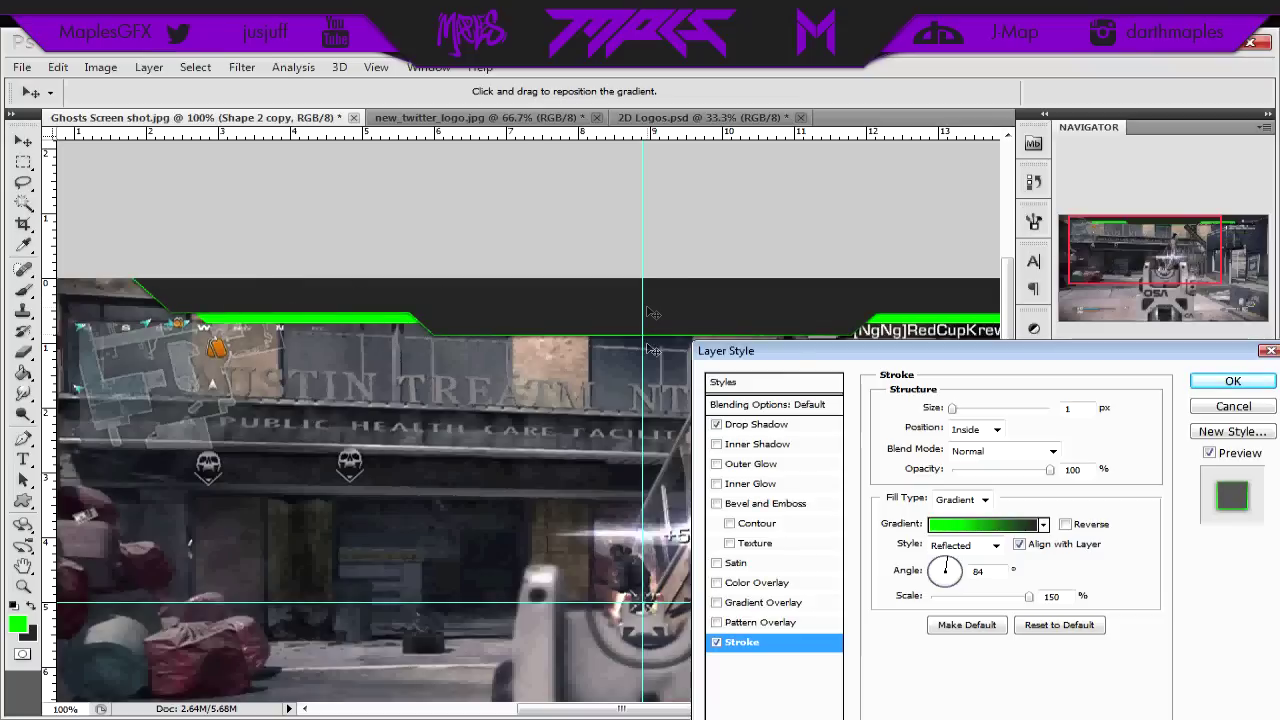
{"action": "mouse_move", "coordinate": [962, 568]}
{"action": "left_mouse_down"}
{"action": "mouse_move", "coordinate": [932, 570]}
{"action": "mouse_move", "coordinate": [950, 590]}
{"action": "left_mouse_up"}
{"action": "mouse_move", "coordinate": [560, 718]}
{"action": "left_mouse_down"}
{"action": "mouse_move", "coordinate": [530, 716]}
{"action": "mouse_move", "coordinate": [611, 713]}
{"action": "mouse_move", "coordinate": [576, 714]}
{"action": "left_mouse_up"}
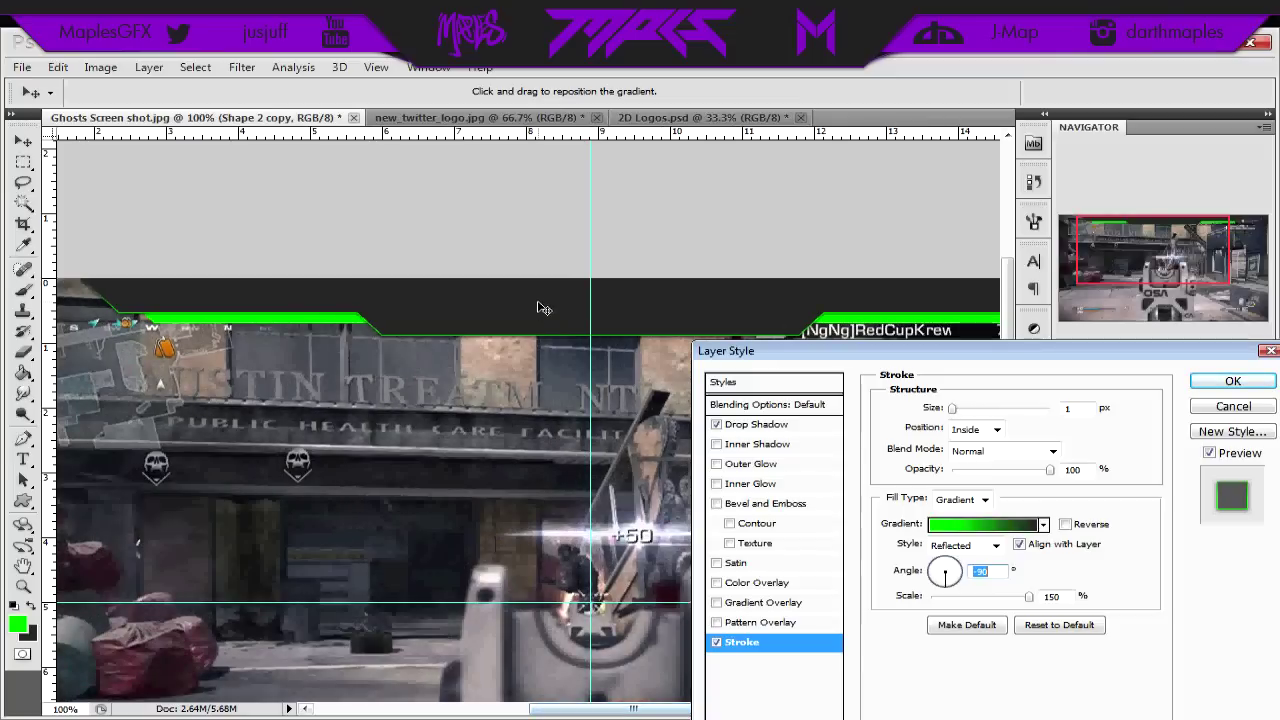
Step: Reverse the stroke gradient and shift it upward on the dark overlay
{"action": "mouse_move", "coordinate": [543, 306]}
{"action": "left_mouse_down"}
{"action": "mouse_move", "coordinate": [537, 329]}
{"action": "mouse_move", "coordinate": [546, 275]}
{"action": "mouse_move", "coordinate": [552, 338]}
{"action": "mouse_move", "coordinate": [549, 310]}
{"action": "left_mouse_up"}
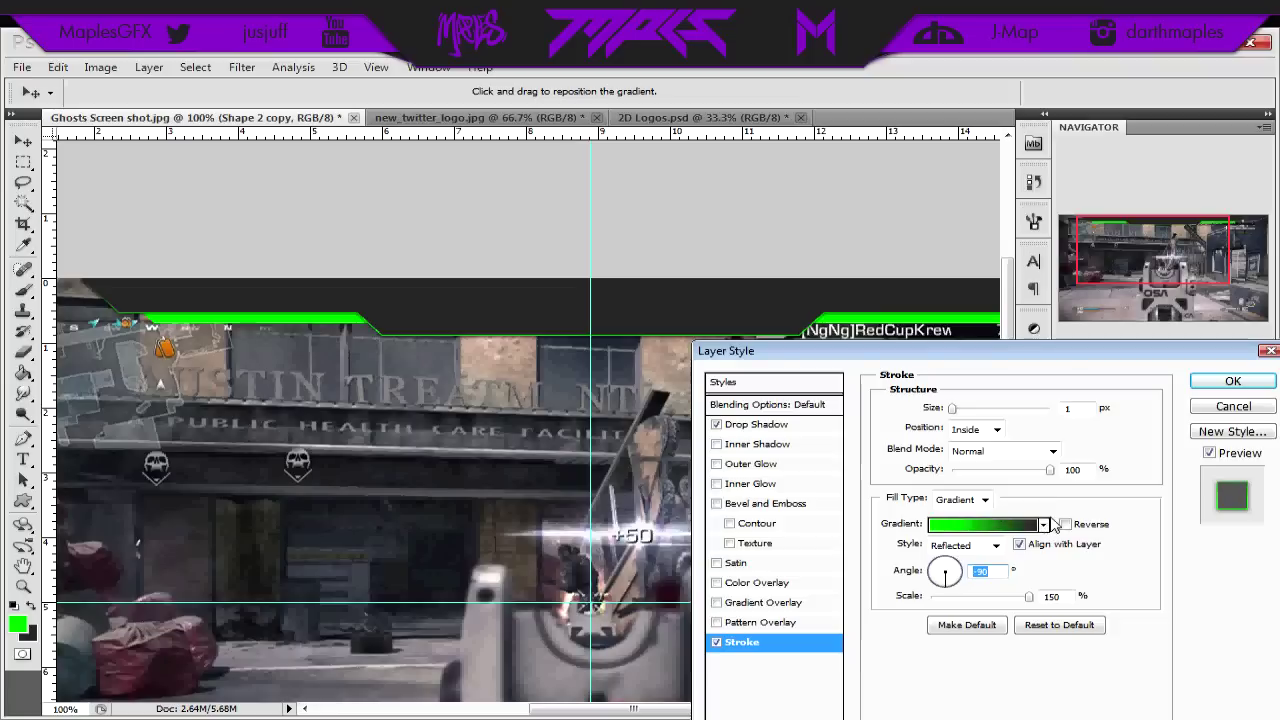
{"action": "left_click", "coordinate": [1066, 525]}
{"action": "mouse_move", "coordinate": [472, 311]}
{"action": "left_mouse_down"}
{"action": "mouse_move", "coordinate": [476, 355]}
{"action": "mouse_move", "coordinate": [480, 283]}
{"action": "left_mouse_up"}
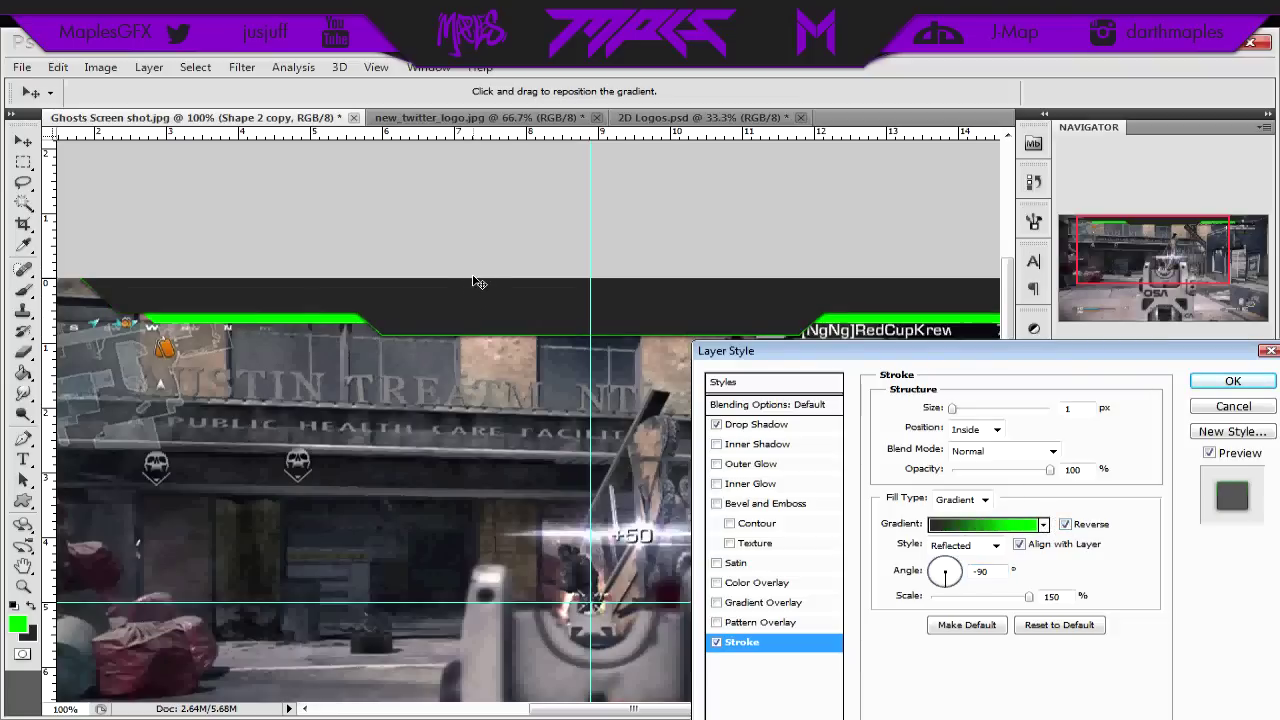
Step: Set the stroke gradient's angle to 30° and its scale to 100%
{"action": "left_click", "coordinate": [958, 571]}
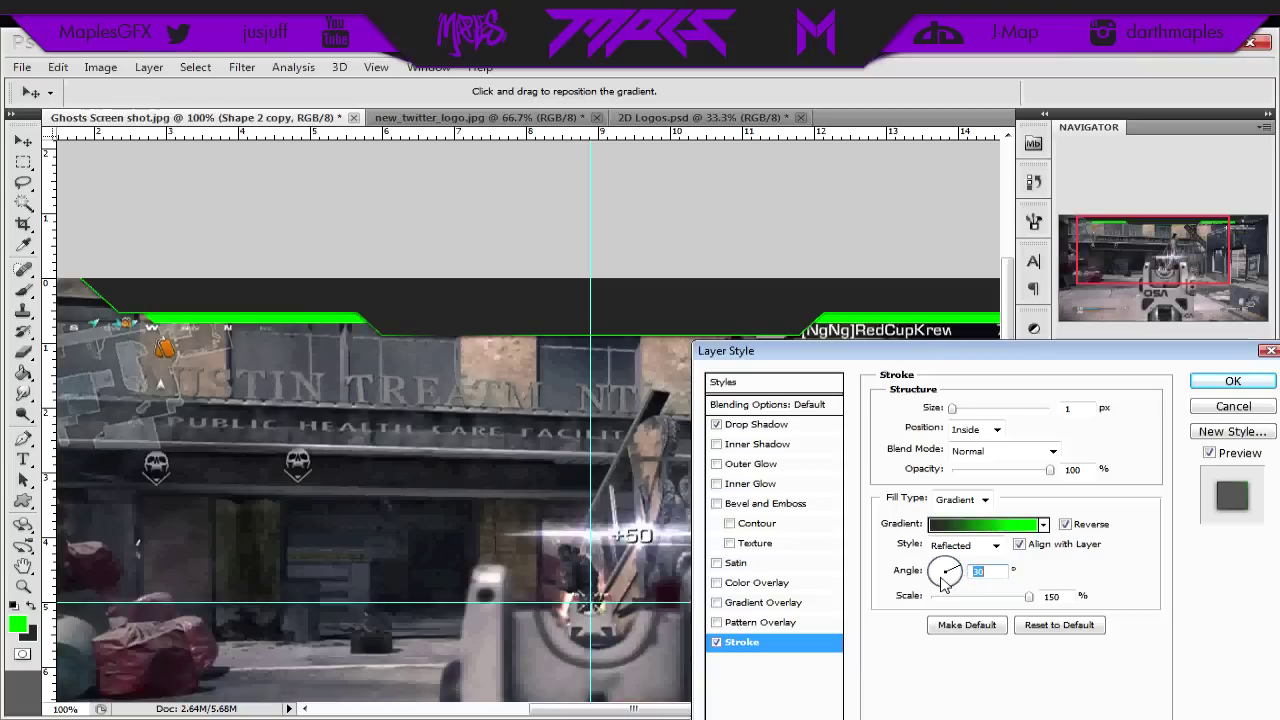
{"action": "left_click_drag", "start_coordinate": [1029, 600], "coordinate": [1001, 600]}
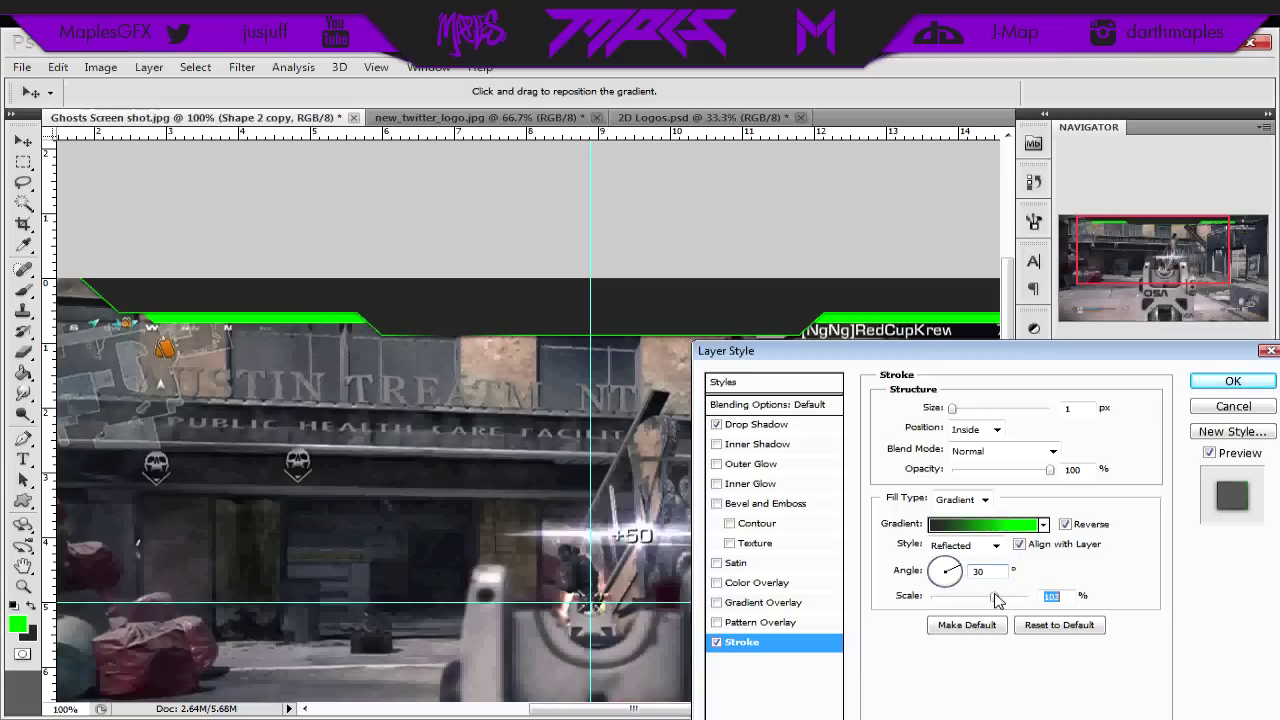
{"action": "left_click_drag", "start_coordinate": [994, 598], "coordinate": [993, 598]}
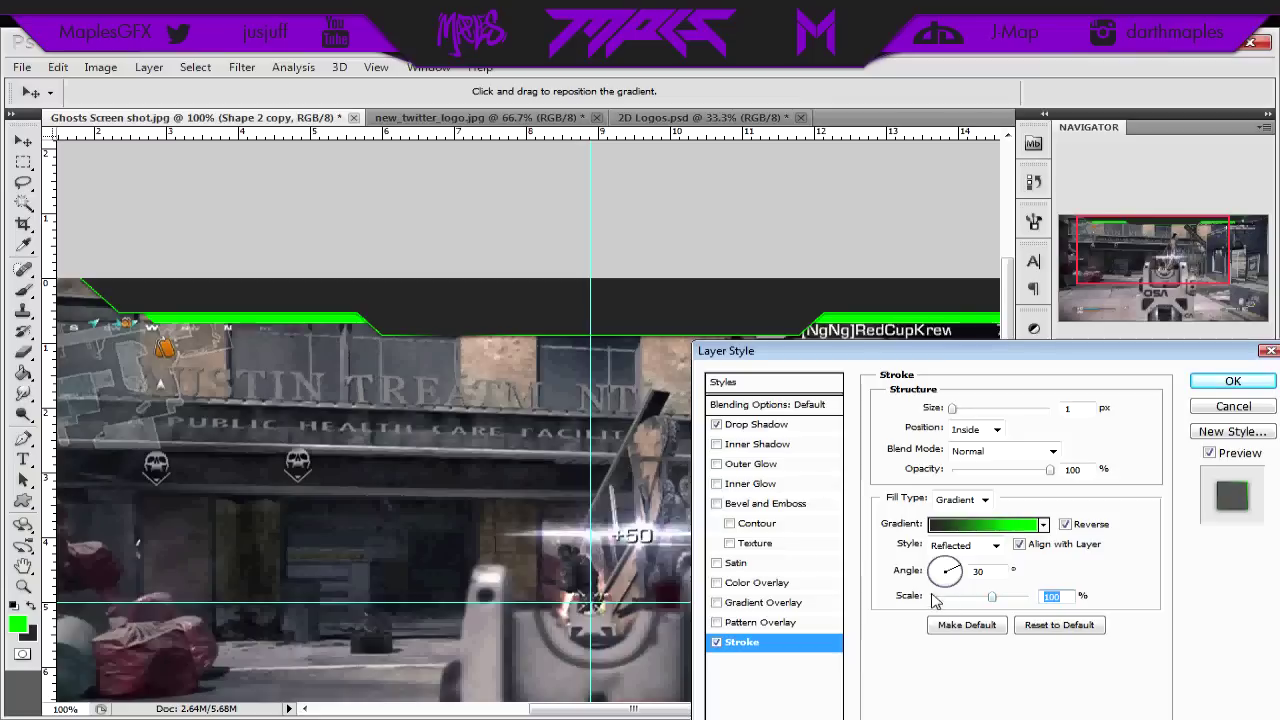
Step: Compare the stroke gradient with Reverse on and off while trying other angles such as 81°
{"action": "left_click", "coordinate": [1066, 526]}
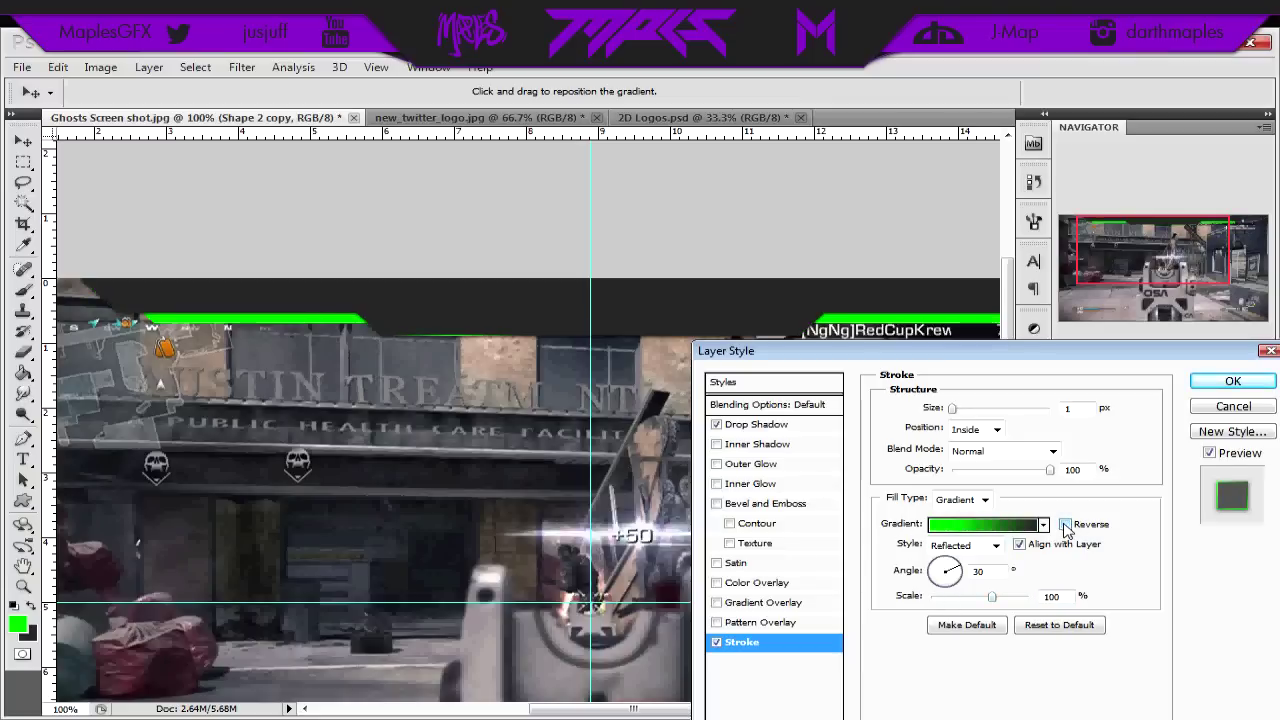
{"action": "left_click", "coordinate": [1066, 526]}
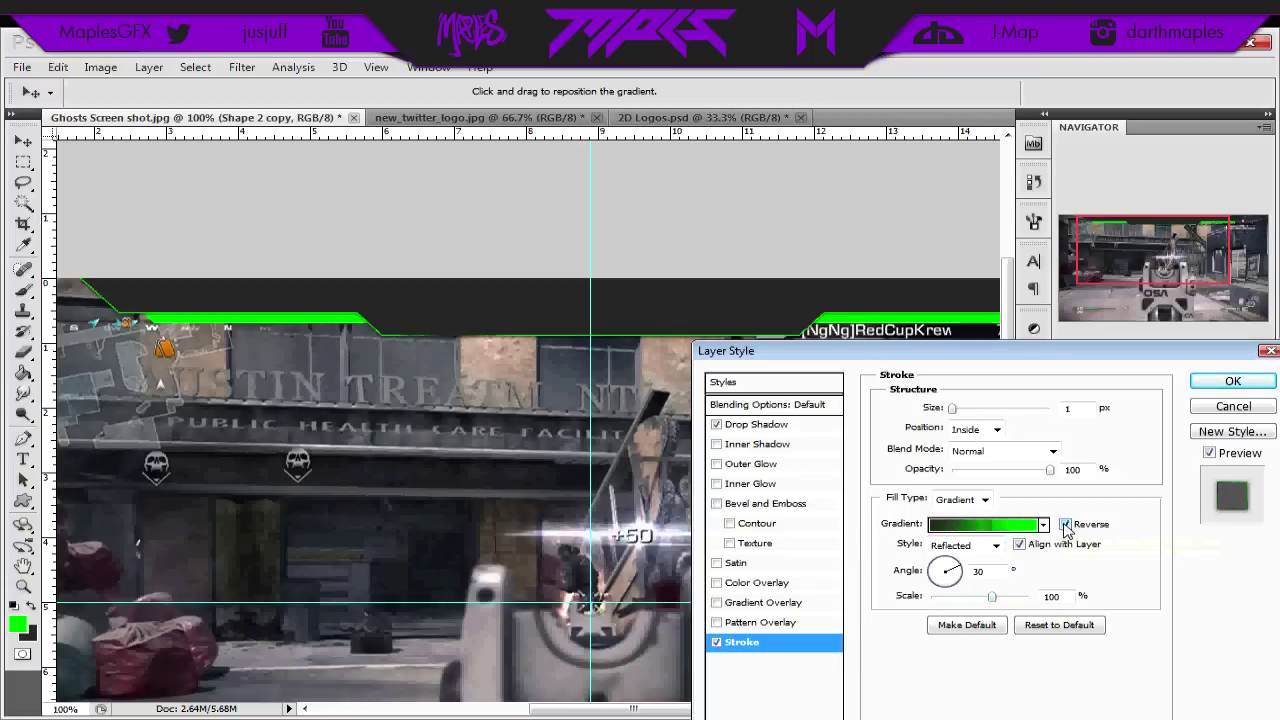
{"action": "left_click", "coordinate": [951, 569]}
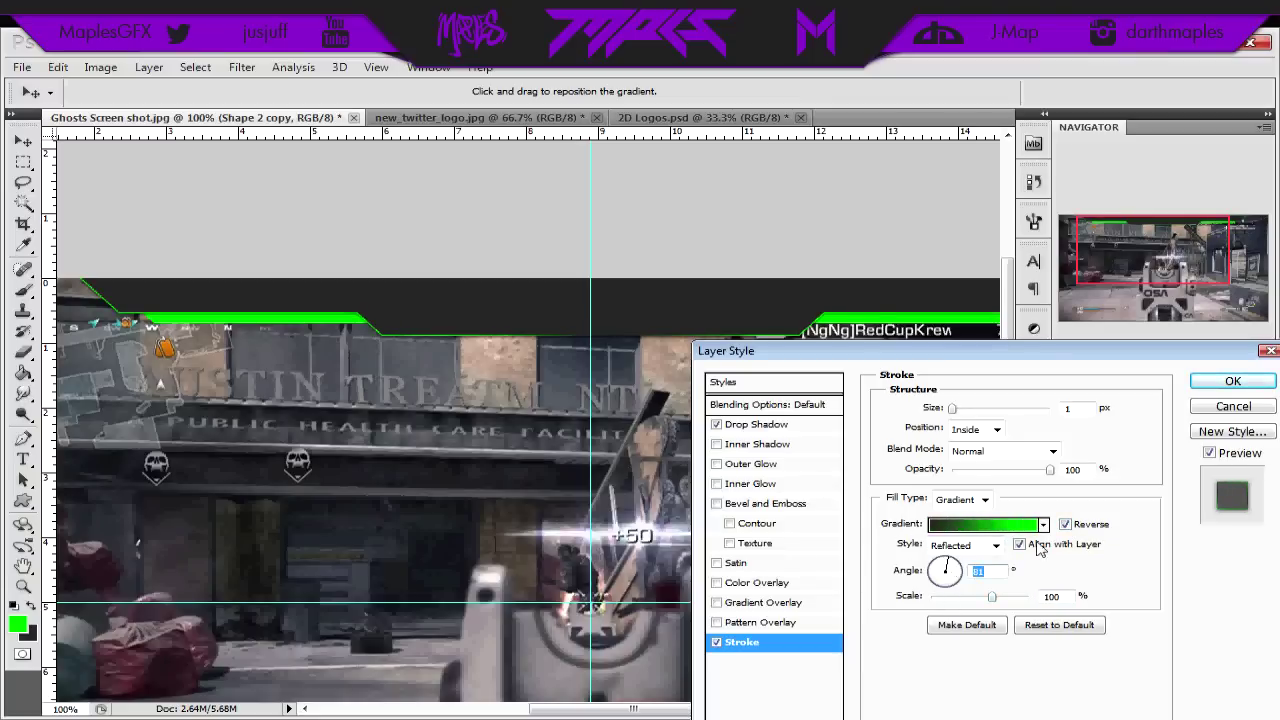
{"action": "left_click", "coordinate": [1065, 524]}
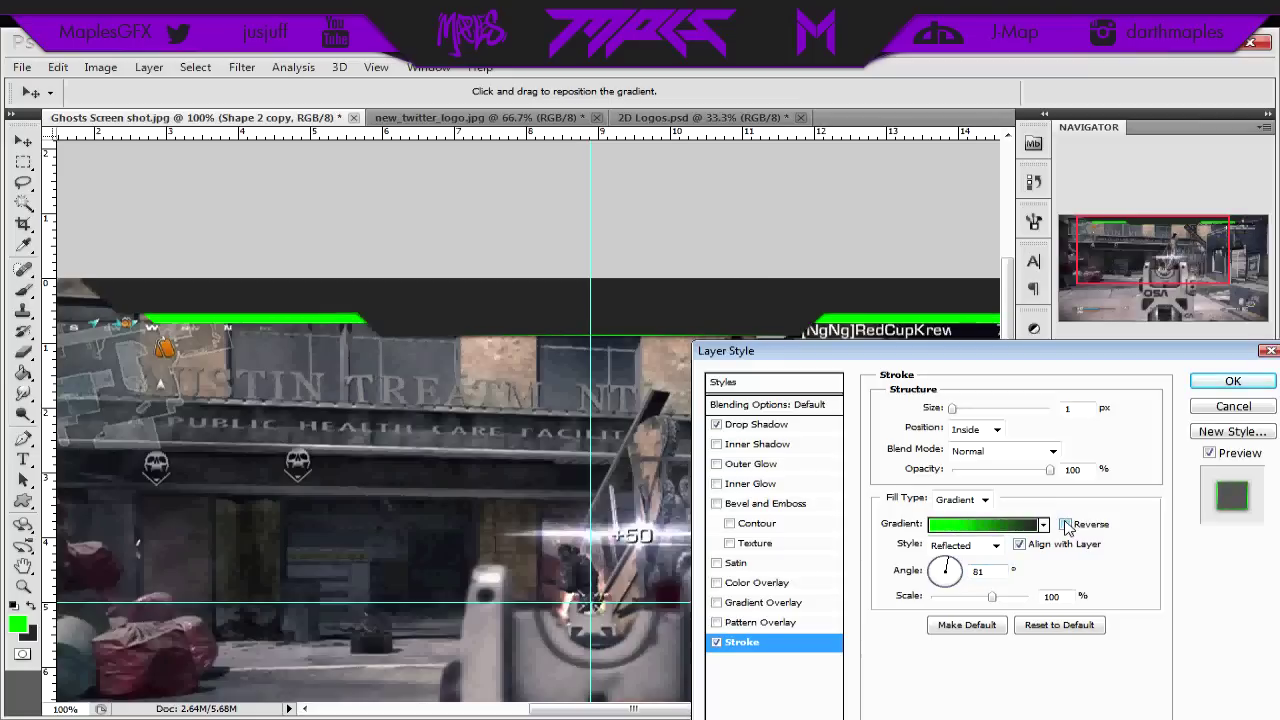
{"action": "left_click_drag", "start_coordinate": [949, 567], "coordinate": [945, 567]}
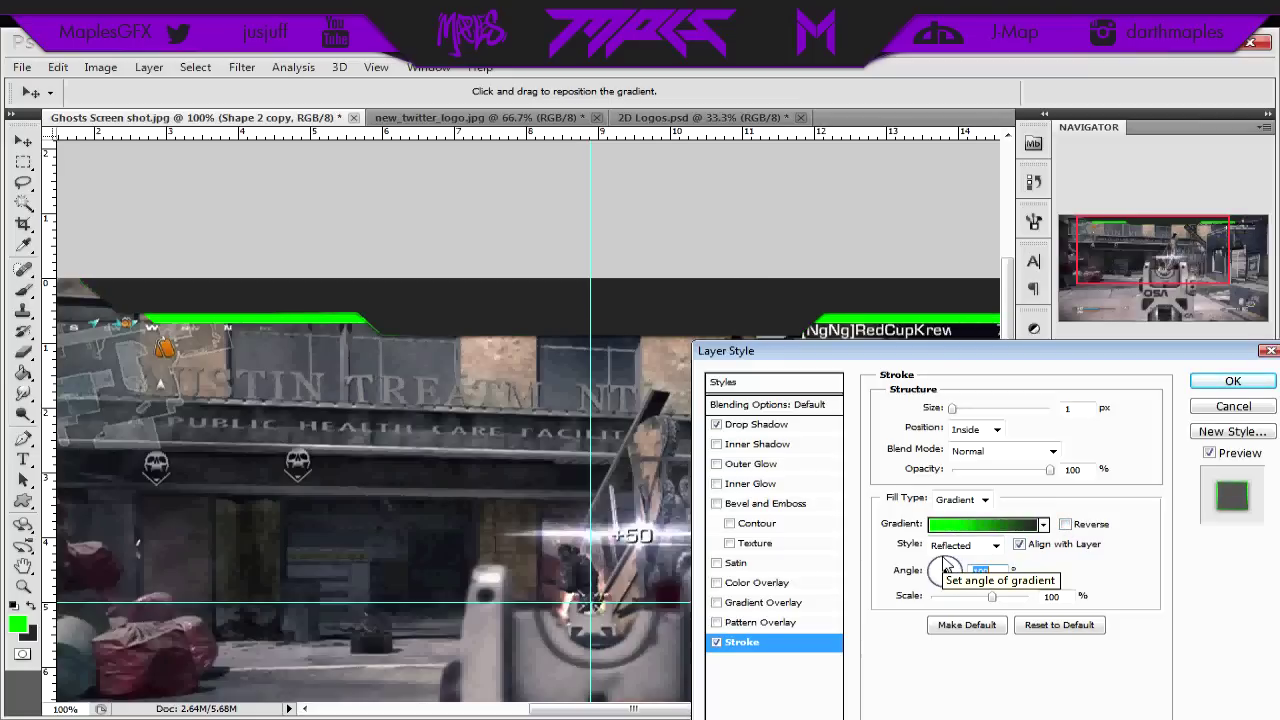
Step: Set the stroke gradient to a 90° angle and 100% scale with Reverse on, and apply the layer style
{"action": "left_click", "coordinate": [945, 566]}
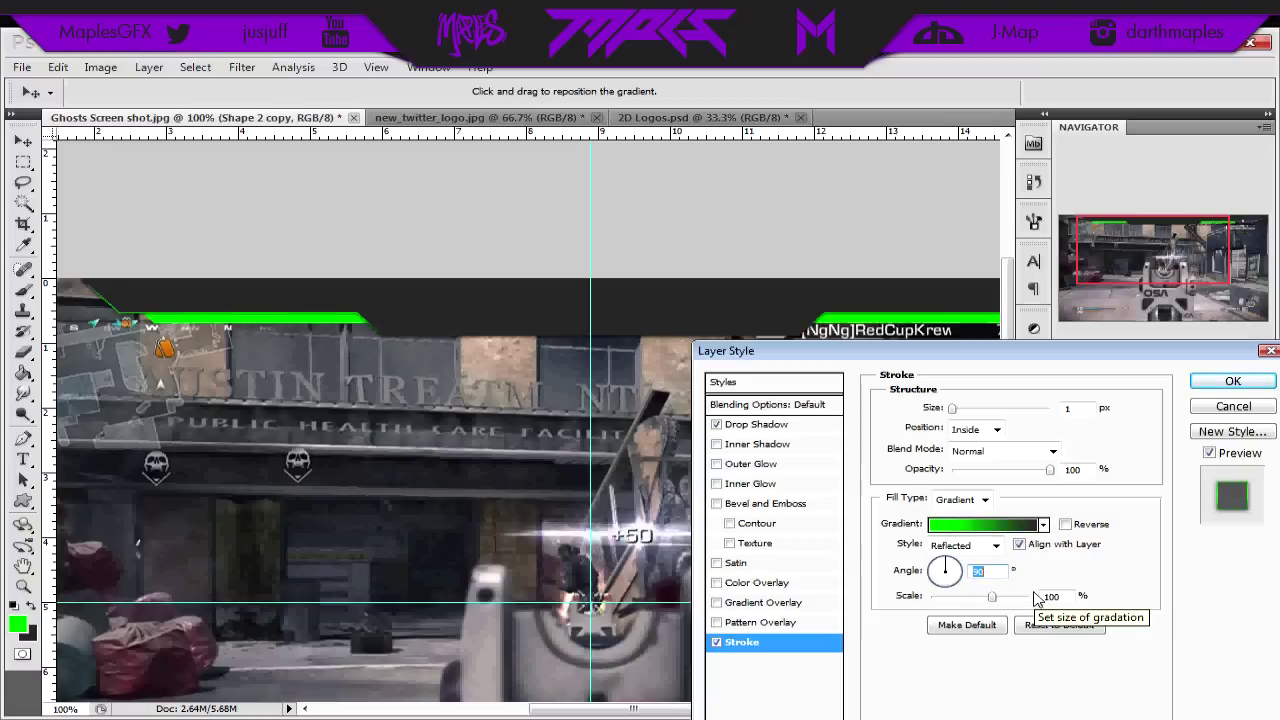
{"action": "mouse_move", "coordinate": [993, 601]}
{"action": "left_mouse_down"}
{"action": "mouse_move", "coordinate": [1006, 601]}
{"action": "mouse_move", "coordinate": [961, 603]}
{"action": "left_mouse_up"}
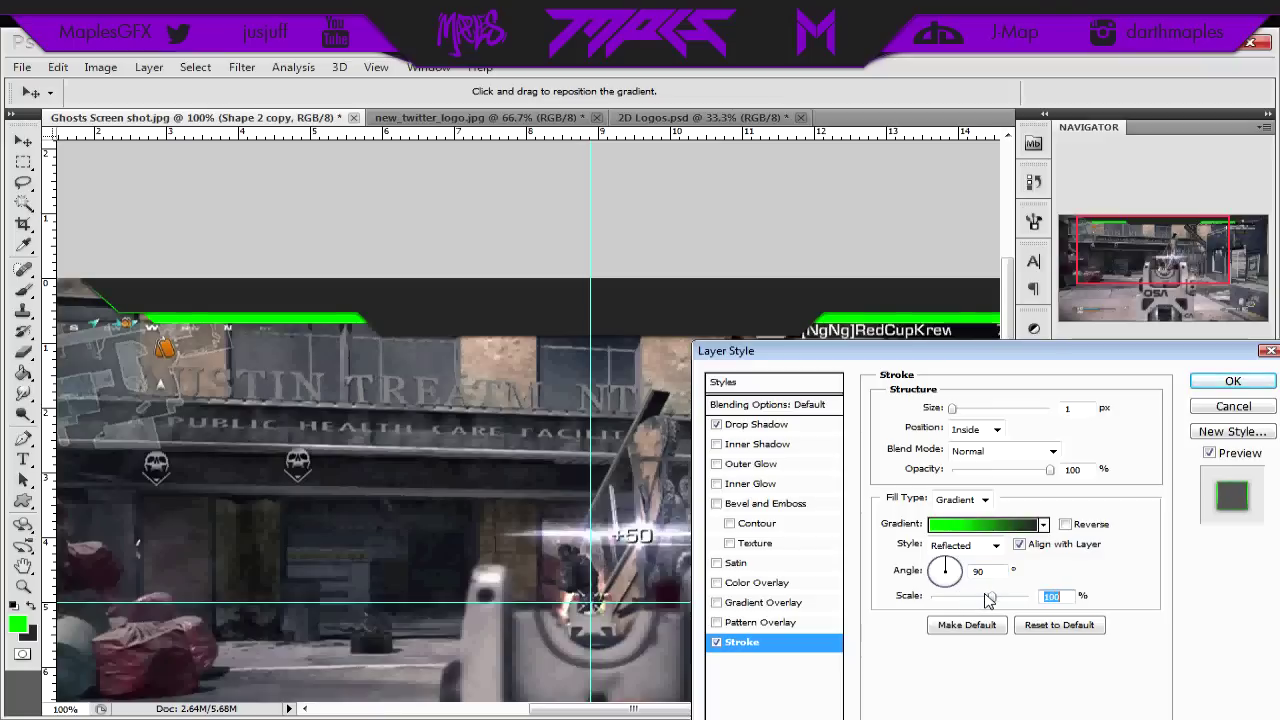
{"action": "left_click", "coordinate": [1066, 524]}
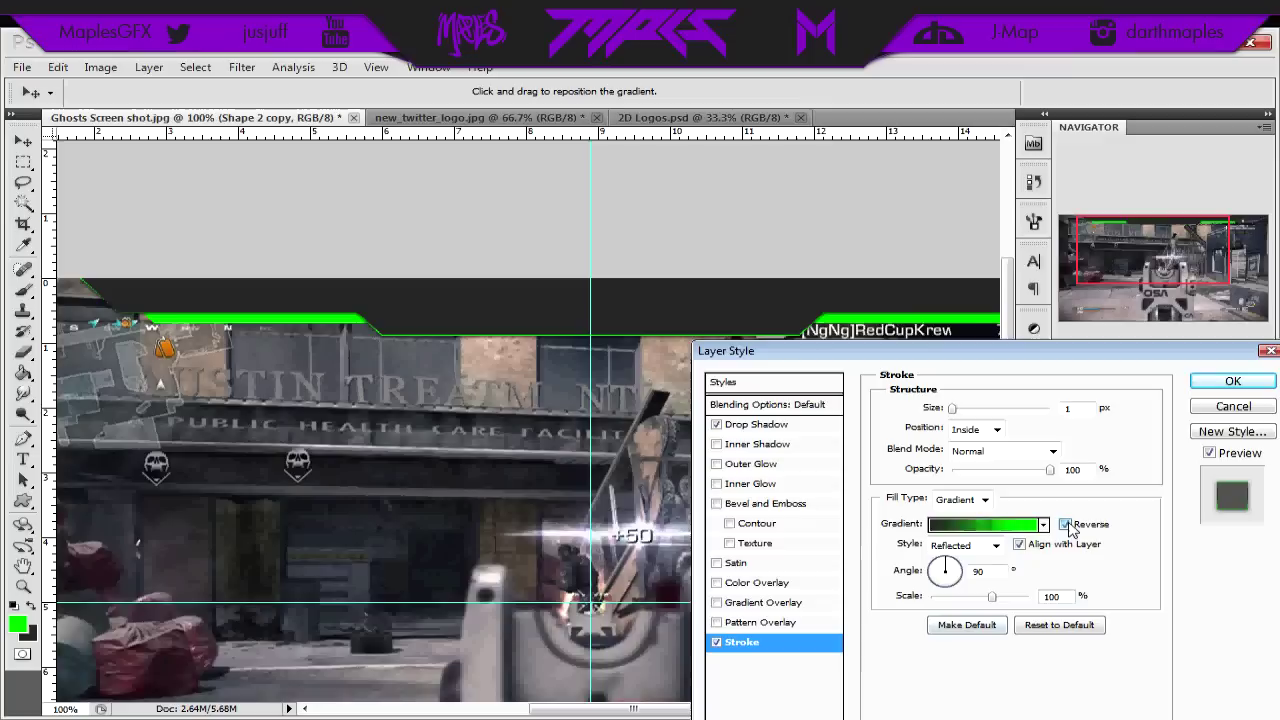
{"action": "left_click_drag", "start_coordinate": [1090, 361], "coordinate": [970, 343]}
{"action": "left_click", "coordinate": [1107, 355]}
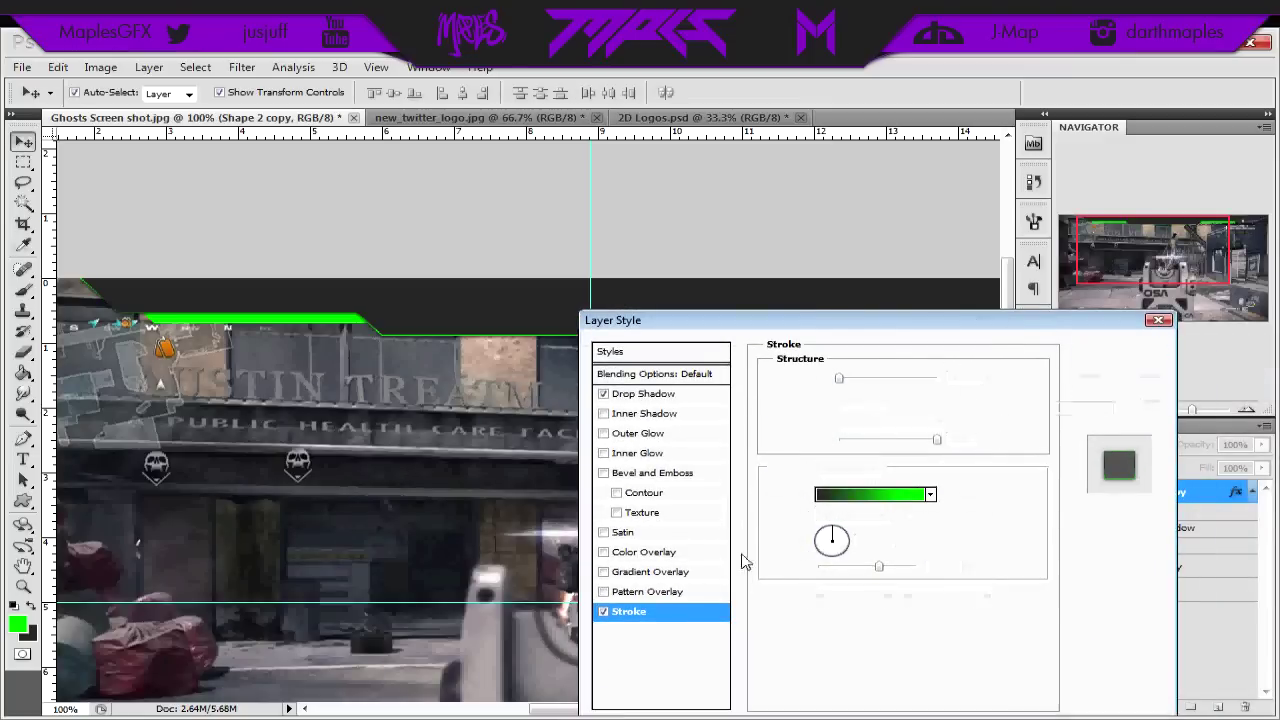
{"action": "left_click_drag", "start_coordinate": [558, 712], "coordinate": [602, 710]}
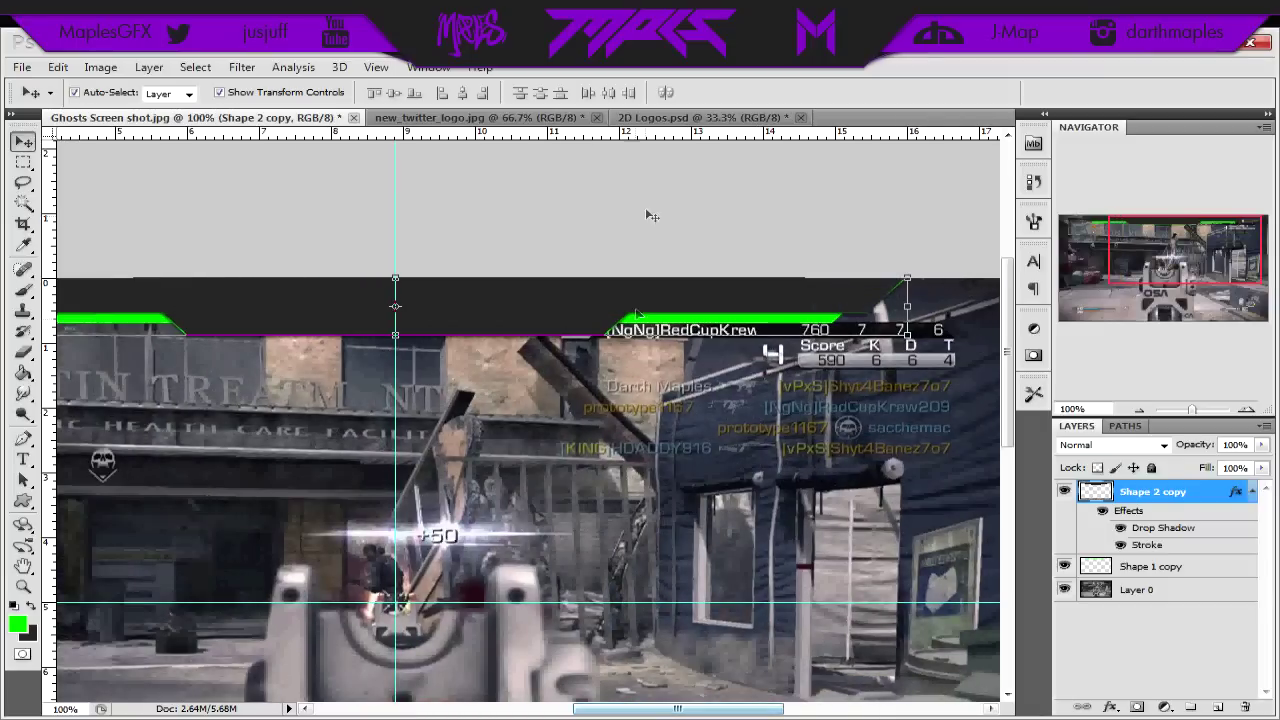
{"action": "left_click", "coordinate": [650, 205]}
{"action": "left_click_drag", "start_coordinate": [668, 712], "coordinate": [639, 712]}
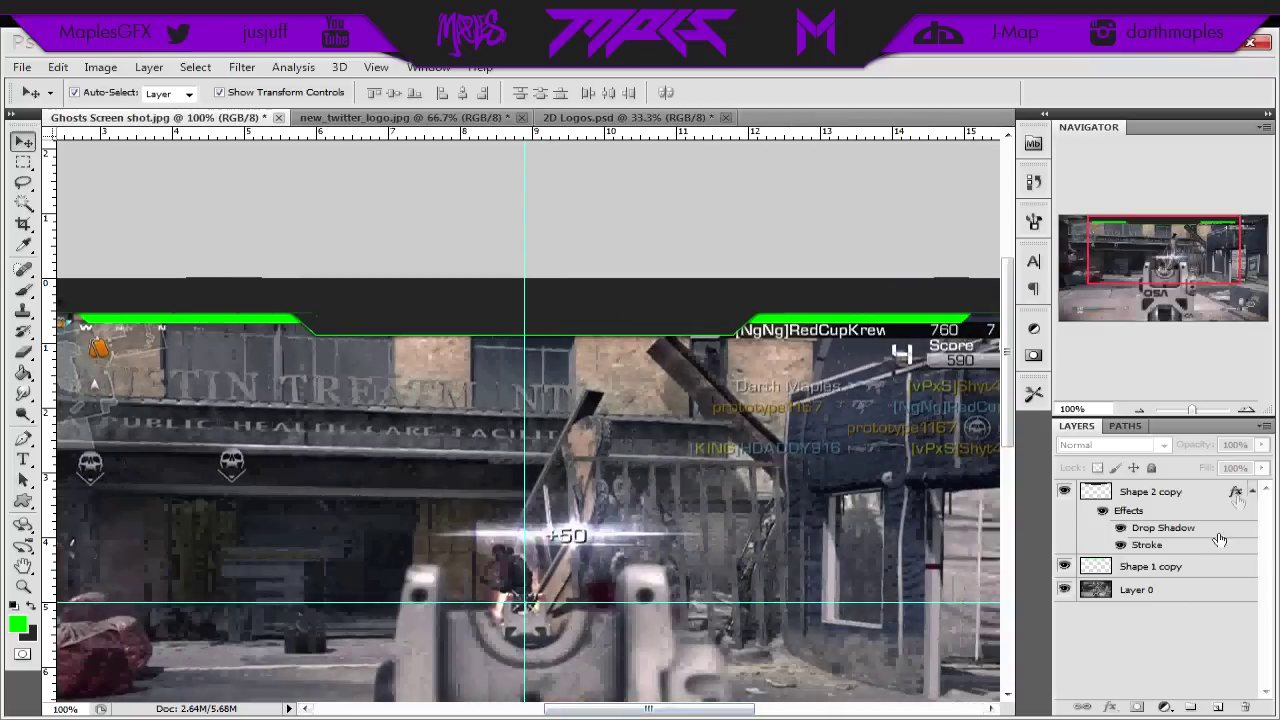
Step: Add a 1 px Outside stroke to the green bars' layer, using the dark grey #333232 sampled from the overlay
{"action": "left_click", "coordinate": [1252, 491]}
{"action": "left_click", "coordinate": [1185, 516]}
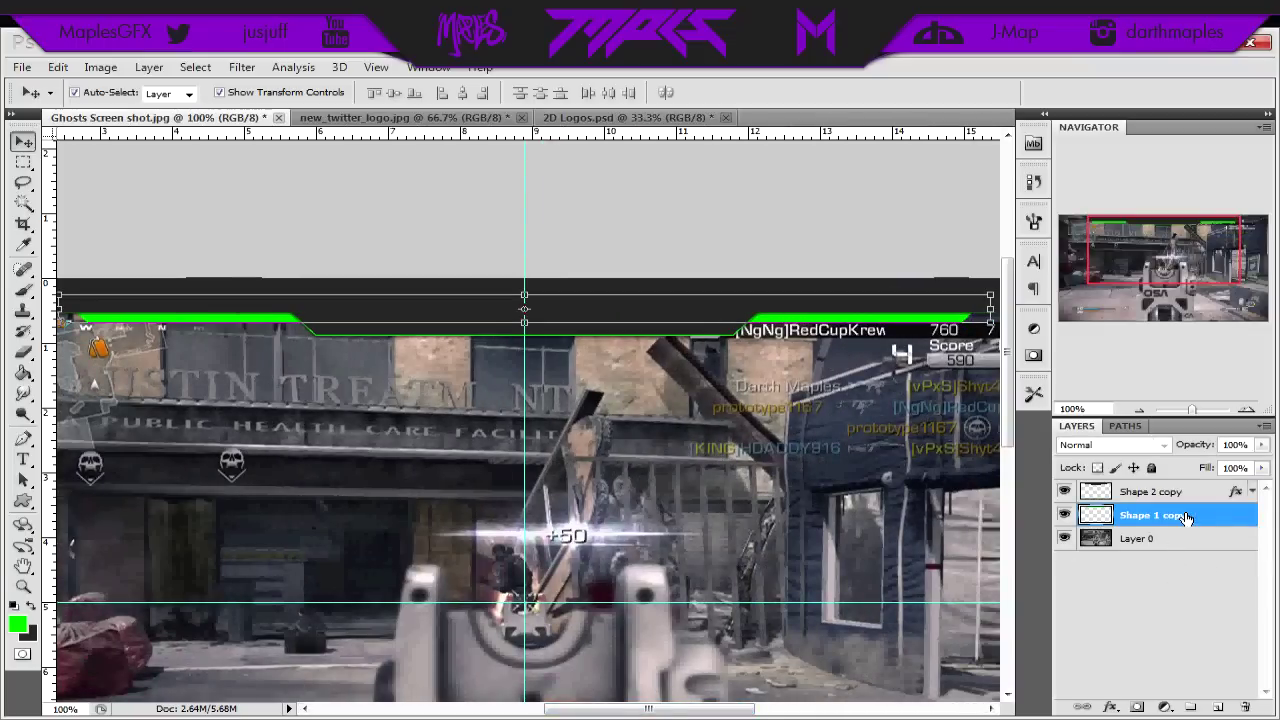
{"action": "double_click", "coordinate": [1185, 516]}
{"action": "left_click", "coordinate": [629, 611]}
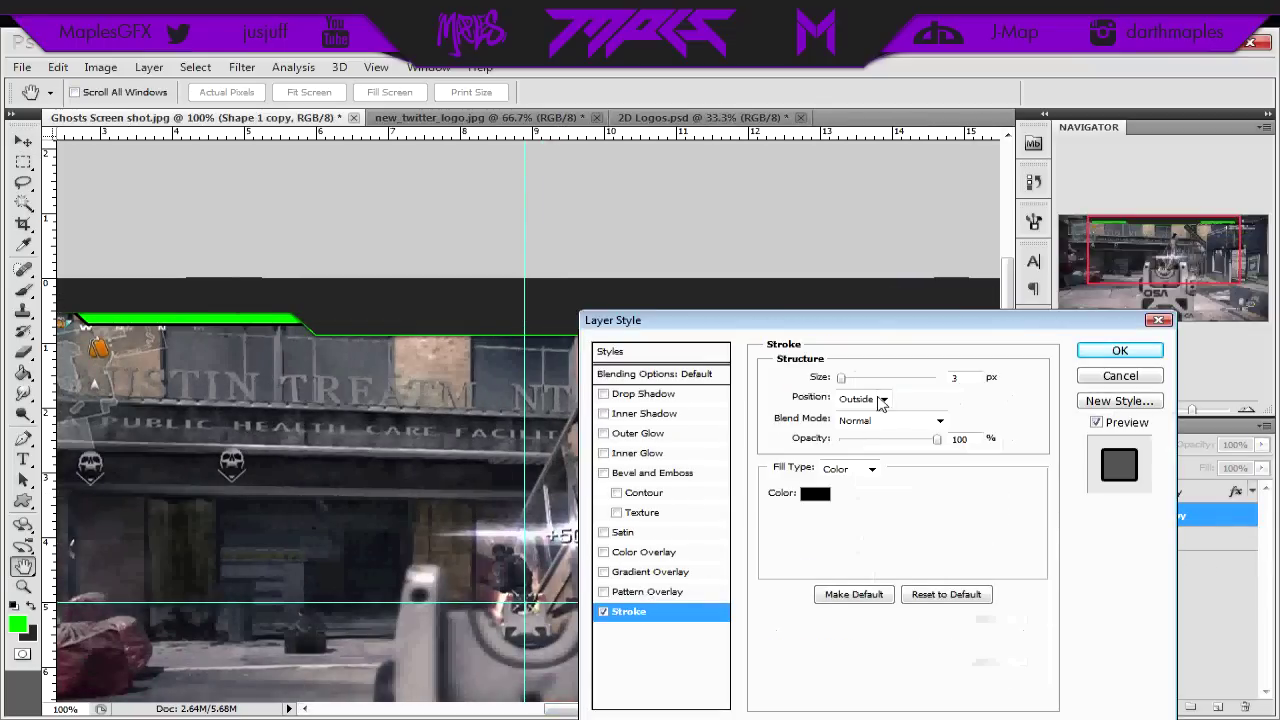
{"action": "left_click_drag", "start_coordinate": [841, 377], "coordinate": [810, 380]}
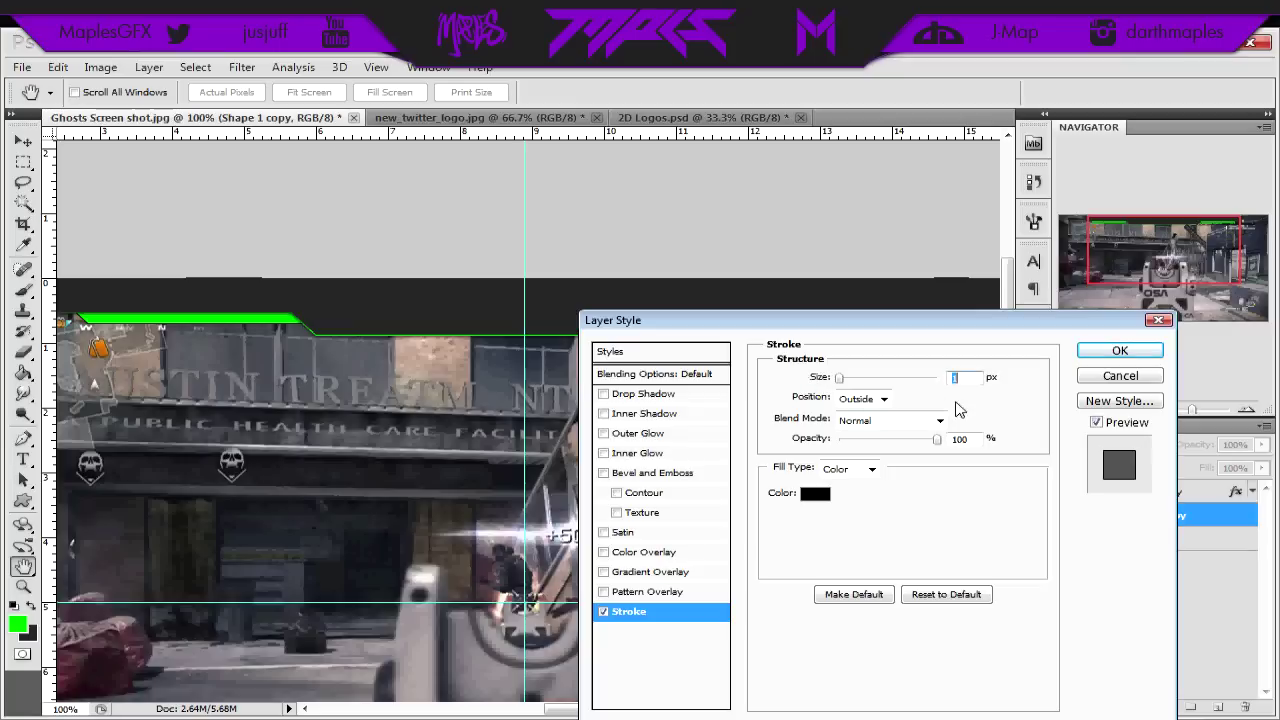
{"action": "left_click", "coordinate": [818, 494]}
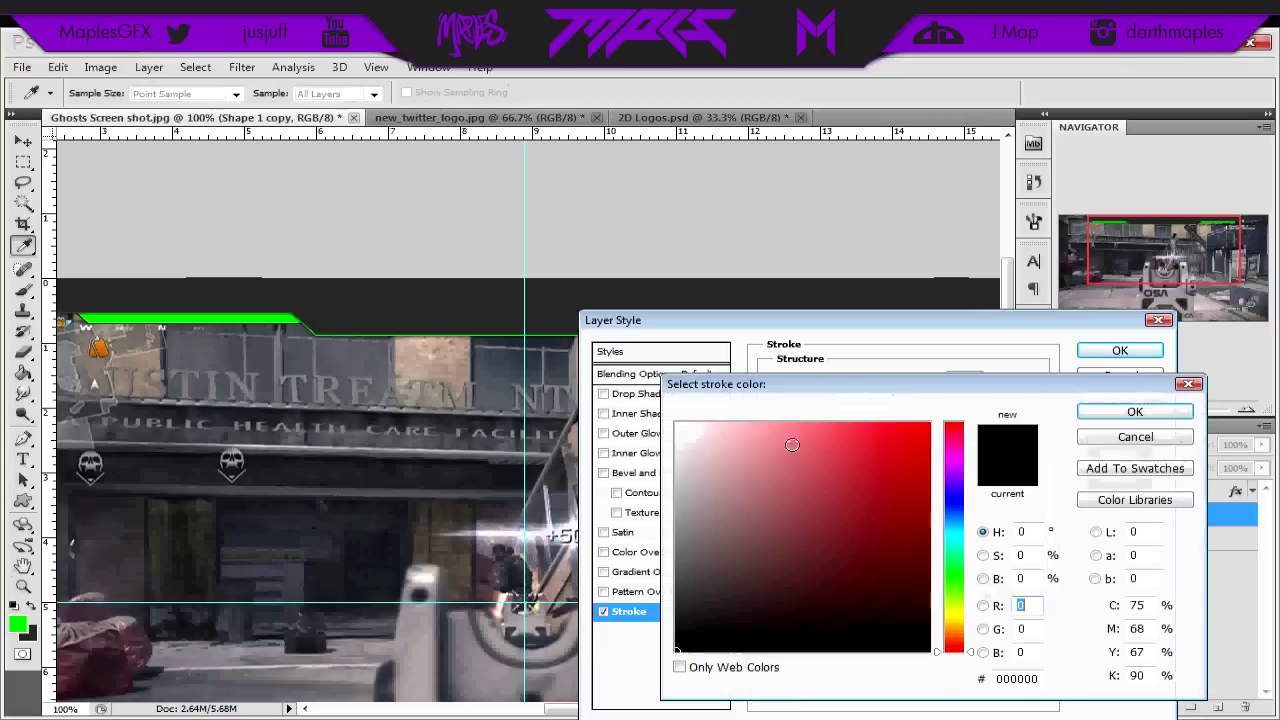
{"action": "left_click", "coordinate": [547, 297]}
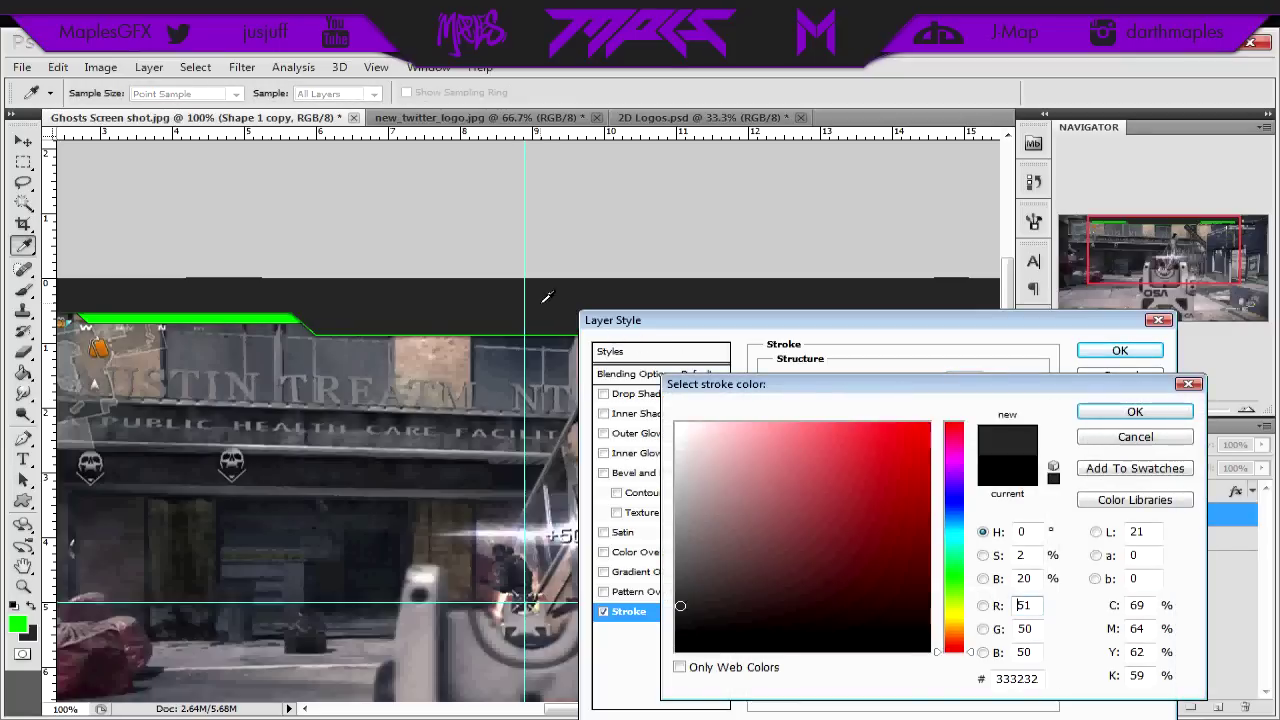
{"action": "left_click", "coordinate": [1150, 411]}
Step: Add a drop shadow with a 2 px distance to the green bars' layer and apply the layer style
{"action": "left_click", "coordinate": [660, 400]}
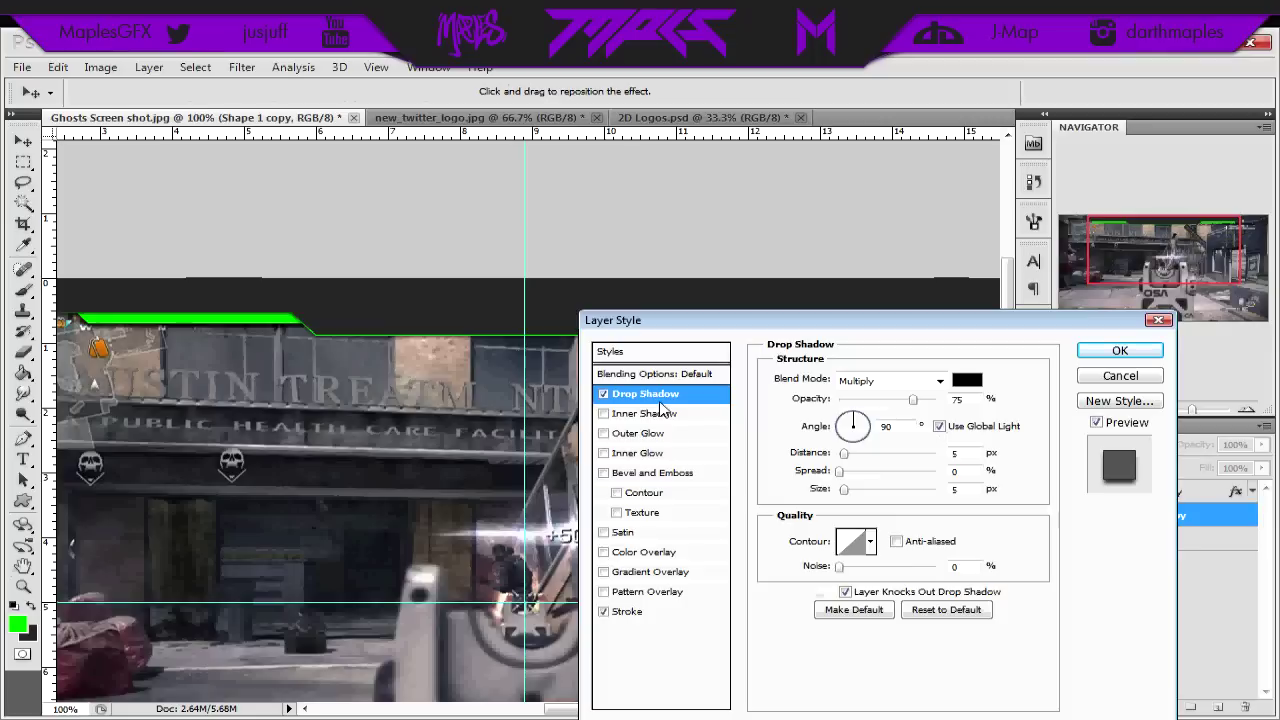
{"action": "key", "text": "Down"}
{"action": "key", "text": "Down"}
{"action": "key", "text": "Down"}
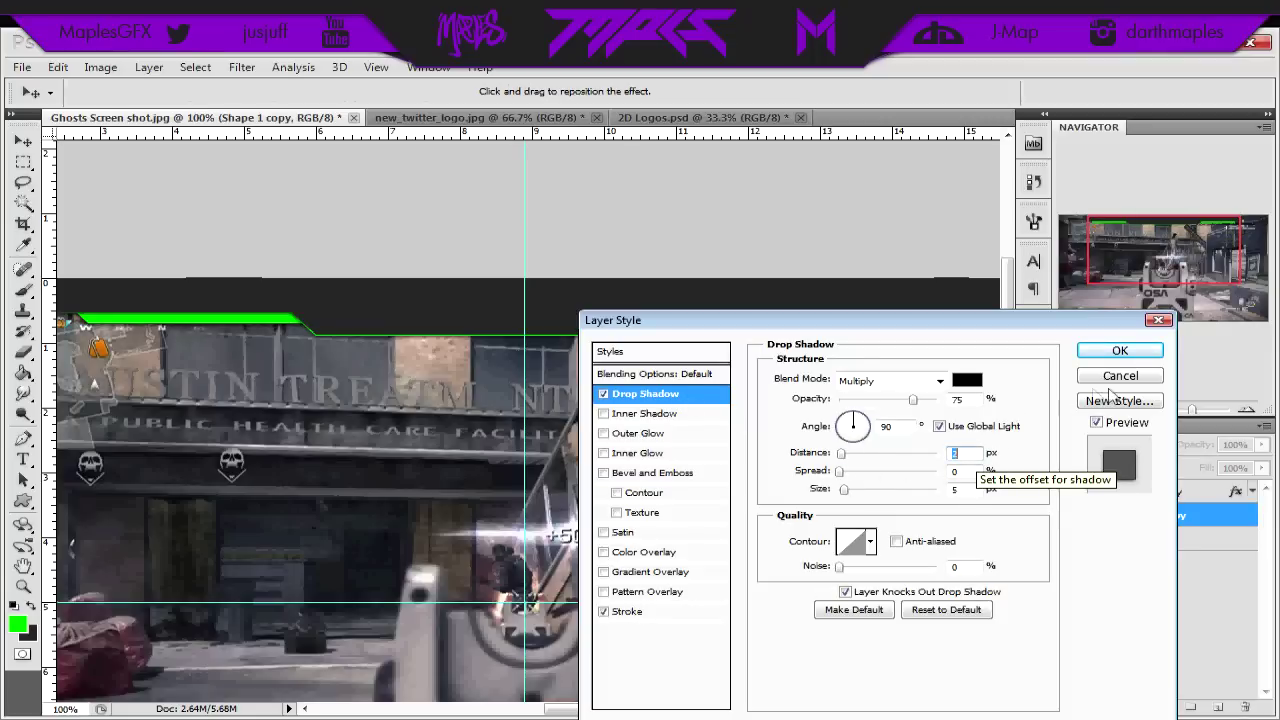
{"action": "left_click", "coordinate": [1118, 352]}
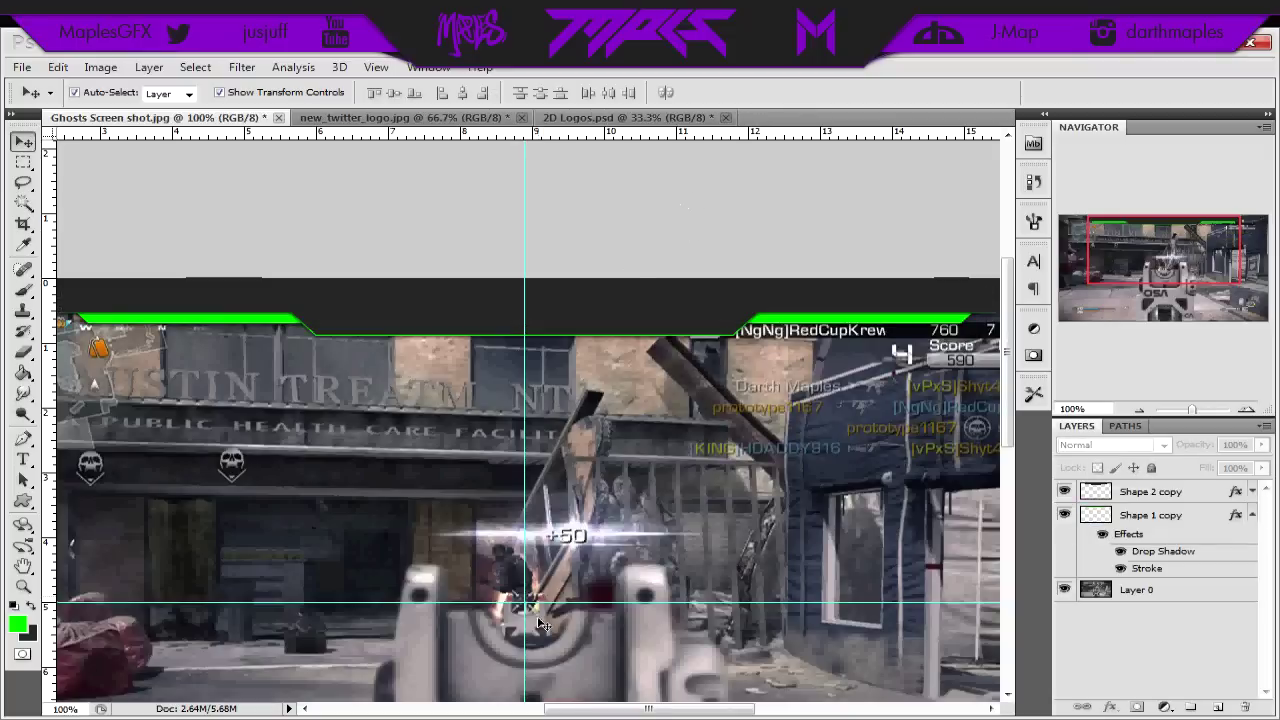
Step: Add the text VAUXHAL on the dark overlay in green Gotham Bold at 72 pt
{"action": "mouse_move", "coordinate": [577, 716]}
{"action": "left_mouse_down"}
{"action": "mouse_move", "coordinate": [632, 712]}
{"action": "mouse_move", "coordinate": [573, 712]}
{"action": "left_mouse_up"}
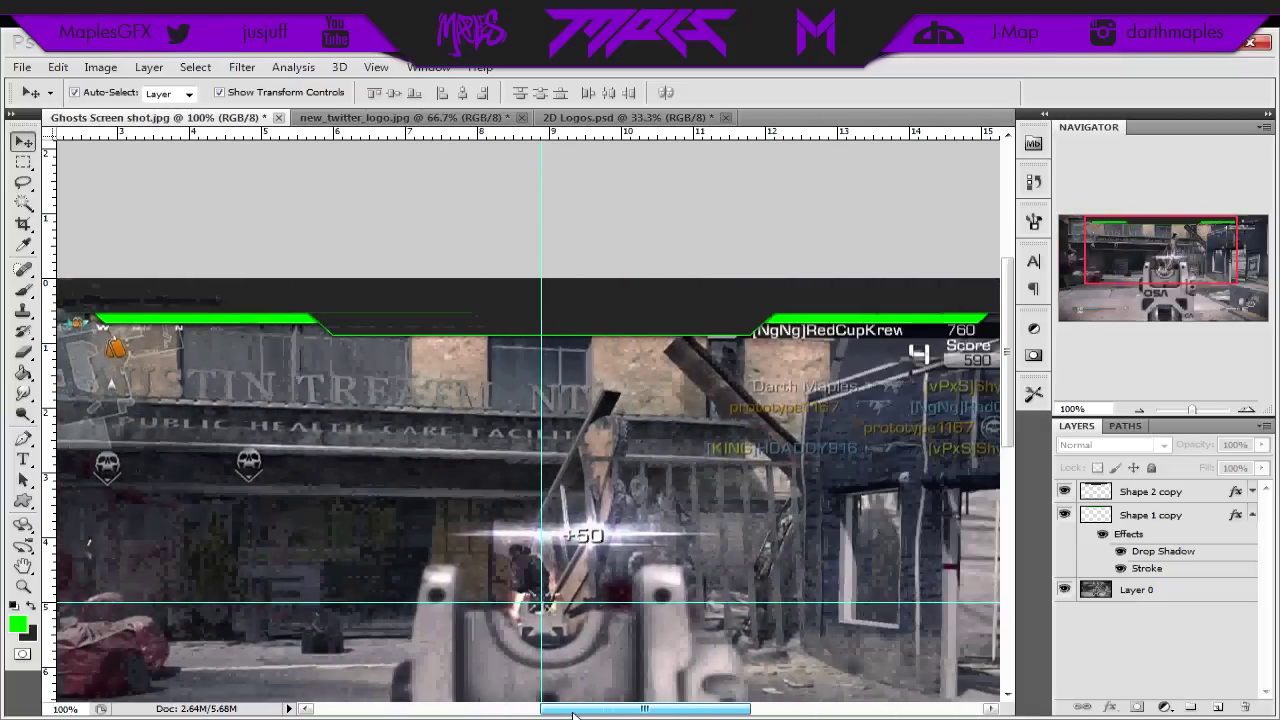
{"action": "left_click", "coordinate": [23, 458]}
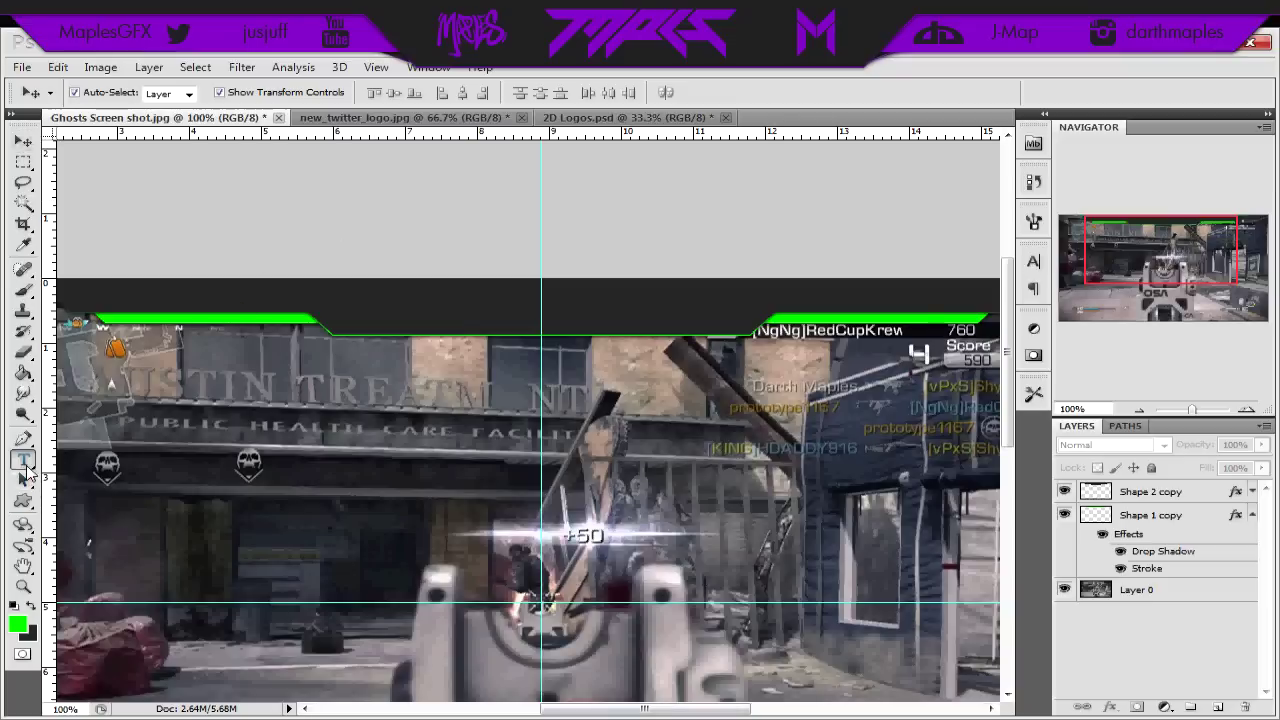
{"action": "left_click", "coordinate": [406, 315]}
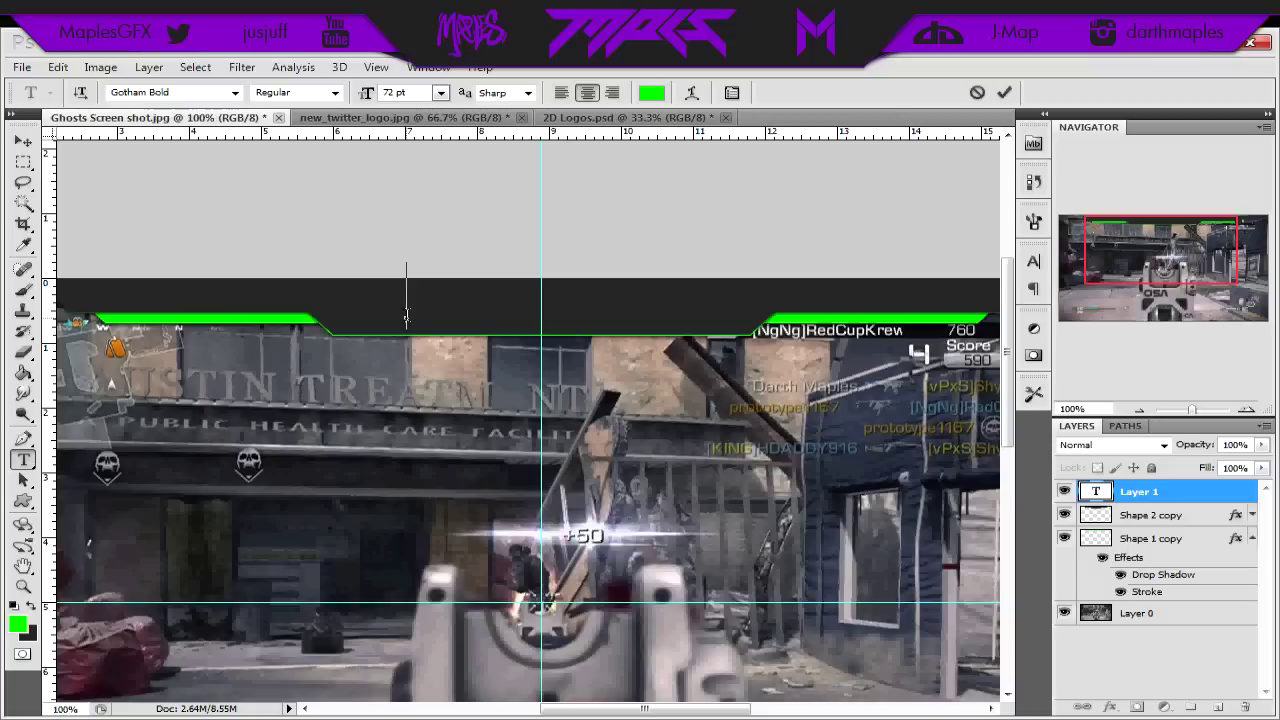
{"action": "type", "text": "VAUX"}
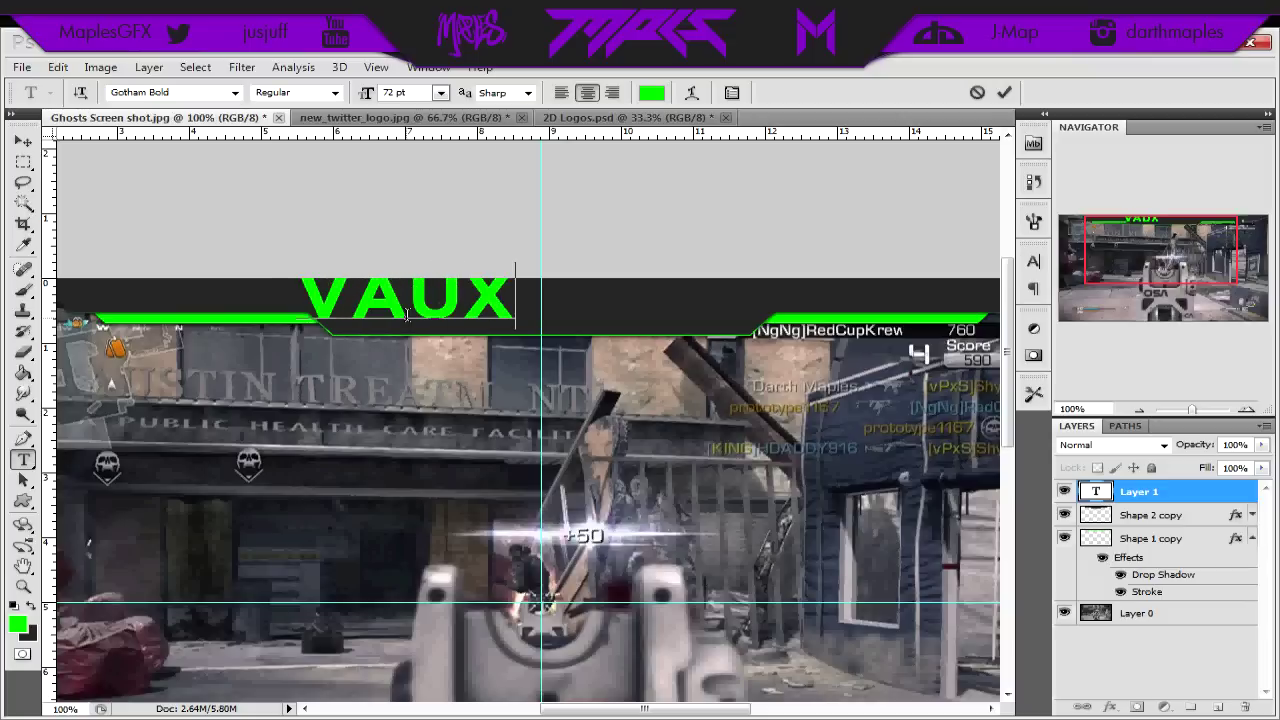
{"action": "type", "text": "HAL"}
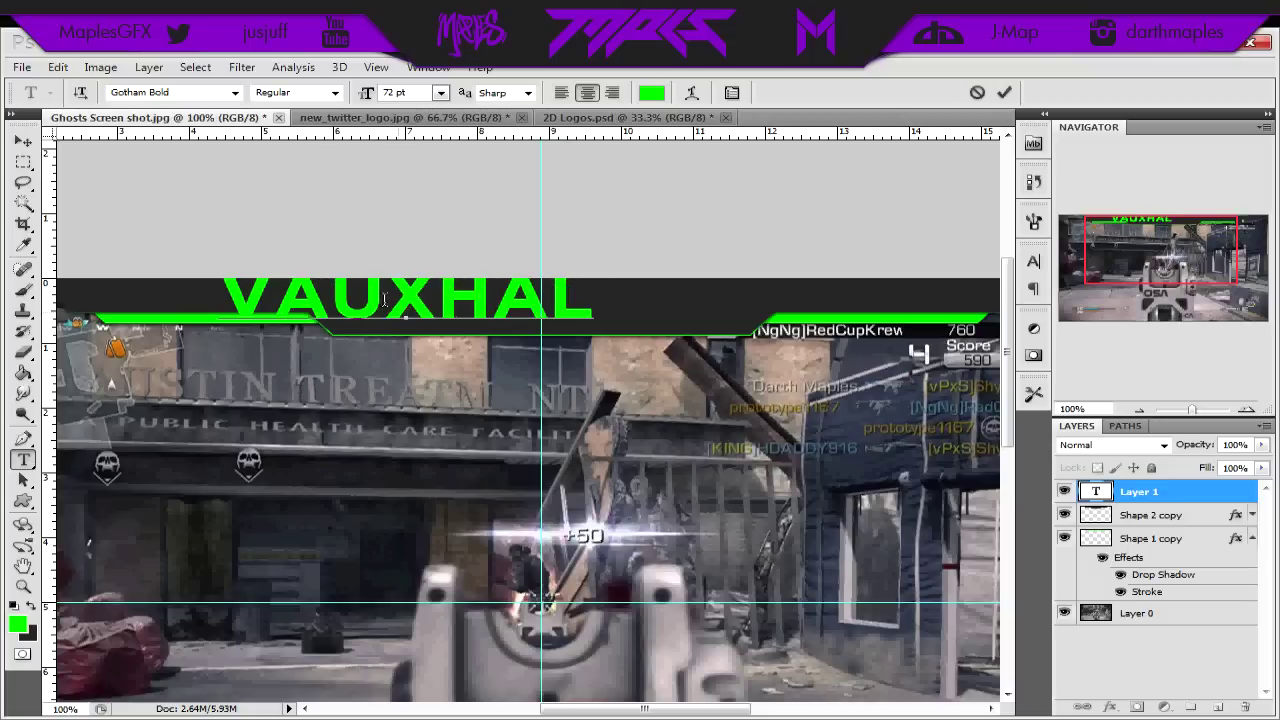
Step: Move the VAUXHAL text into the middle section of the overlay, centred on the vertical guide
{"action": "left_click", "coordinate": [23, 141]}
{"action": "left_click_drag", "start_coordinate": [455, 316], "coordinate": [580, 322]}
{"action": "key", "text": "Right"}
{"action": "key", "text": "Right"}
{"action": "key", "text": "Right"}
{"action": "key", "text": "Right"}
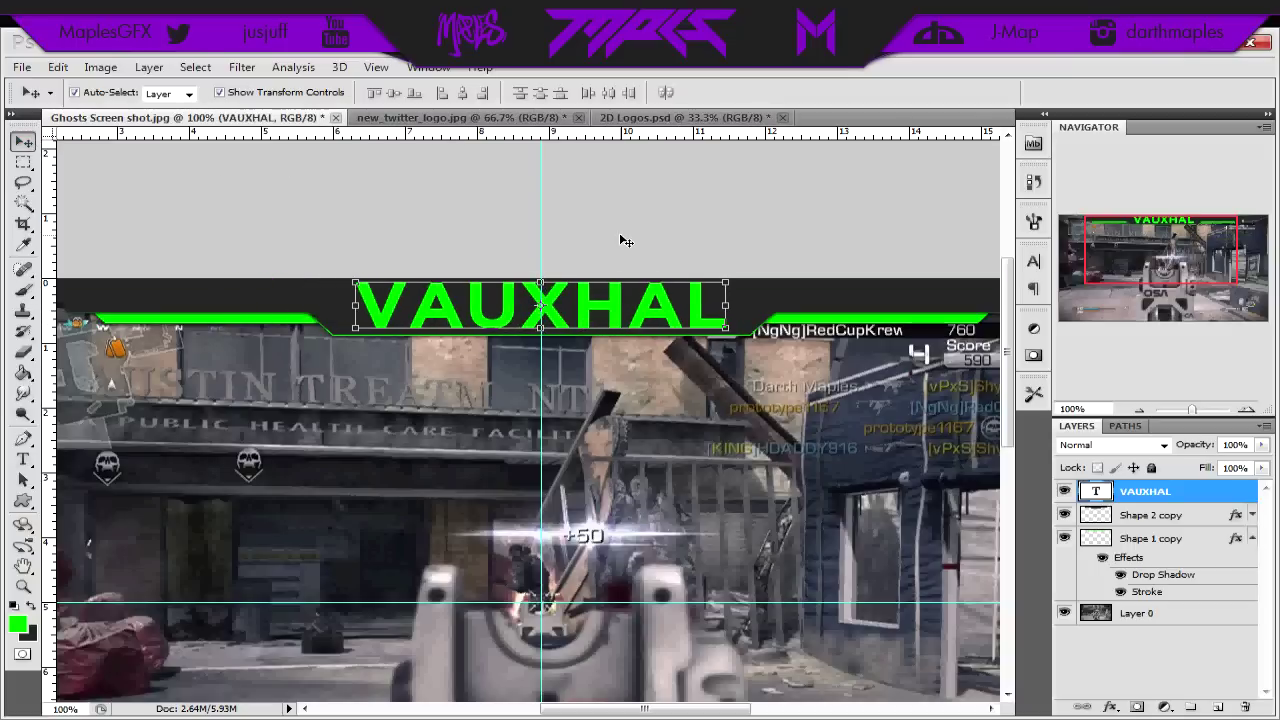
Step: Scale the VAUXHAL text down to about 63 pt and nudge it back onto the vertical guide
{"action": "left_click_drag", "start_coordinate": [726, 281], "coordinate": [700, 276]}
{"action": "key", "text": "Return"}
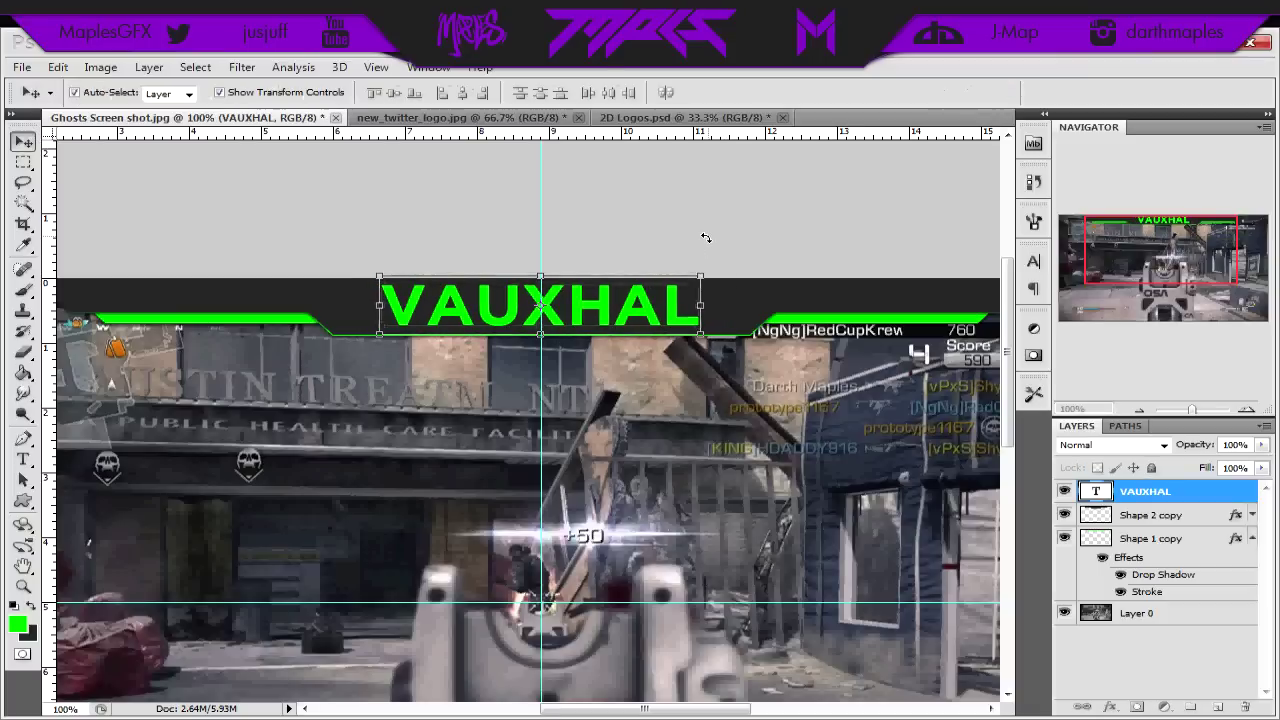
{"action": "key", "text": "Right"}
{"action": "key", "text": "Right"}
{"action": "key", "text": "Right"}
{"action": "key", "text": "Left"}
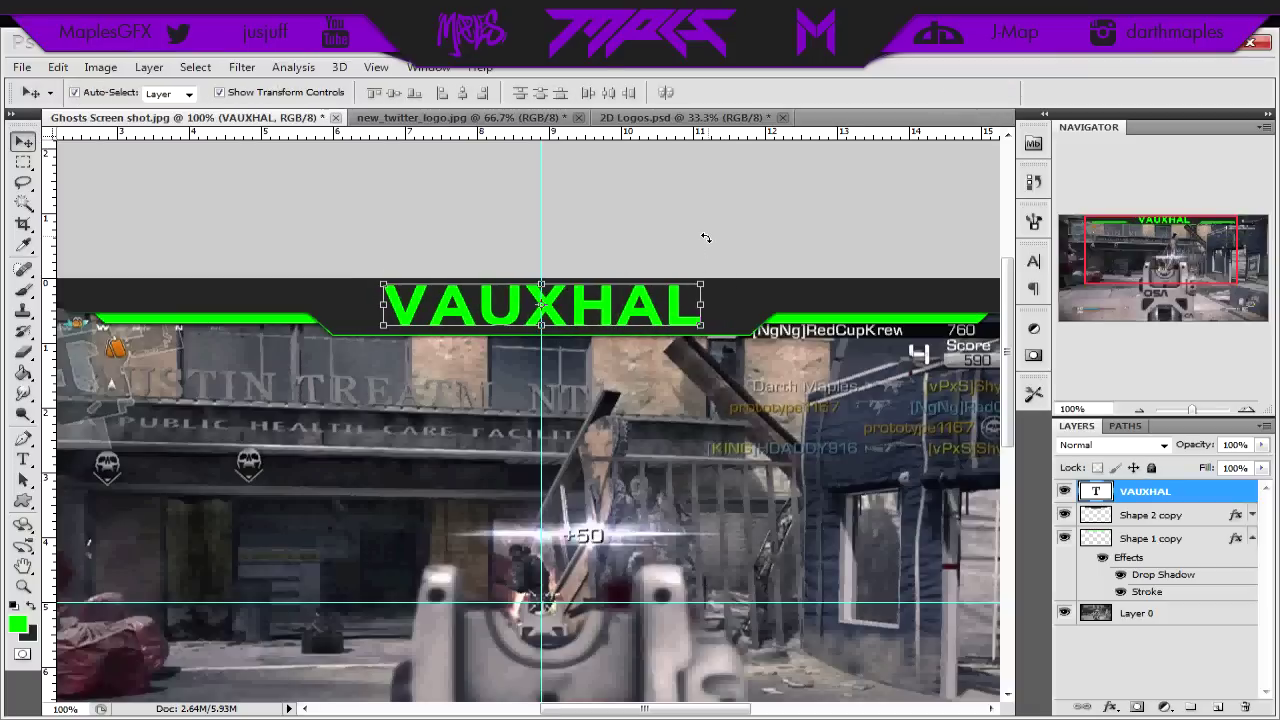
Step: Add a drop shadow to the VAUXHAL text with Use Global Light off, a 120° angle and a slightly reduced distance
{"action": "double_click", "coordinate": [1205, 492]}
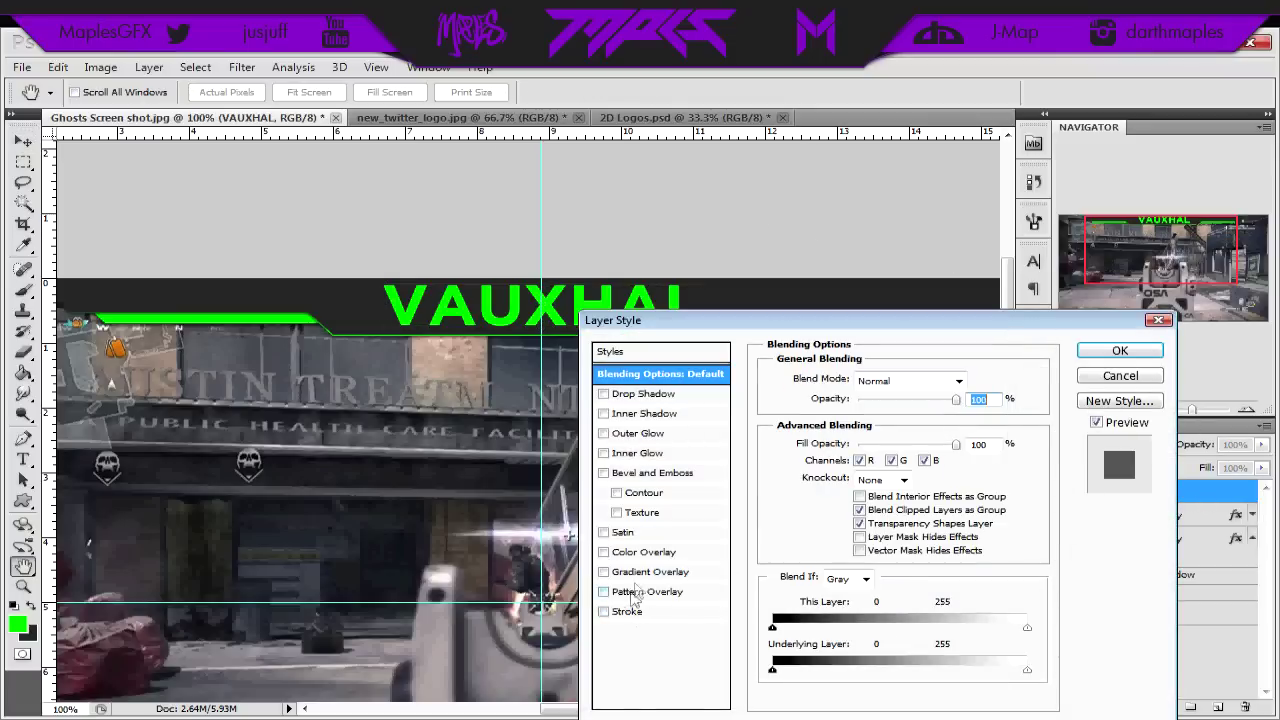
{"action": "left_click", "coordinate": [652, 395]}
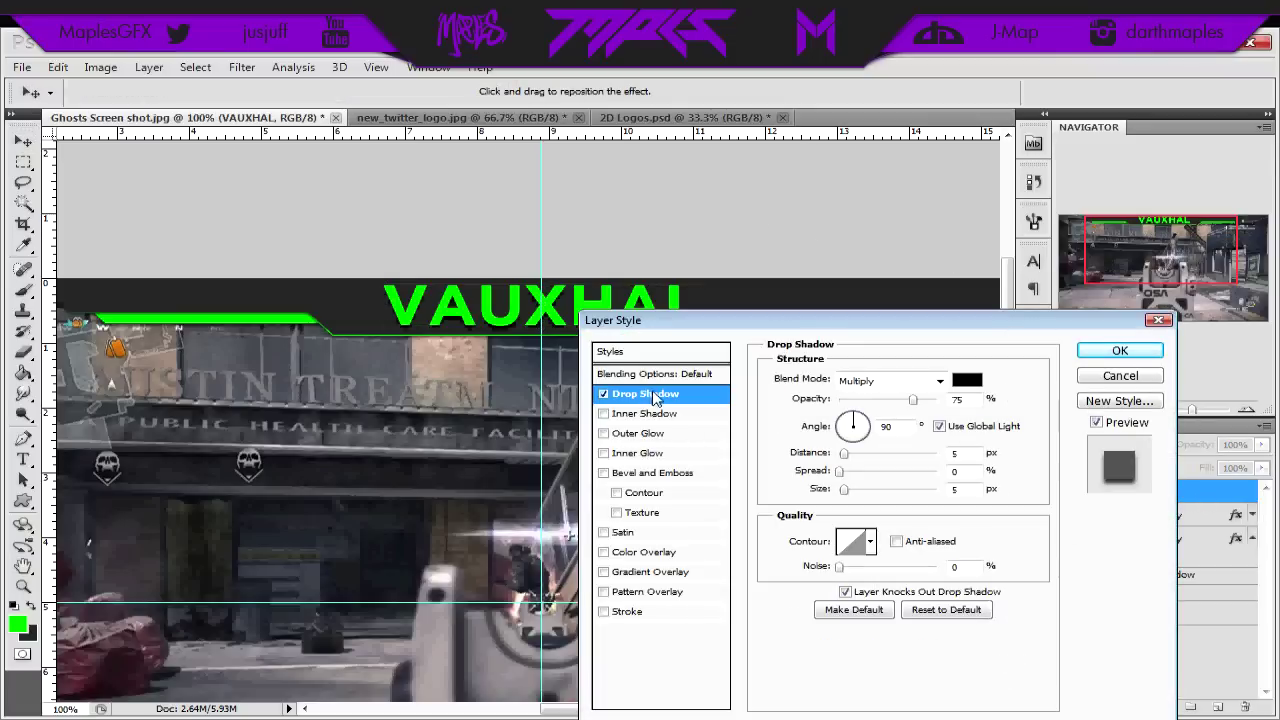
{"action": "left_click", "coordinate": [940, 427]}
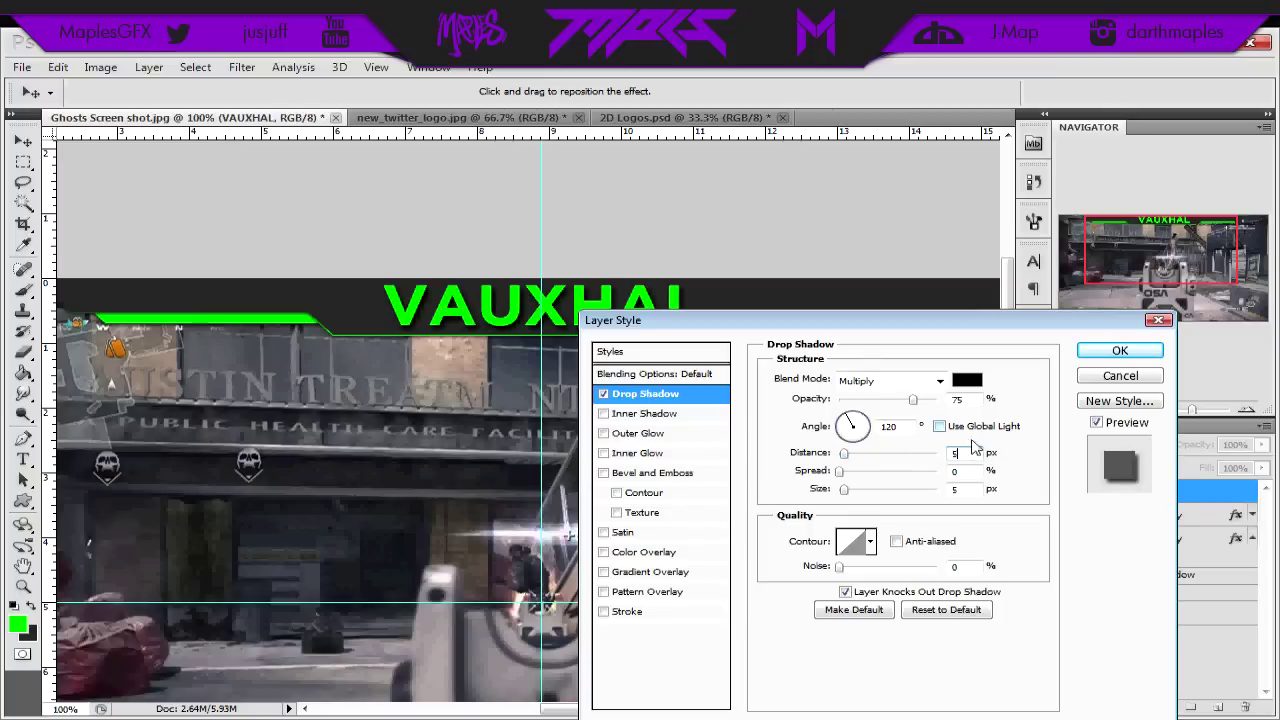
{"action": "key", "text": "Down"}
{"action": "left_click", "coordinate": [1134, 358]}
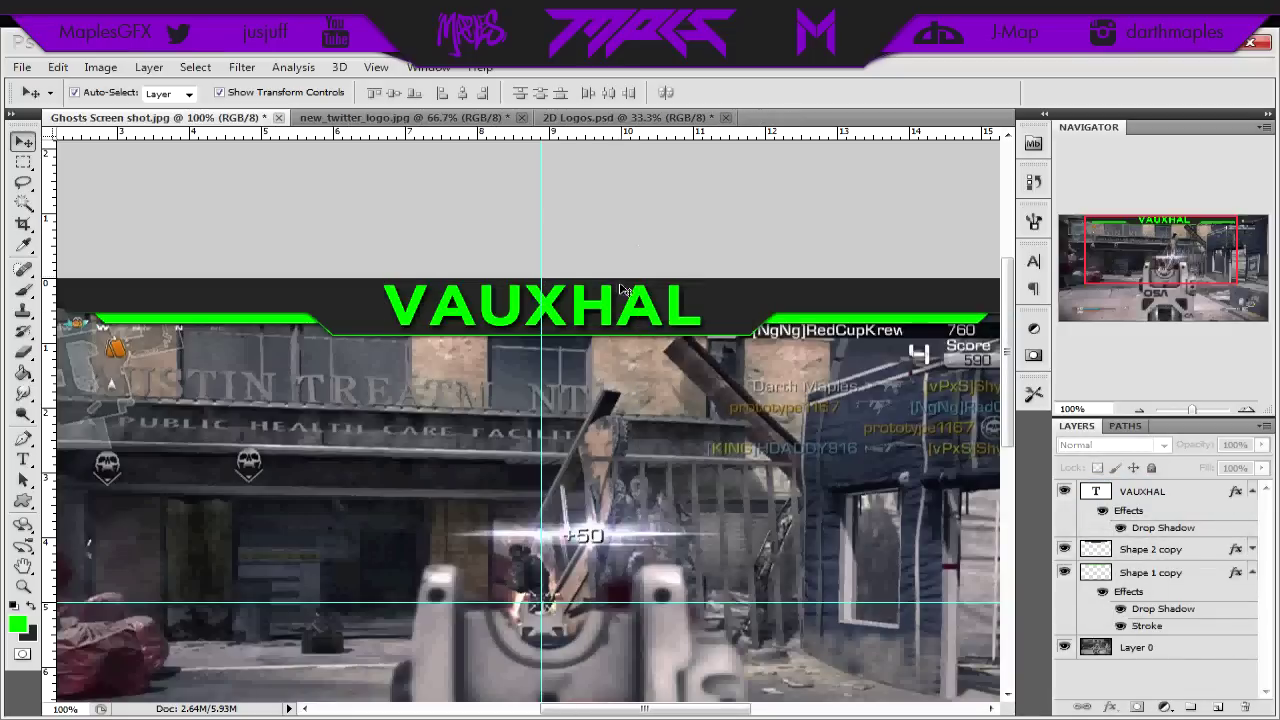
Step: Try the VAUXHAL text in the Aldo the Apache and Electramaniacal fonts
{"action": "left_click_drag", "start_coordinate": [630, 712], "coordinate": [620, 712]}
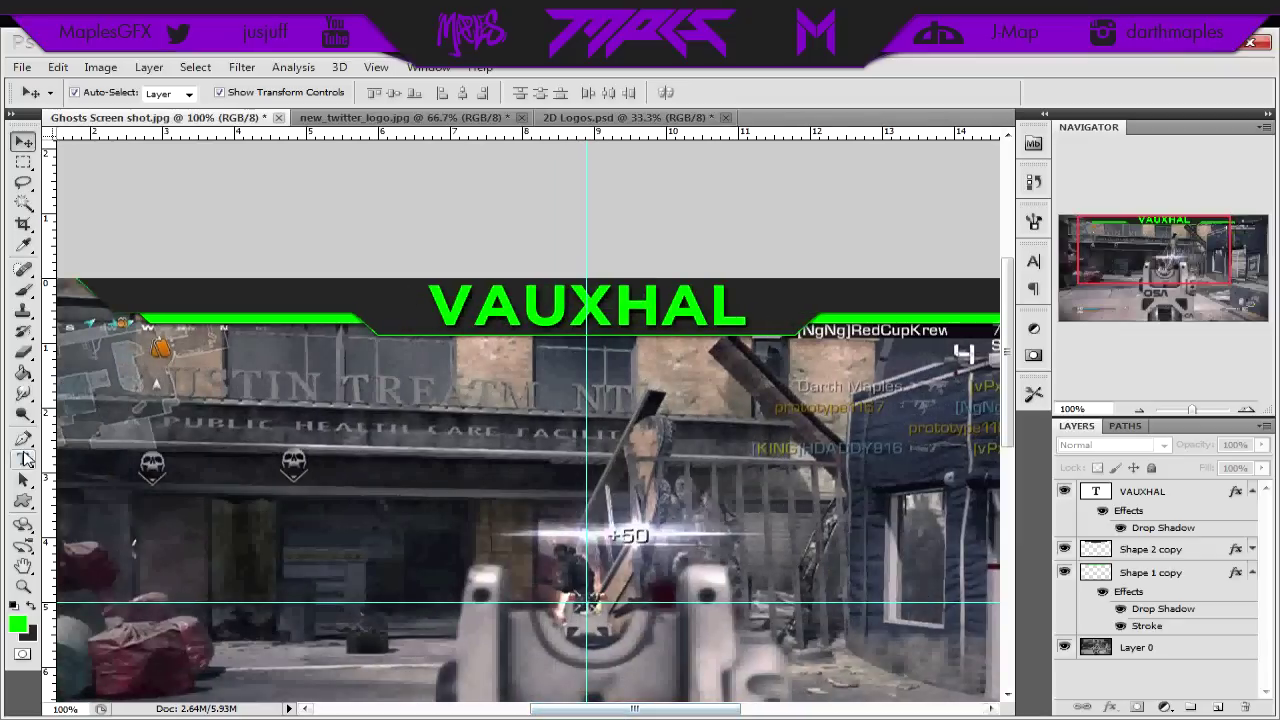
{"action": "left_click", "coordinate": [25, 457]}
{"action": "left_click_drag", "start_coordinate": [430, 305], "coordinate": [746, 305]}
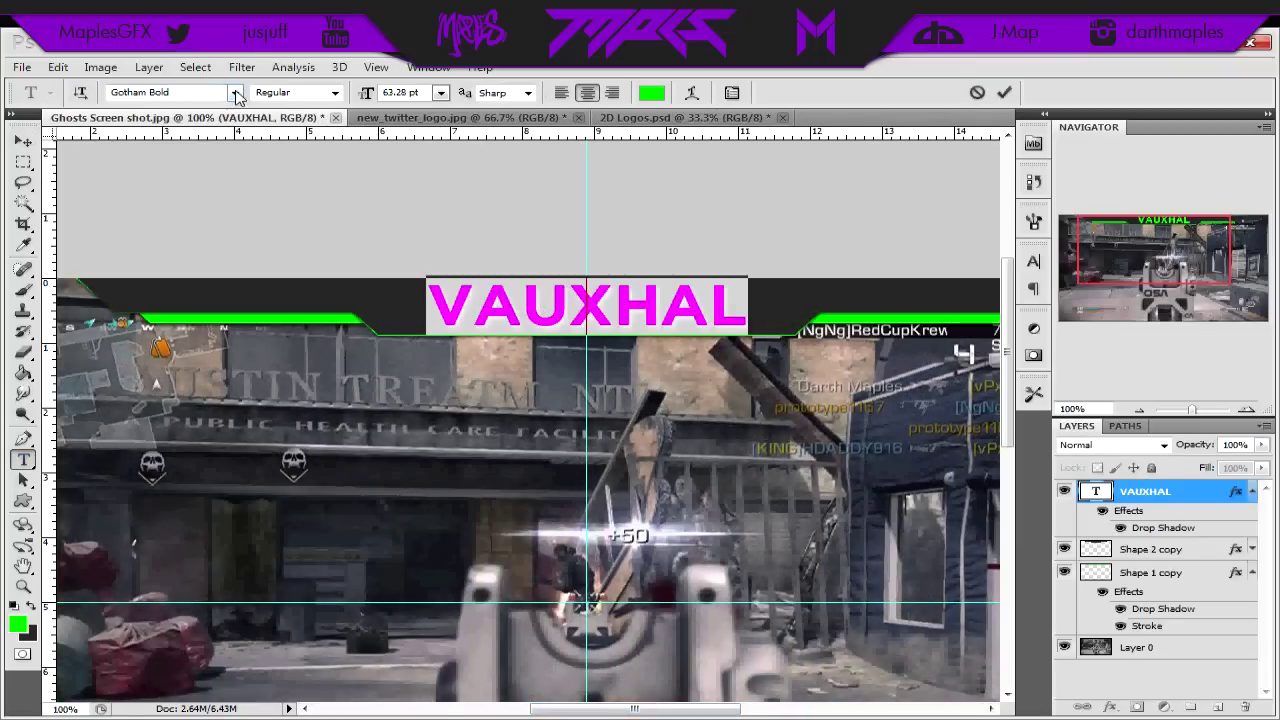
{"action": "left_click", "coordinate": [237, 93]}
{"action": "left_click_drag", "start_coordinate": [445, 315], "coordinate": [430, 148]}
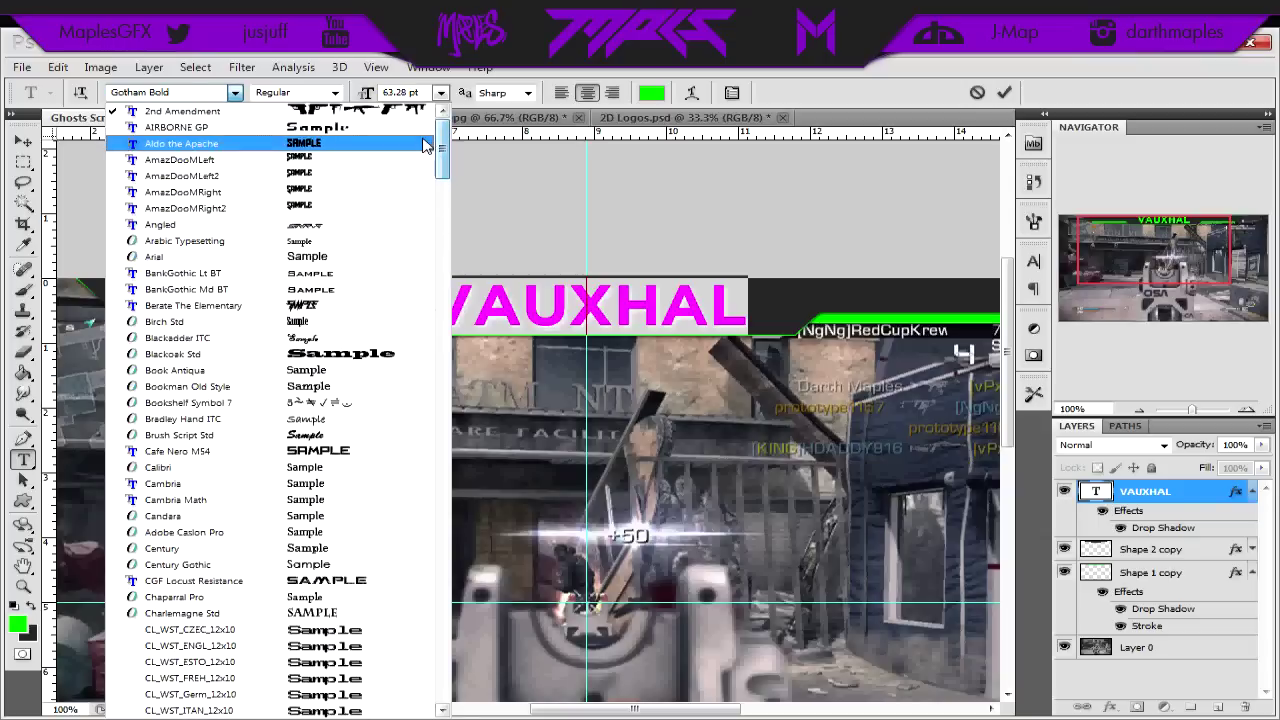
{"action": "left_click", "coordinate": [423, 145]}
{"action": "left_click", "coordinate": [235, 93]}
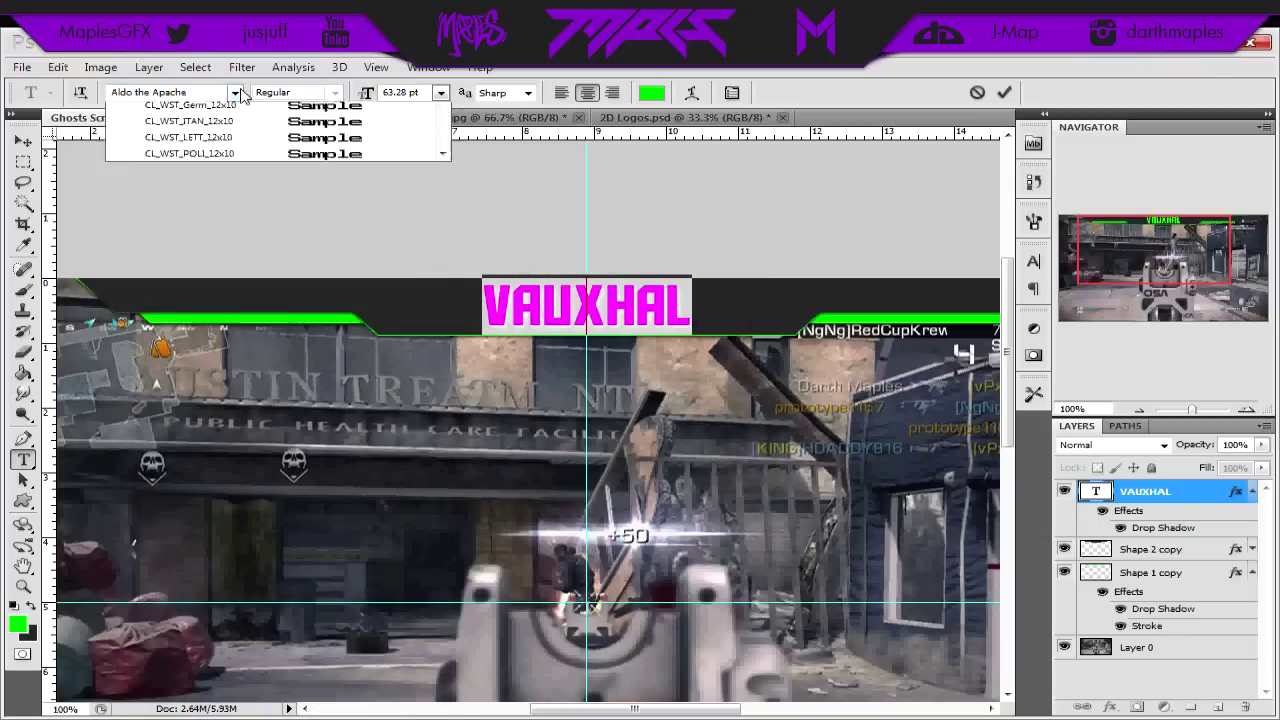
{"action": "left_click_drag", "start_coordinate": [443, 172], "coordinate": [443, 238]}
{"action": "scroll", "coordinate": [443, 246], "scroll_direction": "down", "scroll_amount": 2}
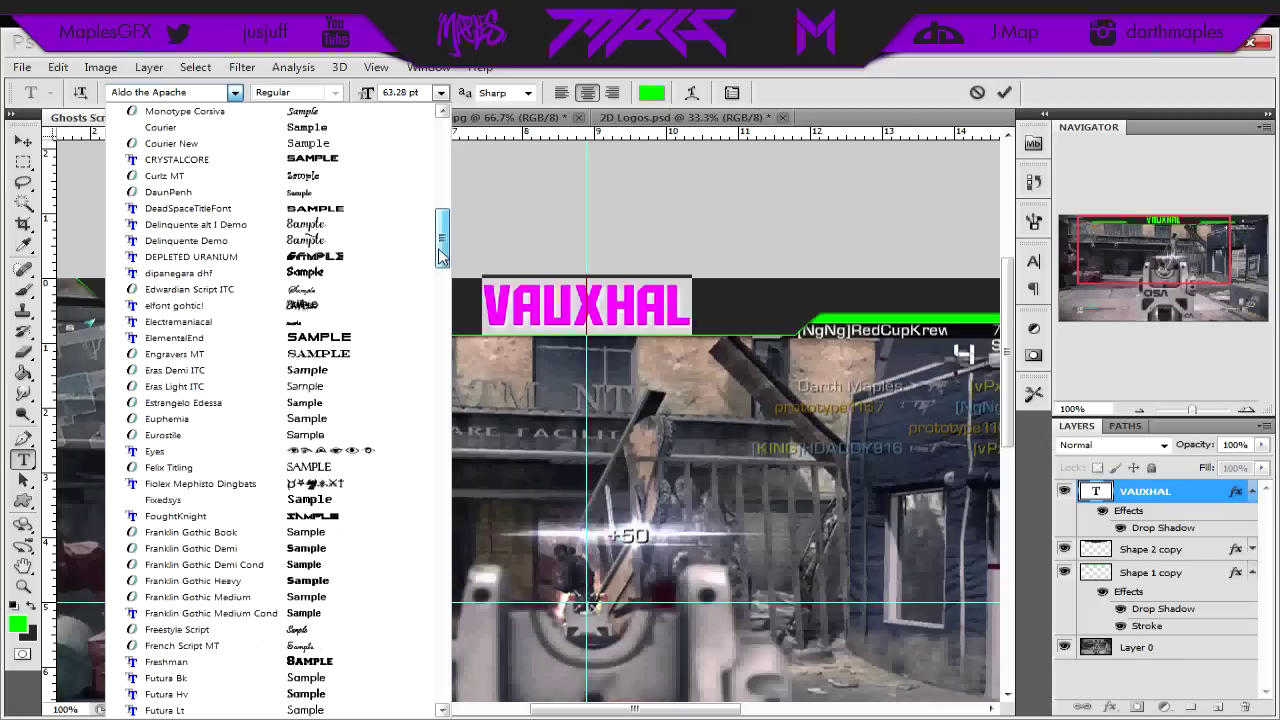
{"action": "left_click", "coordinate": [368, 322]}
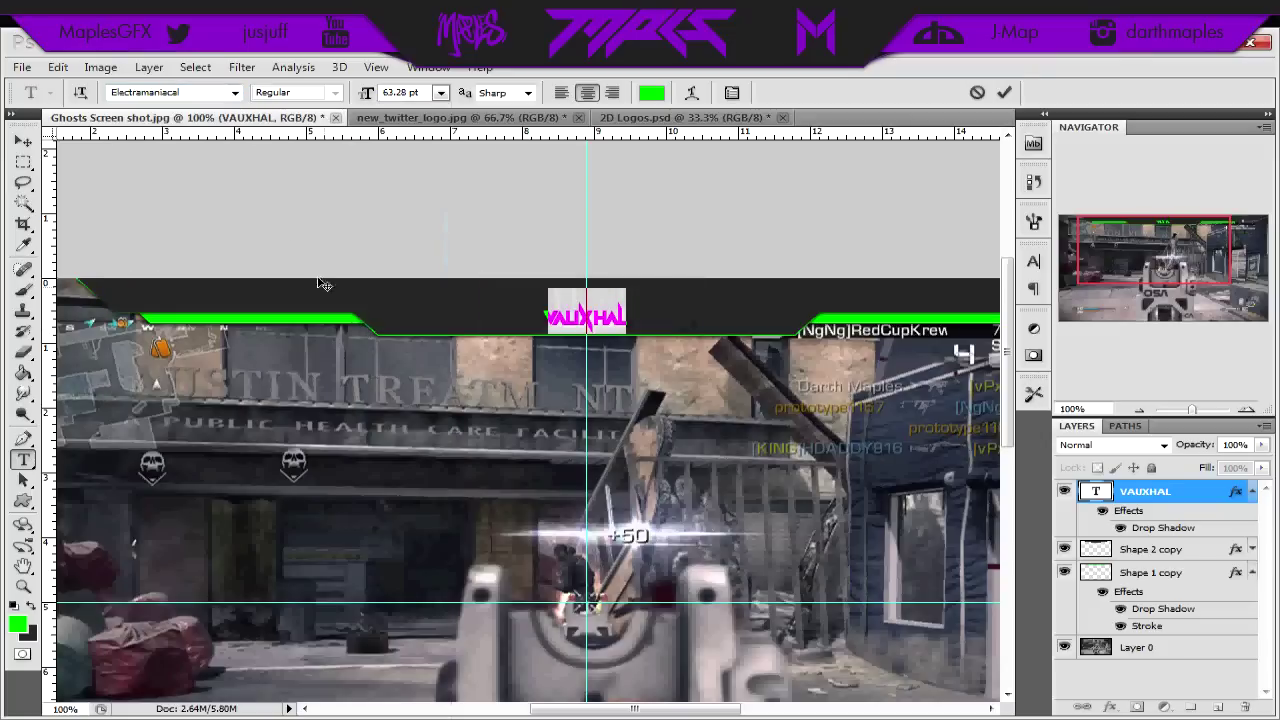
Step: Set the font of the VAUXHAL text to CRYSTALCORE
{"action": "left_click", "coordinate": [235, 92]}
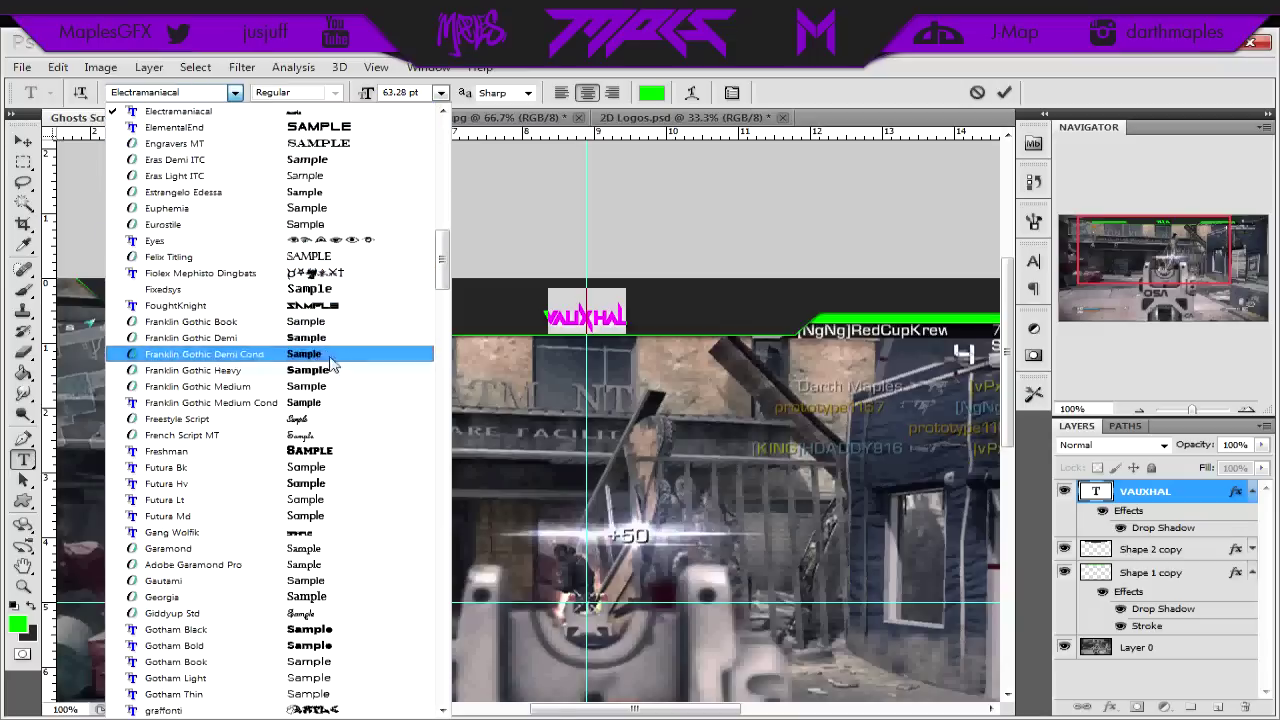
{"action": "scroll", "coordinate": [363, 177], "scroll_direction": "up", "scroll_amount": 4}
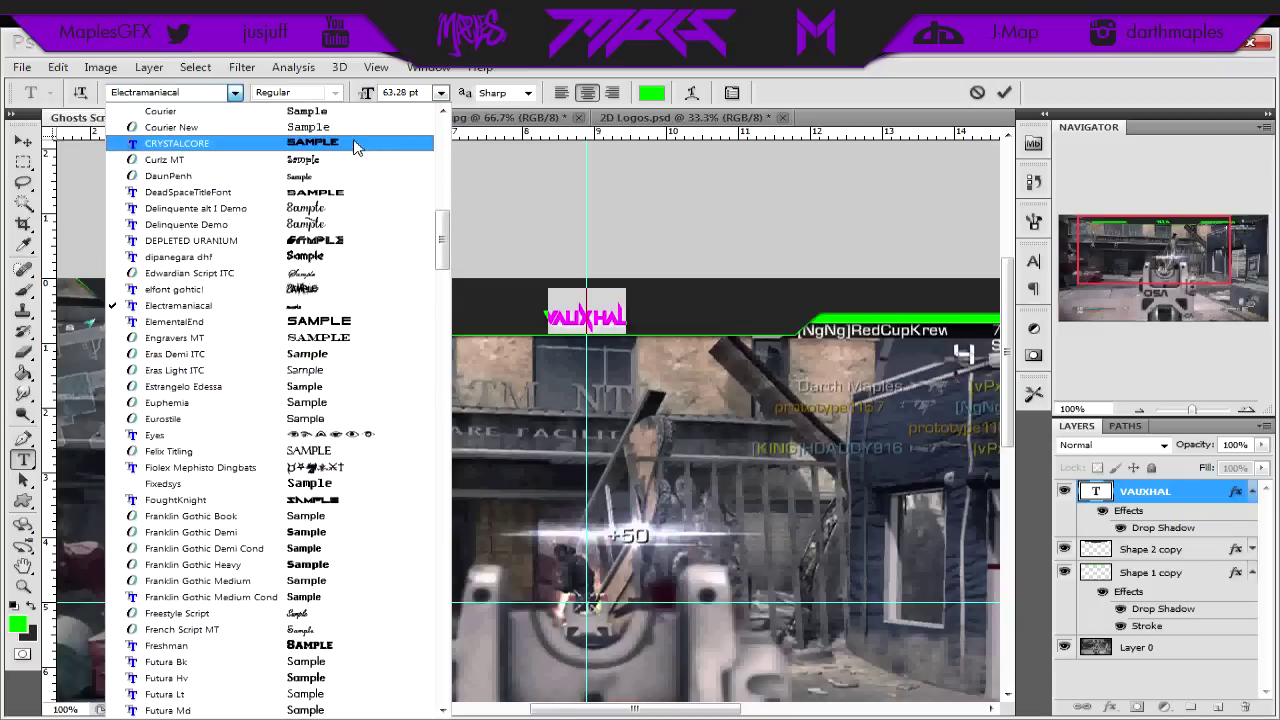
{"action": "left_click", "coordinate": [357, 144]}
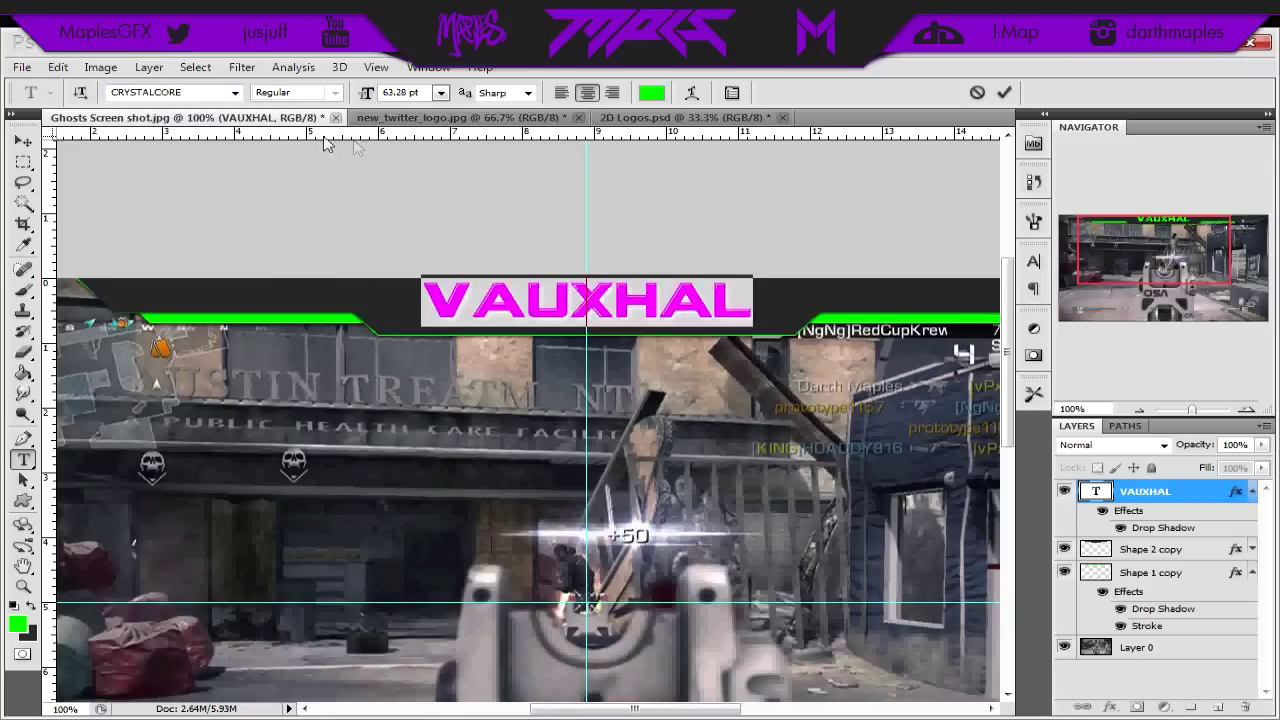
Step: Nudge the VAUXHAL text down to centre it vertically in the overlay, and deselect it
{"action": "left_click", "coordinate": [24, 141]}
{"action": "key", "text": "Down"}
{"action": "key", "text": "Down"}
{"action": "key", "text": "Down"}
{"action": "key", "text": "Down"}
{"action": "key", "text": "Down"}
{"action": "key", "text": "Down"}
{"action": "key", "text": "Down"}
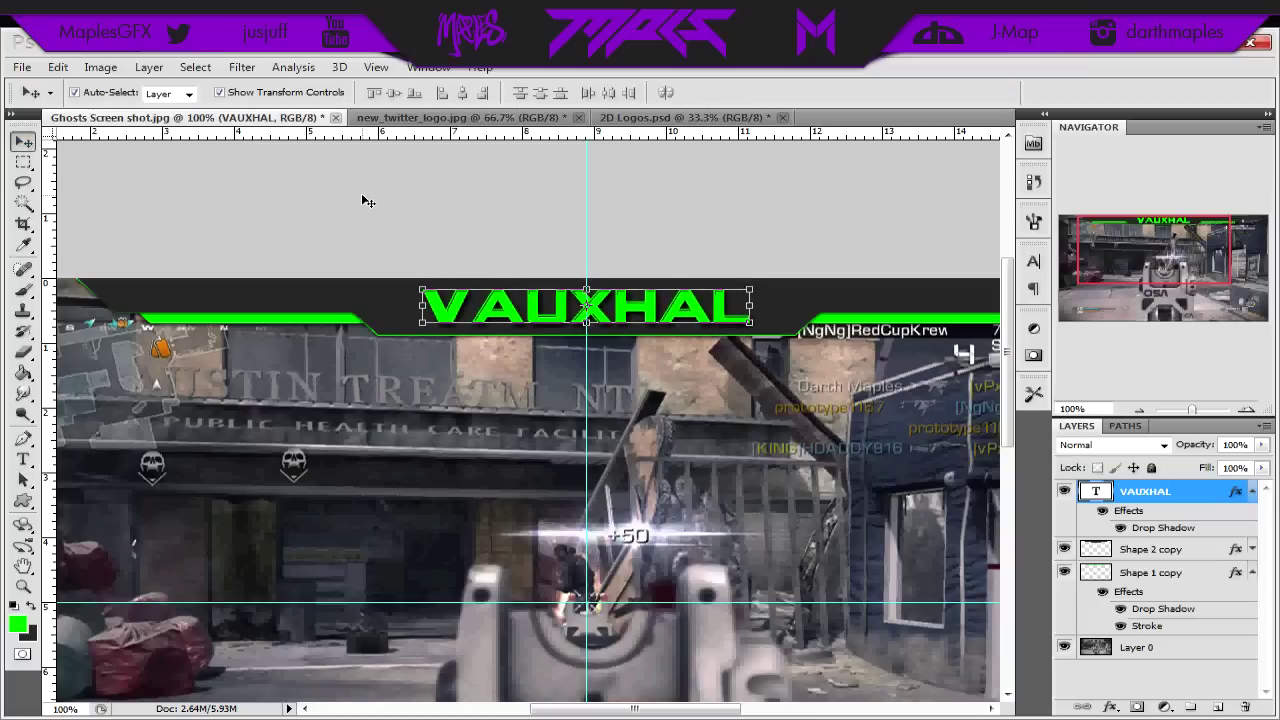
{"action": "left_click", "coordinate": [361, 193]}
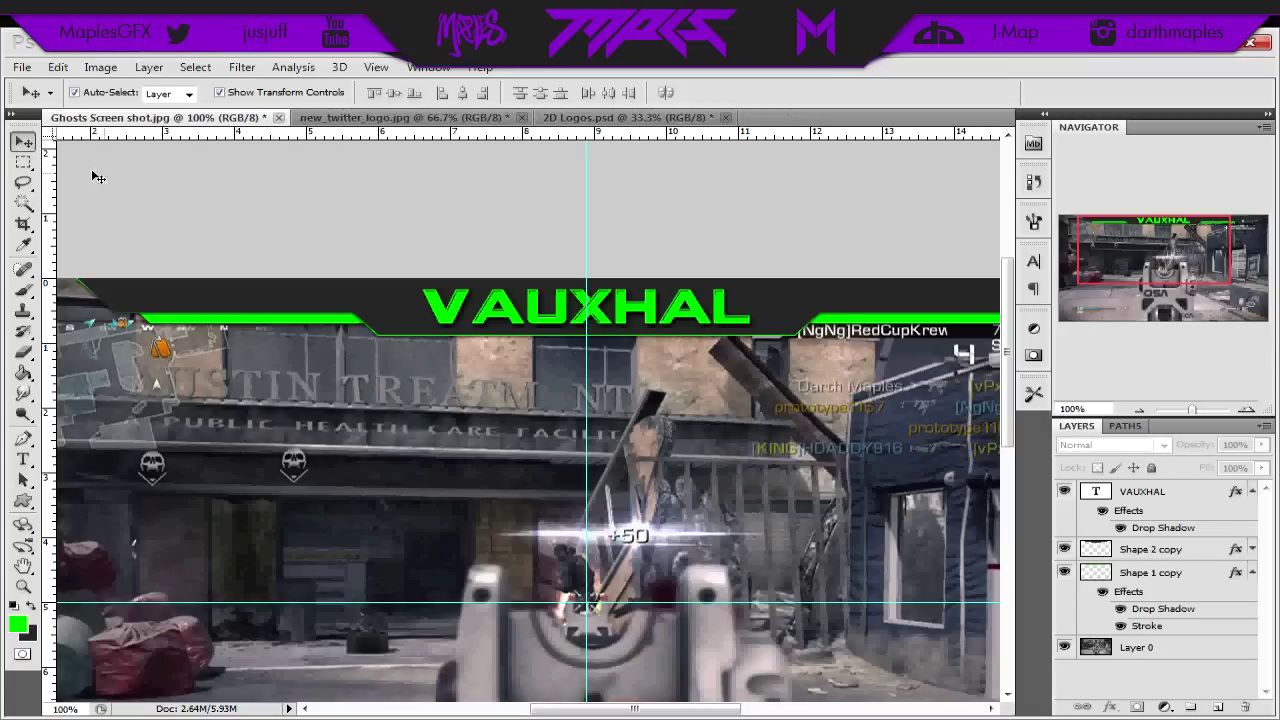
Step: Collapse the effects lists of the VAUXHAL and Shape 1 copy layers
{"action": "left_click", "coordinate": [24, 459]}
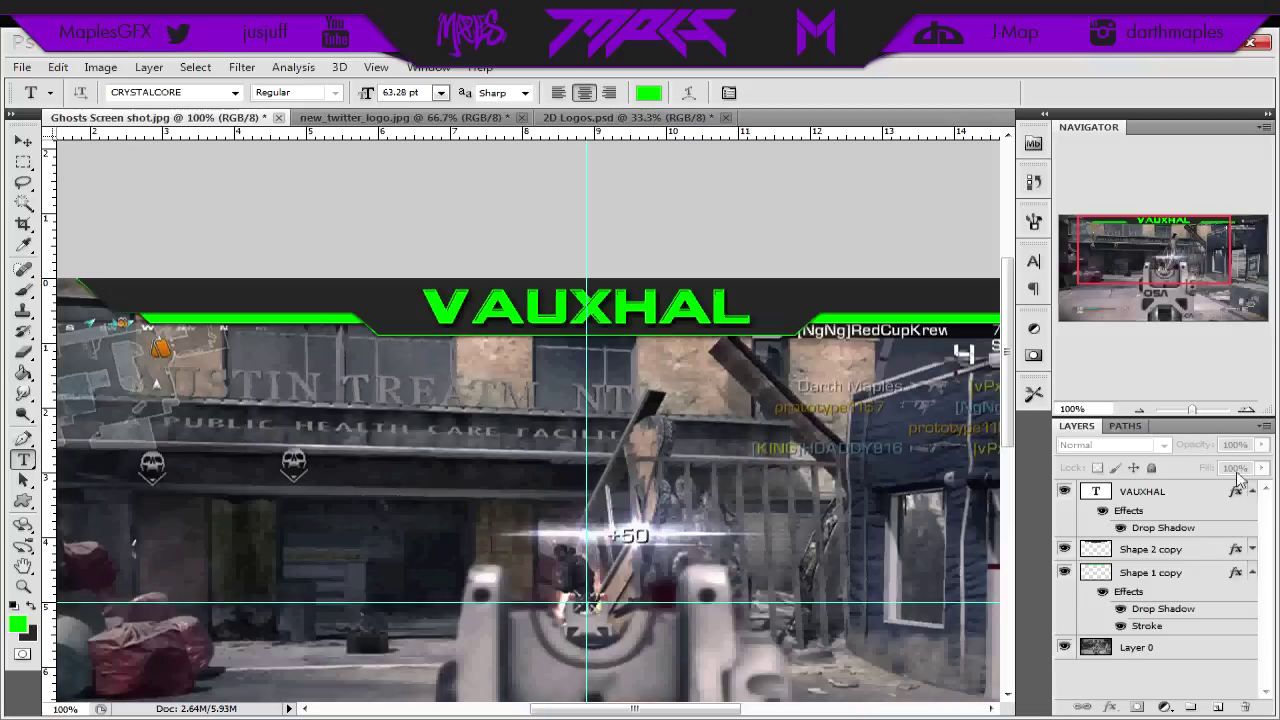
{"action": "left_click", "coordinate": [1252, 491]}
{"action": "left_click", "coordinate": [1252, 538]}
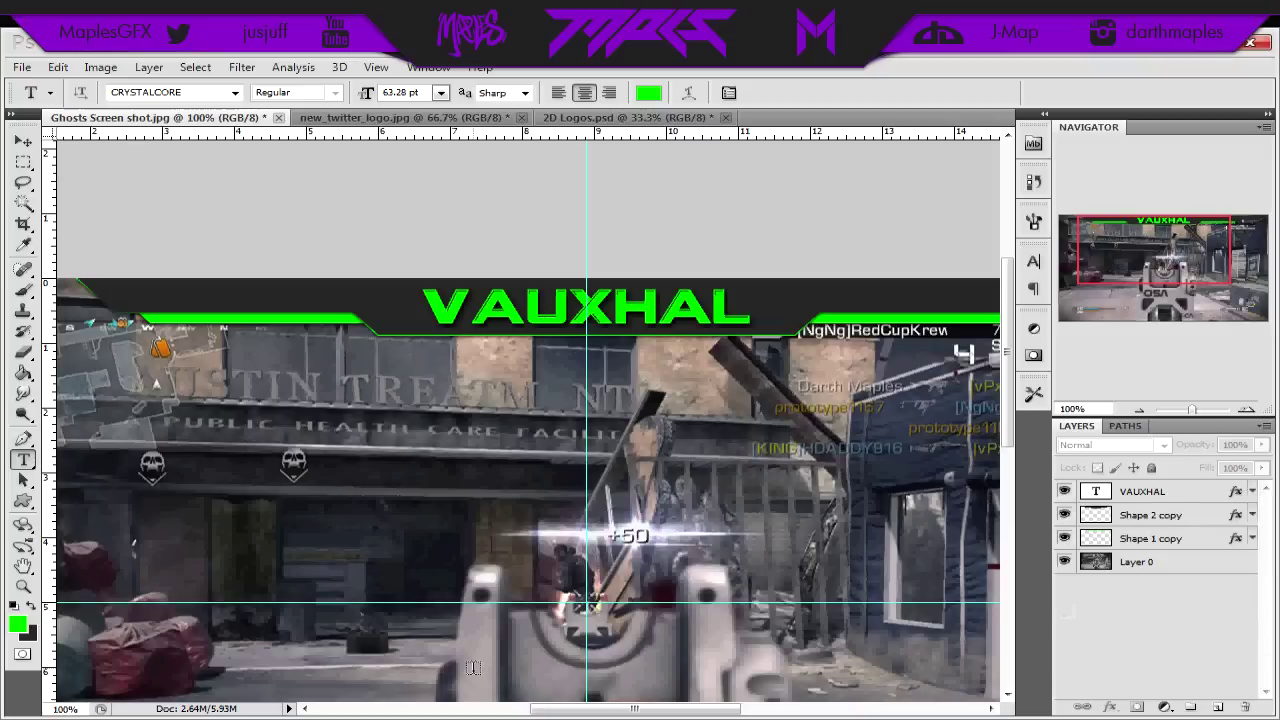
Step: Copy both the Shape 1 and Layer 0 layers from new_twitter_logo.jpg into the Ghosts Screen shot.jpg document
{"action": "left_click_drag", "start_coordinate": [559, 708], "coordinate": [587, 690]}
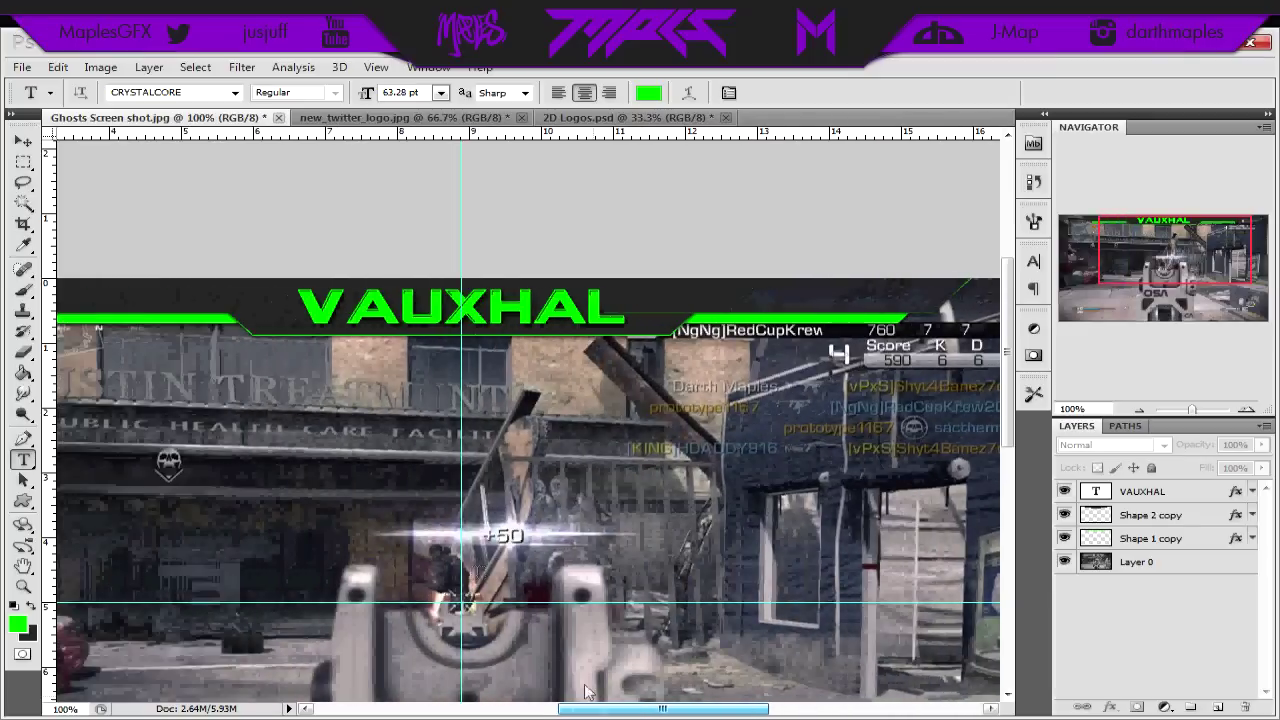
{"action": "left_click", "coordinate": [23, 141]}
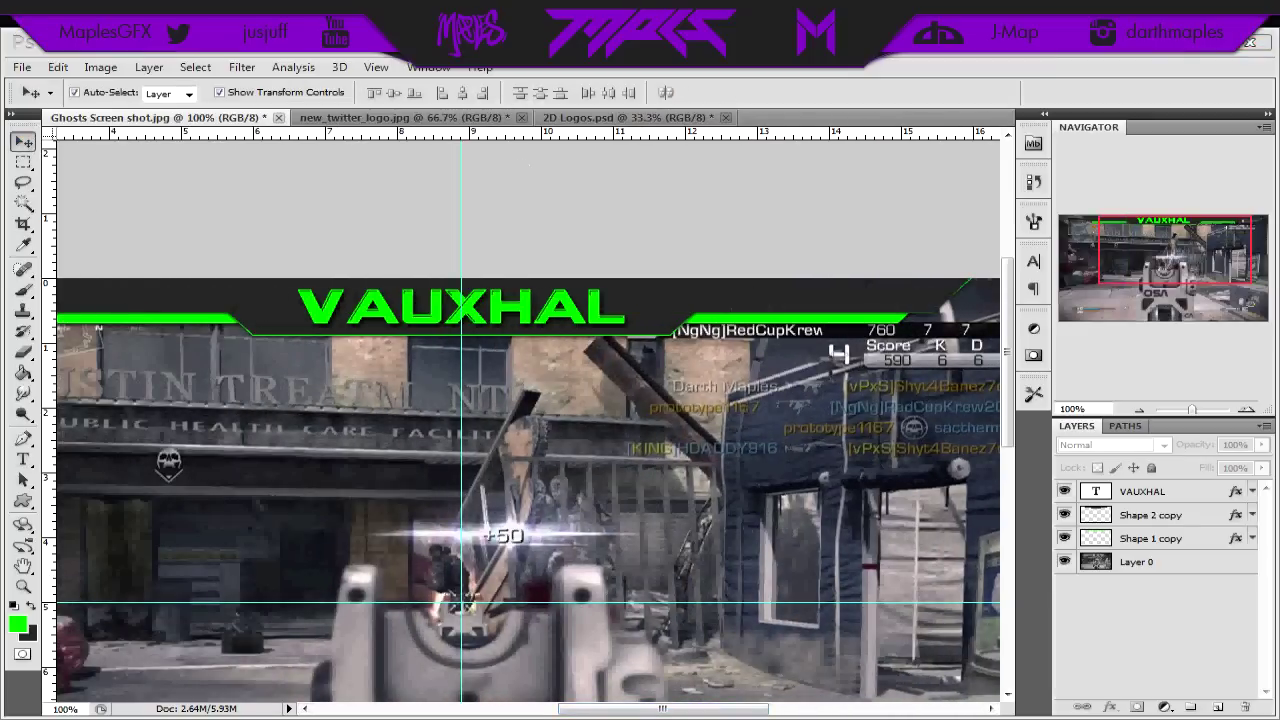
{"action": "key", "text": "alt+Tab"}
{"action": "key", "text": "alt+Tab"}
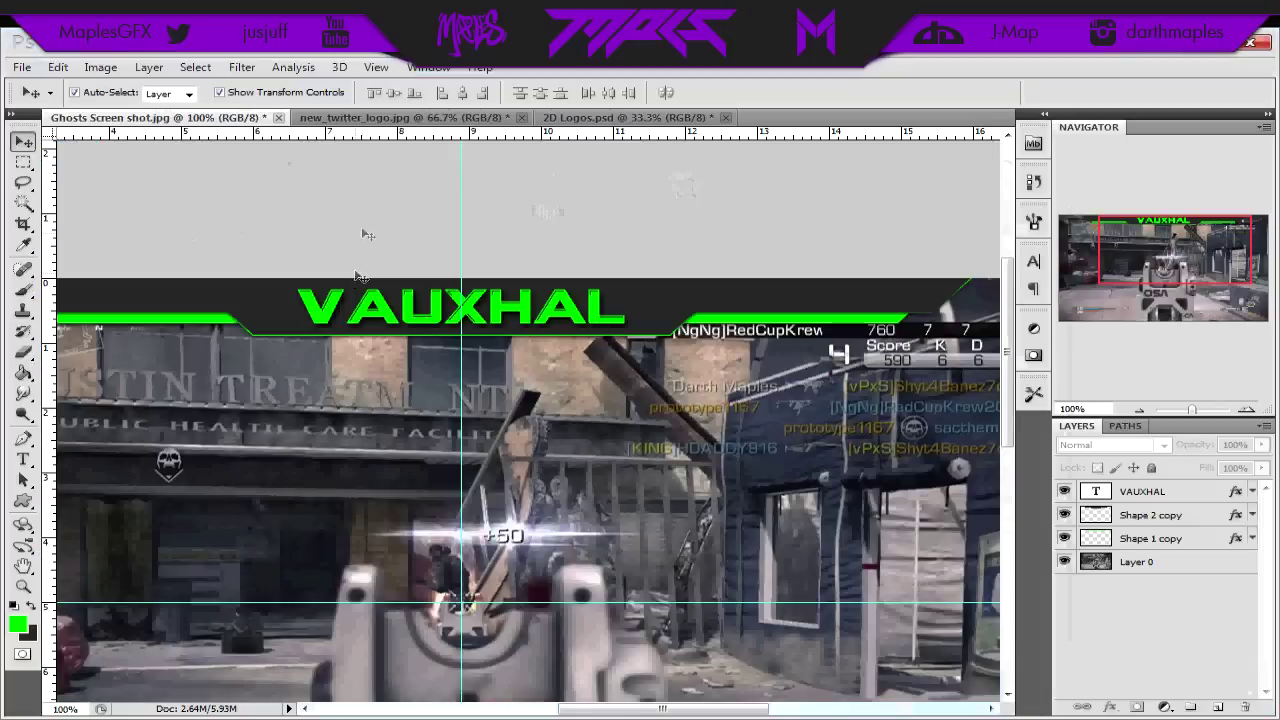
{"action": "left_click", "coordinate": [400, 118]}
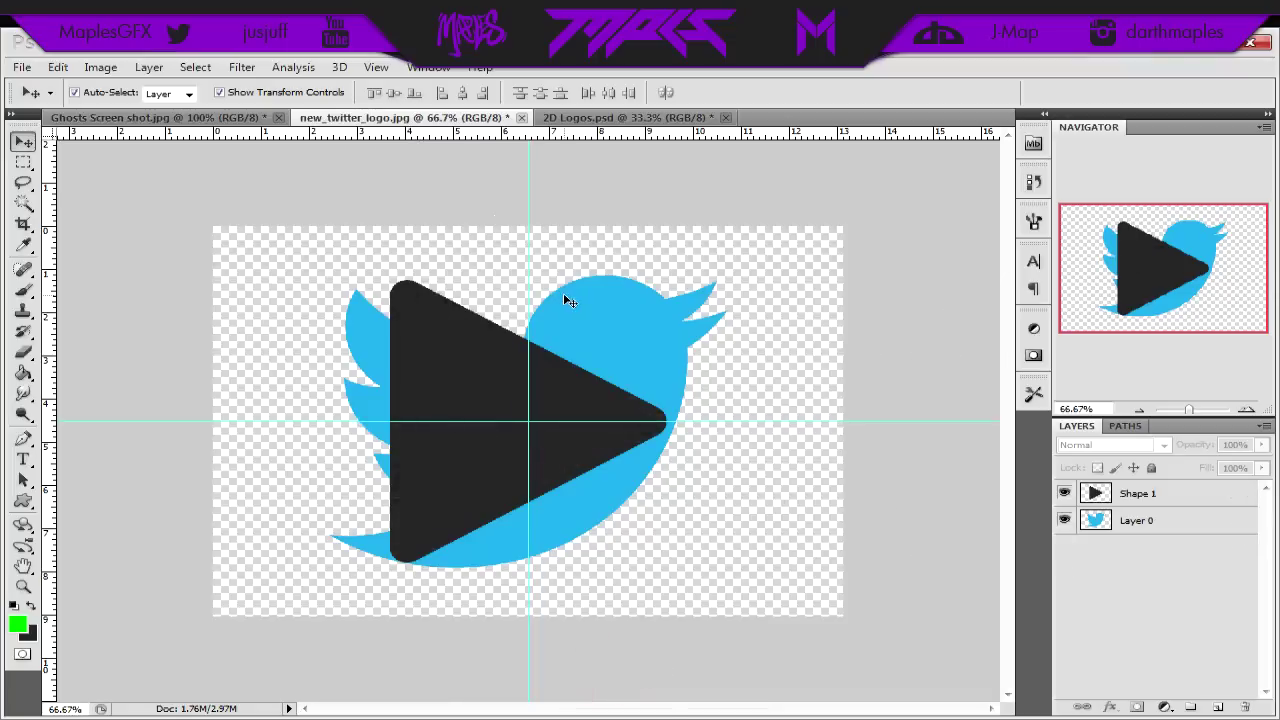
{"action": "left_click", "coordinate": [1226, 492]}
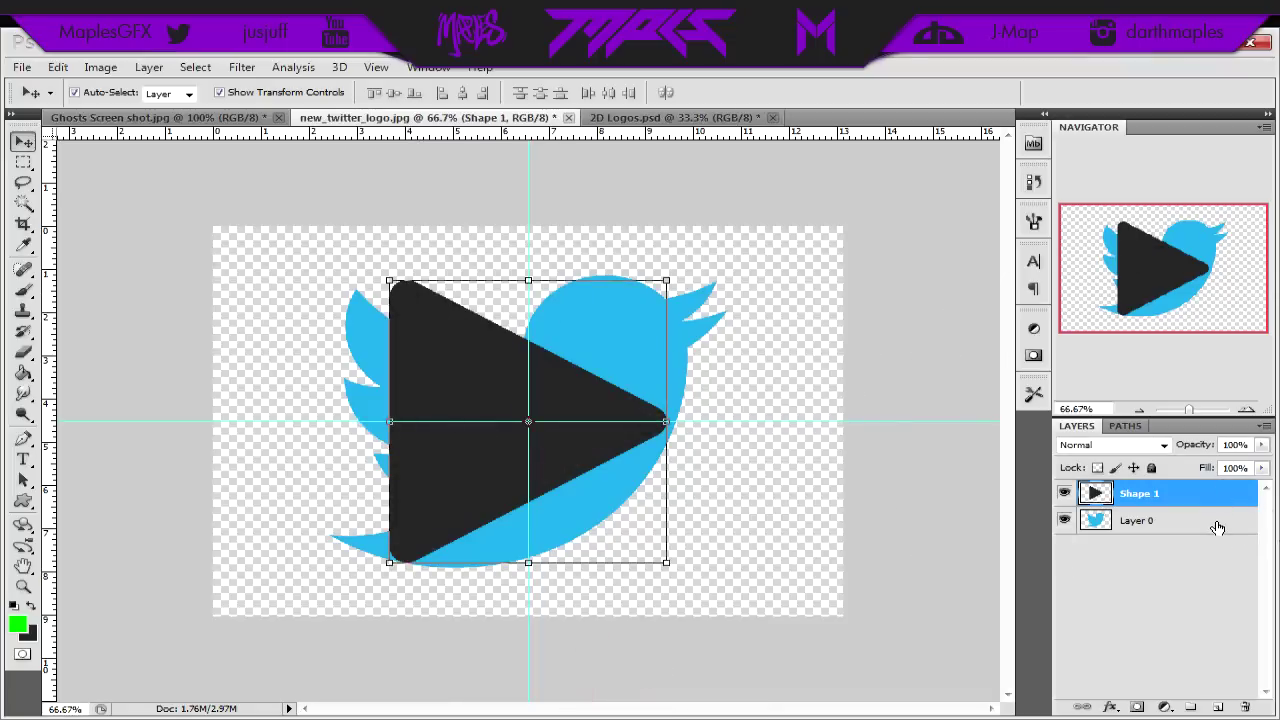
{"action": "left_click", "coordinate": [1213, 524], "text": "shift"}
{"action": "left_click_drag", "start_coordinate": [658, 376], "coordinate": [592, 439]}
Step: Scale the copied Twitter logo layers to 4.83% and place them on the overlay to the left of the VAUXHAL text
{"action": "key", "text": "ctrl+t"}
{"action": "left_click_drag", "start_coordinate": [747, 295], "coordinate": [226, 282]}
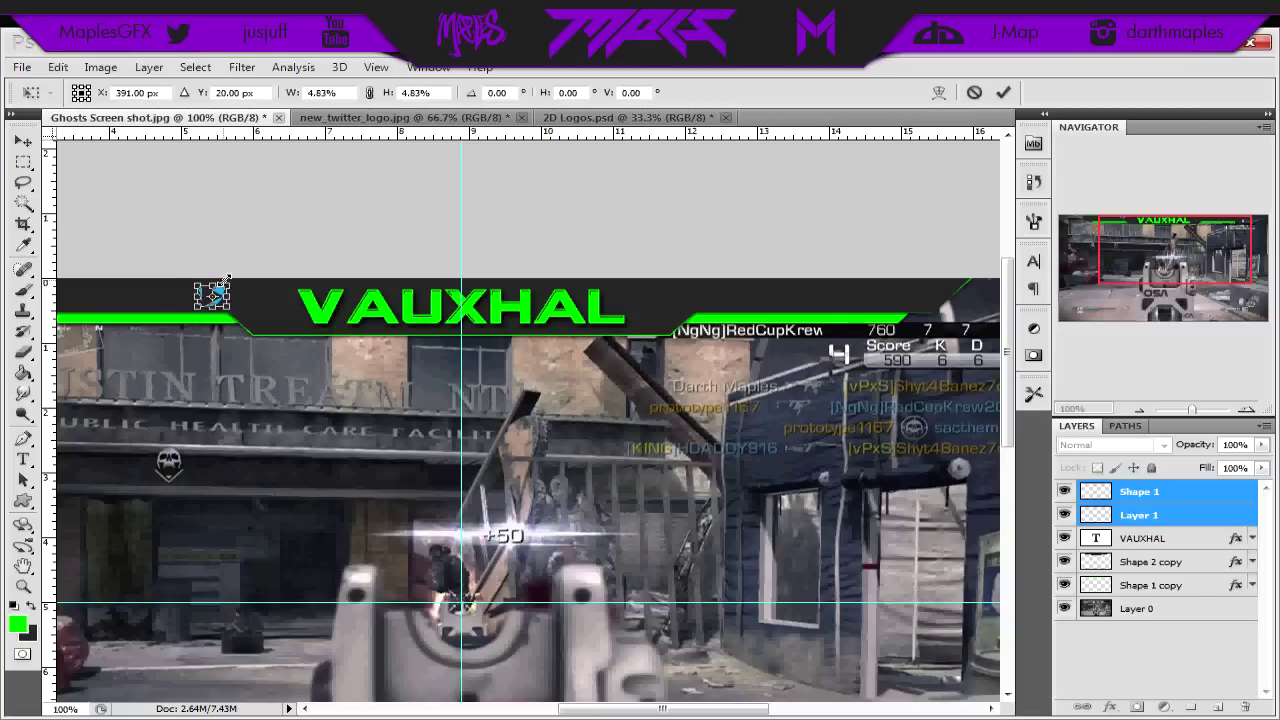
{"action": "key", "text": "Return"}
{"action": "left_click", "coordinate": [298, 223]}
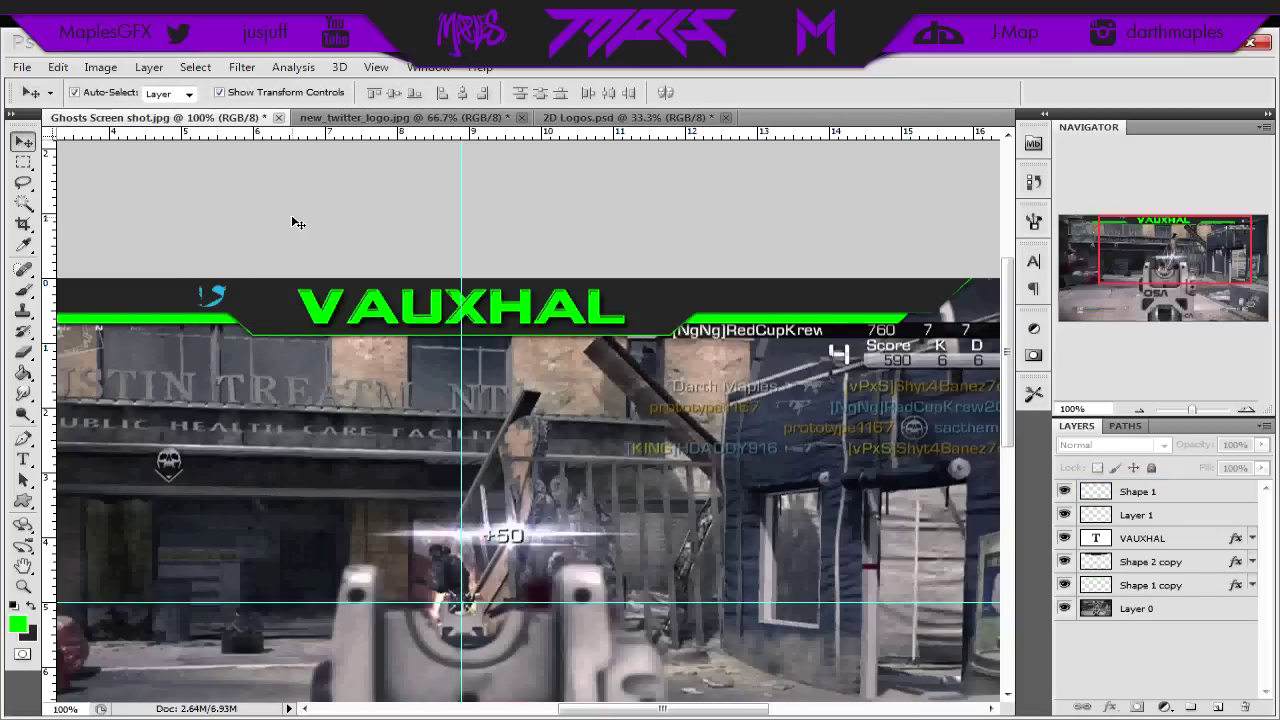
Step: Move the Shape 1 play icon layer horizontally along the overlay to the right of the VAUXHAL title
{"action": "left_click", "coordinate": [1227, 491]}
{"action": "key", "text": "shift+Right"}
{"action": "key", "text": "shift+Right"}
{"action": "key", "text": "shift+Right"}
{"action": "key", "text": "shift+Right"}
{"action": "key", "text": "shift+Right"}
{"action": "key", "text": "shift+Right"}
{"action": "key", "text": "shift+Right"}
{"action": "key", "text": "shift+Right"}
{"action": "key", "text": "shift+Right"}
{"action": "key", "text": "shift+Right"}
{"action": "key", "text": "shift+Right"}
{"action": "key", "text": "shift+Right"}
{"action": "key", "text": "shift+Right"}
{"action": "key", "text": "shift+Right"}
{"action": "key", "text": "shift+Right"}
{"action": "key", "text": "shift+Right"}
{"action": "key", "text": "shift+Right"}
{"action": "key", "text": "shift+Right"}
{"action": "key", "text": "shift+Right"}
{"action": "key", "text": "shift+Right"}
{"action": "key", "text": "shift+Right"}
{"action": "key", "text": "shift+Right"}
{"action": "key", "text": "shift+Right"}
{"action": "key", "text": "shift+Right"}
{"action": "key", "text": "shift+Right"}
{"action": "key", "text": "shift+Right"}
{"action": "key", "text": "shift+Right"}
{"action": "key", "text": "shift+Right"}
{"action": "key", "text": "shift+Right"}
{"action": "key", "text": "shift+Right"}
{"action": "key", "text": "shift+Right"}
{"action": "key", "text": "shift+Right"}
{"action": "key", "text": "shift+Right"}
{"action": "key", "text": "shift+Right"}
{"action": "key", "text": "shift+Right"}
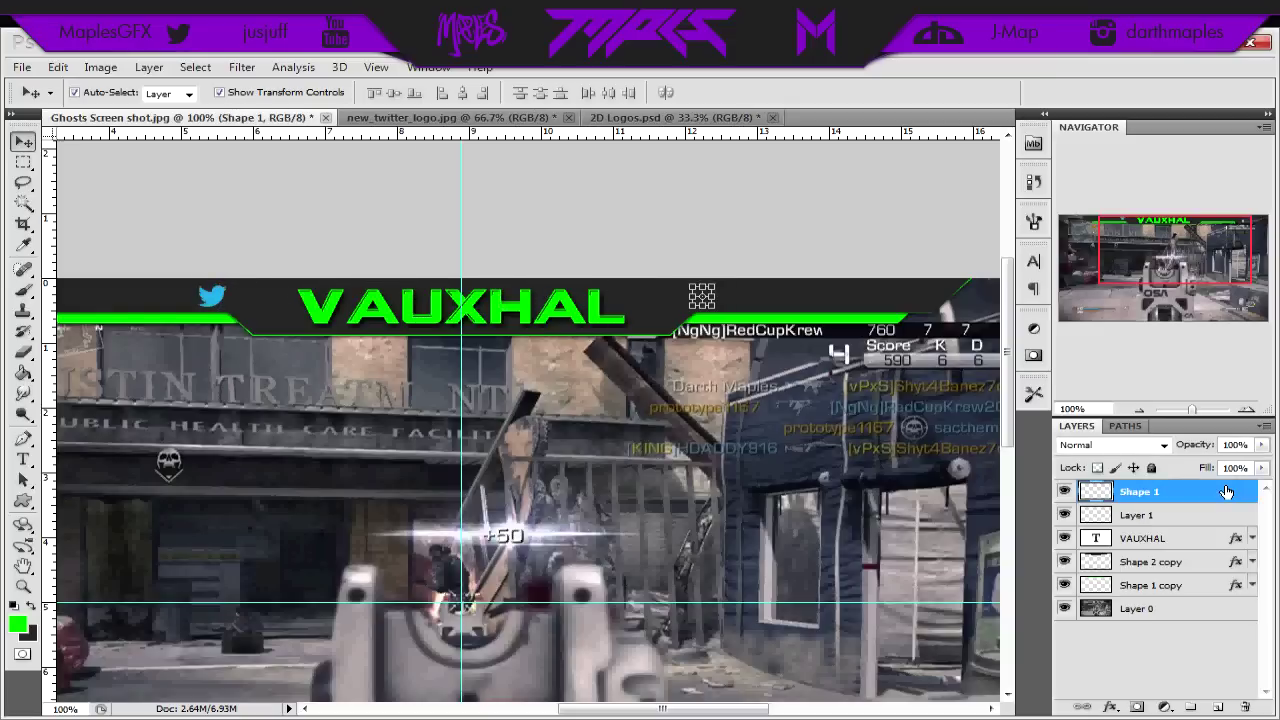
Step: Add a Color Overlay to the Shape 1 play icon, using the green #02ff02 sampled from the VAUXHAL text
{"action": "double_click", "coordinate": [1227, 491]}
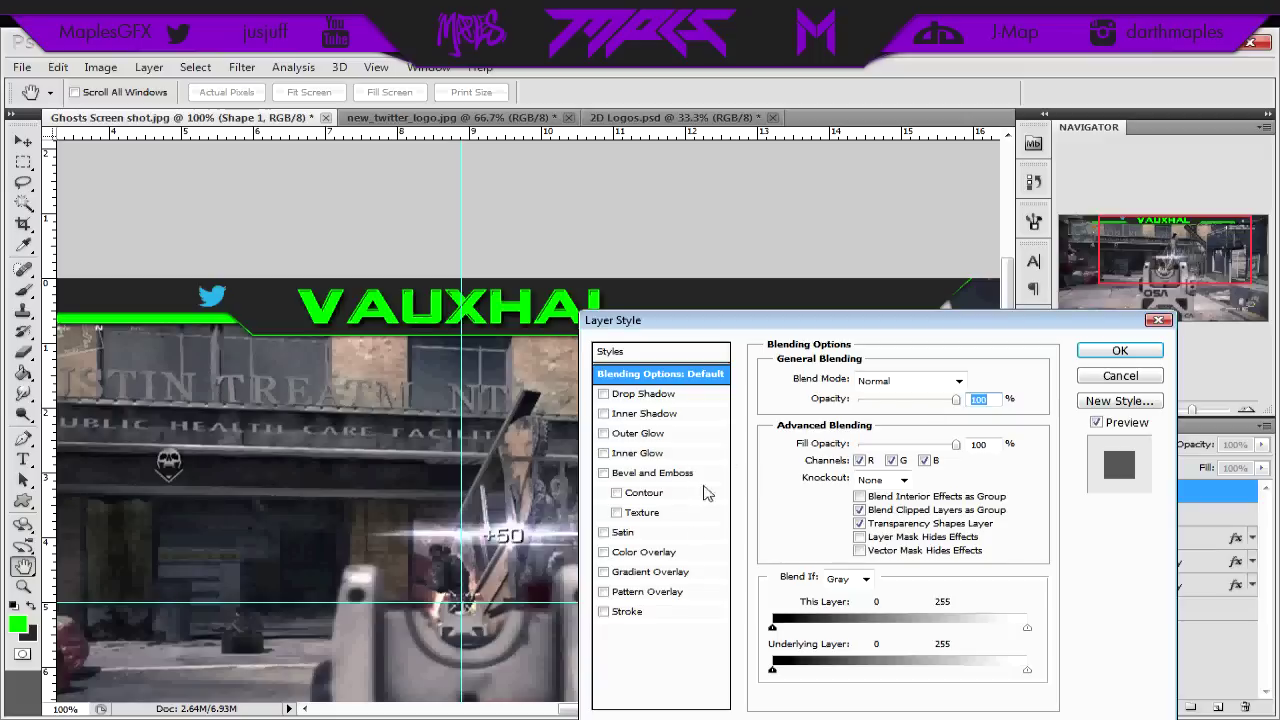
{"action": "left_click", "coordinate": [645, 553]}
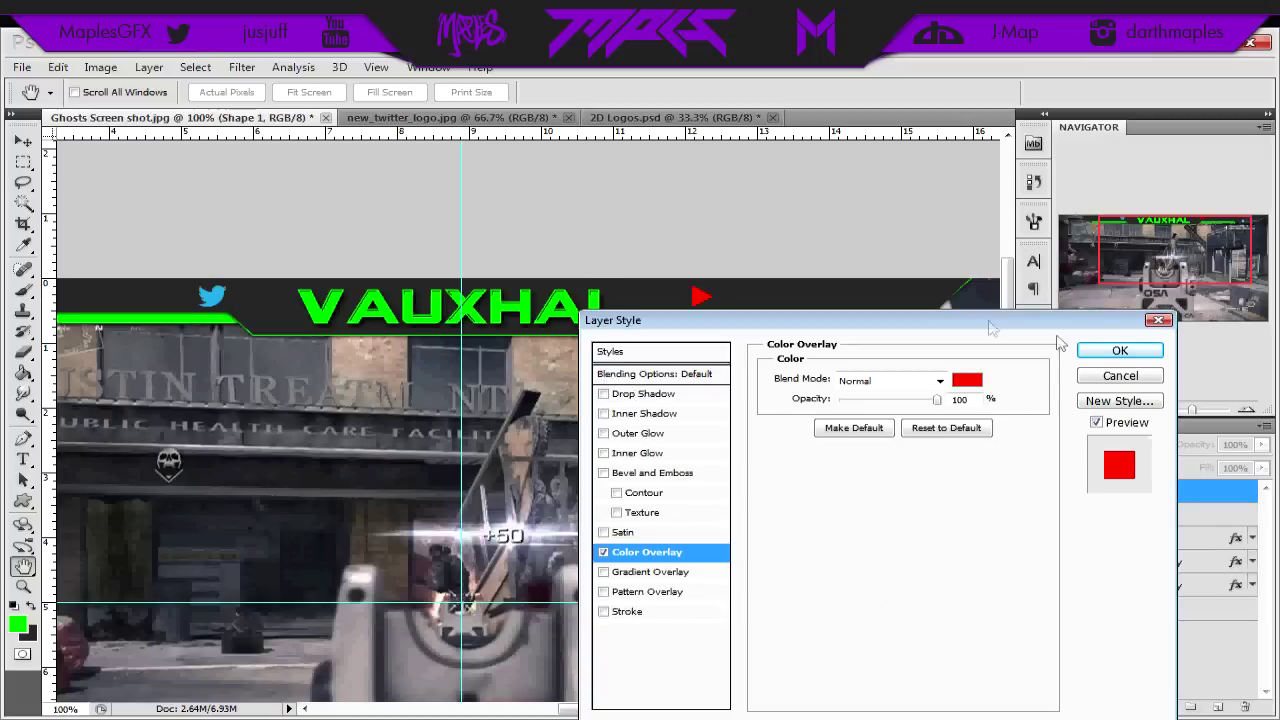
{"action": "left_click", "coordinate": [970, 380]}
{"action": "left_click", "coordinate": [596, 298]}
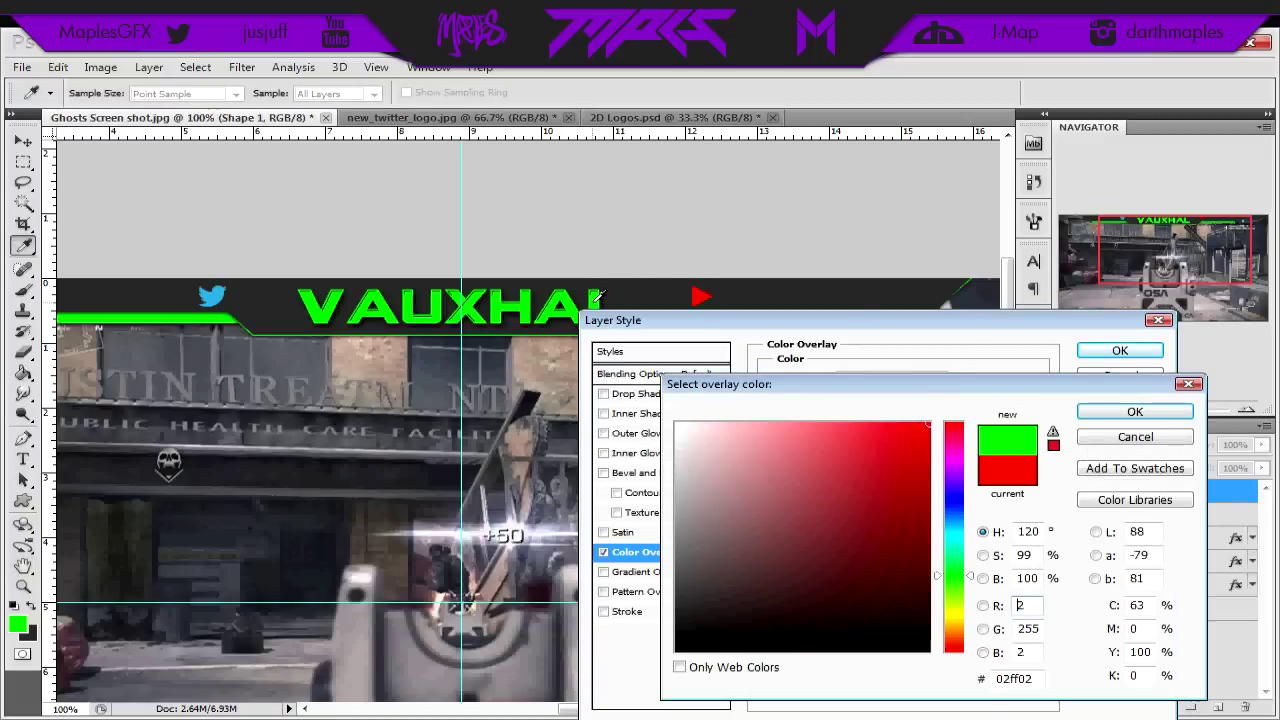
{"action": "left_click", "coordinate": [1110, 413]}
Step: Add a Drop Shadow to the play icon with global light off, a 120° angle and a 3 px distance
{"action": "left_click", "coordinate": [676, 393]}
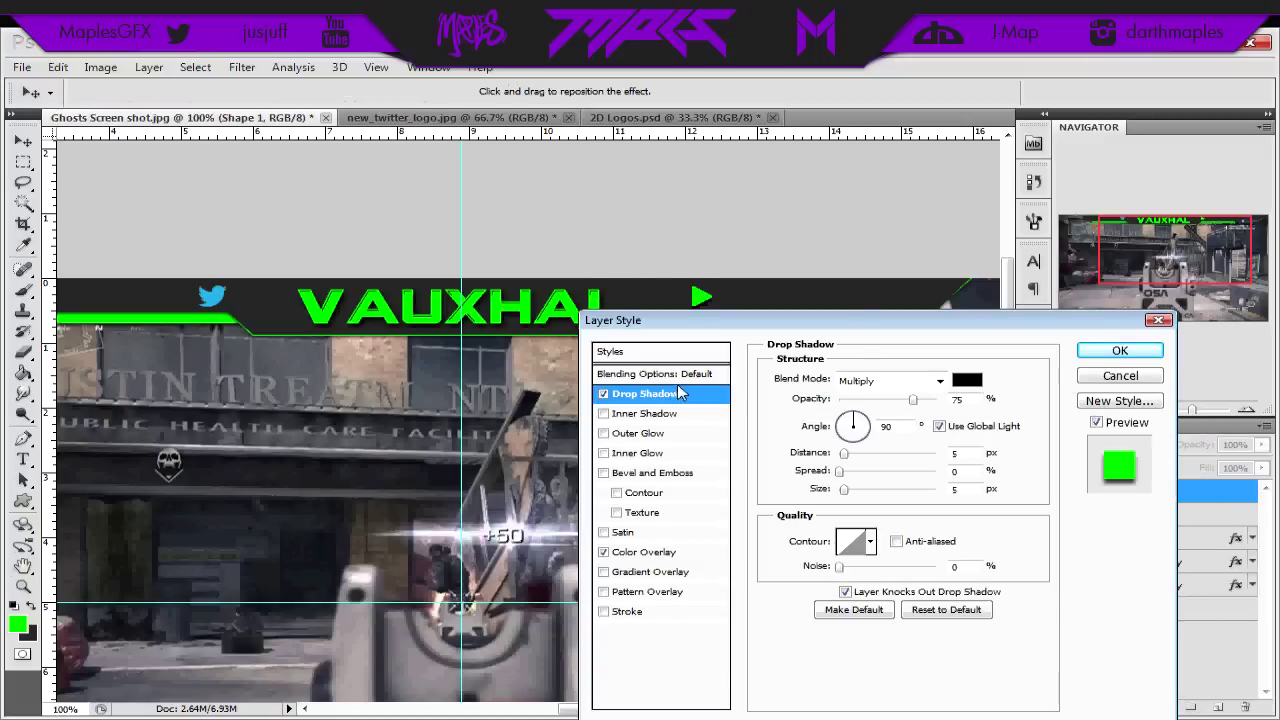
{"action": "left_click", "coordinate": [938, 427]}
{"action": "left_click", "coordinate": [958, 452]}
{"action": "key", "text": "Down"}
{"action": "key", "text": "Down"}
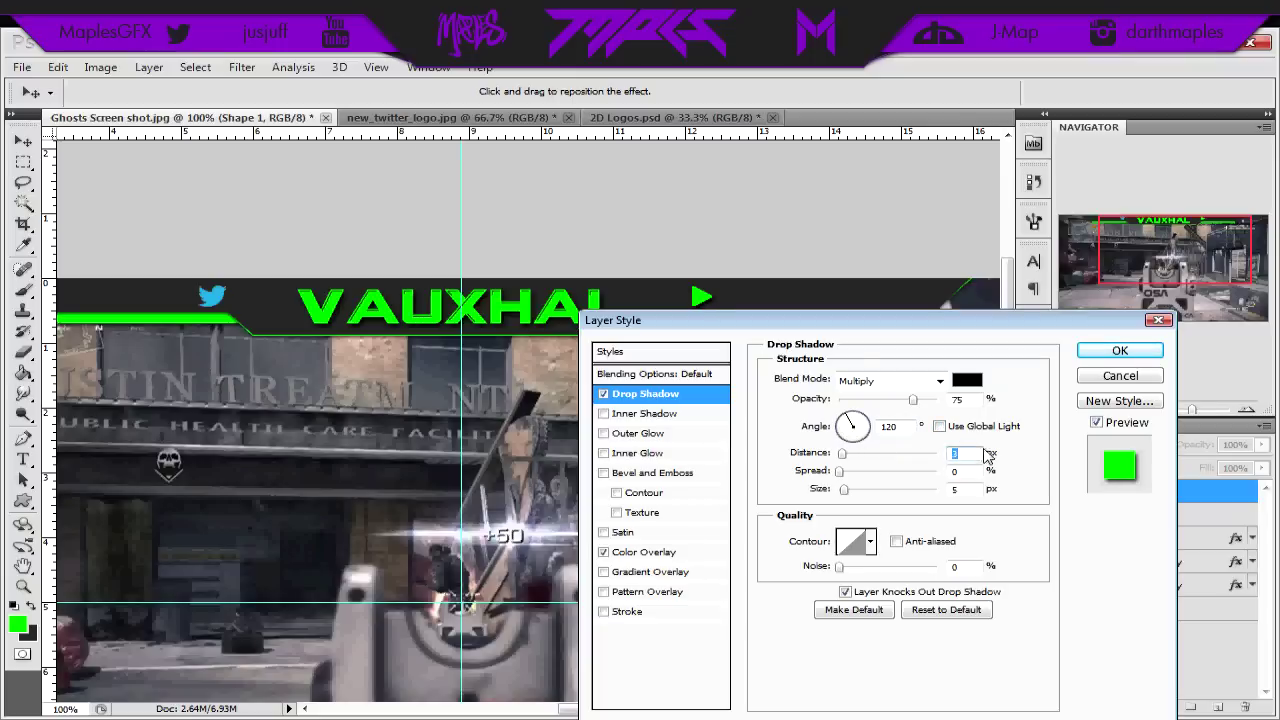
{"action": "left_click", "coordinate": [1110, 354]}
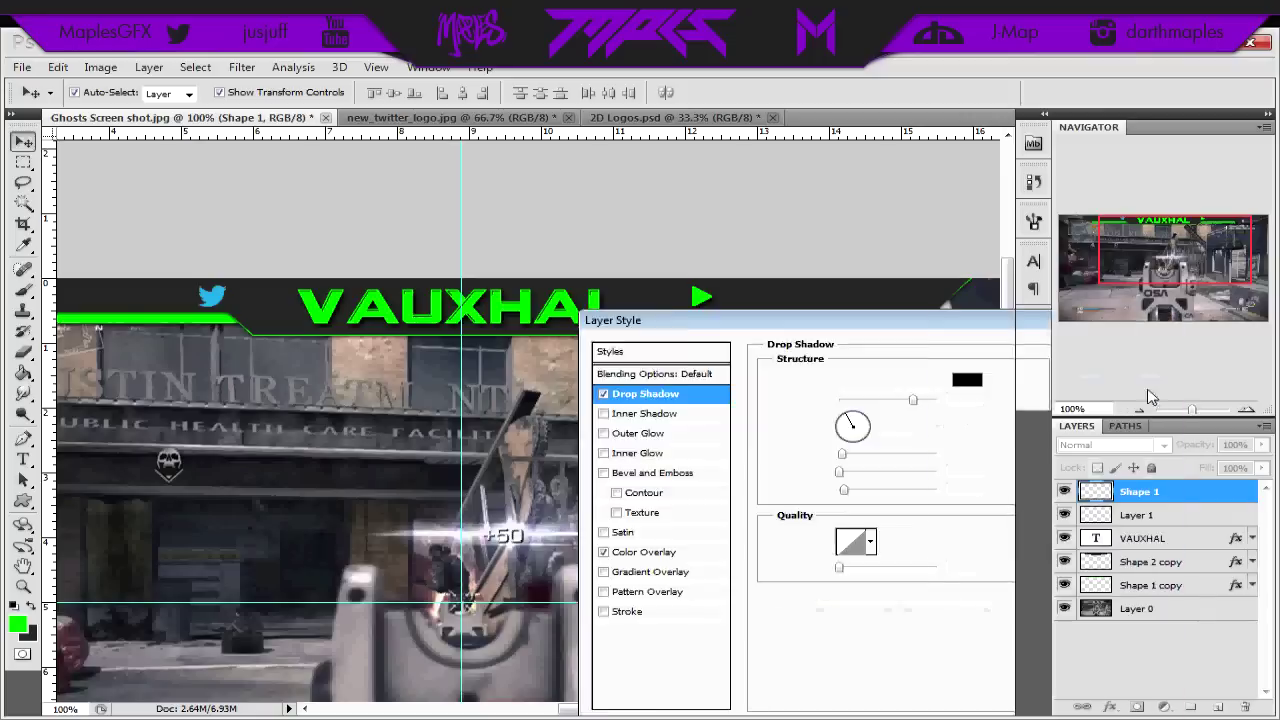
Step: Copy the Shape 1 layer style and paste it onto the Twitter logo's Layer 1
{"action": "left_click", "coordinate": [1252, 491]}
{"action": "right_click", "coordinate": [1208, 494]}
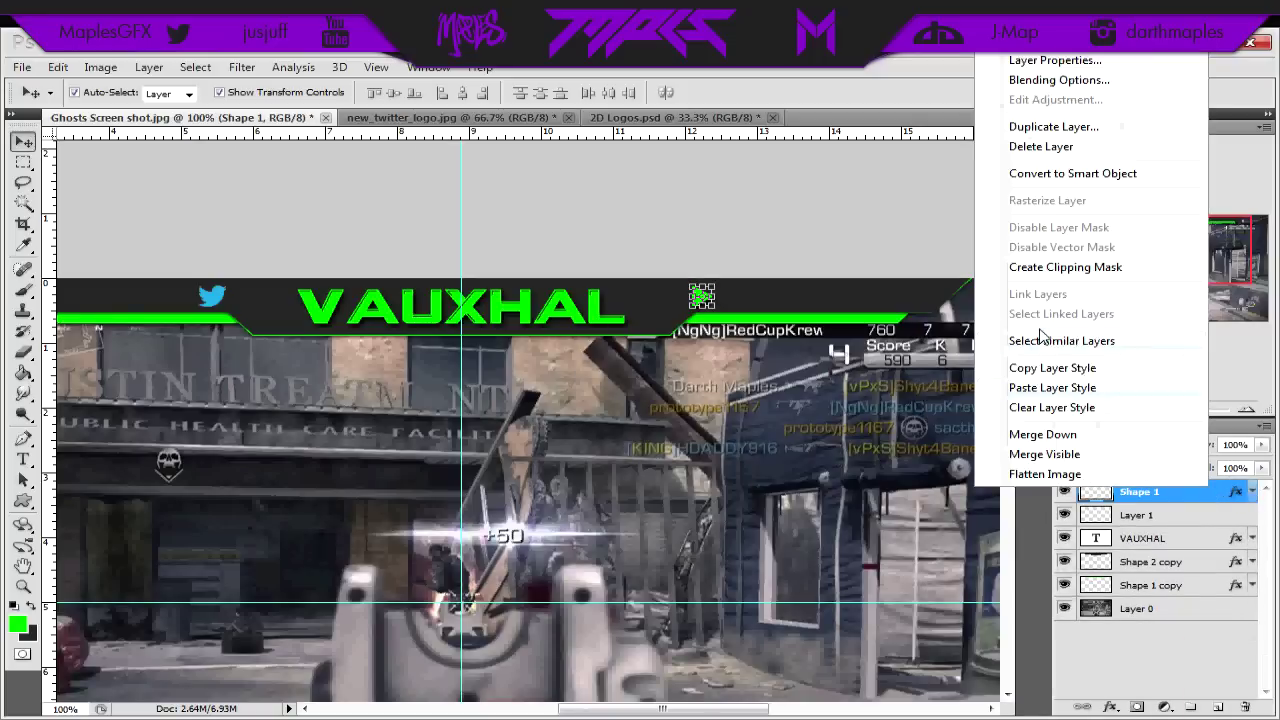
{"action": "left_click", "coordinate": [1060, 369]}
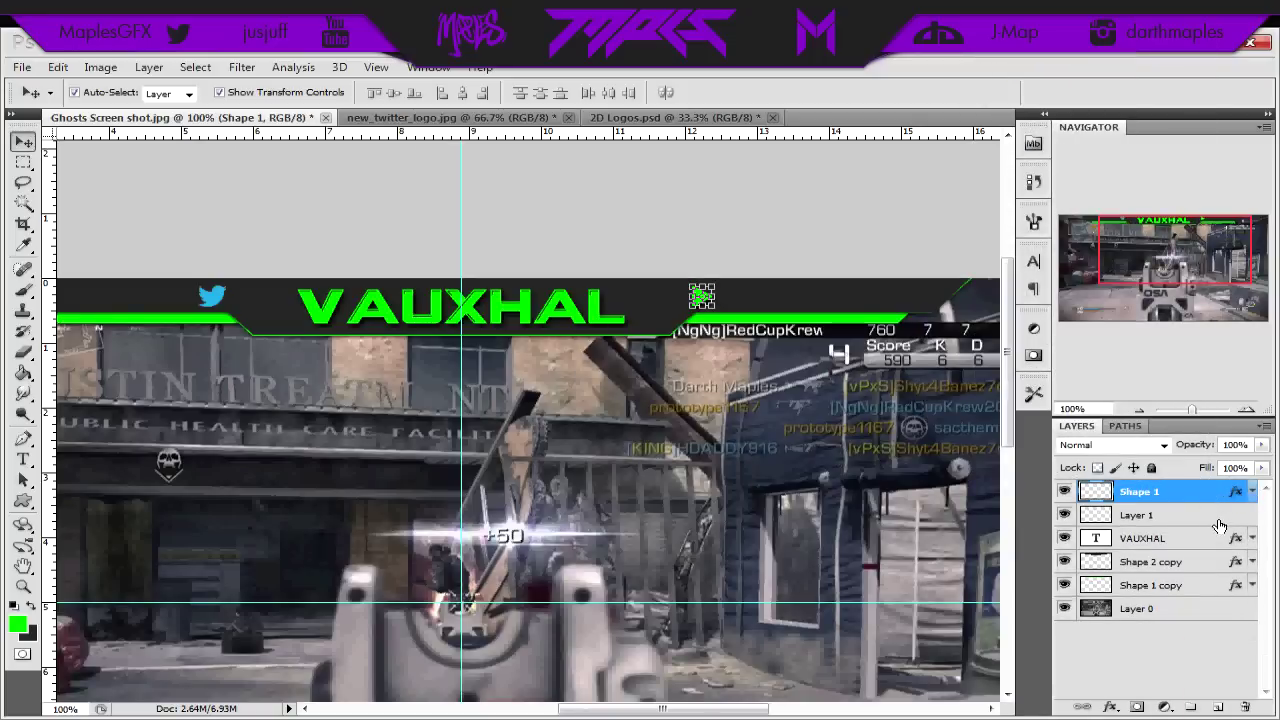
{"action": "left_click", "coordinate": [1214, 520]}
{"action": "right_click", "coordinate": [1214, 522]}
{"action": "left_click", "coordinate": [1058, 417]}
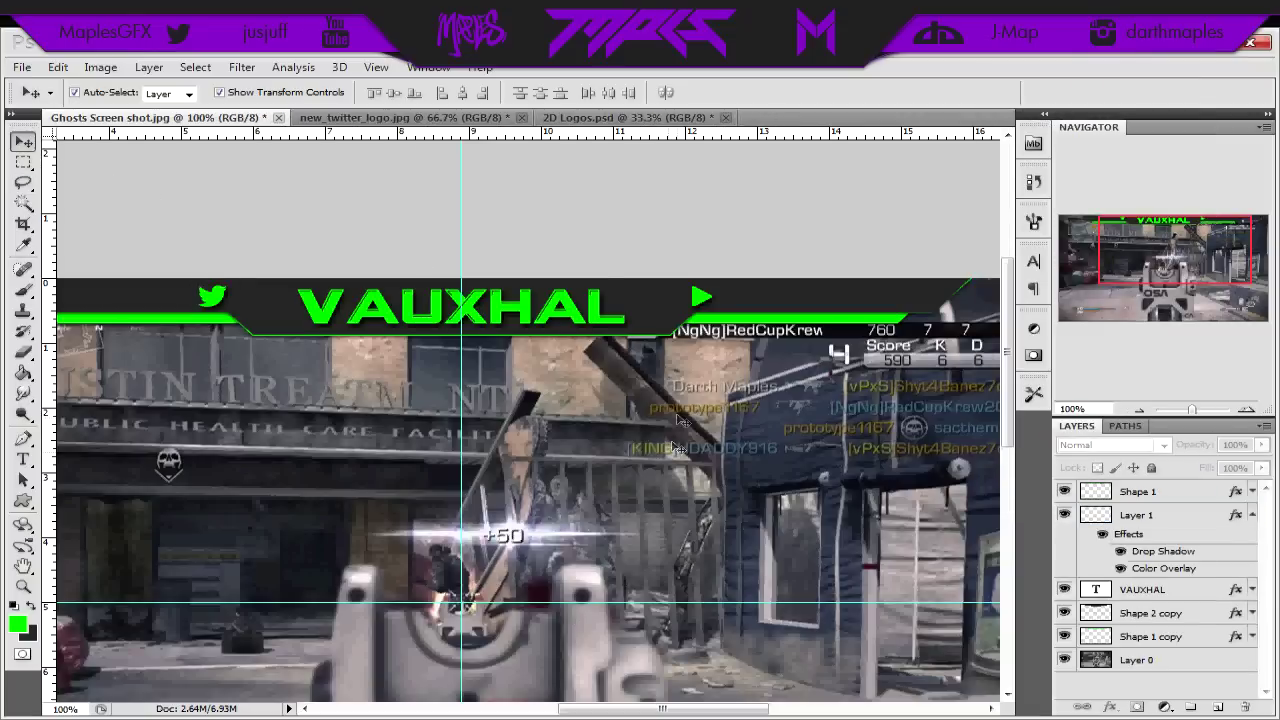
Step: Nudge the play icon slightly right to mirror the Twitter logo's spacing, and collapse Layer 1's effects list
{"action": "left_click", "coordinate": [700, 297]}
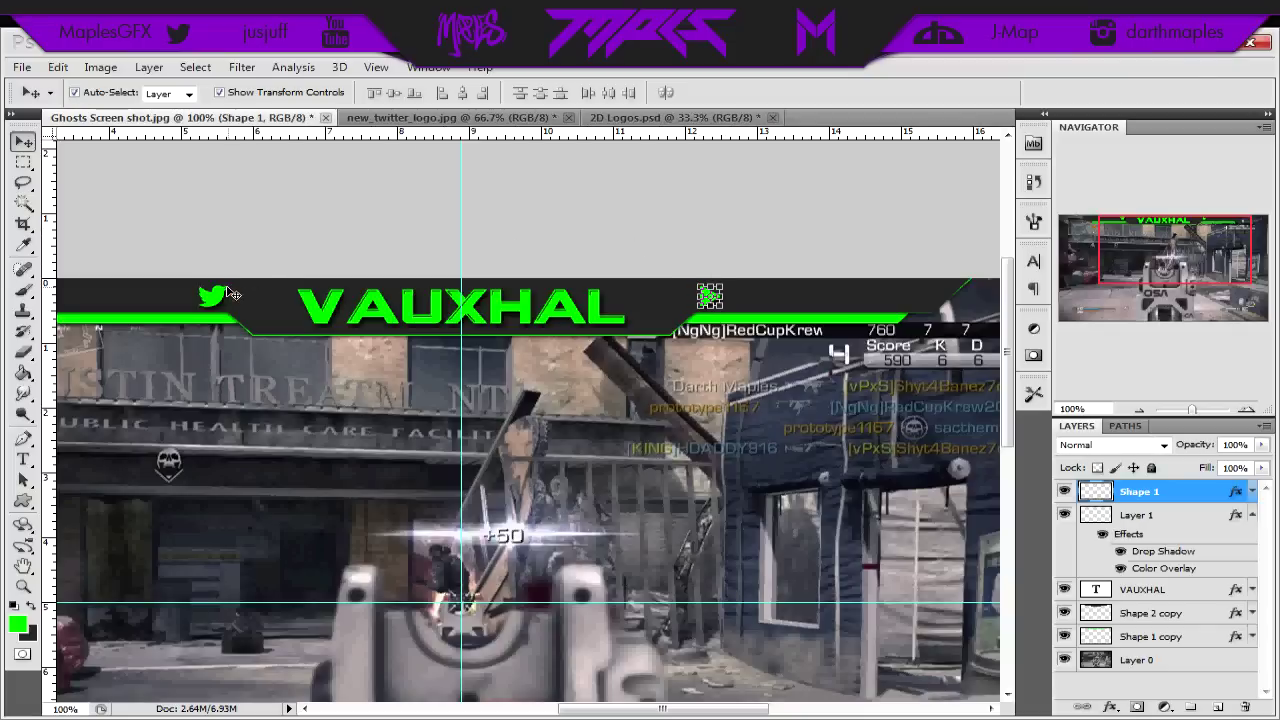
{"action": "left_click", "coordinate": [287, 235]}
{"action": "left_click_drag", "start_coordinate": [722, 708], "coordinate": [680, 715]}
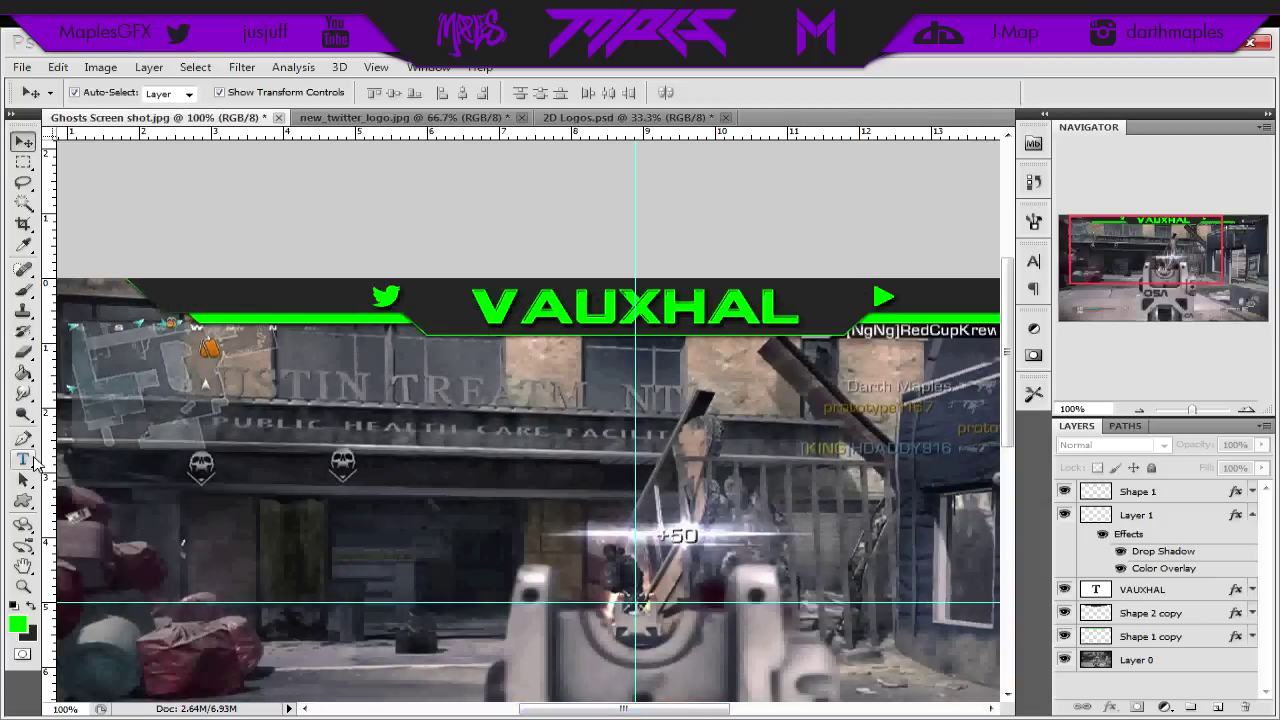
{"action": "left_click", "coordinate": [1252, 515]}
Step: Duplicate the VAUXHAL text layer and scale the copy about its centre to less than half size
{"action": "left_click", "coordinate": [1185, 540]}
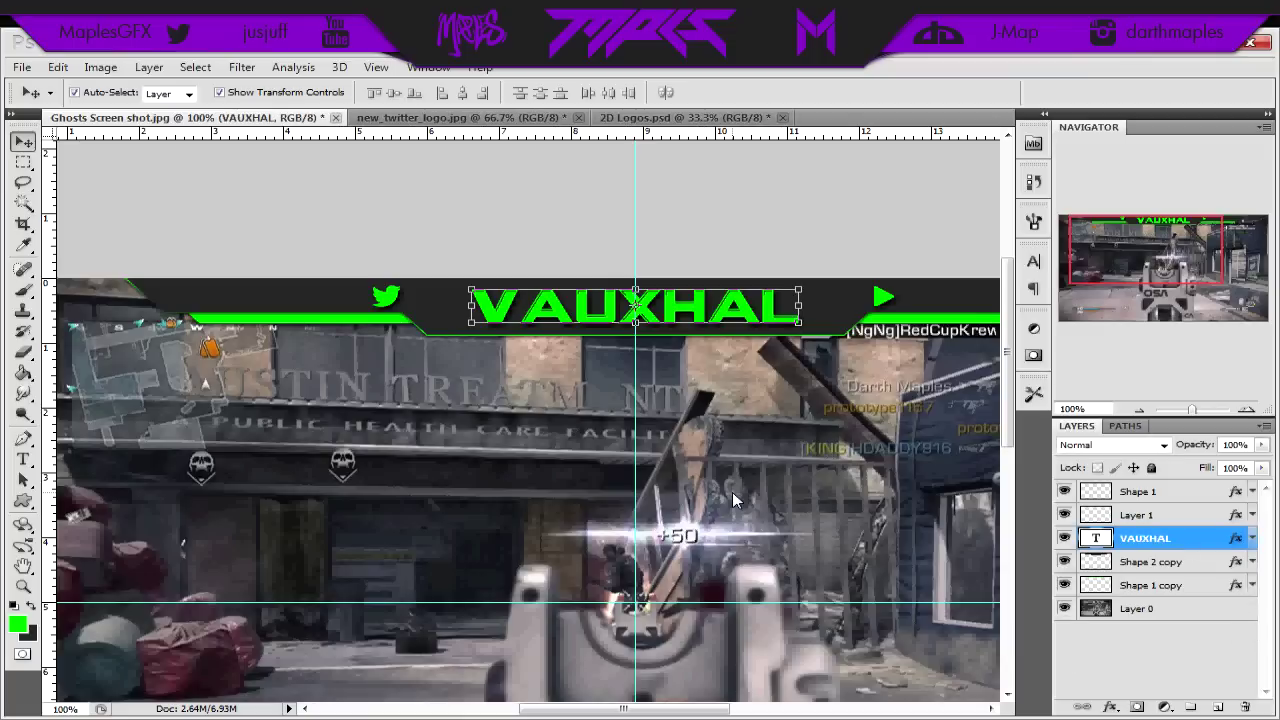
{"action": "key", "text": "ctrl+j"}
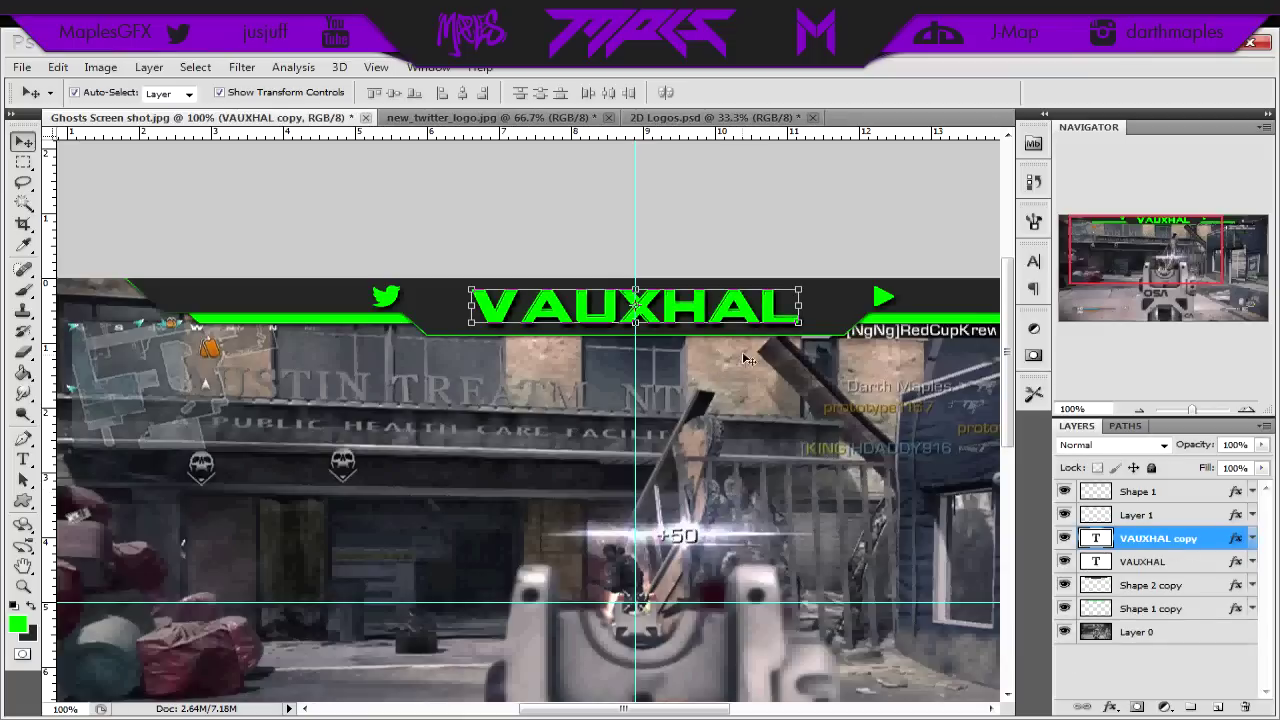
{"action": "key", "text": "ctrl+t"}
{"action": "left_click_drag", "start_coordinate": [798, 330], "coordinate": [705, 296]}
{"action": "key", "text": "Return"}
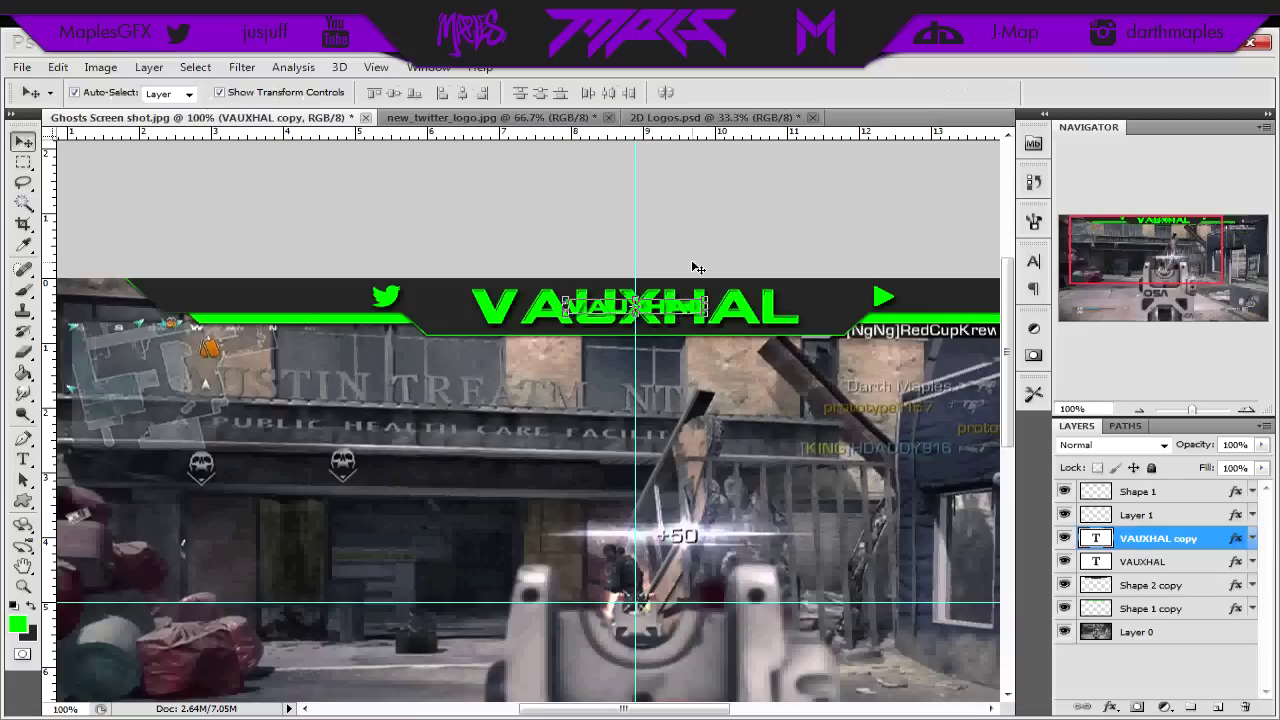
Step: Move the small VAUXHAL copy to the left of the Twitter logo and raise it level with the logo
{"action": "key", "text": "shift+Left"}
{"action": "key", "text": "shift+Left"}
{"action": "key", "text": "shift+Left"}
{"action": "key", "text": "shift+Left"}
{"action": "key", "text": "shift+Left"}
{"action": "key", "text": "shift+Left"}
{"action": "key", "text": "shift+Left"}
{"action": "key", "text": "shift+Left"}
{"action": "key", "text": "shift+Left"}
{"action": "key", "text": "shift+Left"}
{"action": "key", "text": "shift+Left"}
{"action": "key", "text": "shift+Left"}
{"action": "key", "text": "shift+Left"}
{"action": "key", "text": "shift+Left"}
{"action": "key", "text": "shift+Left"}
{"action": "key", "text": "shift+Left"}
{"action": "key", "text": "shift+Left"}
{"action": "key", "text": "shift+Left"}
{"action": "key", "text": "shift+Left"}
{"action": "key", "text": "shift+Left"}
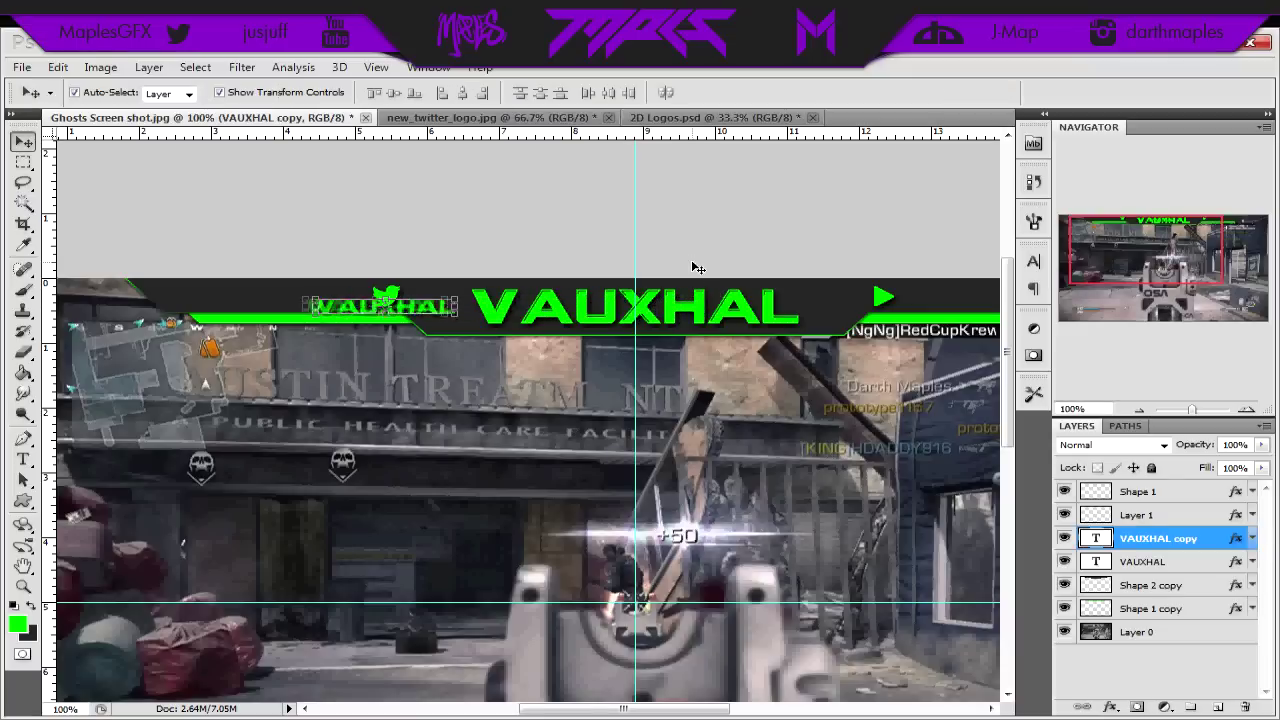
{"action": "key", "text": "shift+Left"}
{"action": "key", "text": "shift+Left"}
{"action": "key", "text": "shift+Left"}
{"action": "key", "text": "shift+Up"}
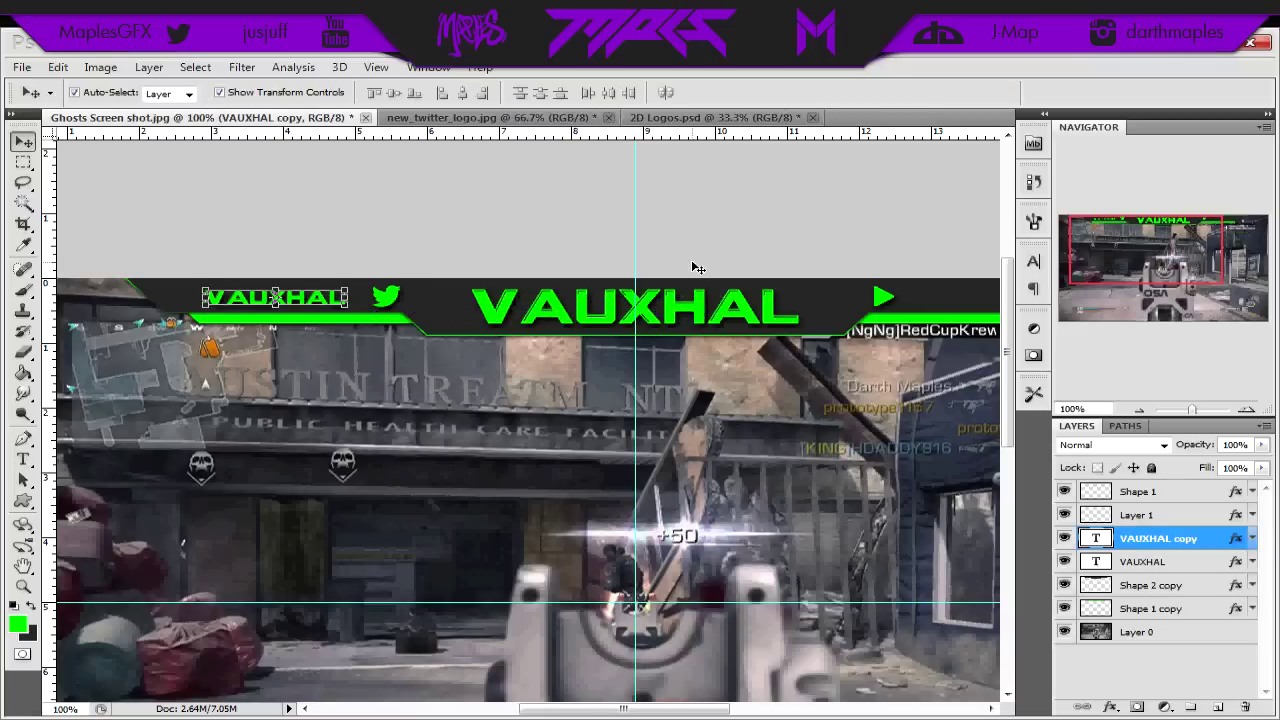
Step: Change the font of the small VAUXHAL text beside the Twitter logo to Gotham Book
{"action": "left_click", "coordinate": [23, 458]}
{"action": "left_click", "coordinate": [230, 300]}
{"action": "double_click", "coordinate": [236, 300]}
{"action": "left_click", "coordinate": [236, 93]}
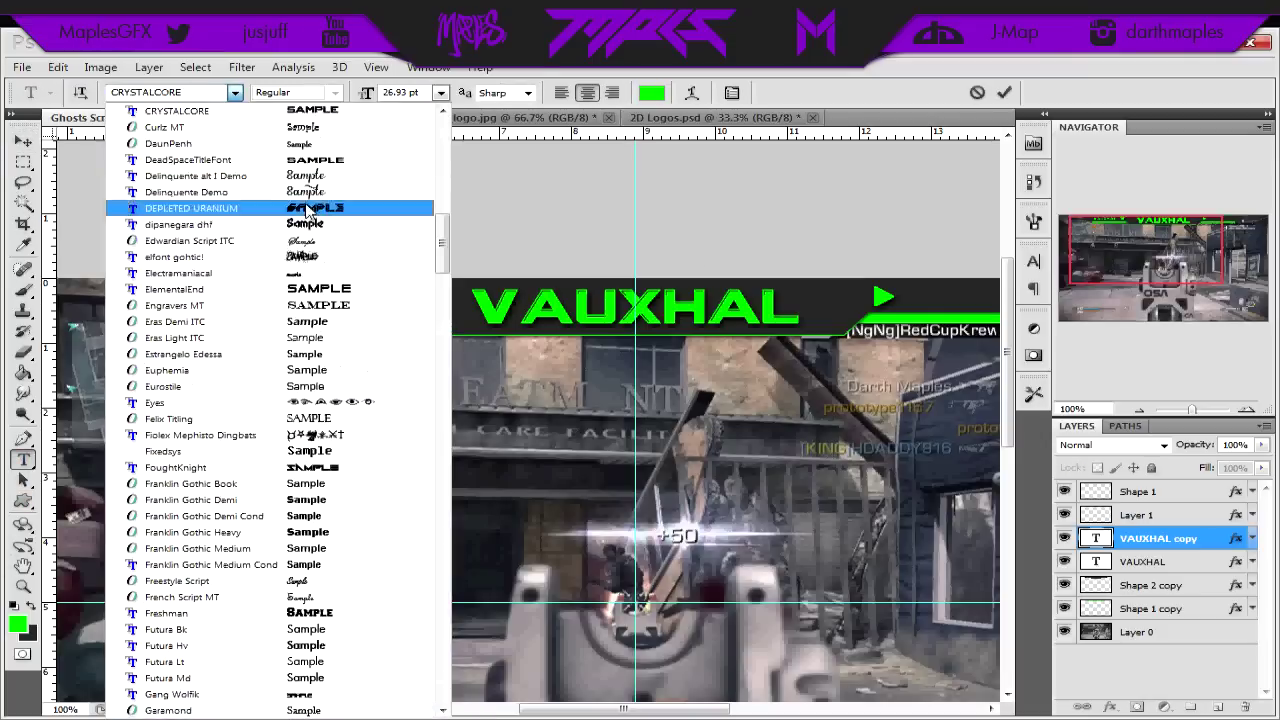
{"action": "scroll", "coordinate": [340, 465], "scroll_direction": "down", "scroll_amount": 3}
{"action": "scroll", "coordinate": [335, 622], "scroll_direction": "down", "scroll_amount": 2}
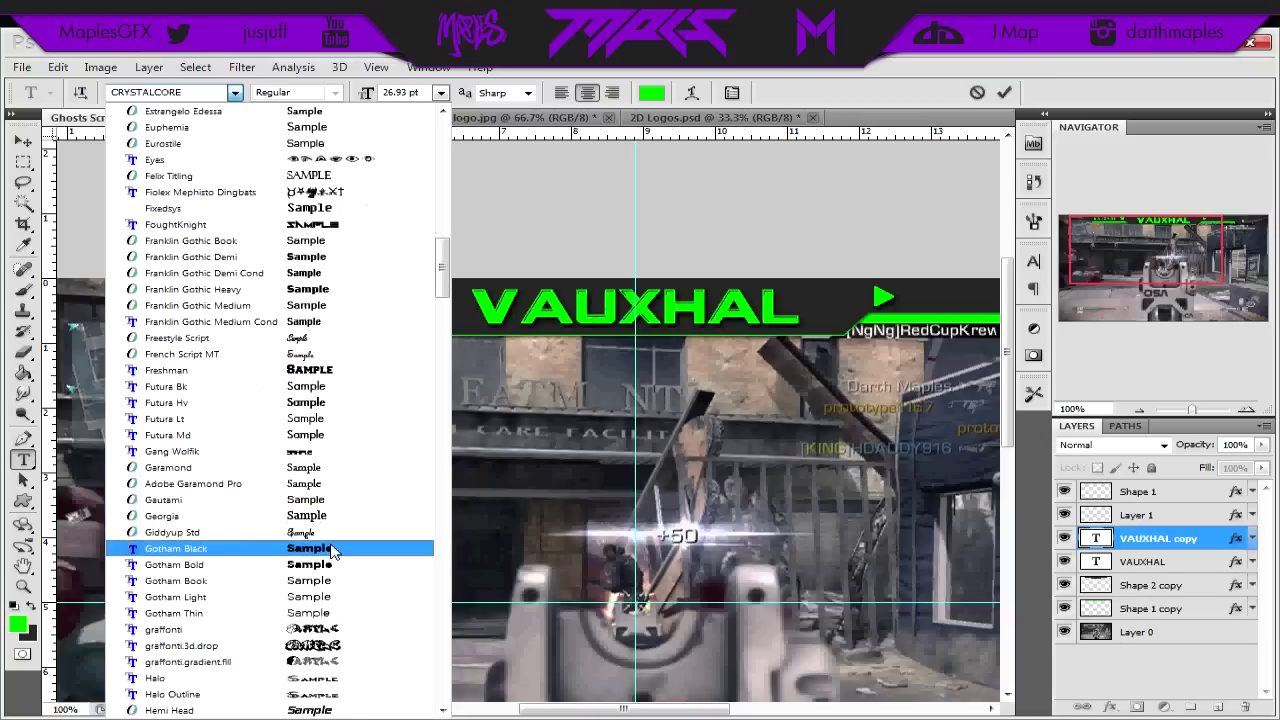
{"action": "scroll", "coordinate": [332, 578], "scroll_direction": "up", "scroll_amount": 5}
{"action": "left_click", "coordinate": [329, 574]}
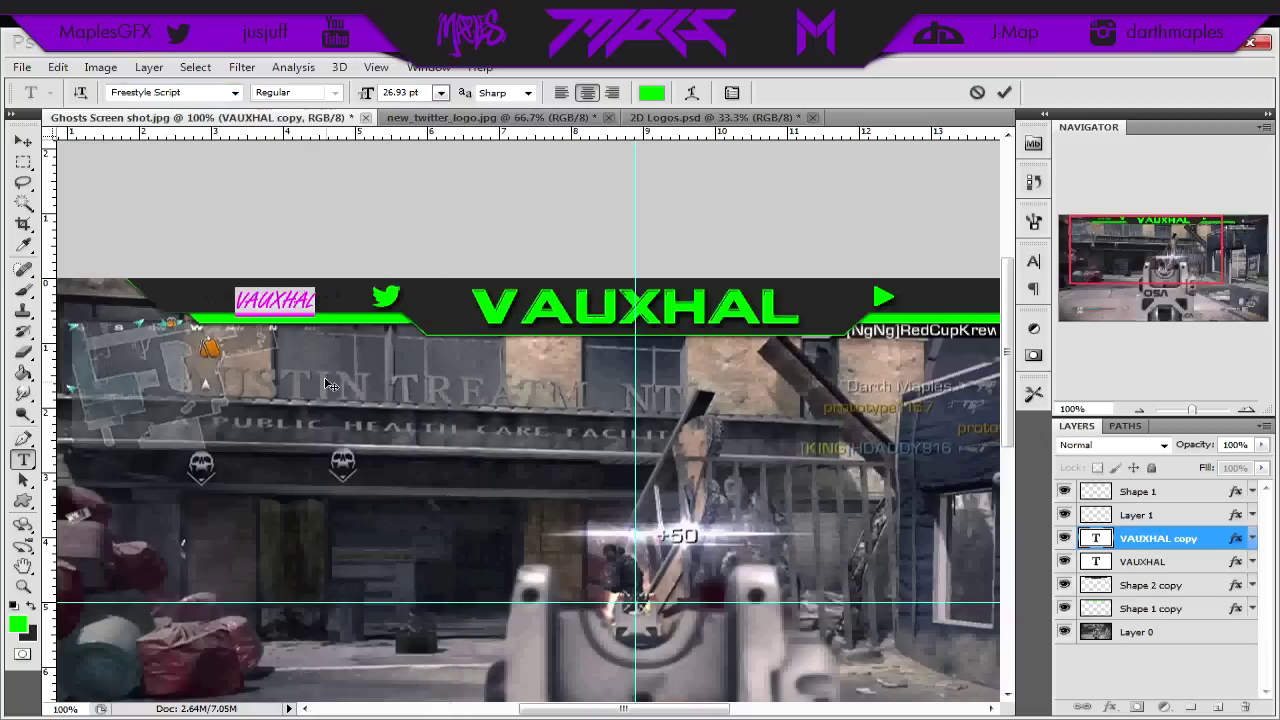
{"action": "left_click", "coordinate": [235, 92]}
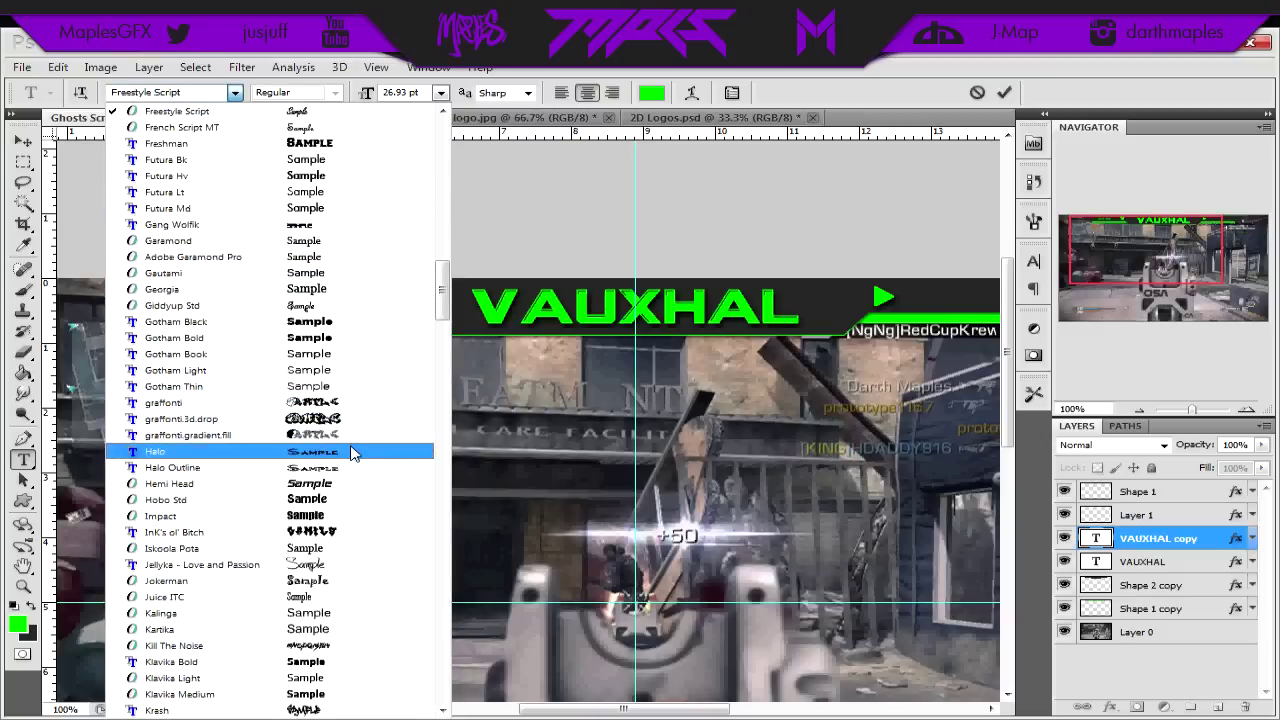
{"action": "left_click", "coordinate": [344, 355]}
{"action": "left_click", "coordinate": [23, 141]}
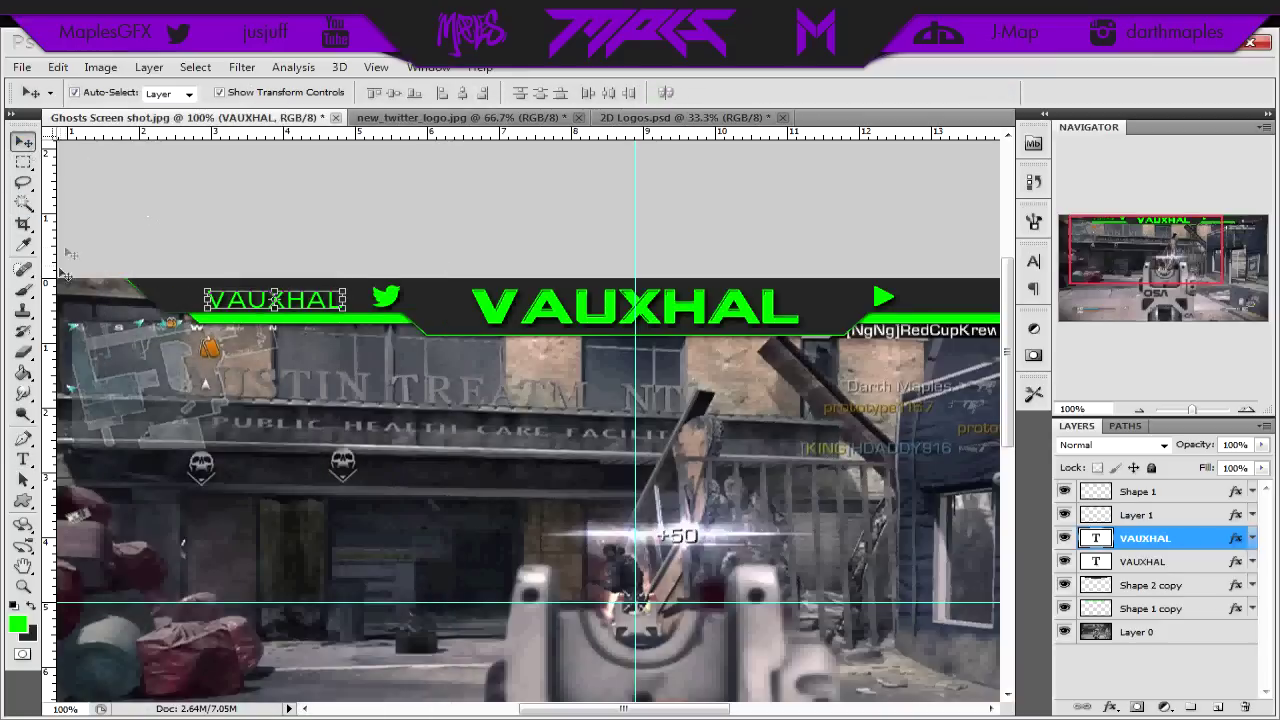
Step: Replace the small VAUXHAL text beside the Twitter logo with "L7Vauxhal"
{"action": "left_click", "coordinate": [26, 459]}
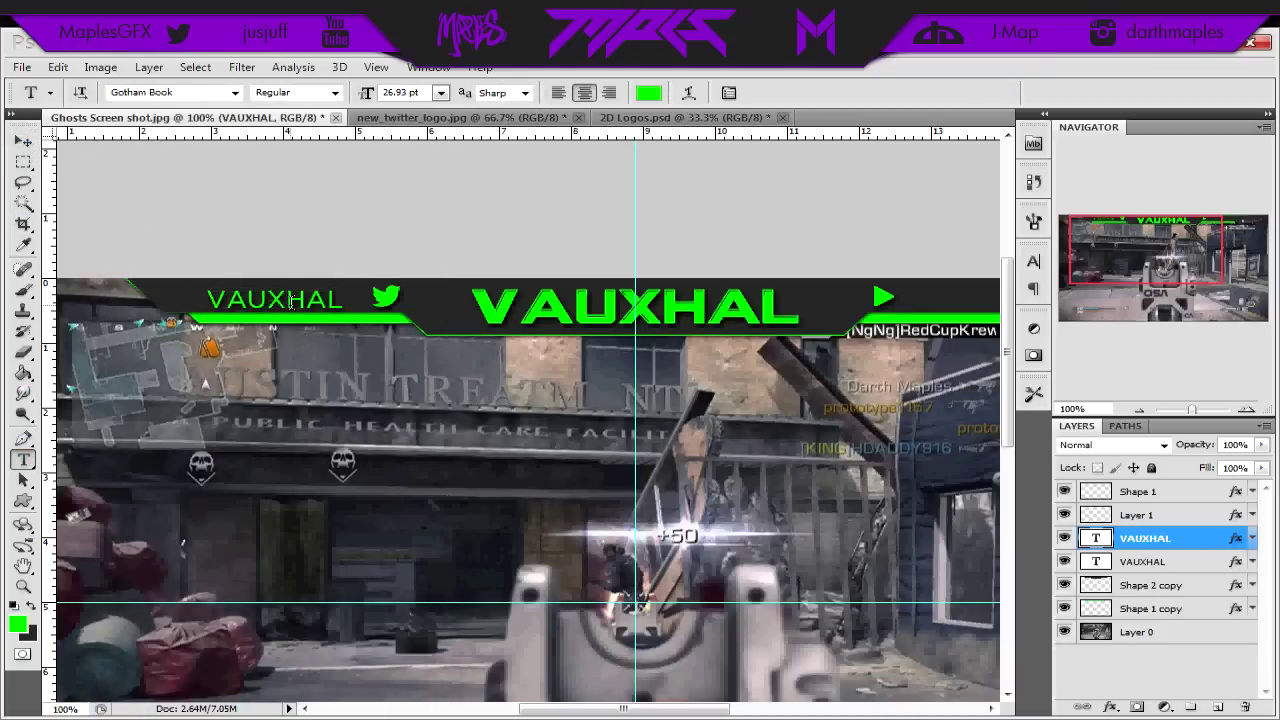
{"action": "double_click", "coordinate": [290, 302]}
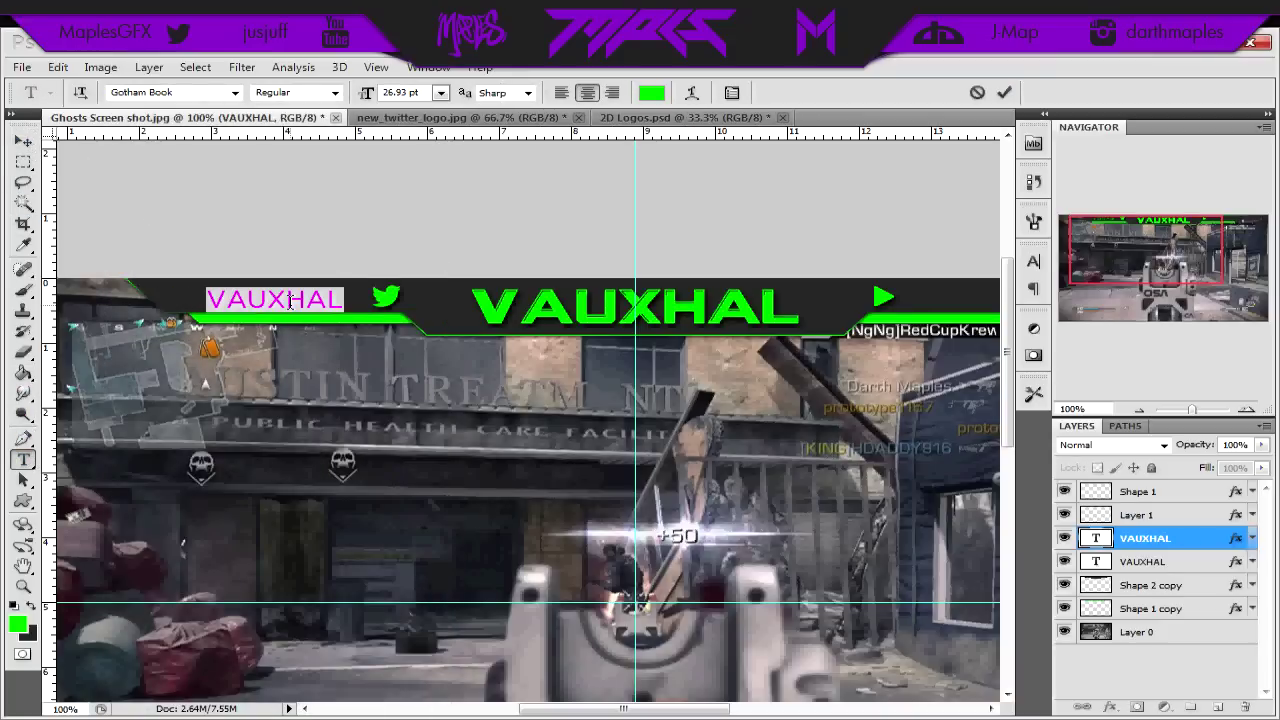
{"action": "type", "text": "LZ"}
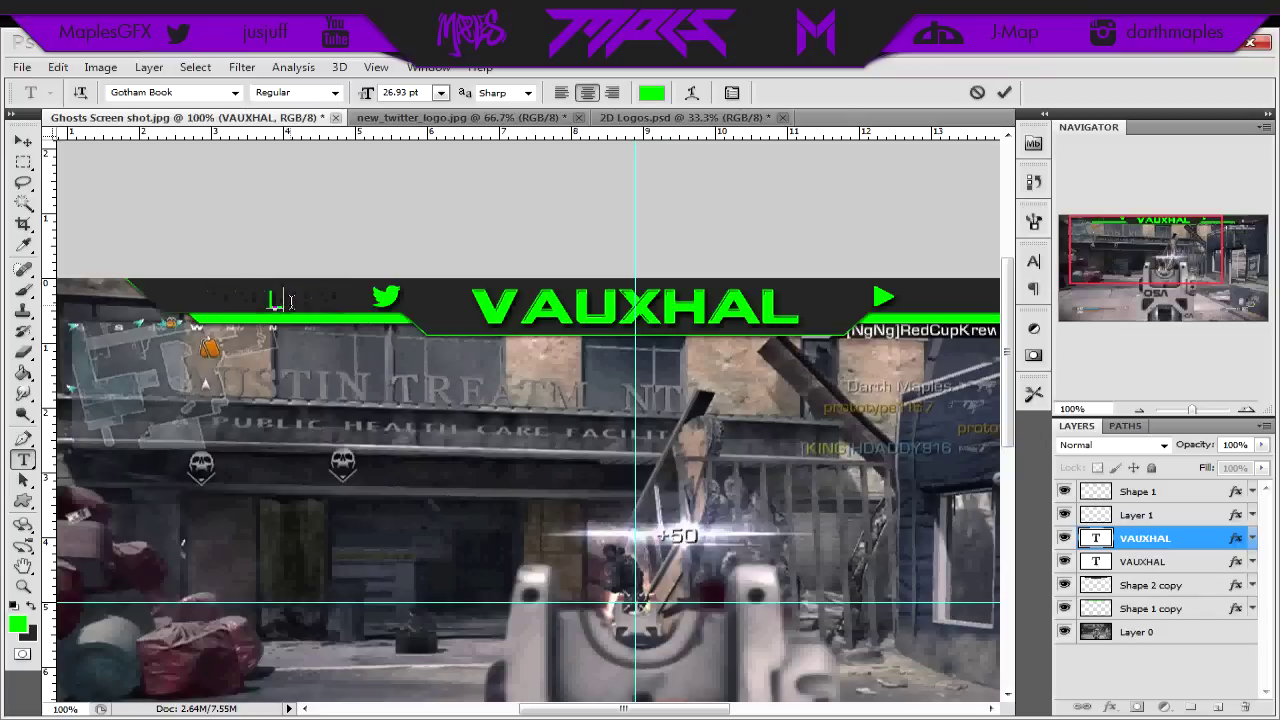
{"action": "type", "text": "Vauxhal"}
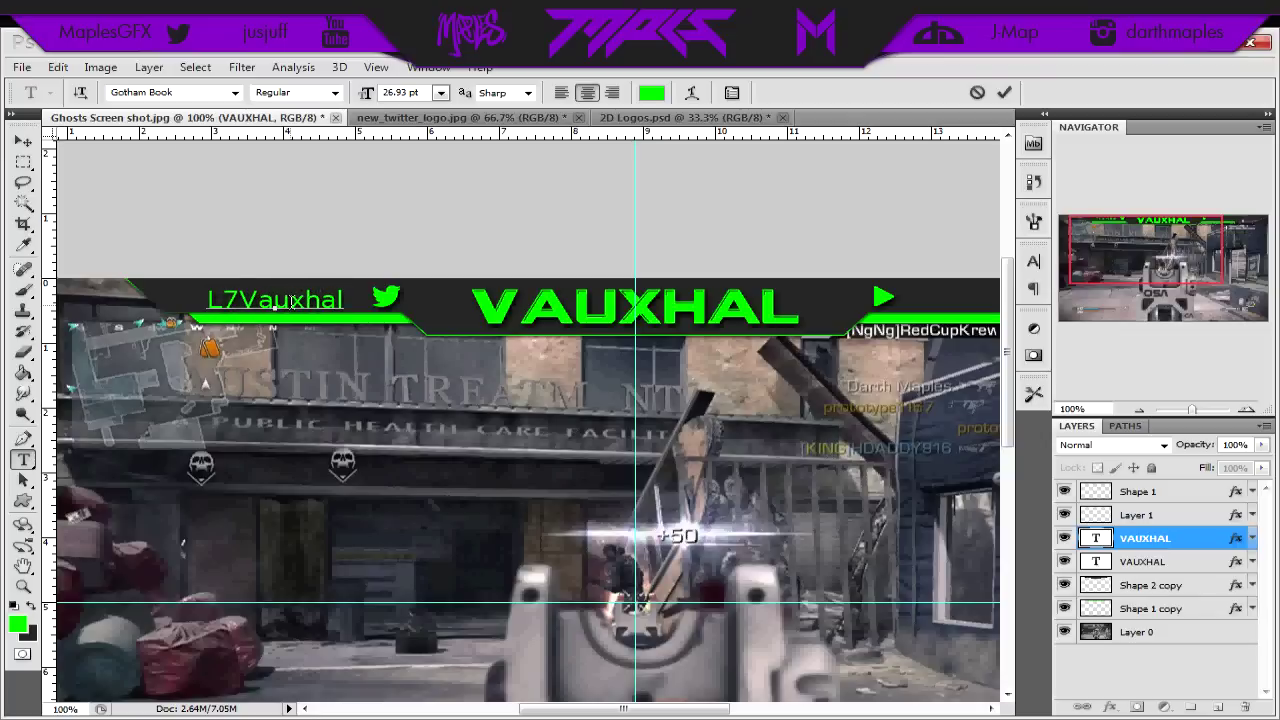
{"action": "left_click", "coordinate": [24, 141]}
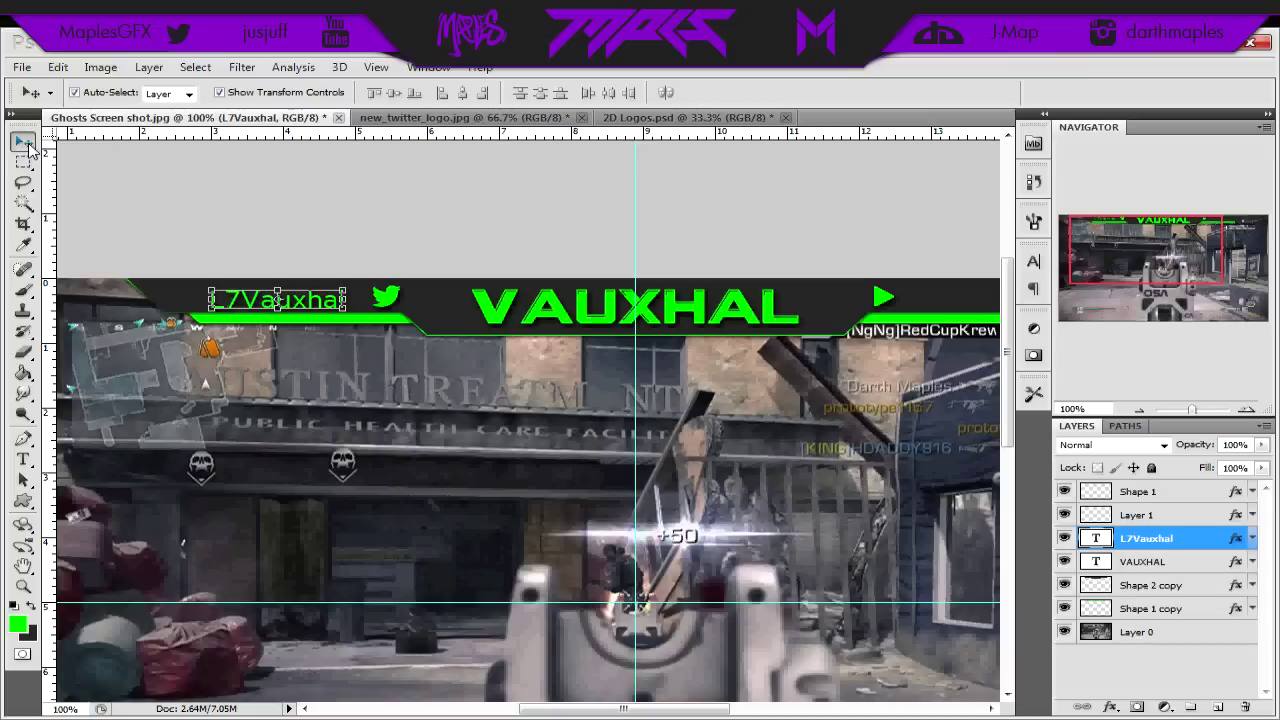
Step: Nudge the L7Vauxhal text up 3 px and slightly left to align it with the Twitter logo
{"action": "key", "text": "Up"}
{"action": "key", "text": "Up"}
{"action": "key", "text": "Up"}
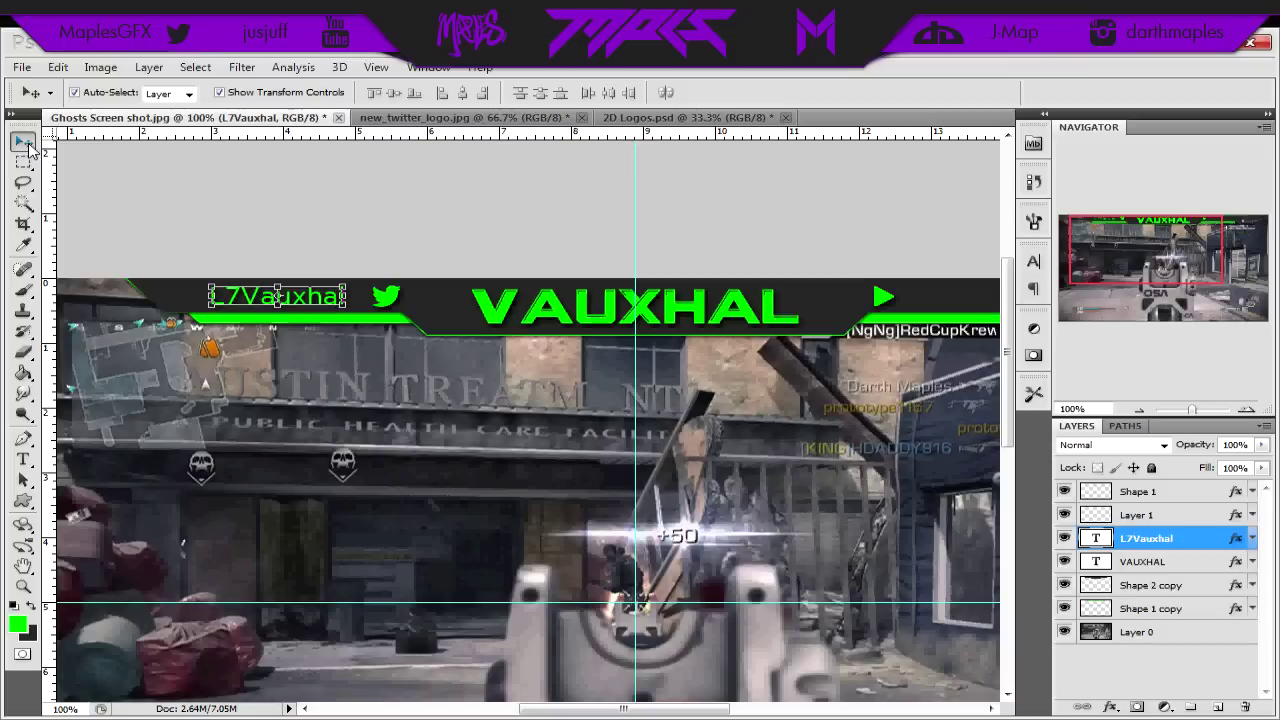
{"action": "key", "text": "Left"}
{"action": "key", "text": "Left"}
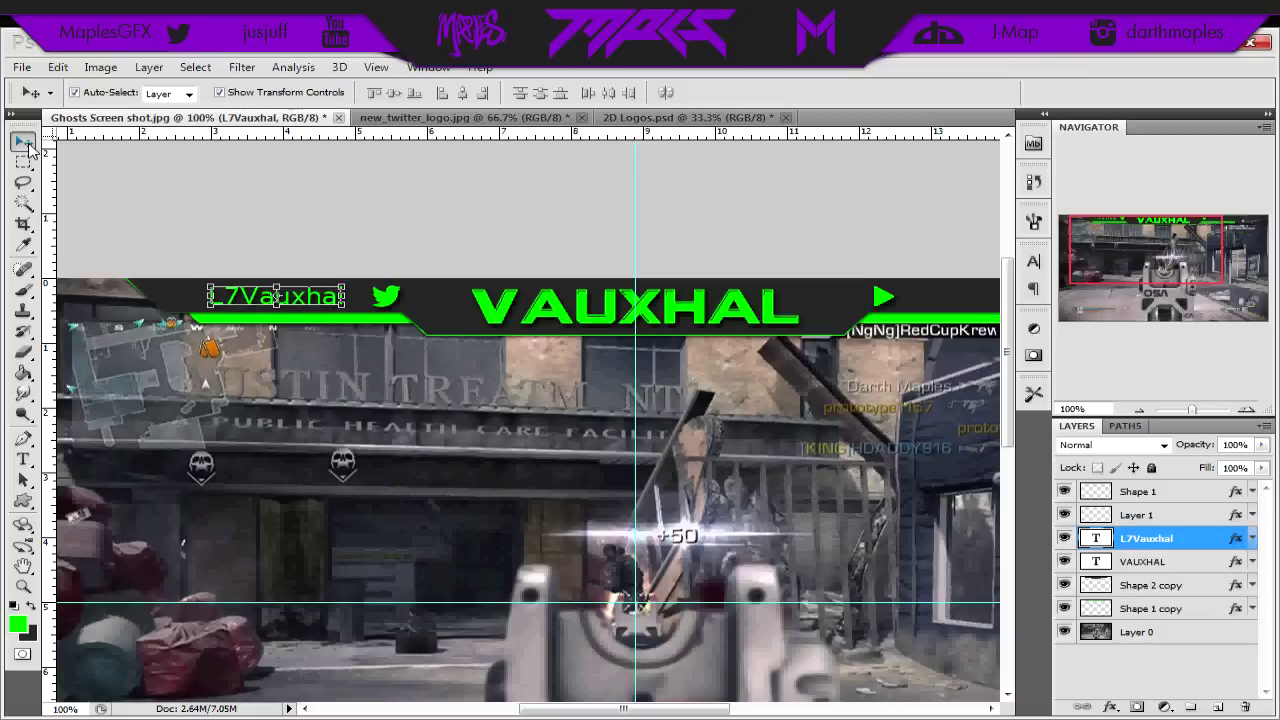
Step: Duplicate the L7Vauxhal text layer and move the copy horizontally to the right of the play icon
{"action": "key", "text": "ctrl+j"}
{"action": "key", "text": "shift+Right"}
{"action": "key", "text": "shift+Right"}
{"action": "key", "text": "shift+Right"}
{"action": "key", "text": "shift+Right"}
{"action": "key", "text": "shift+Right"}
{"action": "key", "text": "shift+Right"}
{"action": "key", "text": "shift+Right"}
{"action": "key", "text": "shift+Right"}
{"action": "key", "text": "shift+Right"}
{"action": "key", "text": "shift+Right"}
{"action": "key", "text": "shift+Right"}
{"action": "key", "text": "shift+Right"}
{"action": "key", "text": "shift+Right"}
{"action": "key", "text": "shift+Right"}
{"action": "key", "text": "shift+Right"}
{"action": "key", "text": "shift+Right"}
{"action": "key", "text": "shift+Right"}
{"action": "key", "text": "shift+Right"}
{"action": "key", "text": "shift+Right"}
{"action": "key", "text": "shift+Right"}
{"action": "key", "text": "shift+Right"}
{"action": "key", "text": "shift+Right"}
{"action": "key", "text": "shift+Right"}
{"action": "key", "text": "shift+Right"}
{"action": "key", "text": "shift+Right"}
{"action": "key", "text": "shift+Right"}
{"action": "key", "text": "shift+Right"}
{"action": "key", "text": "shift+Right"}
{"action": "key", "text": "shift+Right"}
{"action": "key", "text": "shift+Right"}
{"action": "key", "text": "shift+Right"}
{"action": "key", "text": "shift+Right"}
{"action": "key", "text": "shift+Right"}
{"action": "key", "text": "shift+Right"}
{"action": "key", "text": "shift+Right"}
{"action": "key", "text": "shift+Right"}
{"action": "key", "text": "shift+Right"}
{"action": "key", "text": "shift+Right"}
{"action": "key", "text": "shift+Right"}
{"action": "key", "text": "shift+Right"}
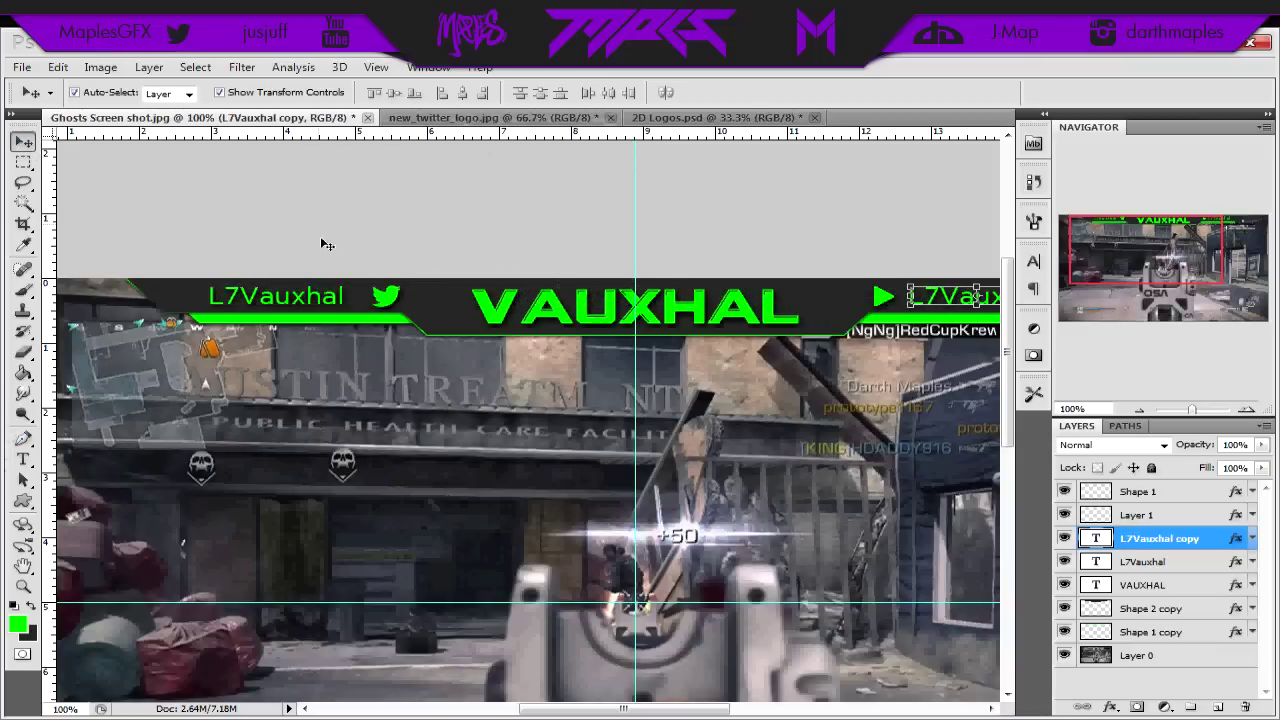
{"action": "left_click_drag", "start_coordinate": [622, 711], "coordinate": [686, 711]}
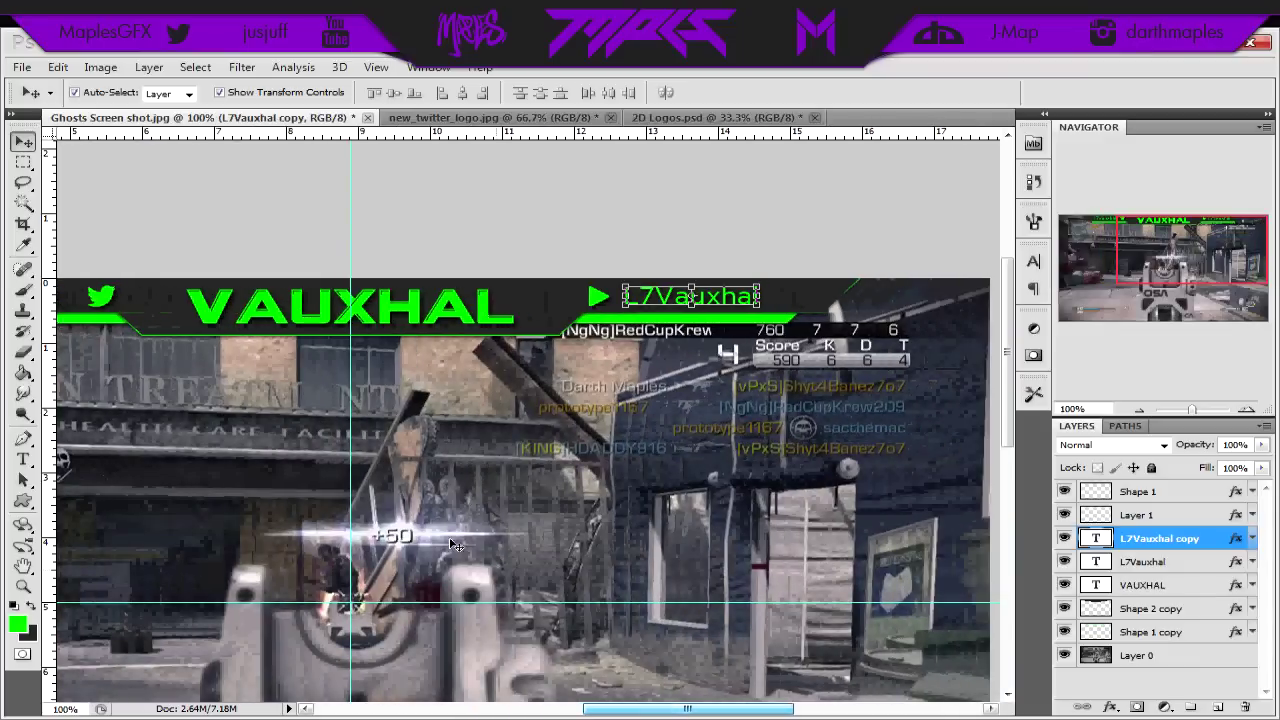
{"action": "left_click", "coordinate": [22, 459]}
{"action": "left_click", "coordinate": [712, 300]}
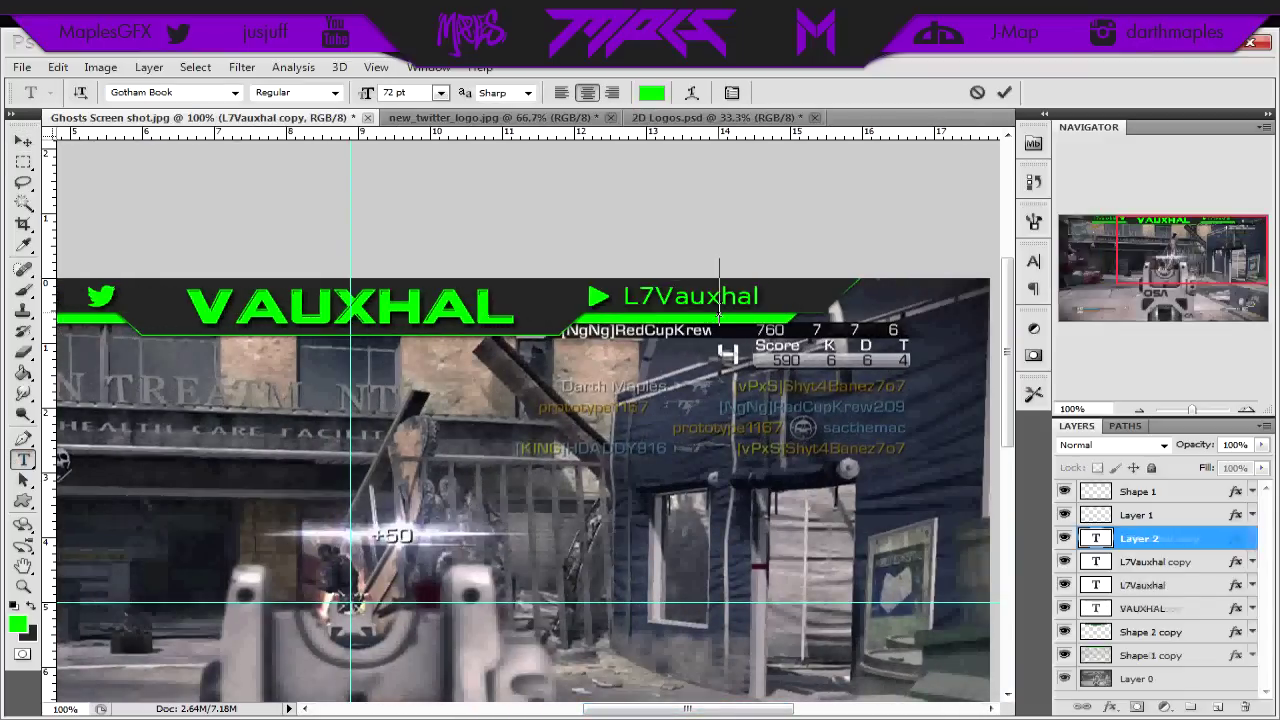
{"action": "left_click", "coordinate": [717, 293]}
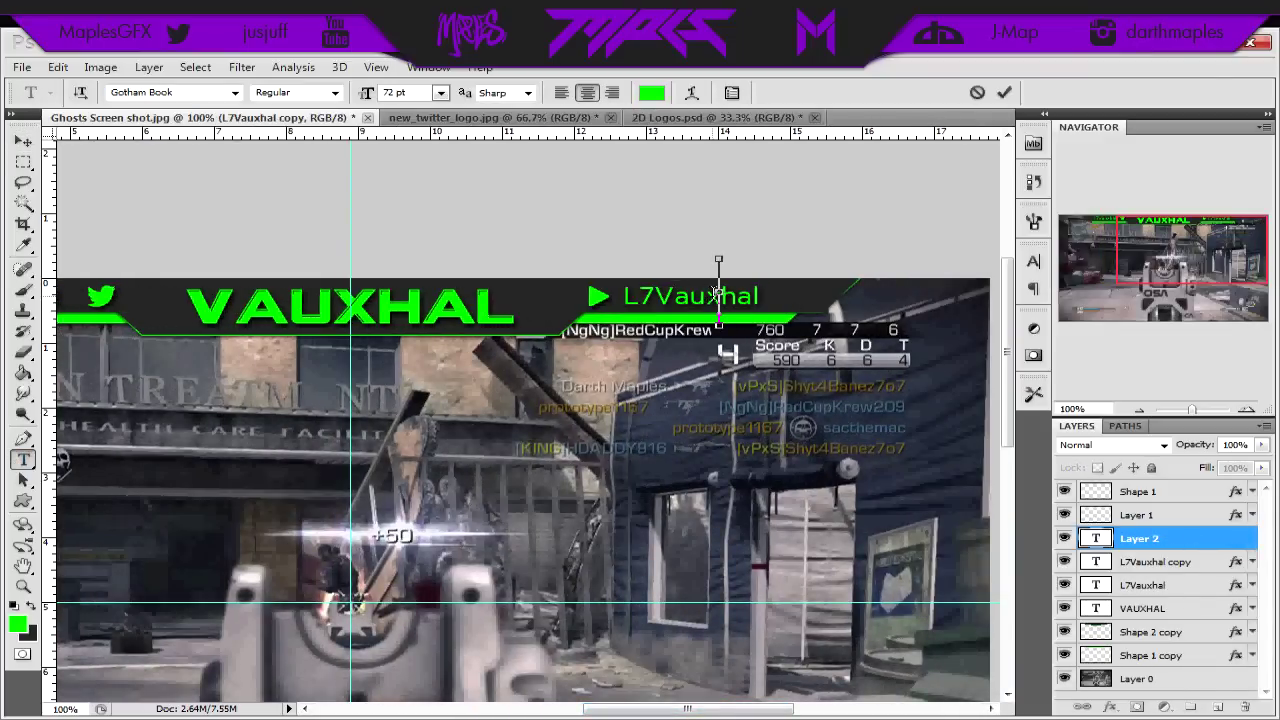
{"action": "left_click", "coordinate": [1240, 540]}
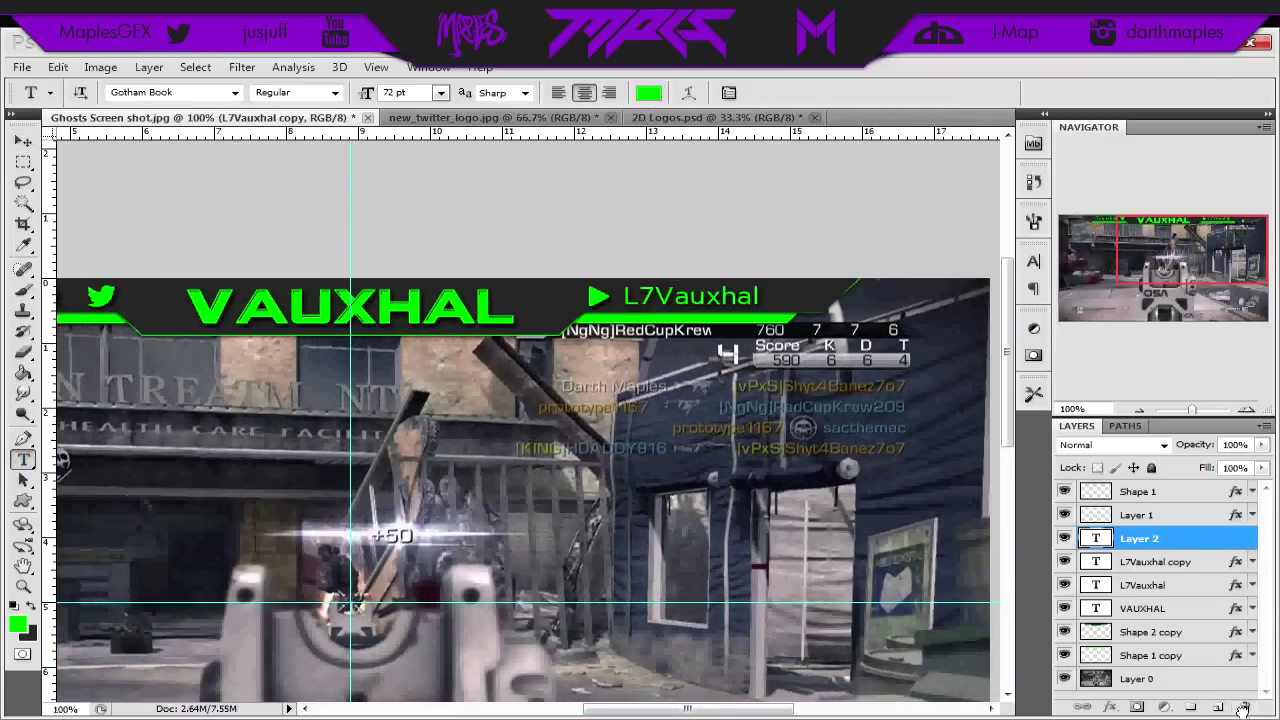
{"action": "left_click_drag", "start_coordinate": [1243, 708], "coordinate": [1245, 707]}
Step: Replace the copied L7Vauxhal text beside the play icon with "itzVauxhal"
{"action": "double_click", "coordinate": [688, 300]}
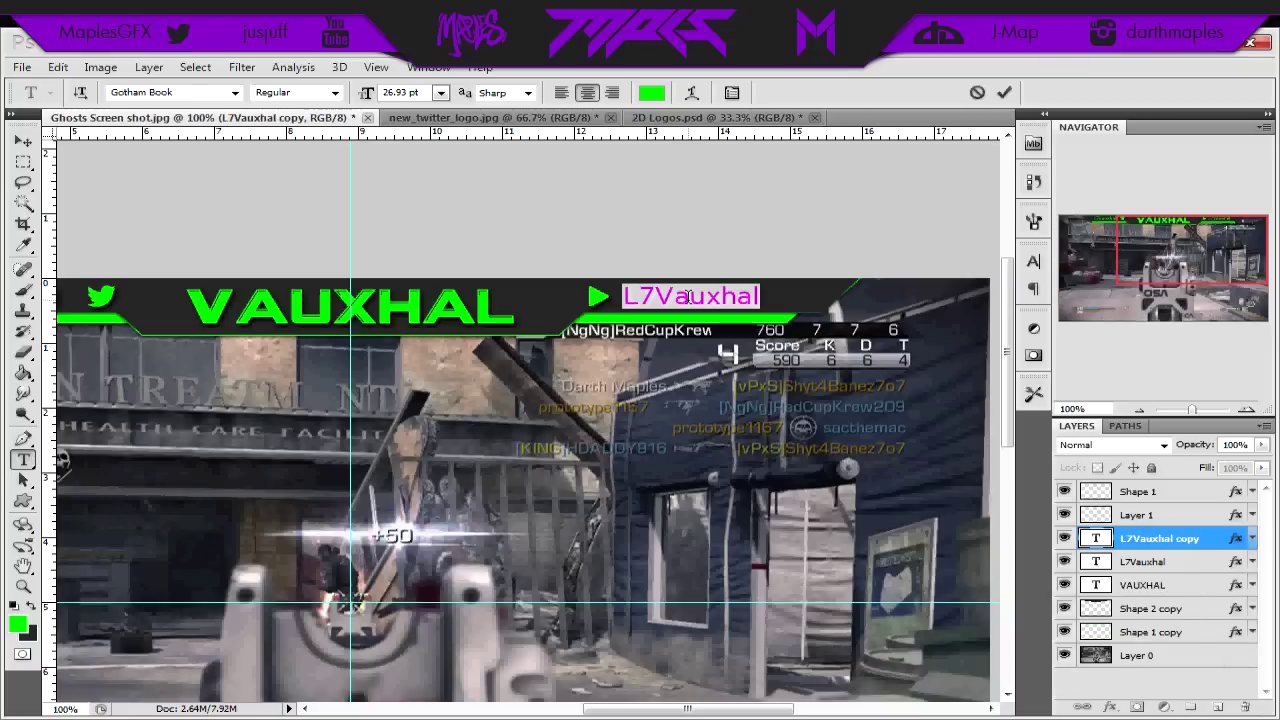
{"action": "key", "text": "BackSpace"}
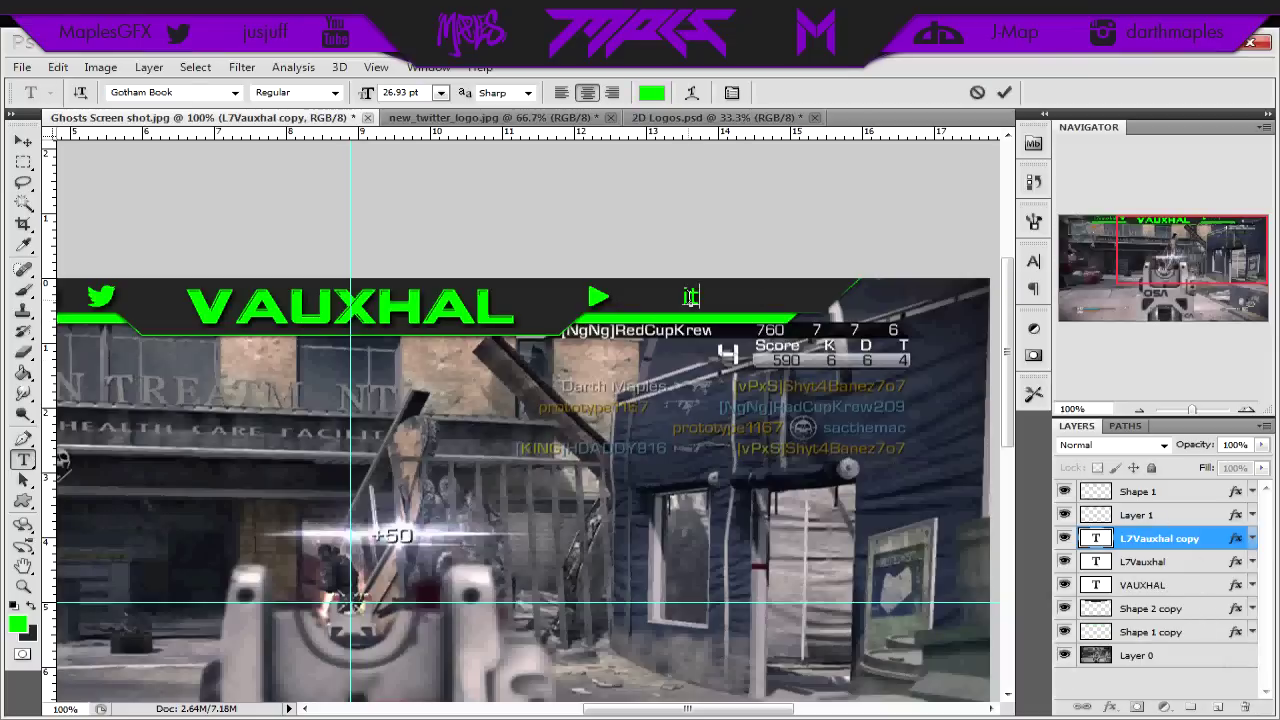
{"action": "type", "text": "itzVa"}
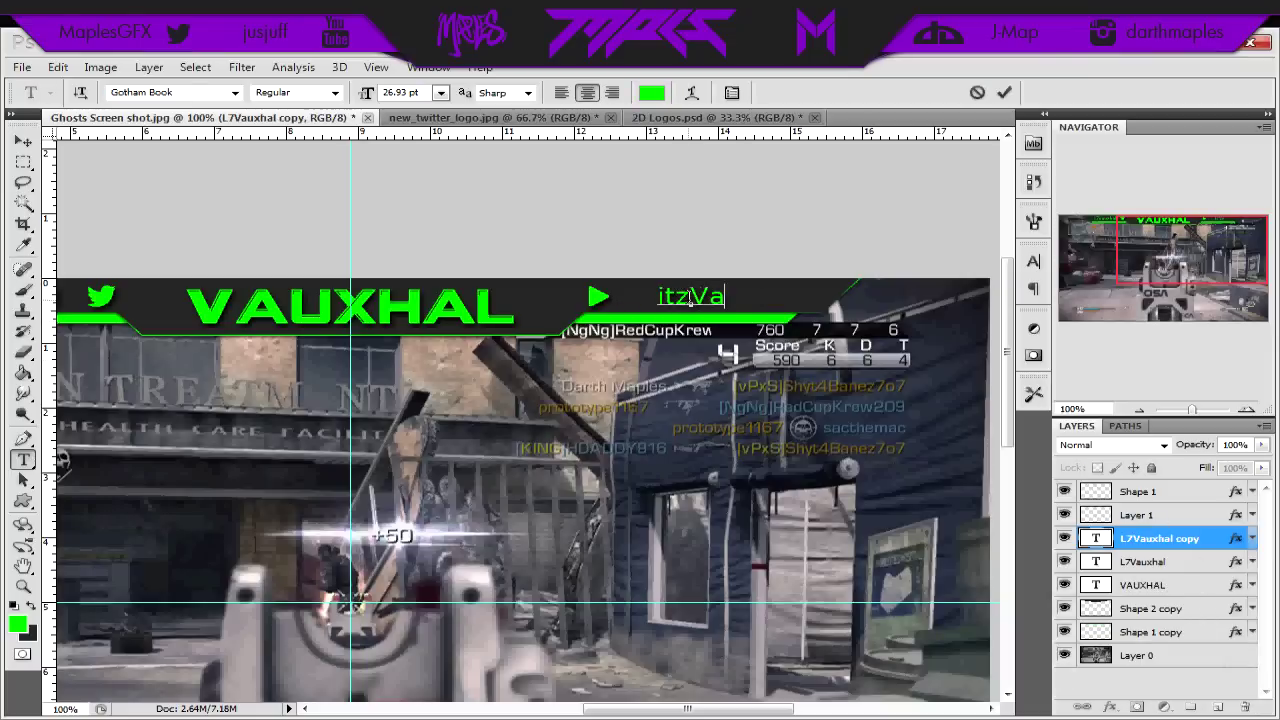
{"action": "type", "text": "uxhal"}
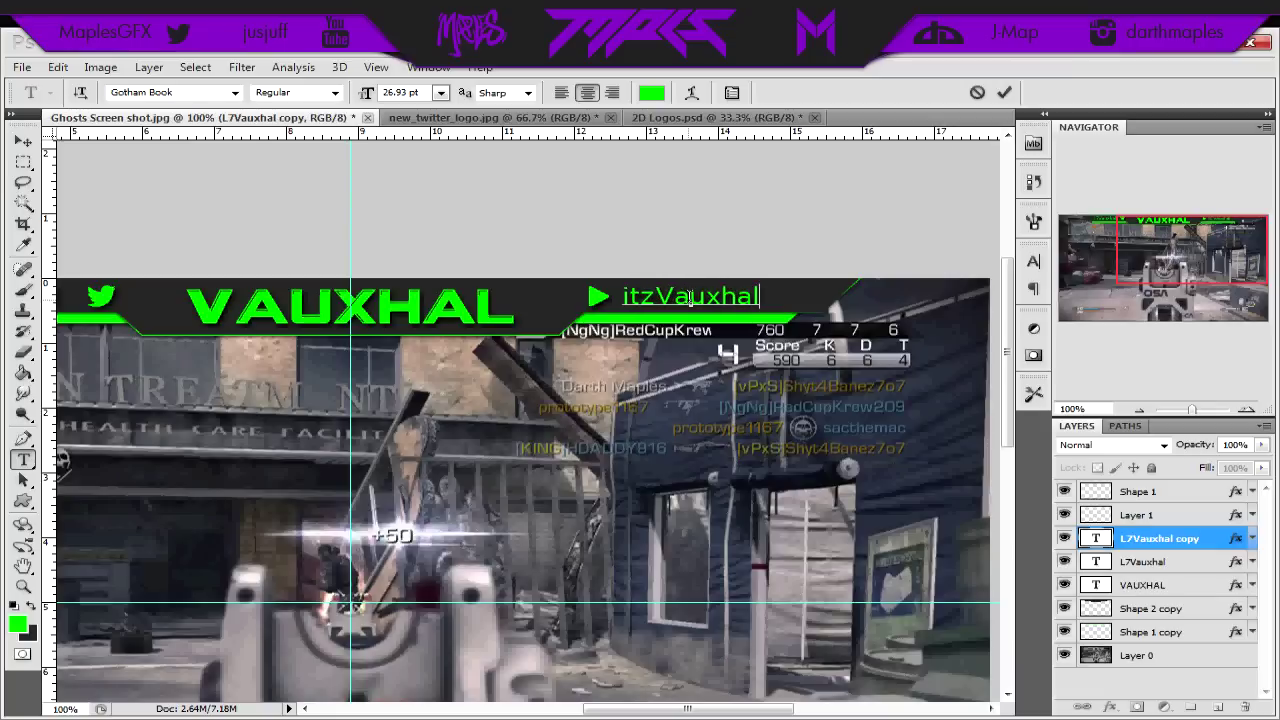
{"action": "left_click", "coordinate": [24, 141]}
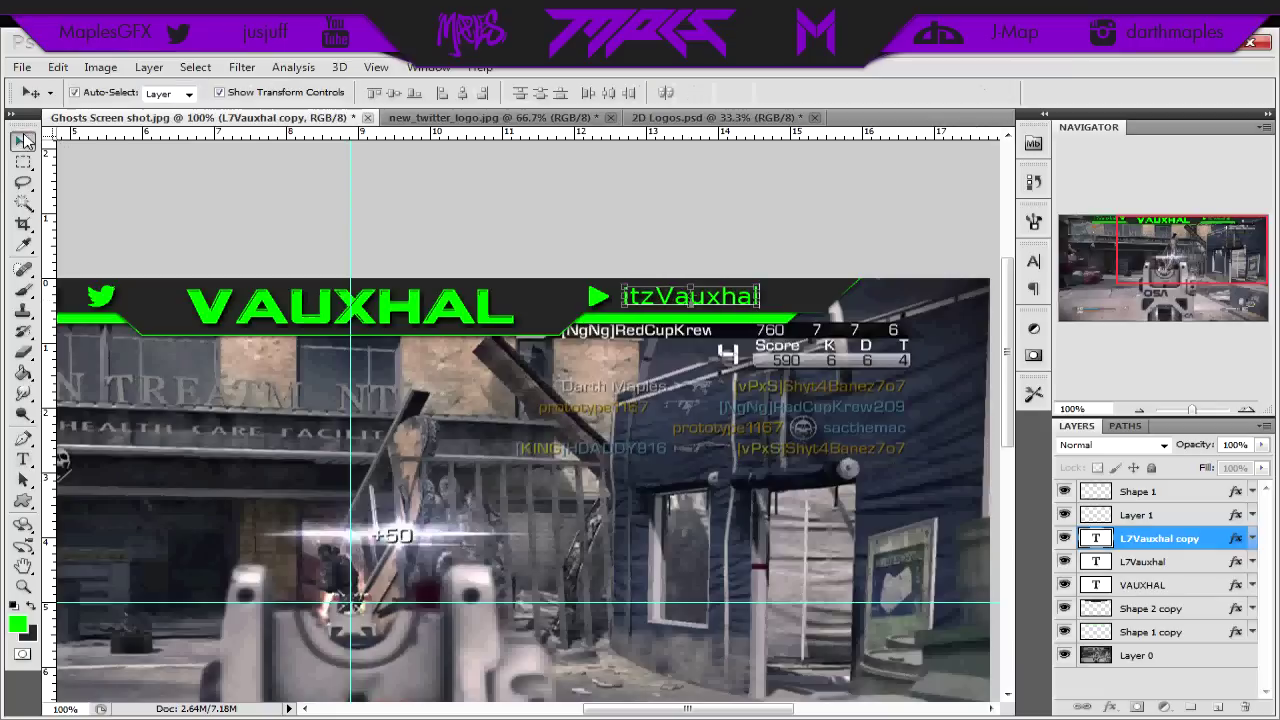
{"action": "left_click", "coordinate": [703, 238]}
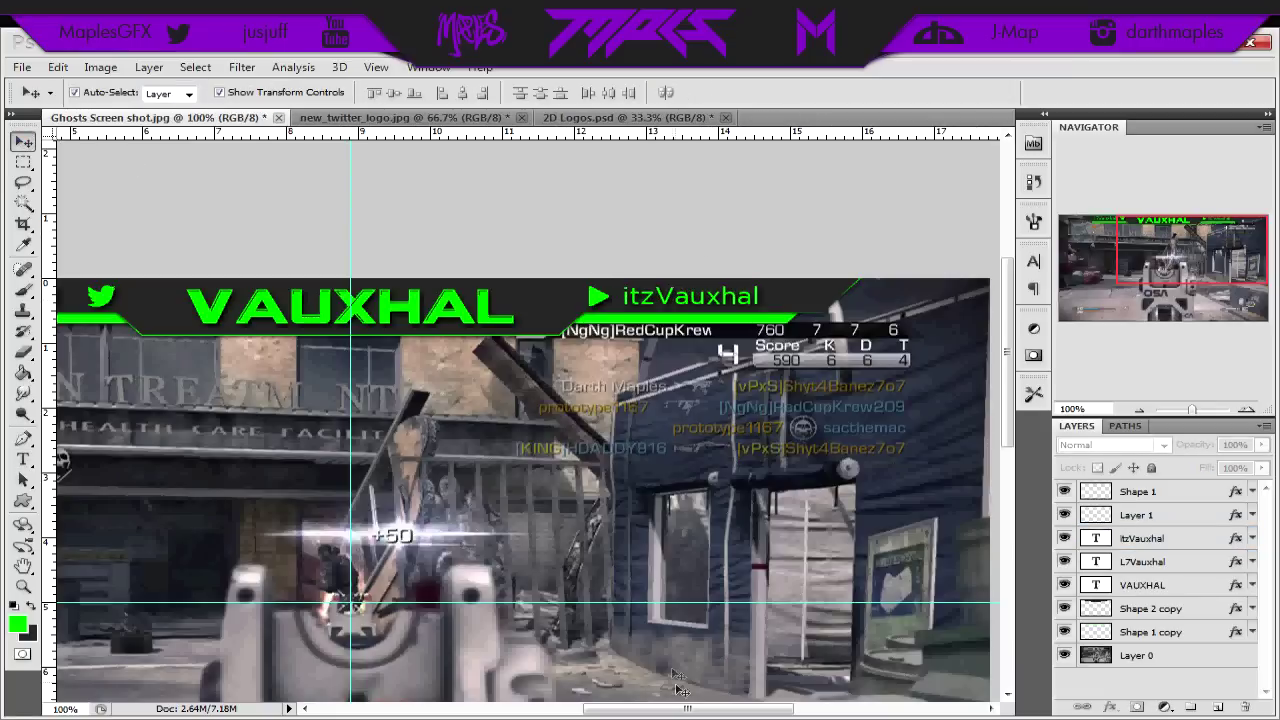
Step: Add a new layer above the others and fill it entirely with the green foreground colour
{"action": "left_click_drag", "start_coordinate": [687, 708], "coordinate": [641, 708]}
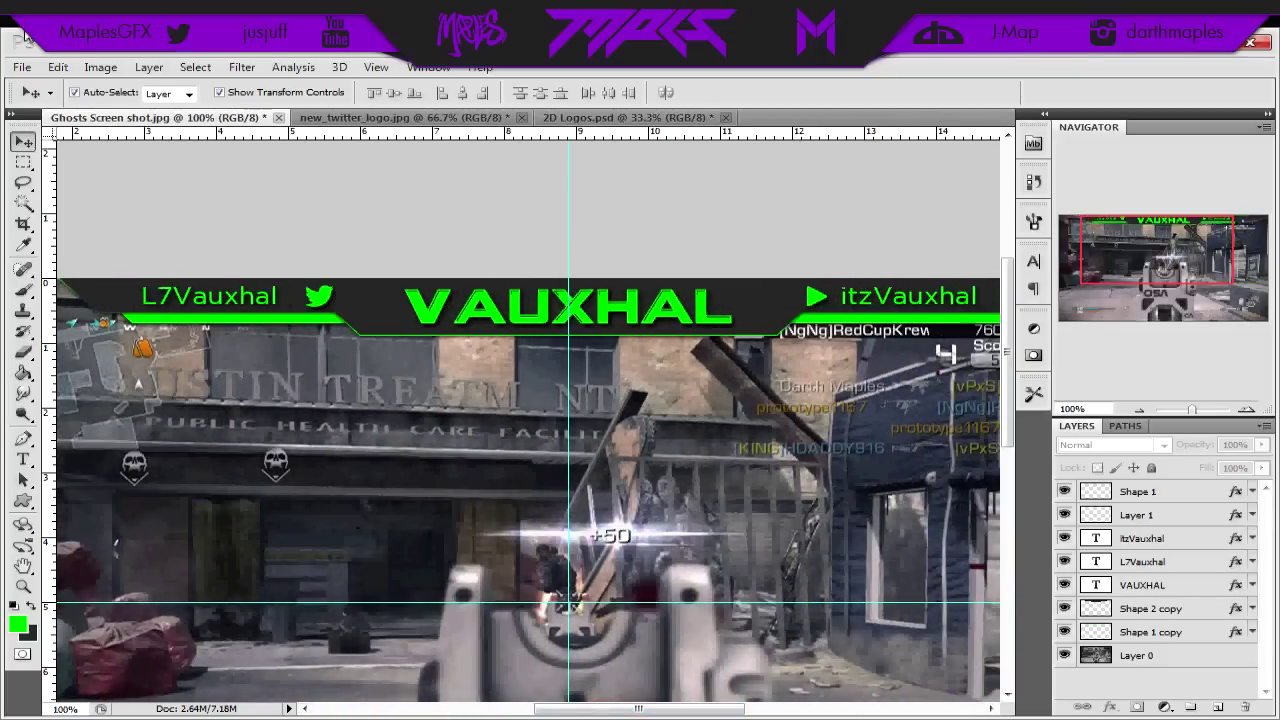
{"action": "key", "text": "ctrl+minus"}
{"action": "key", "text": "ctrl+minus"}
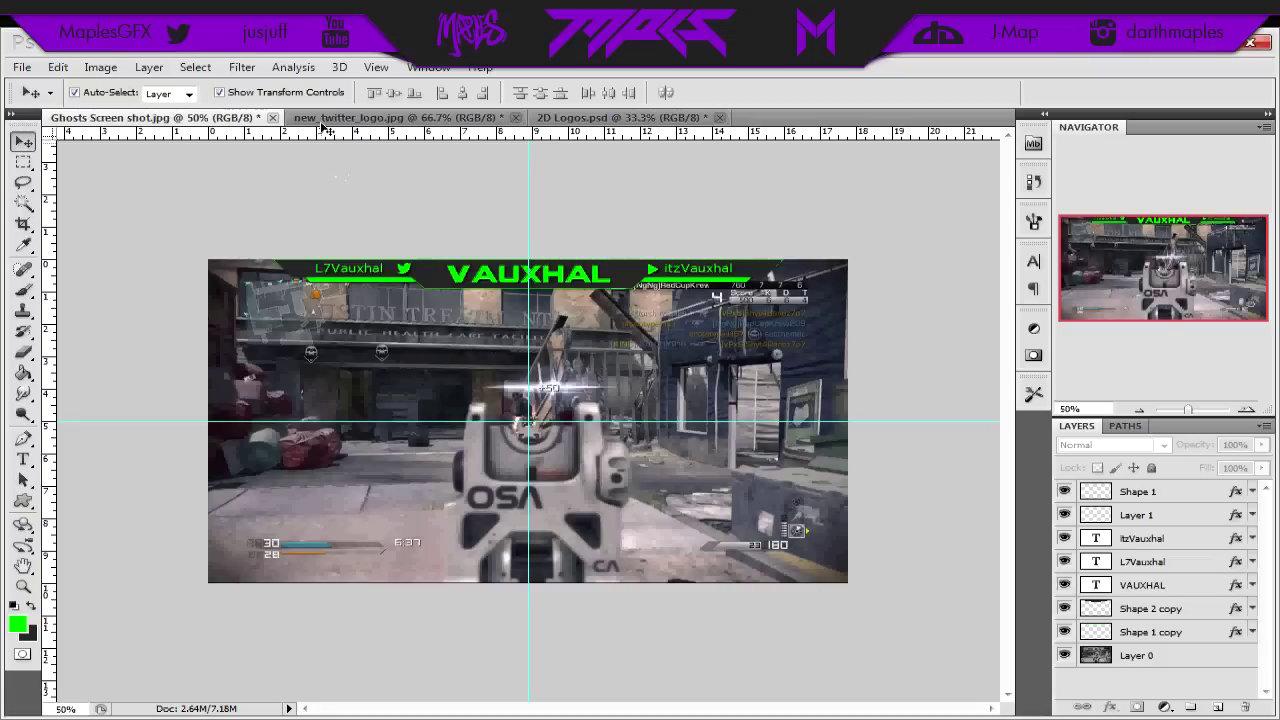
{"action": "left_click", "coordinate": [23, 372]}
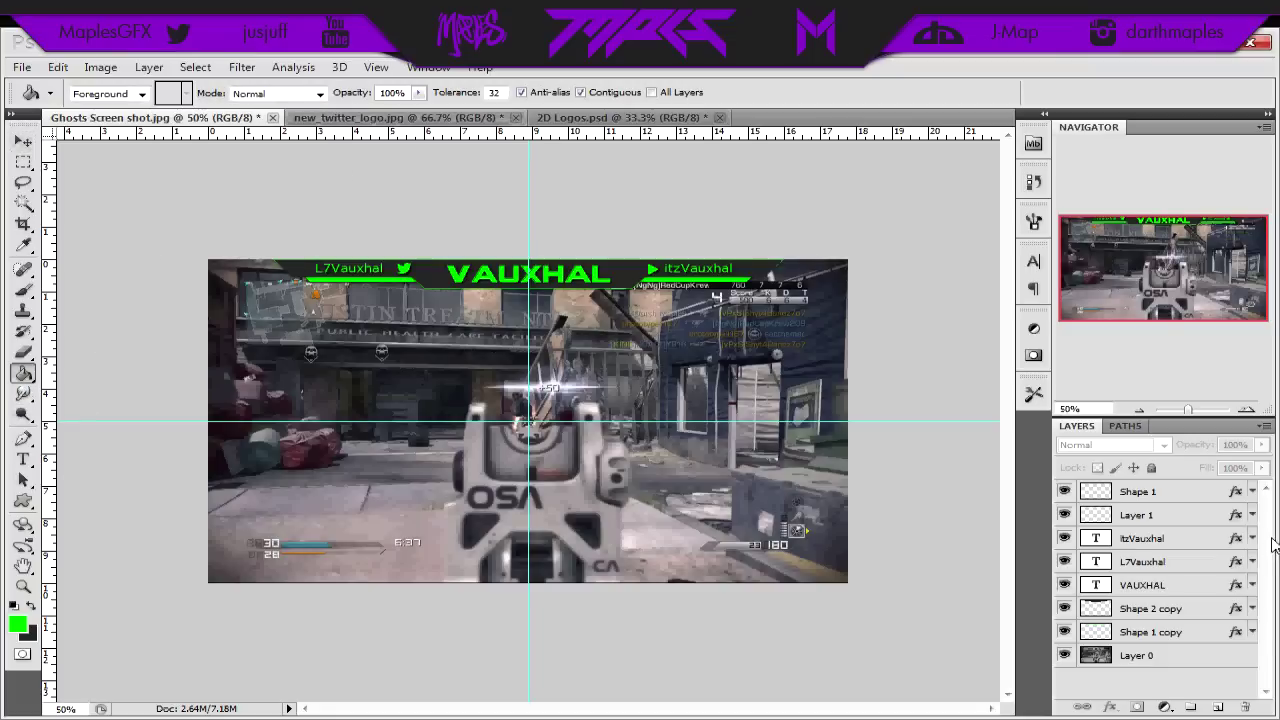
{"action": "left_click", "coordinate": [1218, 707]}
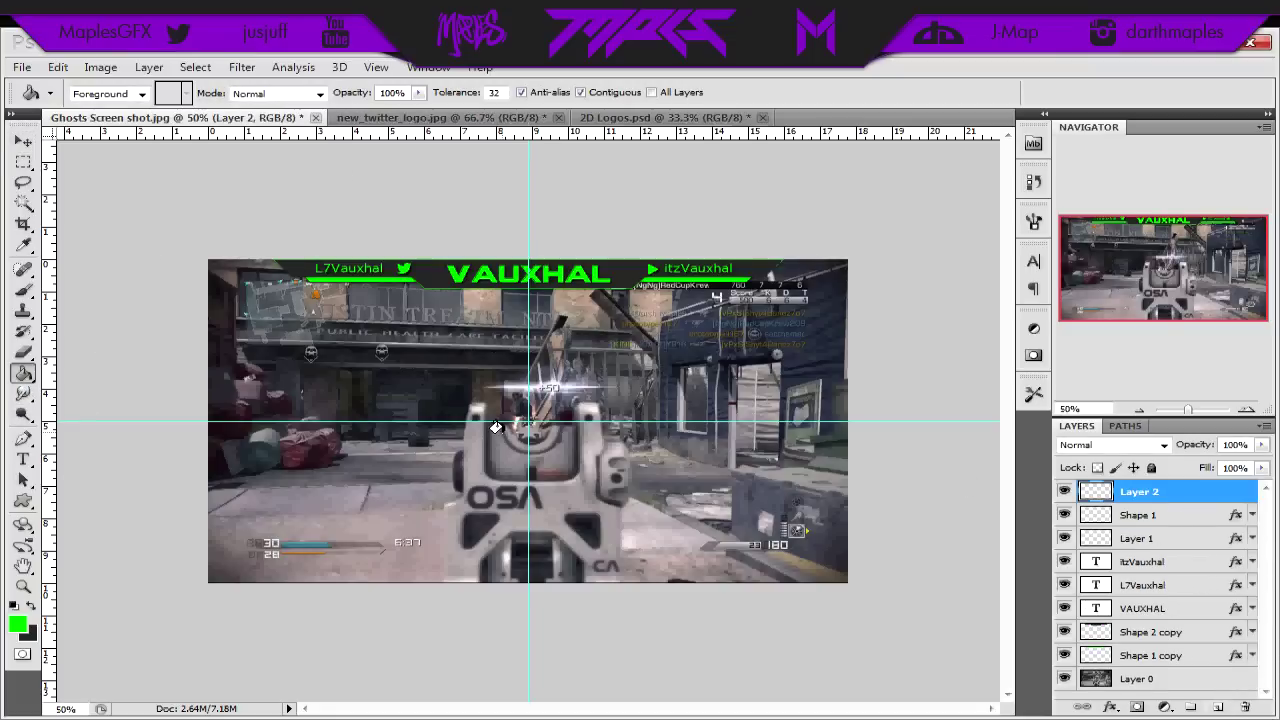
{"action": "left_click", "coordinate": [333, 500]}
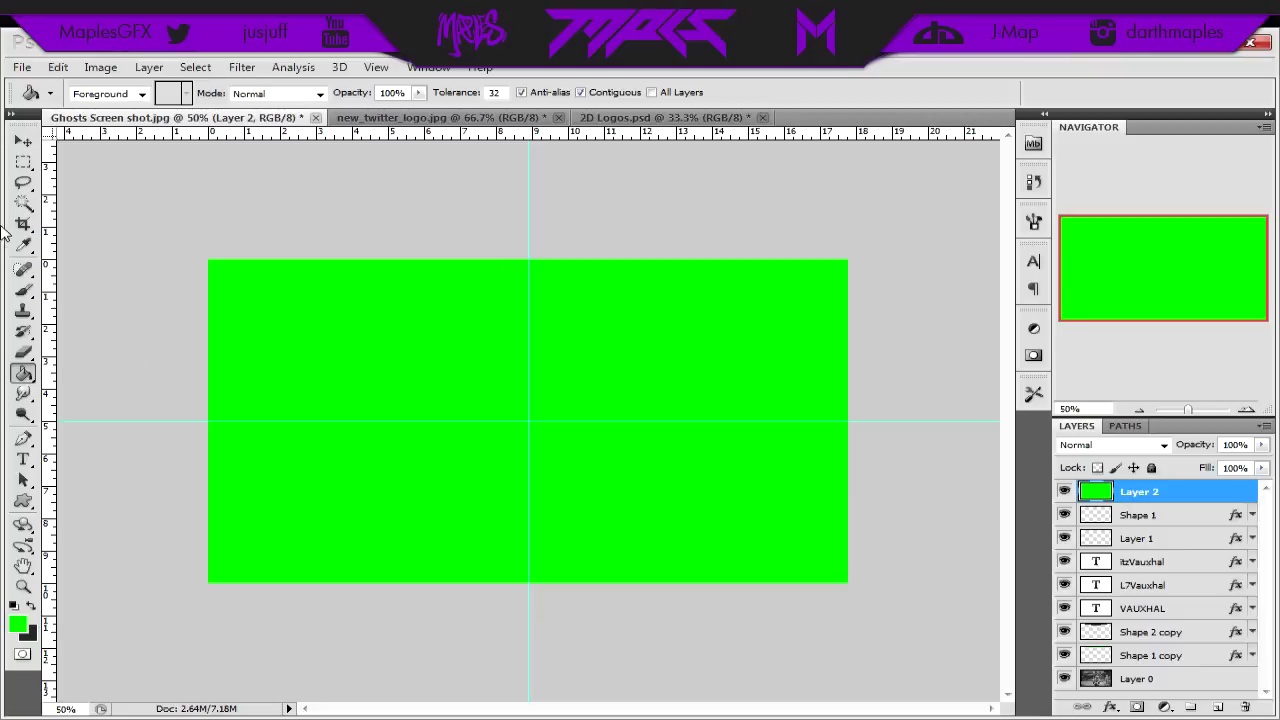
Step: Add a 35 px black stroke positioned inside to the green-filled layer
{"action": "left_click", "coordinate": [24, 138]}
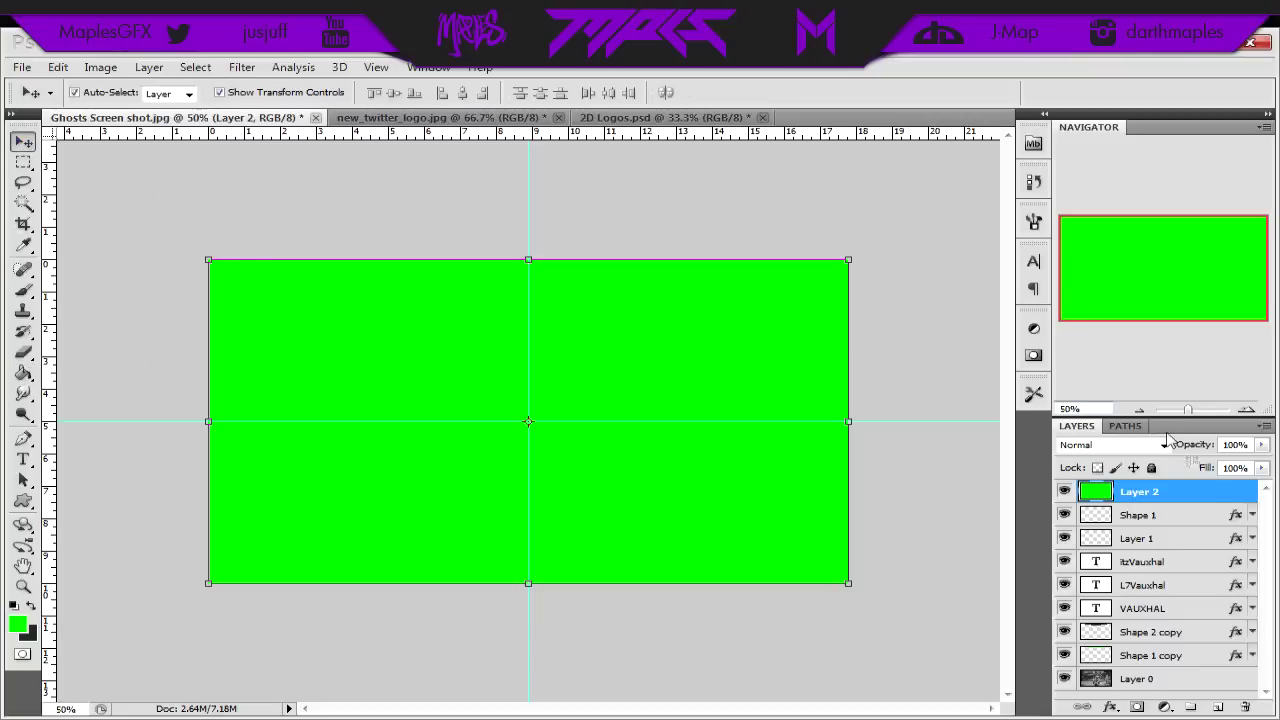
{"action": "double_click", "coordinate": [1195, 491]}
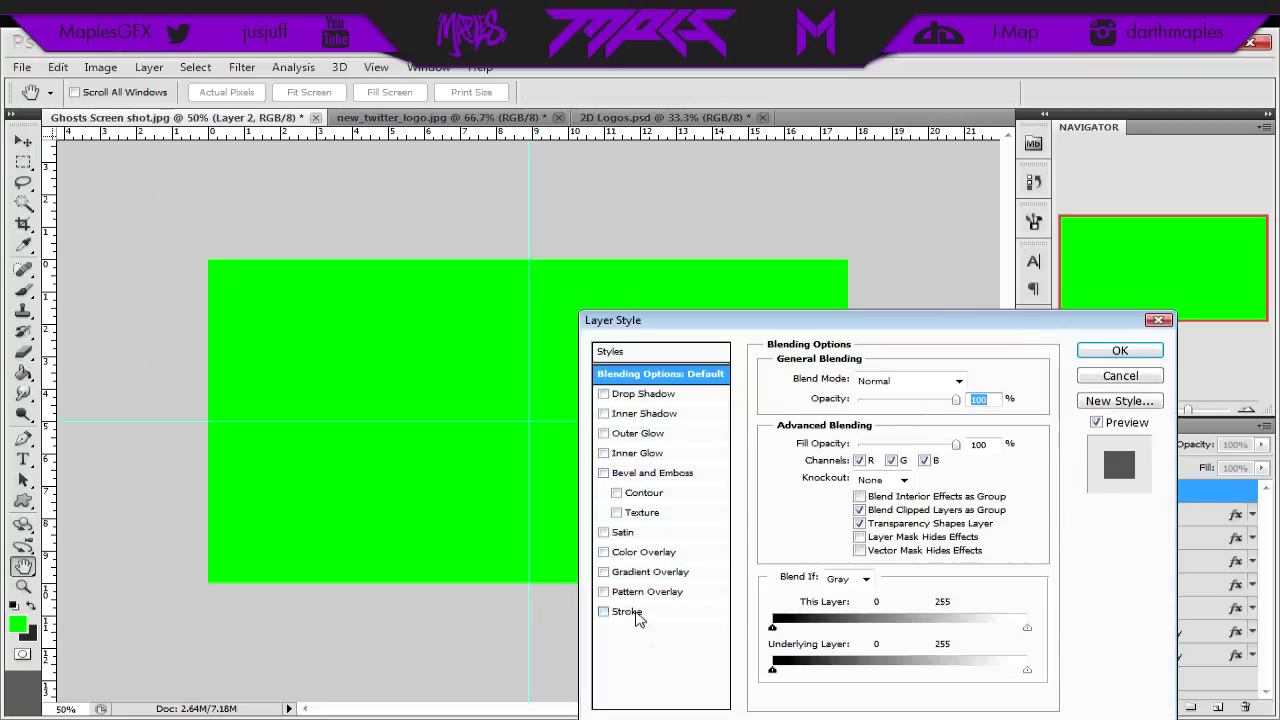
{"action": "left_click", "coordinate": [630, 612]}
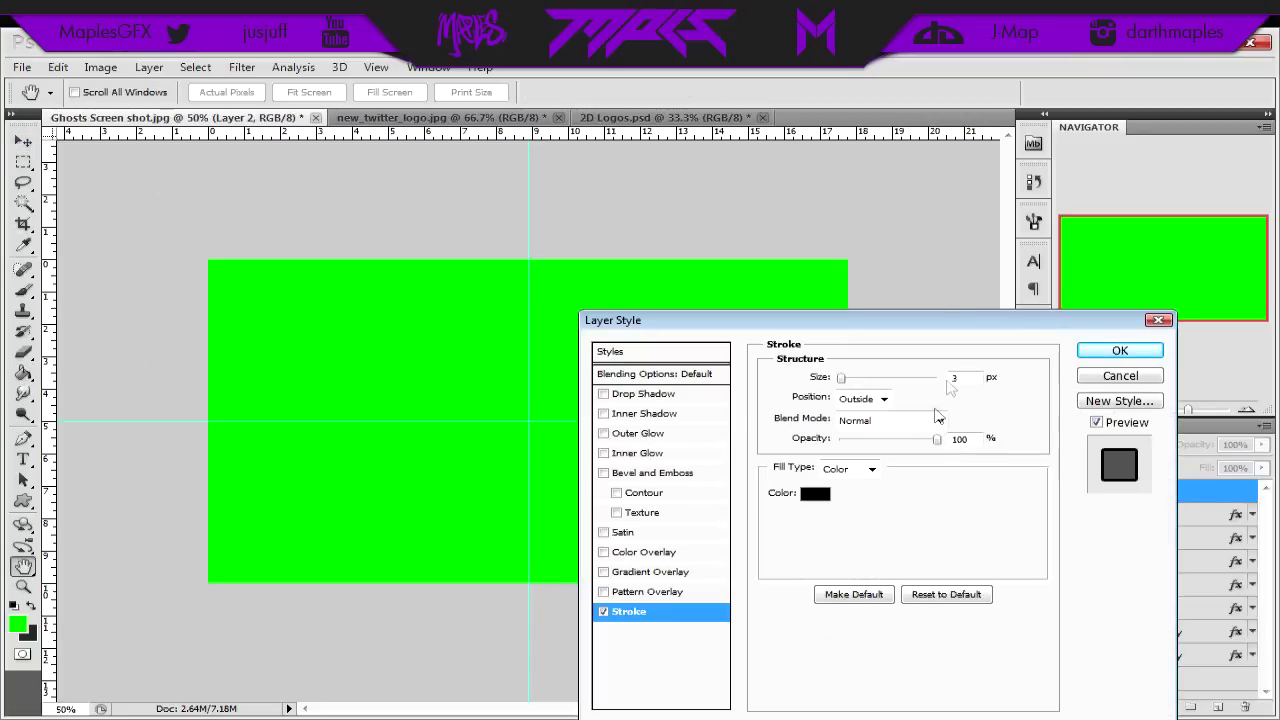
{"action": "left_click", "coordinate": [884, 399]}
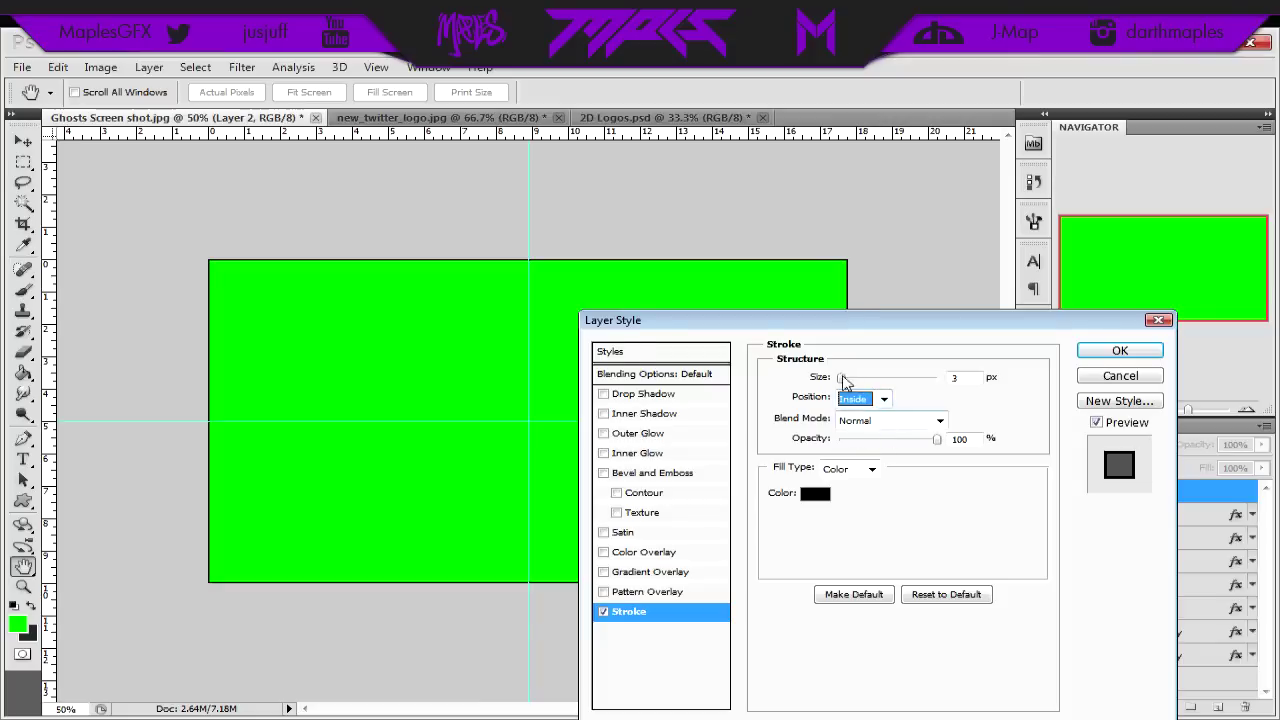
{"action": "left_click_drag", "start_coordinate": [840, 381], "coordinate": [861, 383]}
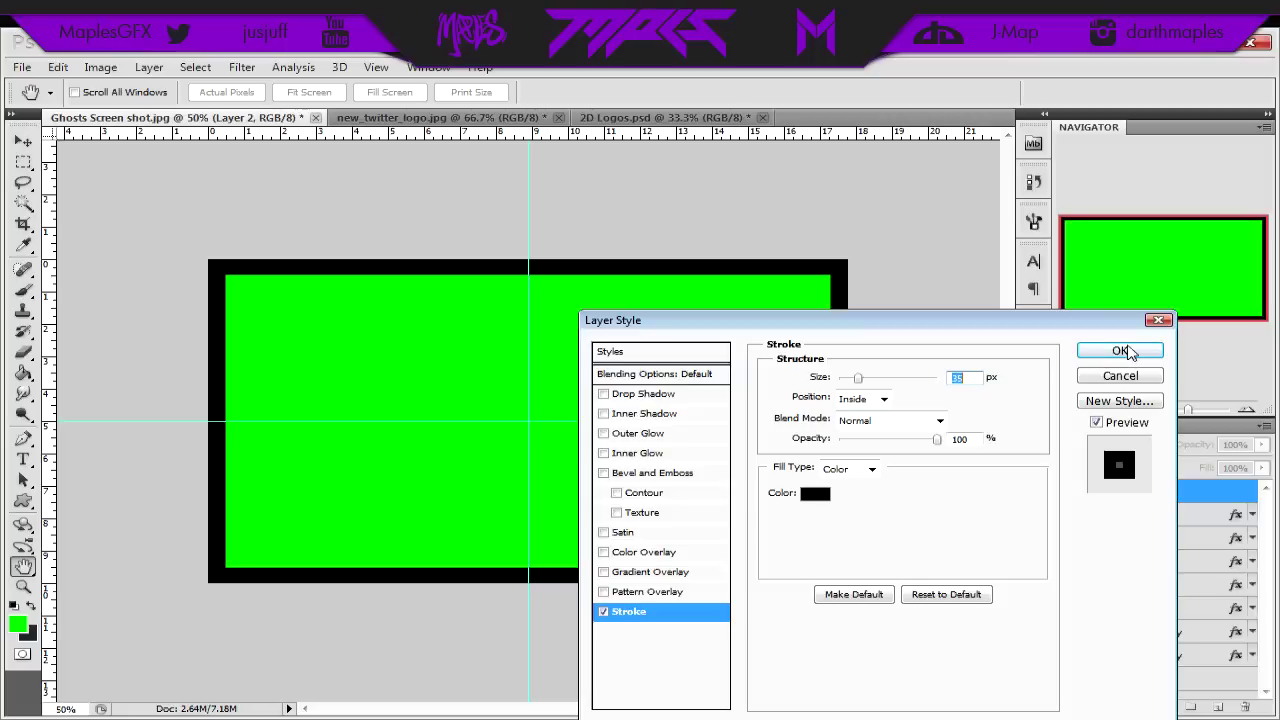
{"action": "left_click", "coordinate": [1120, 350]}
Step: Convert the stroked green layer to a smart object and rasterize it so the stroke becomes pixels
{"action": "left_click", "coordinate": [1248, 491]}
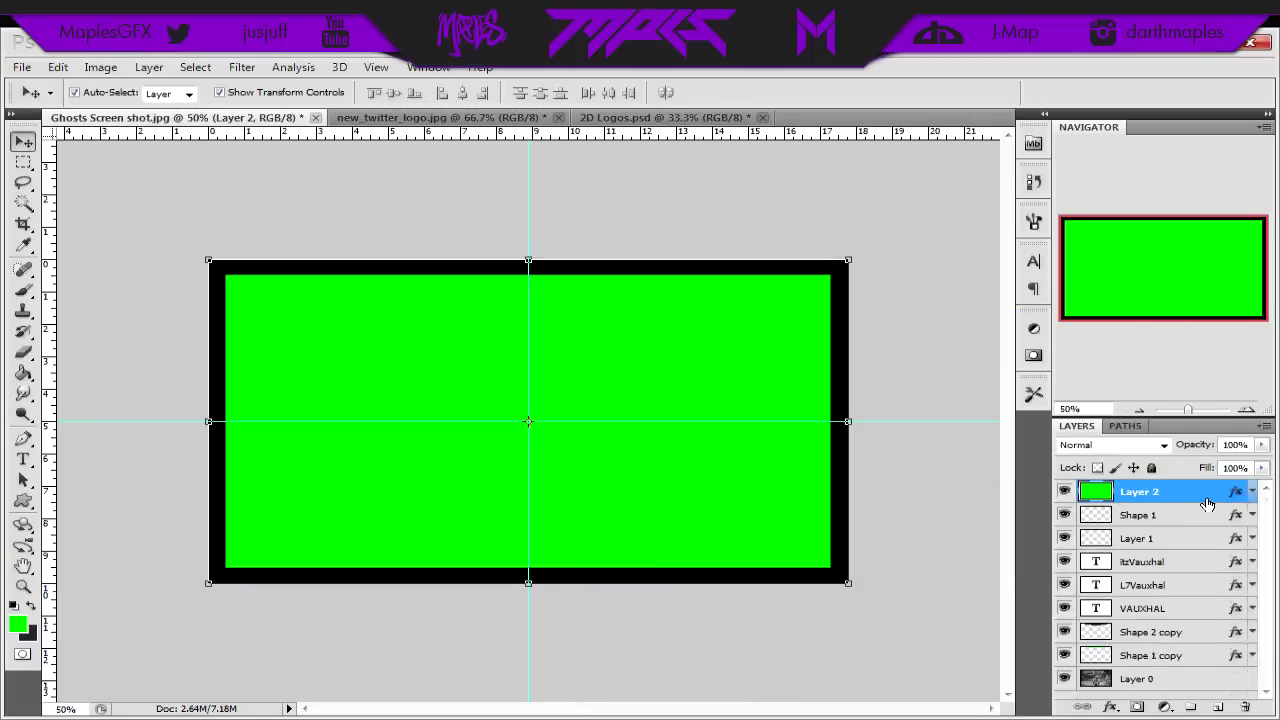
{"action": "right_click", "coordinate": [1203, 503]}
{"action": "left_click", "coordinate": [1081, 194]}
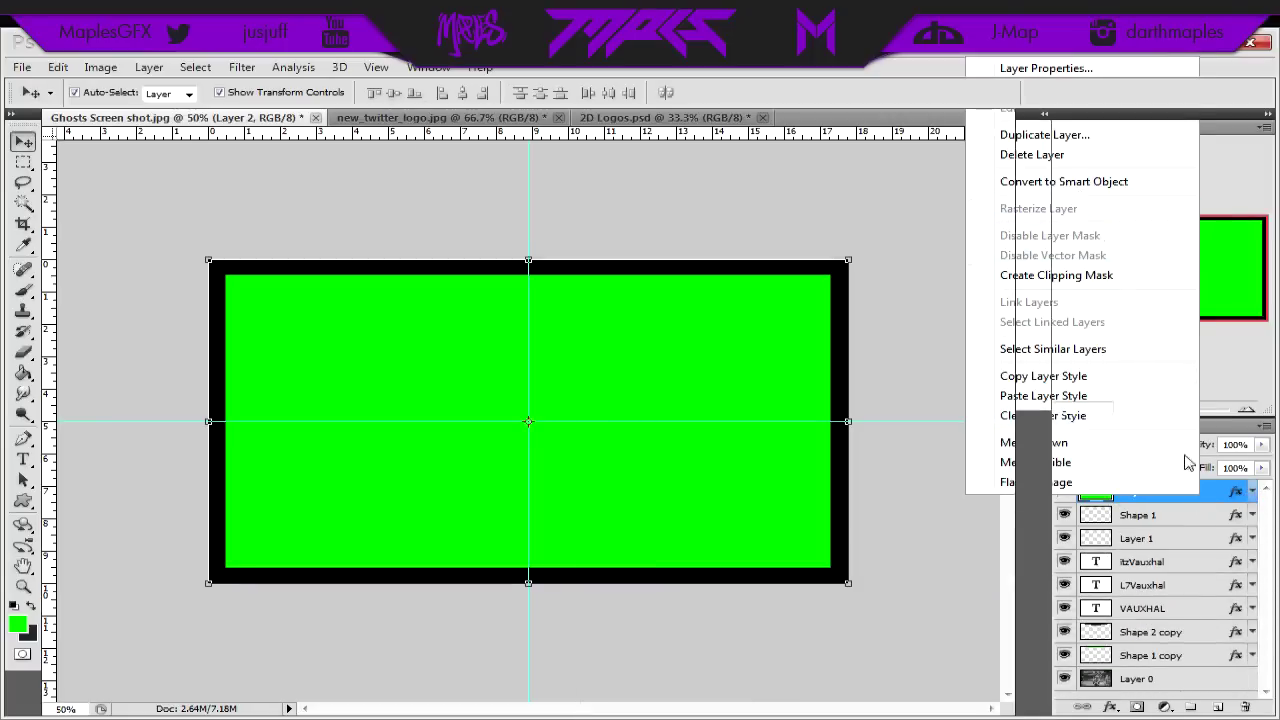
{"action": "right_click", "coordinate": [1188, 490]}
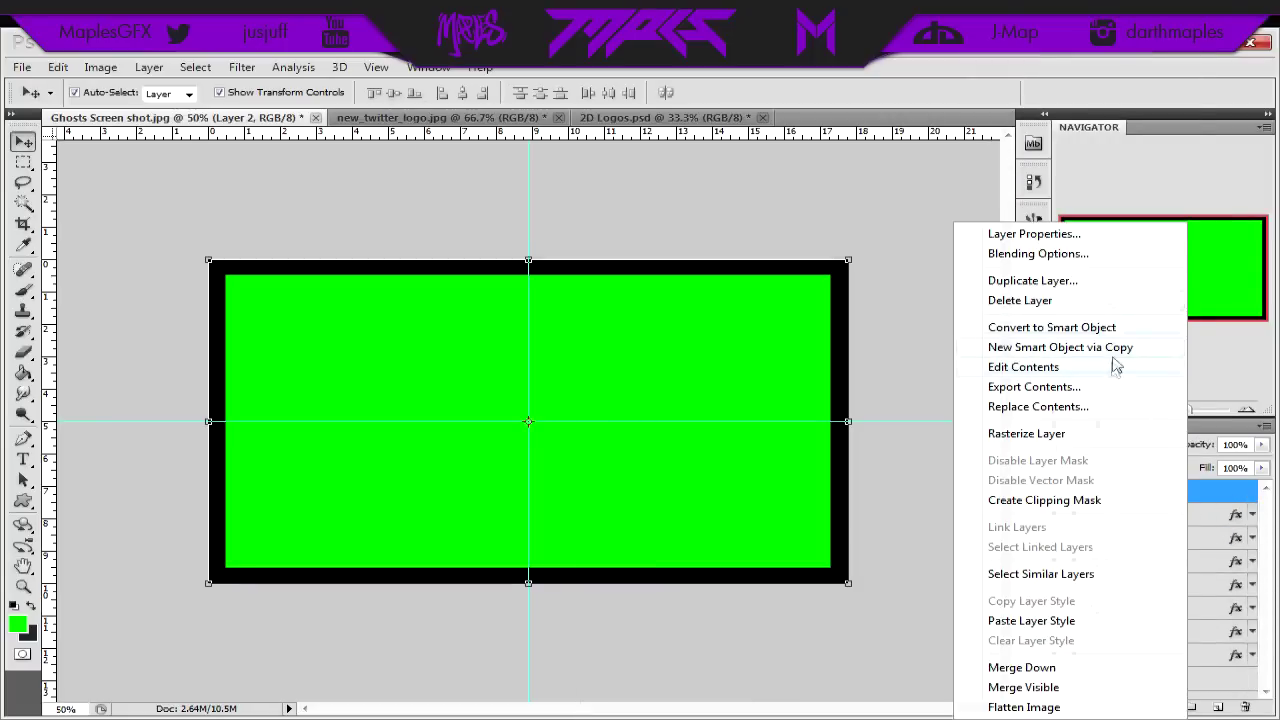
{"action": "left_click", "coordinate": [1106, 435]}
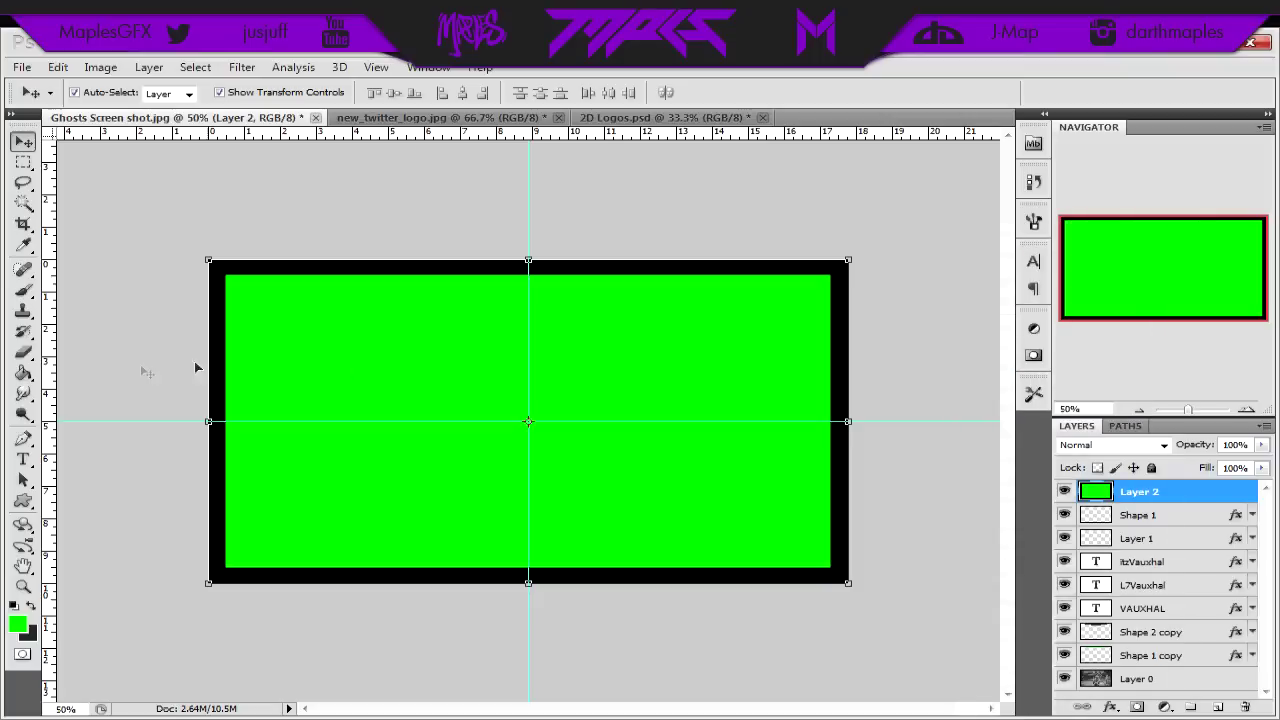
Step: Select the green interior with the Magic Wand and delete it, leaving only the black frame
{"action": "left_click", "coordinate": [24, 204]}
{"action": "left_click", "coordinate": [466, 378]}
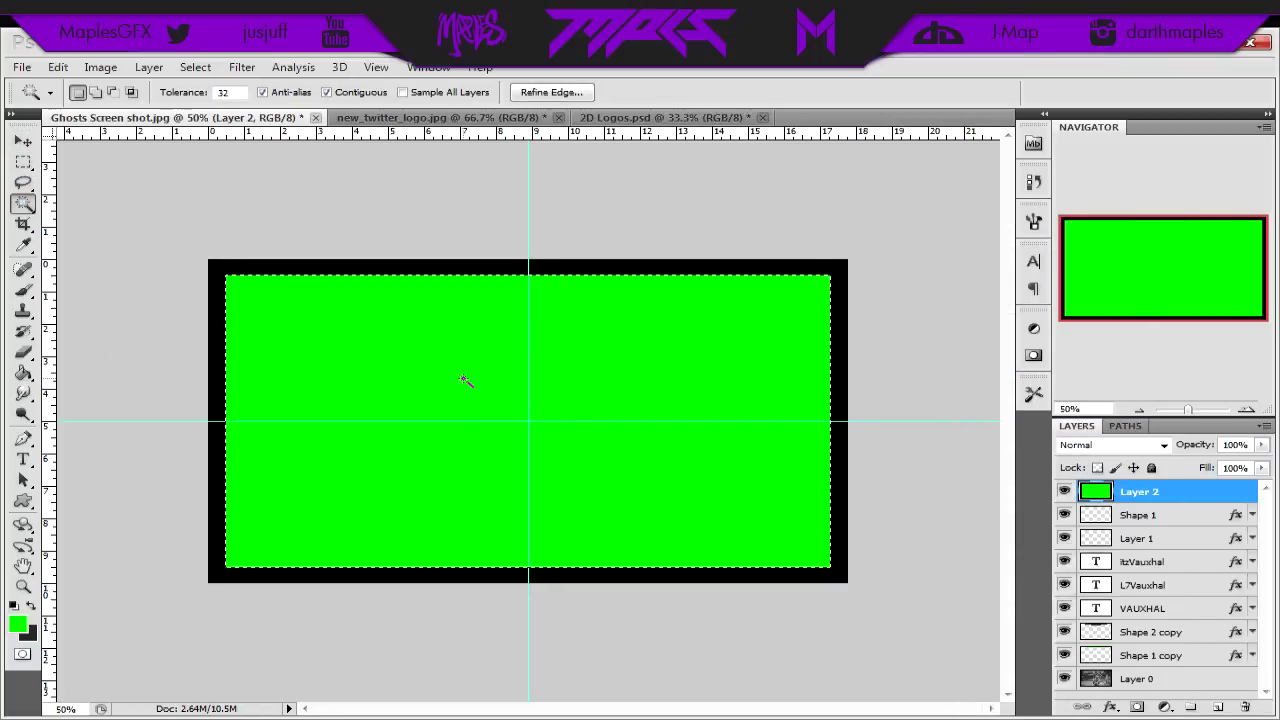
{"action": "key", "text": "Delete"}
Step: Scale the black frame proportionally about its centre to about 25%
{"action": "left_click", "coordinate": [23, 141]}
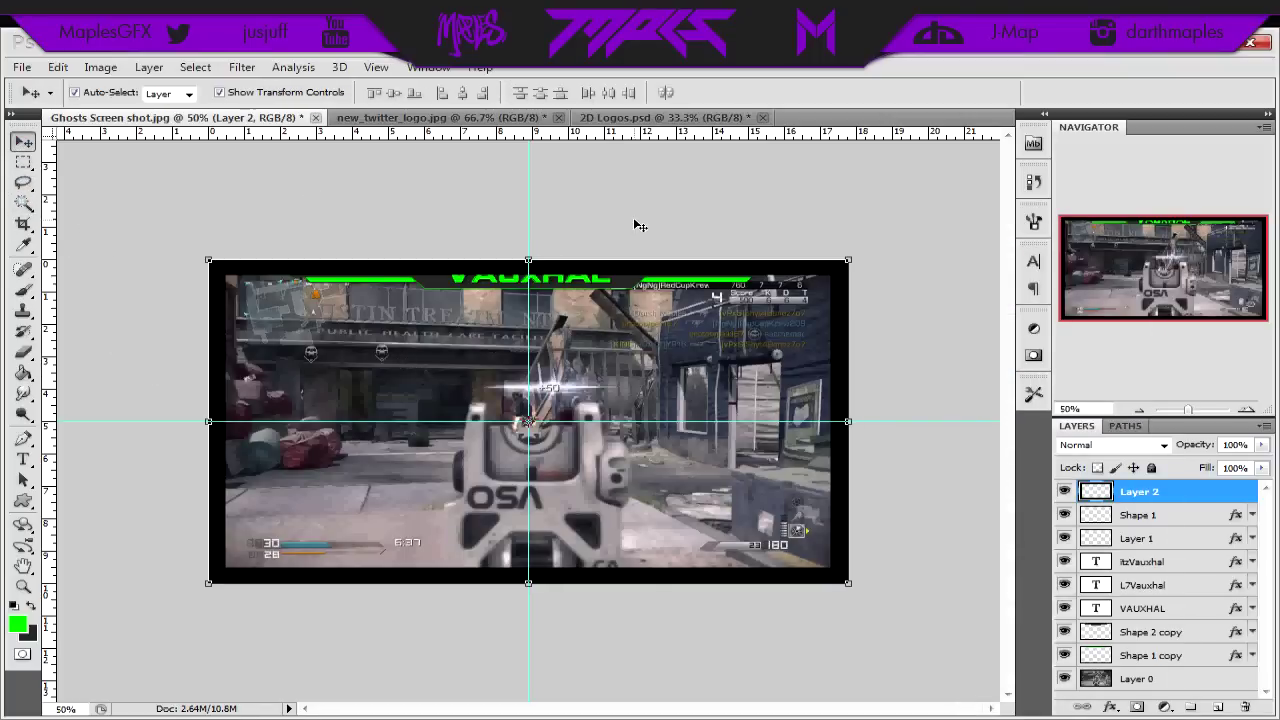
{"action": "left_click", "coordinate": [848, 258]}
{"action": "left_click_drag", "start_coordinate": [852, 256], "coordinate": [634, 413]}
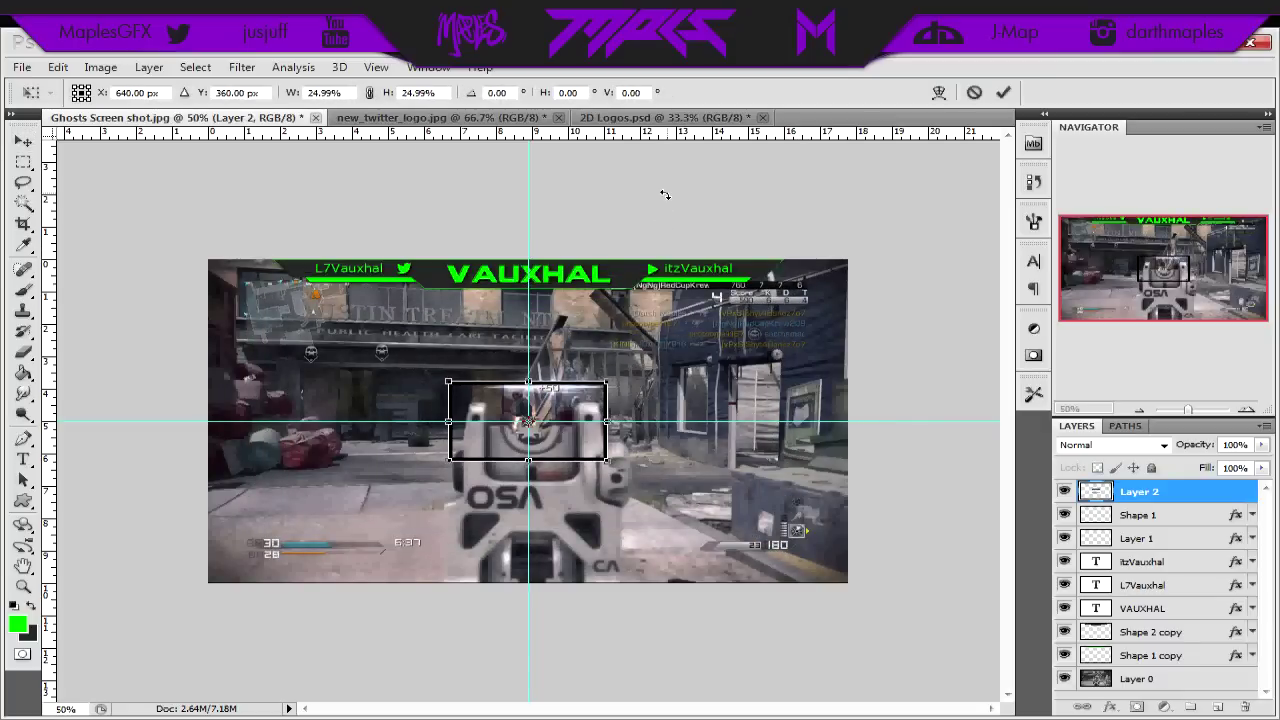
{"action": "key", "text": "Return"}
Step: Nudge the small black frame horizontally to the right edge of the screenshot
{"action": "key", "text": "shift+Right"}
{"action": "key", "text": "shift+Right"}
{"action": "key", "text": "shift+Right"}
{"action": "key", "text": "shift+Right"}
{"action": "key", "text": "shift+Right"}
{"action": "key", "text": "shift+Right"}
{"action": "key", "text": "shift+Right"}
{"action": "key", "text": "shift+Right"}
{"action": "key", "text": "shift+Right"}
{"action": "key", "text": "shift+Right"}
{"action": "key", "text": "shift+Right"}
{"action": "key", "text": "shift+Right"}
{"action": "key", "text": "shift+Right"}
{"action": "key", "text": "shift+Right"}
{"action": "key", "text": "shift+Right"}
{"action": "key", "text": "shift+Right"}
{"action": "key", "text": "shift+Right"}
{"action": "key", "text": "shift+Right"}
{"action": "key", "text": "shift+Right"}
{"action": "key", "text": "shift+Right"}
{"action": "key", "text": "shift+Right"}
{"action": "key", "text": "shift+Right"}
{"action": "key", "text": "shift+Right"}
{"action": "key", "text": "shift+Right"}
{"action": "key", "text": "shift+Right"}
{"action": "key", "text": "shift+Right"}
{"action": "key", "text": "shift+Right"}
{"action": "key", "text": "shift+Right"}
{"action": "key", "text": "shift+Right"}
{"action": "key", "text": "shift+Right"}
{"action": "key", "text": "shift+Right"}
{"action": "key", "text": "shift+Right"}
{"action": "key", "text": "shift+Right"}
{"action": "key", "text": "shift+Right"}
{"action": "key", "text": "shift+Right"}
{"action": "key", "text": "shift+Right"}
{"action": "key", "text": "shift+Right"}
{"action": "key", "text": "shift+Right"}
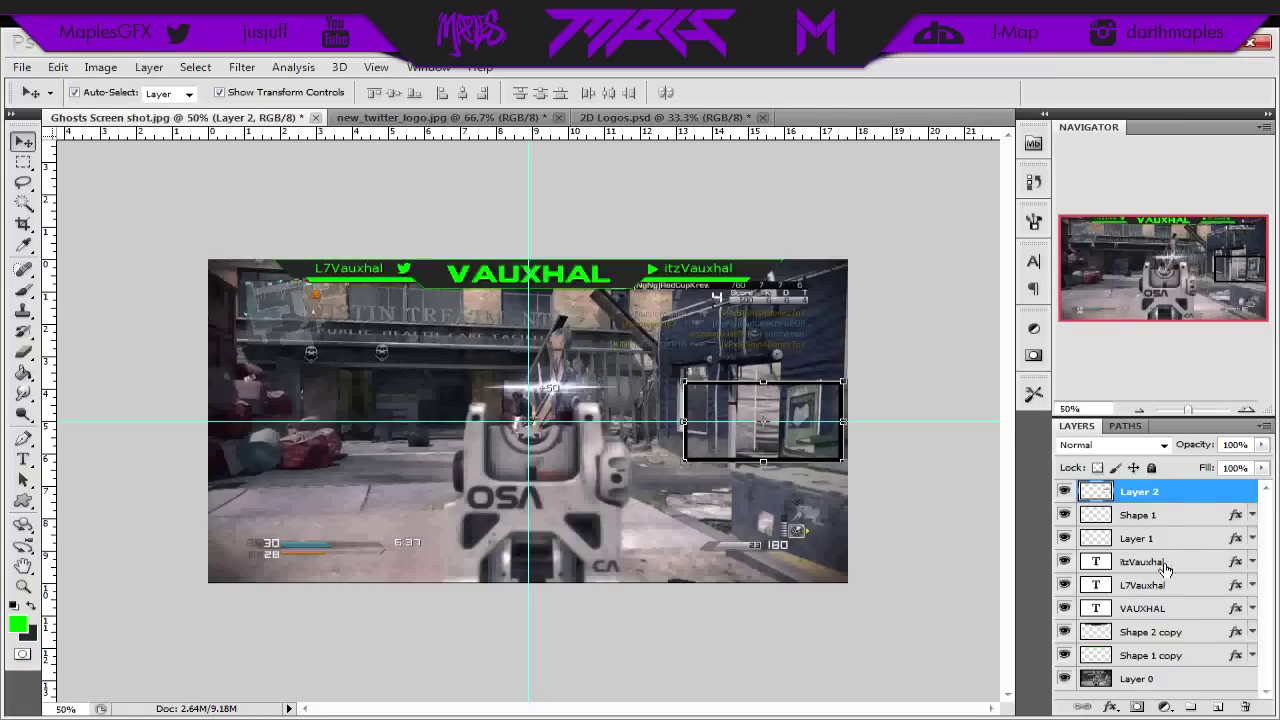
Step: Copy the layer style of the dark top banner and paste it onto the black frame layer
{"action": "left_click", "coordinate": [764, 271]}
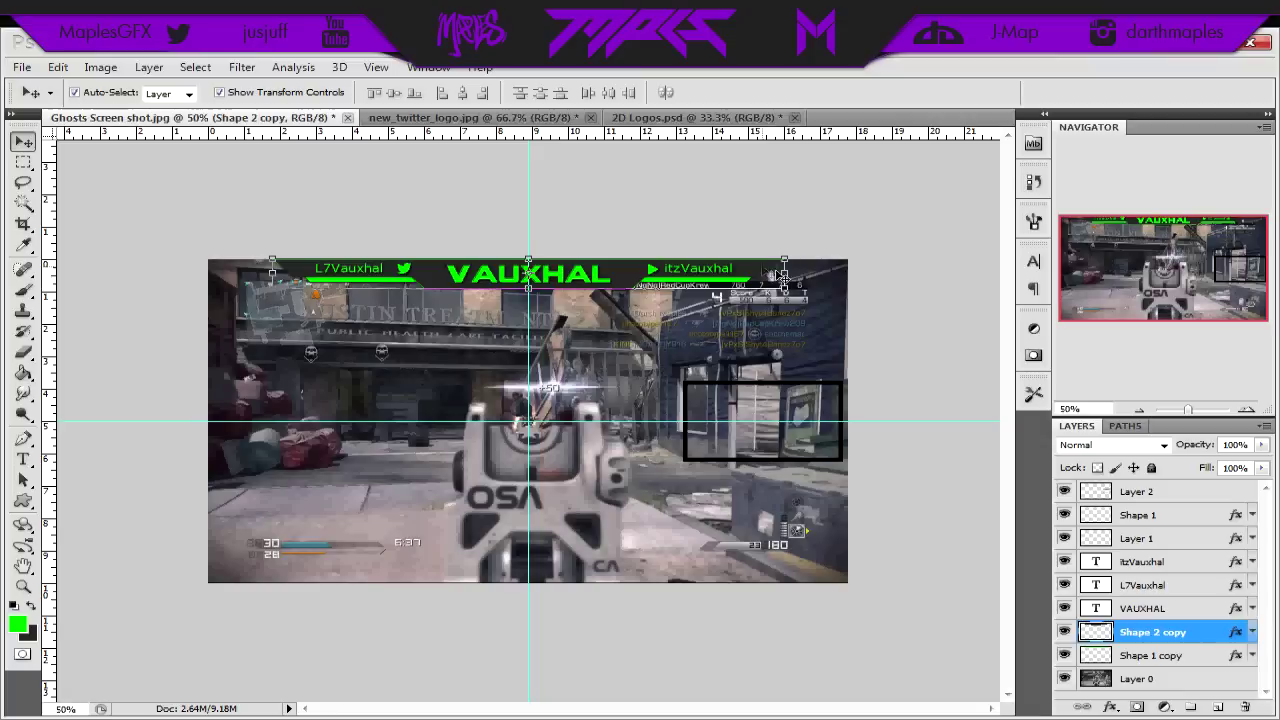
{"action": "right_click", "coordinate": [1214, 638]}
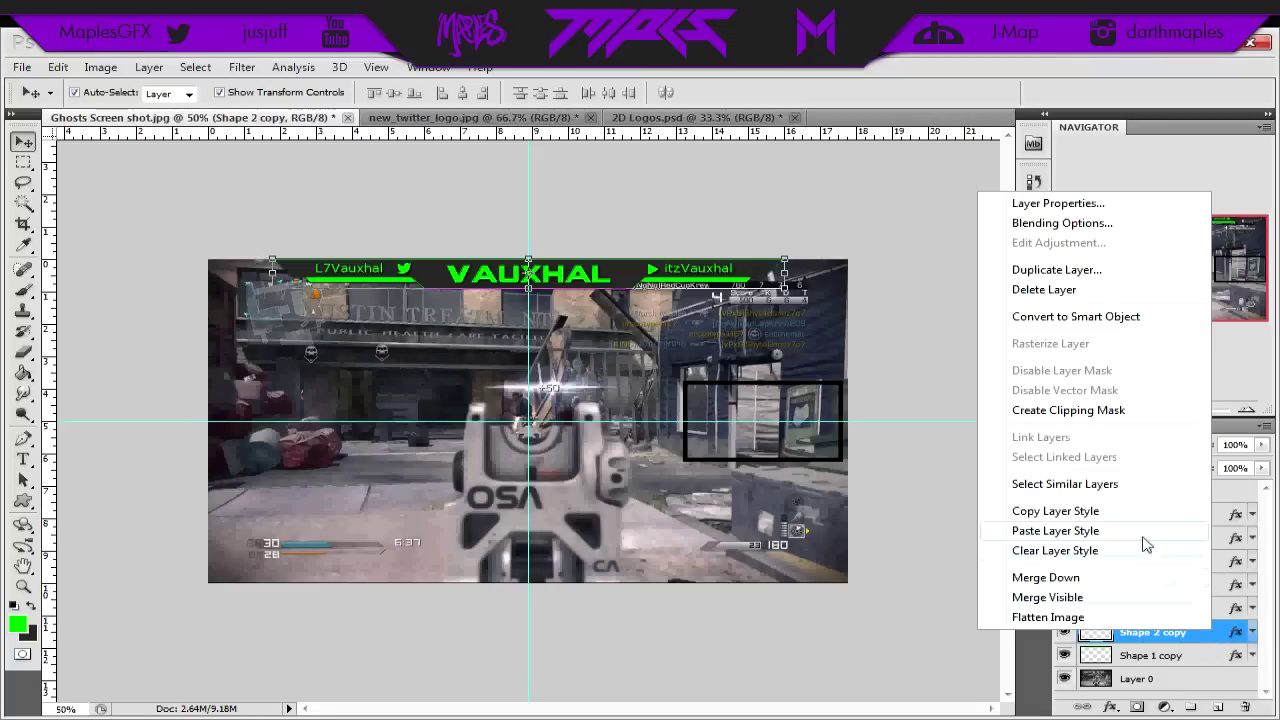
{"action": "left_click", "coordinate": [1137, 512]}
{"action": "left_click", "coordinate": [1190, 500]}
{"action": "right_click", "coordinate": [1190, 500]}
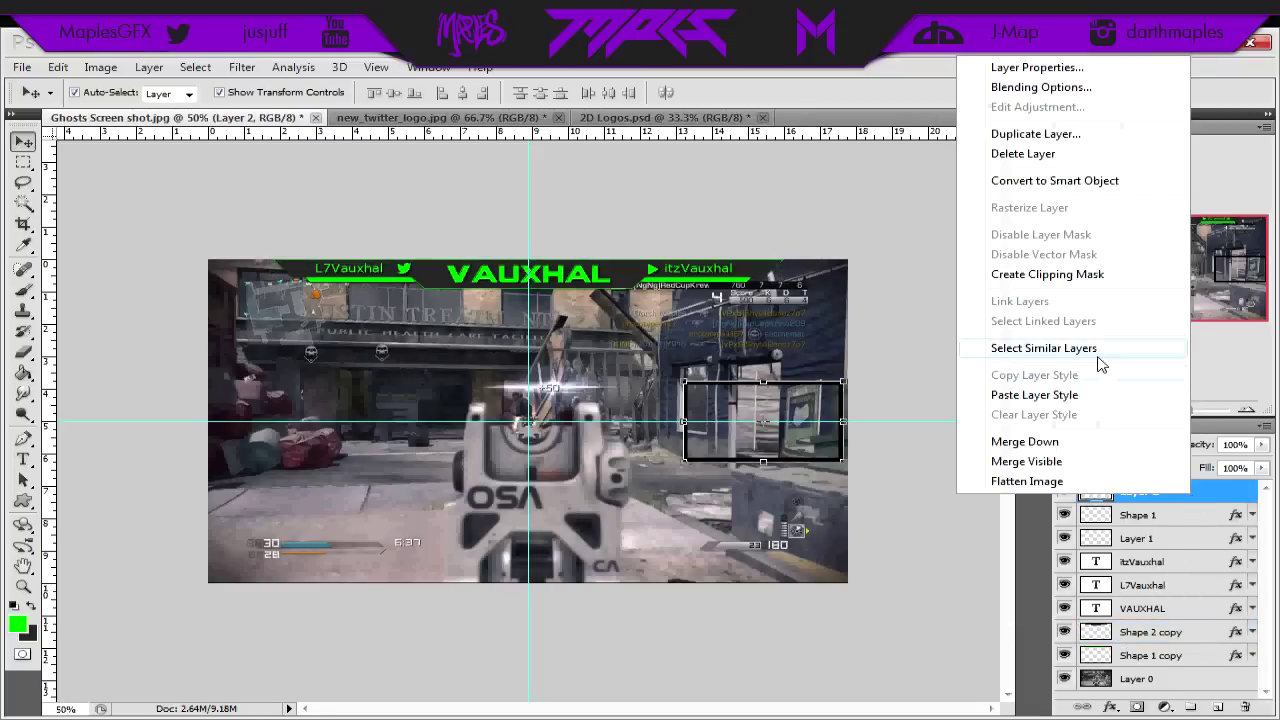
{"action": "left_click", "coordinate": [1100, 394]}
{"action": "left_click", "coordinate": [929, 419]}
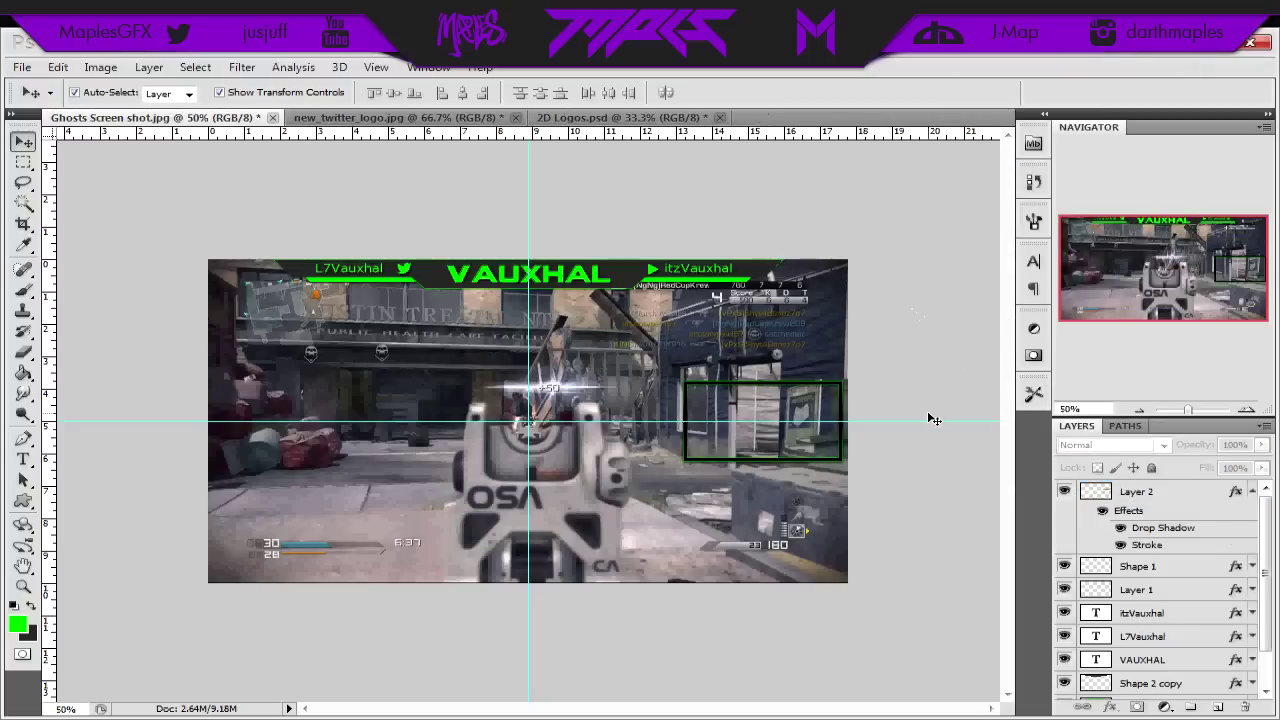
Step: Edit the black frame's stroke gradient in its layer style, setting the angle to 45° and the scale to 150%
{"action": "left_click", "coordinate": [226, 54]}
{"action": "left_click", "coordinate": [222, 106]}
{"action": "left_click_drag", "start_coordinate": [644, 710], "coordinate": [709, 710]}
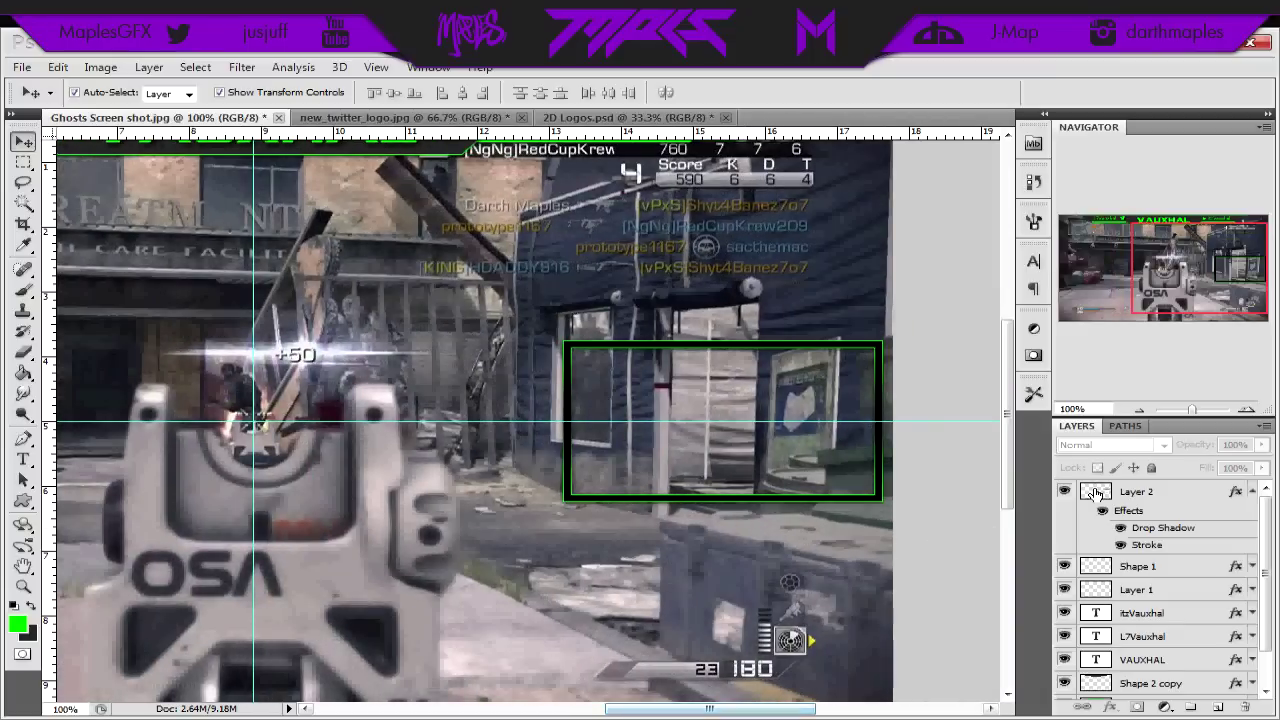
{"action": "left_click", "coordinate": [1253, 491]}
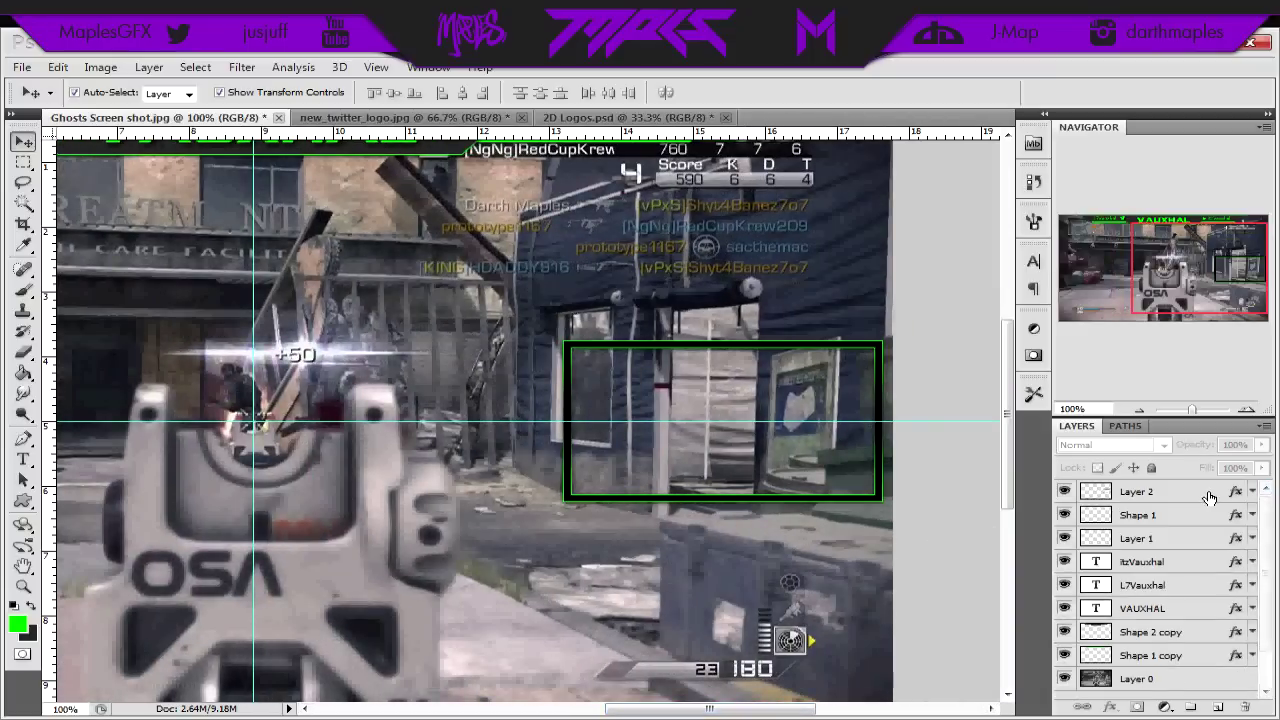
{"action": "left_click", "coordinate": [1210, 495]}
{"action": "key", "text": "h"}
{"action": "double_click", "coordinate": [1210, 495]}
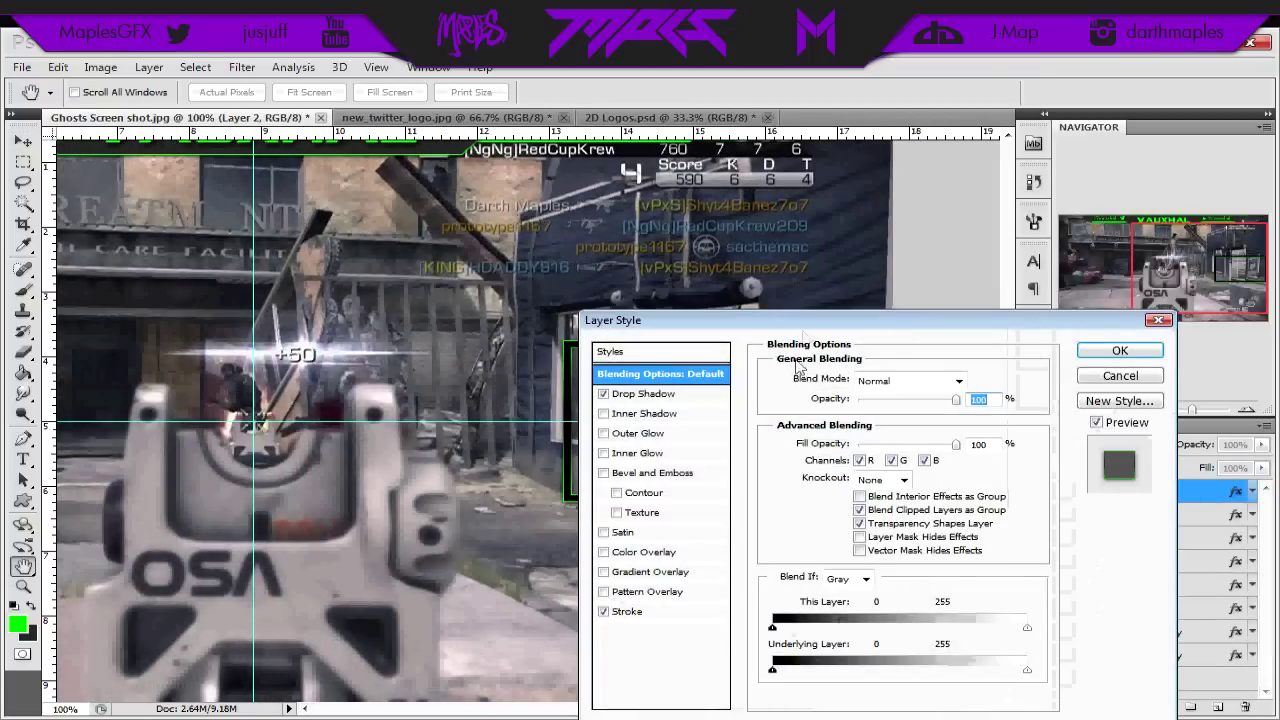
{"action": "left_click", "coordinate": [1090, 290]}
{"action": "left_click_drag", "start_coordinate": [1090, 290], "coordinate": [457, 294]}
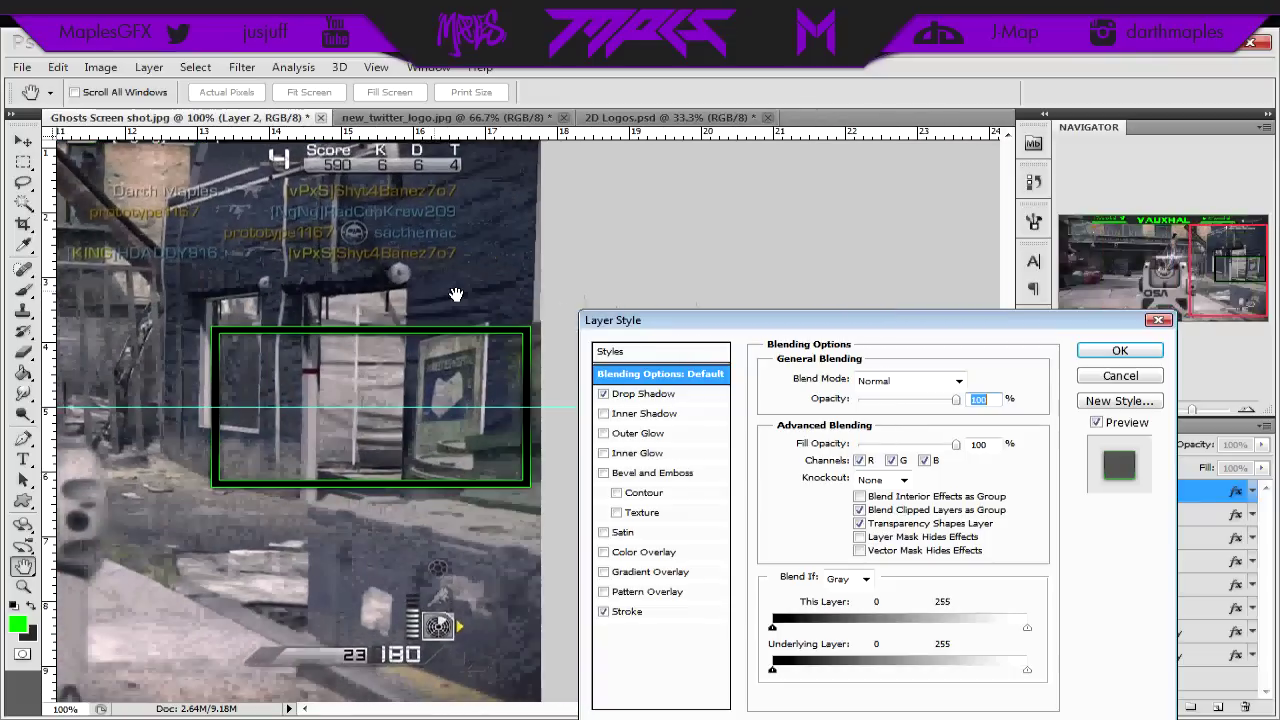
{"action": "left_click", "coordinate": [630, 611]}
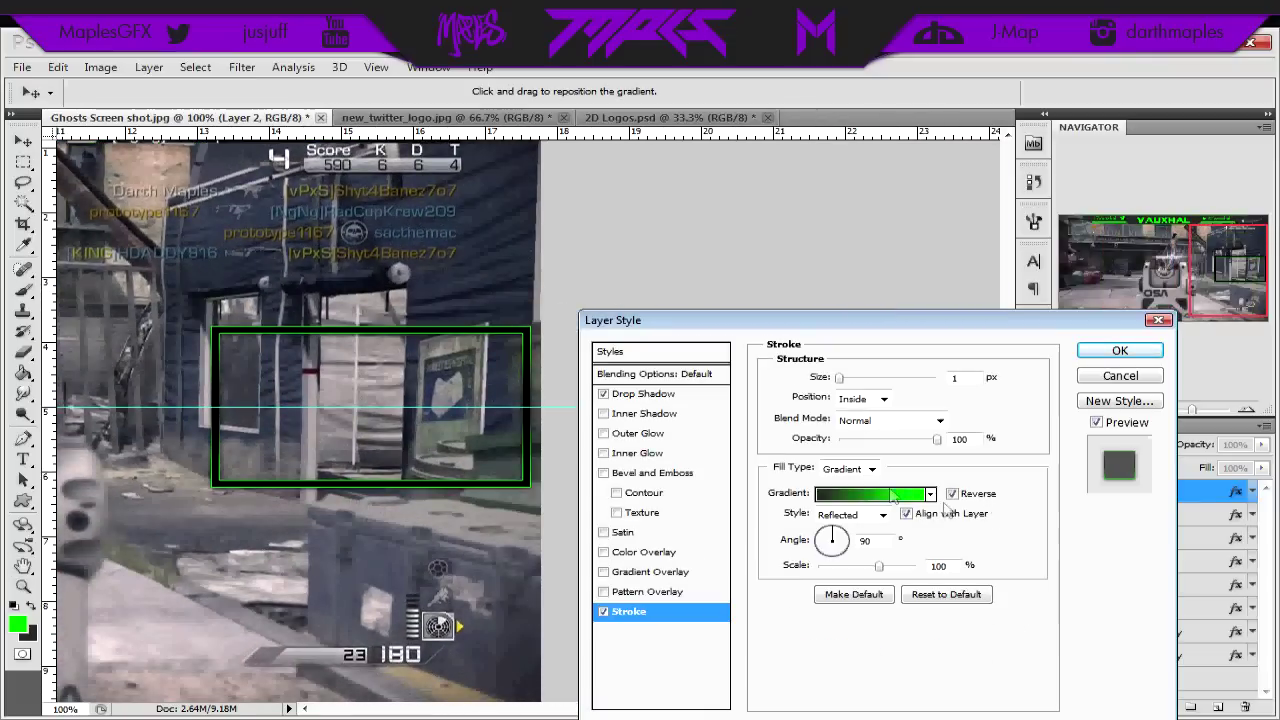
{"action": "left_click", "coordinate": [845, 540]}
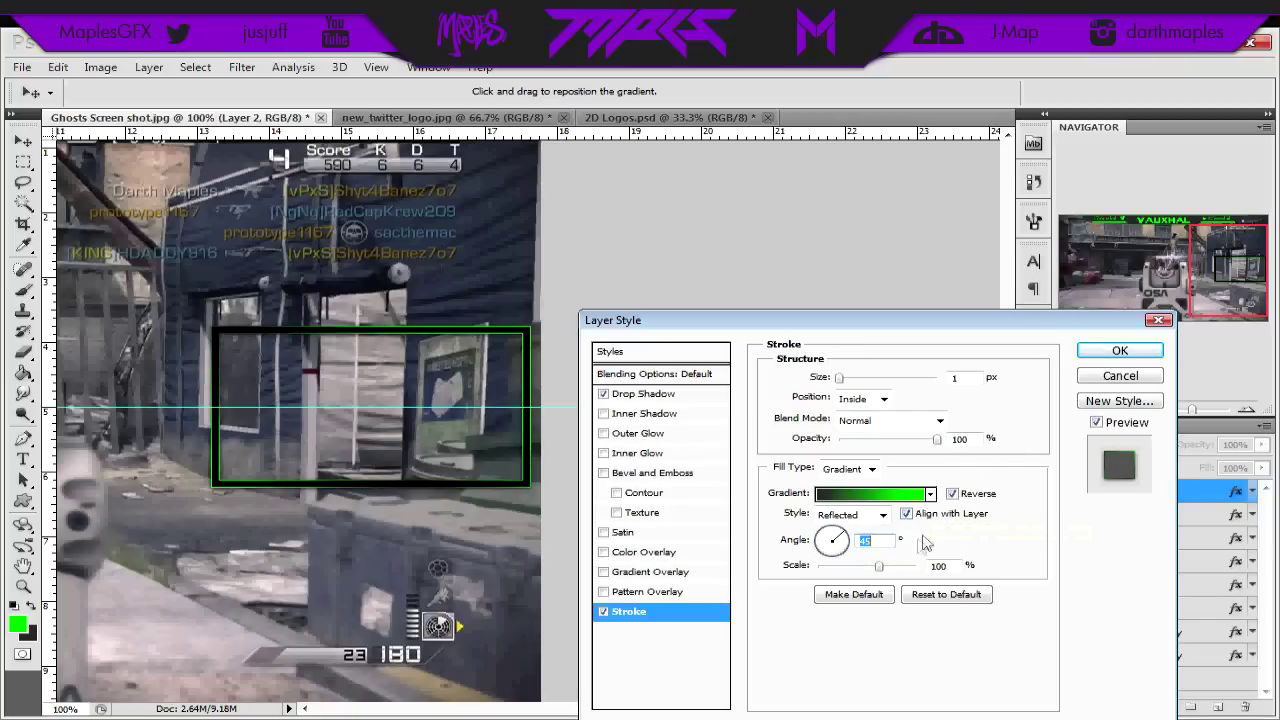
{"action": "left_click_drag", "start_coordinate": [886, 570], "coordinate": [940, 570]}
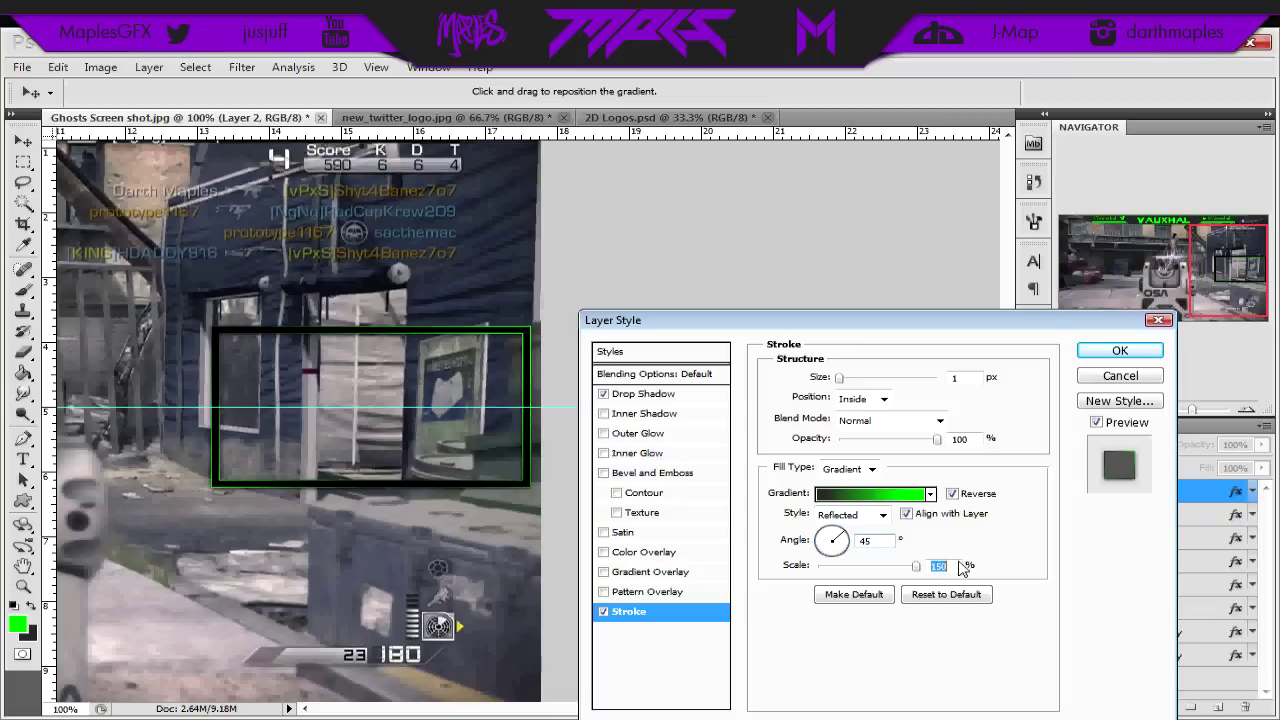
Step: Turn off Reverse for the frame's stroke gradient, reduce its scale to 67%, fine-tune its angle and apply the layer style
{"action": "left_click", "coordinate": [952, 494]}
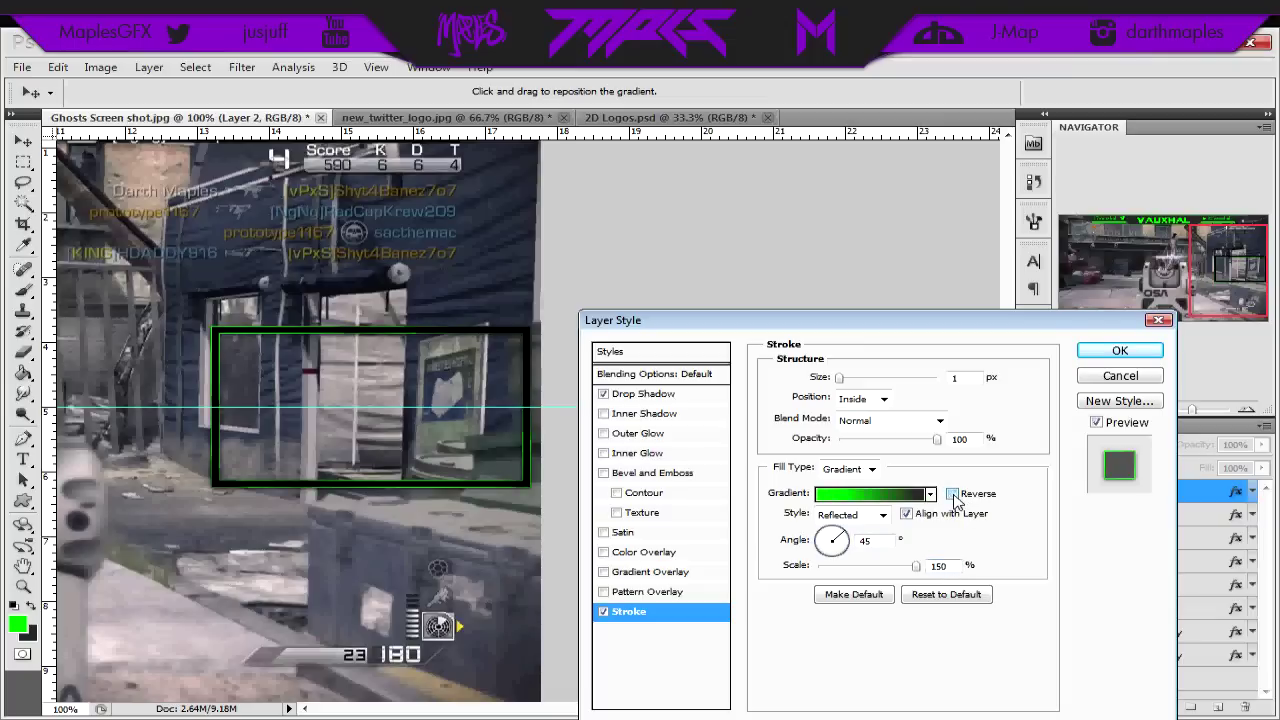
{"action": "left_click_drag", "start_coordinate": [915, 568], "coordinate": [857, 565]}
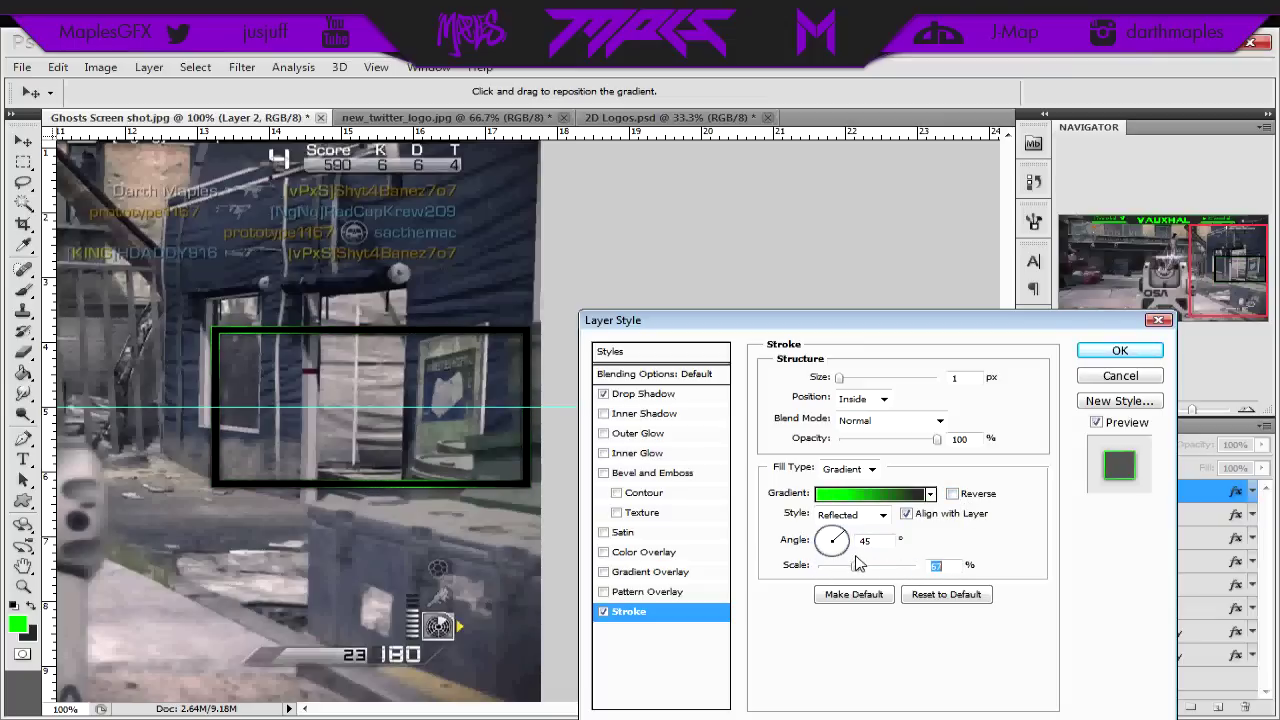
{"action": "left_click", "coordinate": [837, 533]}
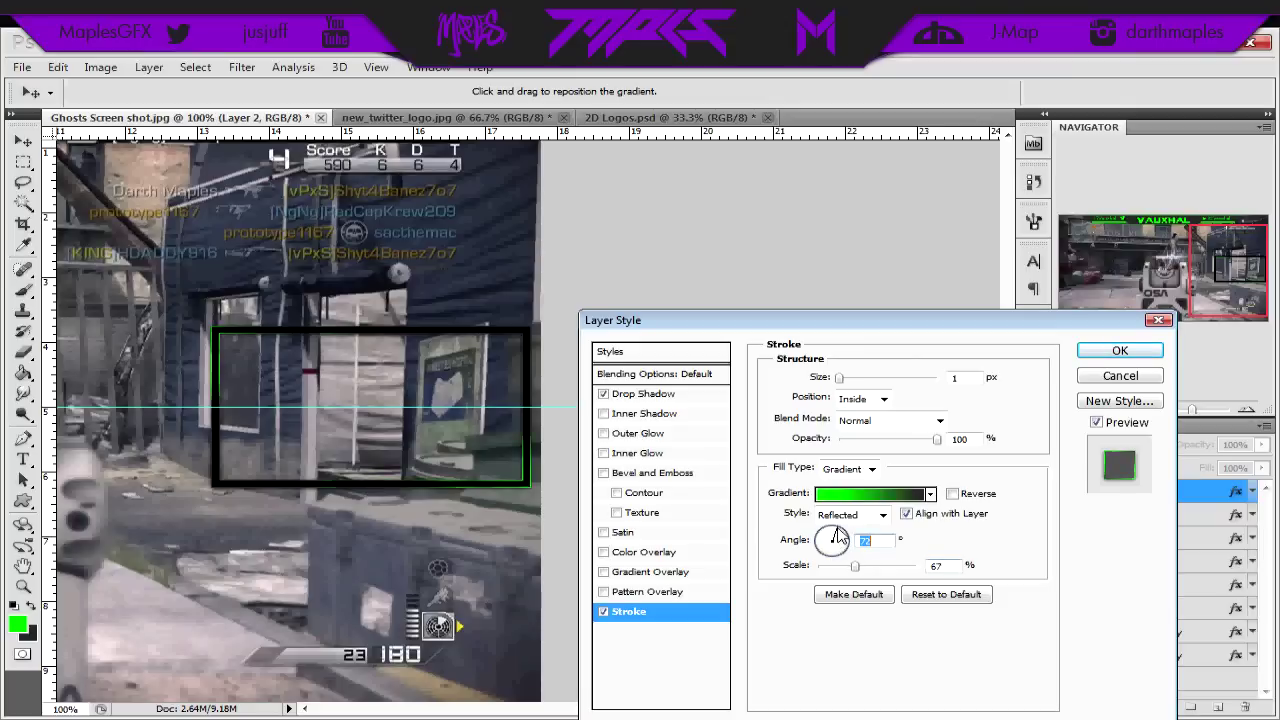
{"action": "left_click", "coordinate": [835, 532]}
{"action": "left_click_drag", "start_coordinate": [838, 537], "coordinate": [845, 538]}
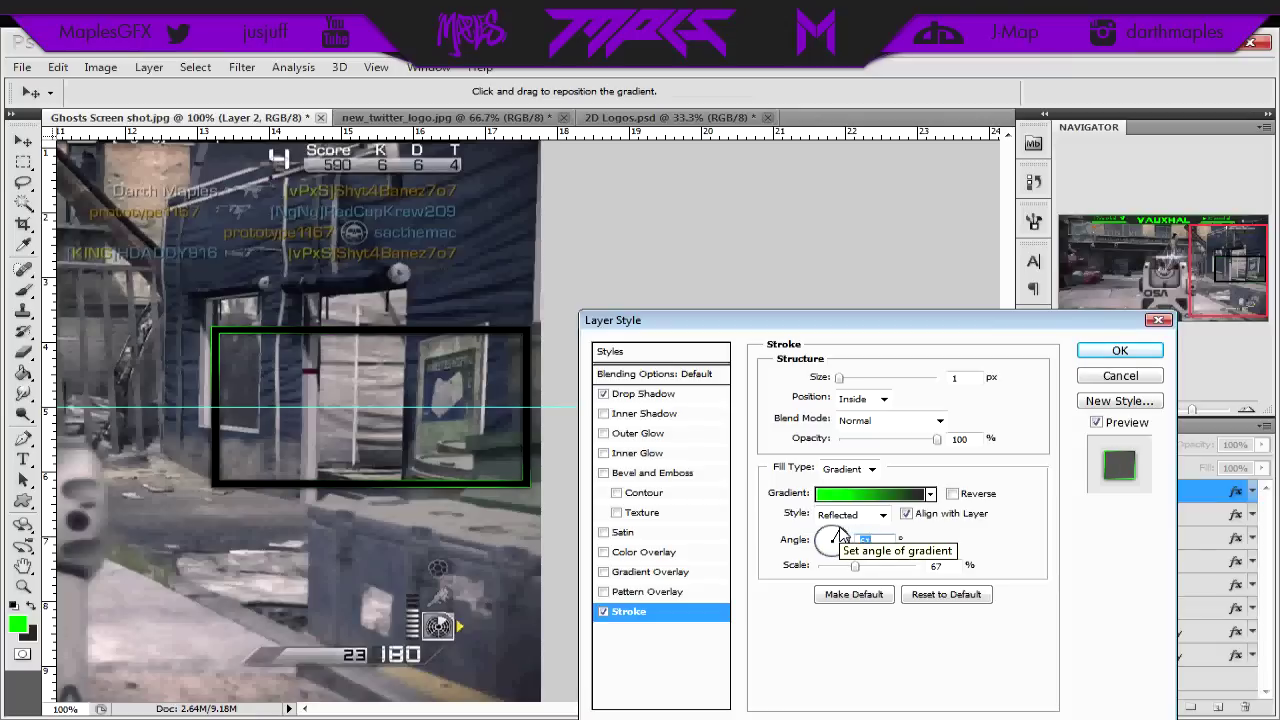
{"action": "left_click", "coordinate": [1119, 350]}
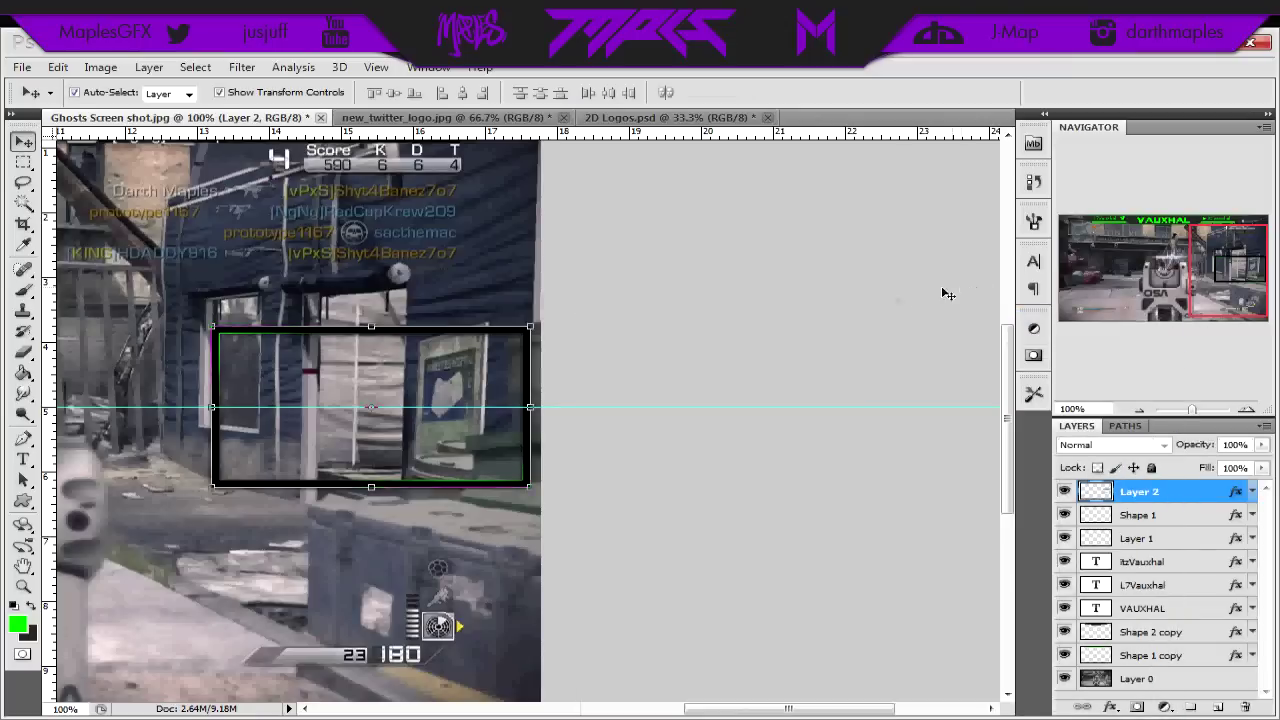
{"action": "left_click", "coordinate": [866, 555]}
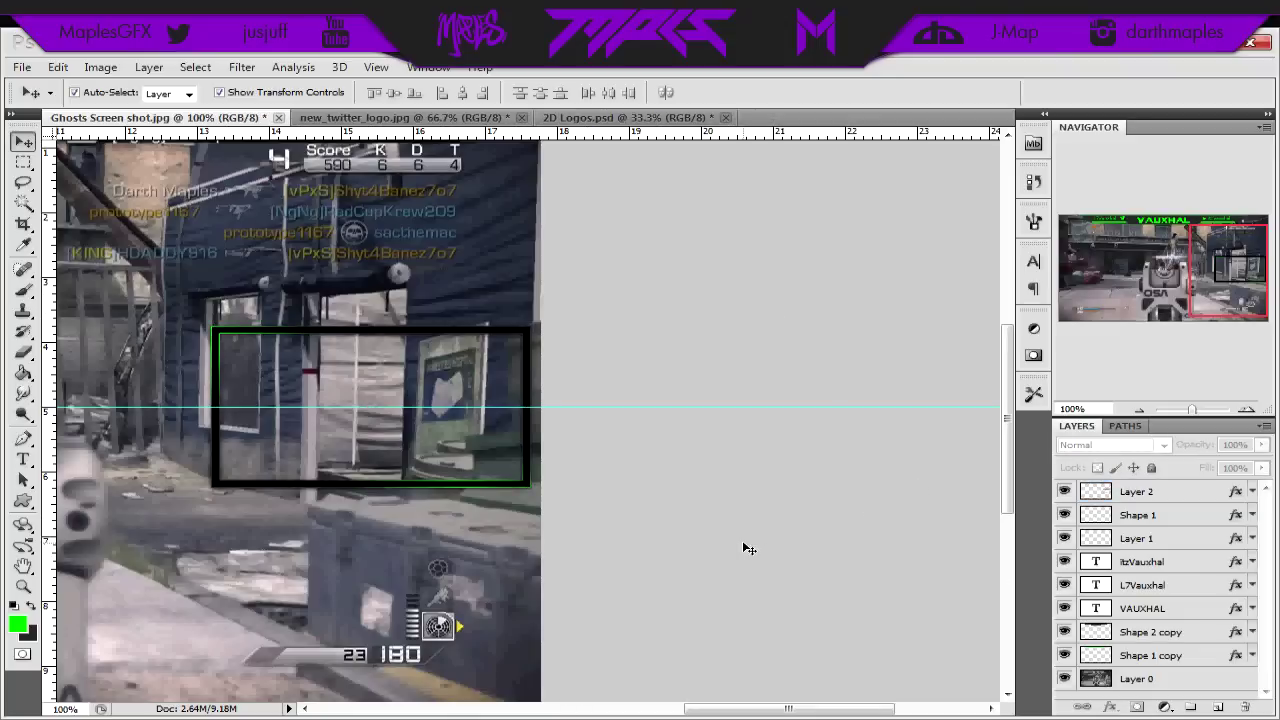
Step: Copy the white and purple logo's Vorm 40 and Vorm 40 kopie layers from 2D Logos.psd into the Ghosts screenshot document
{"action": "left_click_drag", "start_coordinate": [715, 709], "coordinate": [645, 716]}
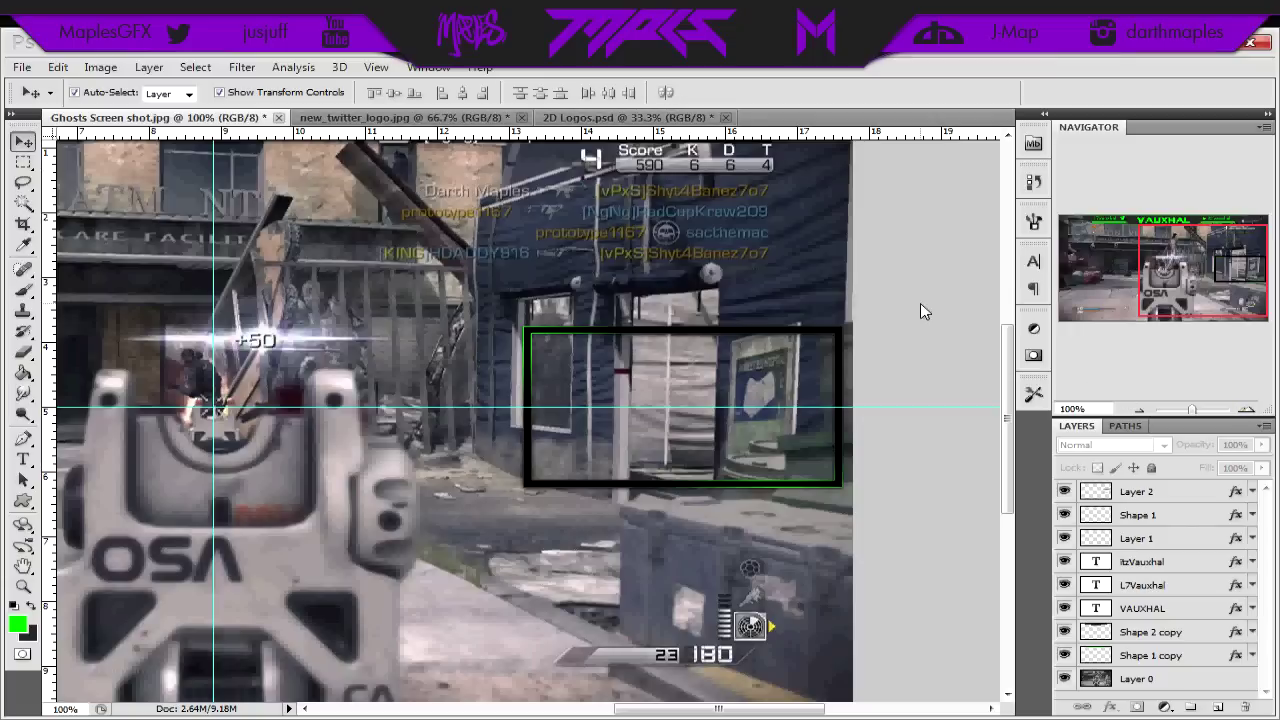
{"action": "left_click", "coordinate": [605, 117]}
{"action": "left_click_drag", "start_coordinate": [624, 450], "coordinate": [84, 170]}
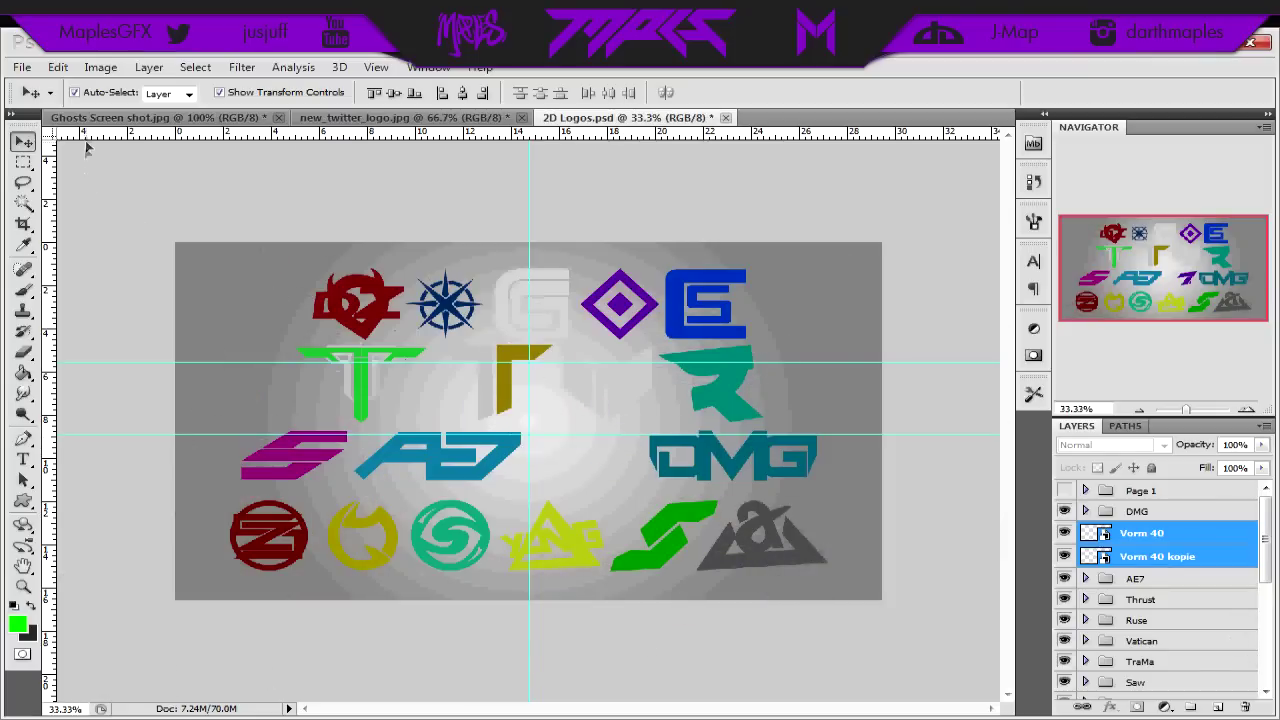
{"action": "left_click_drag", "start_coordinate": [90, 120], "coordinate": [597, 444]}
{"action": "key", "text": "Return"}
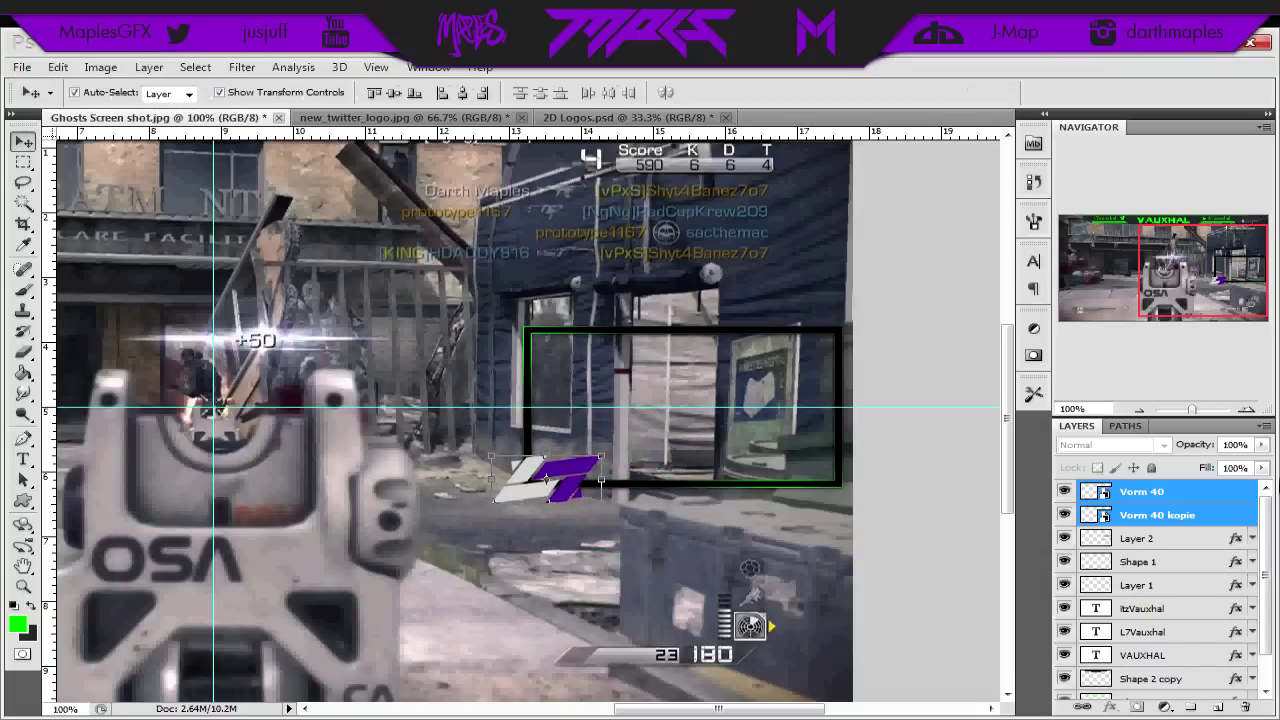
Step: Merge the two logo layers into one and paste the copied banner layer style onto the merged layer
{"action": "right_click", "coordinate": [1228, 491]}
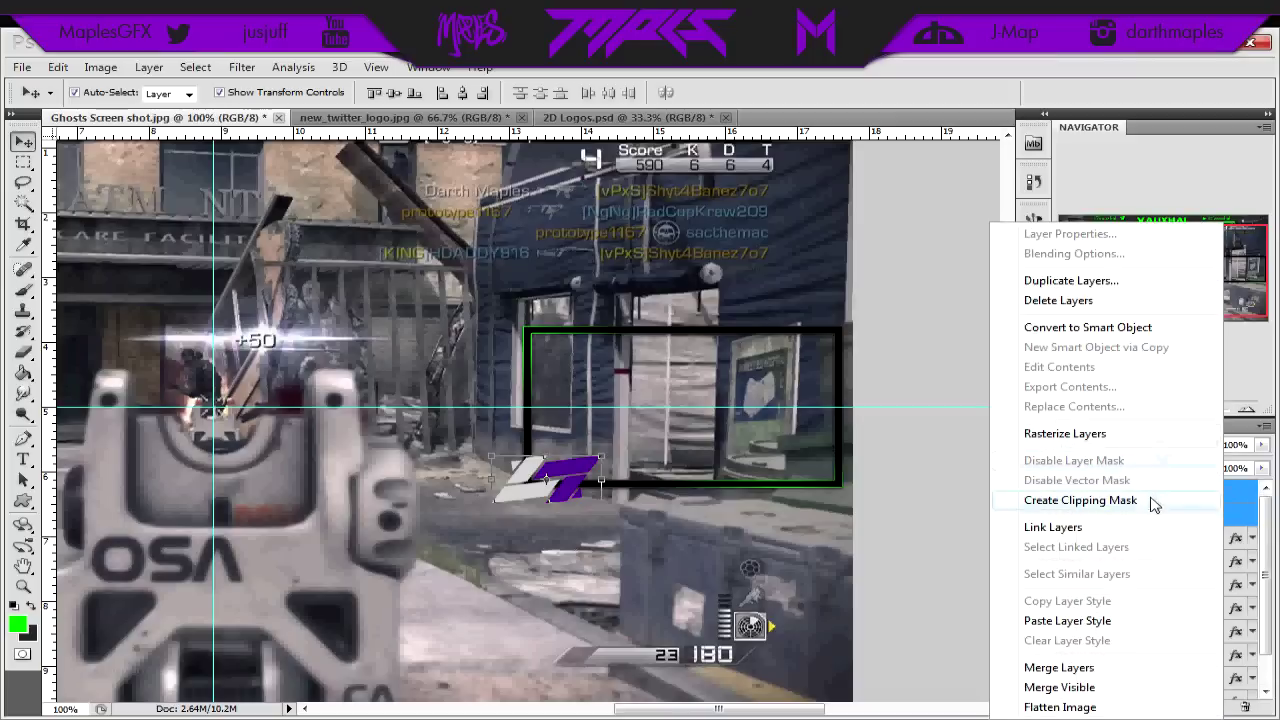
{"action": "left_click", "coordinate": [1137, 666]}
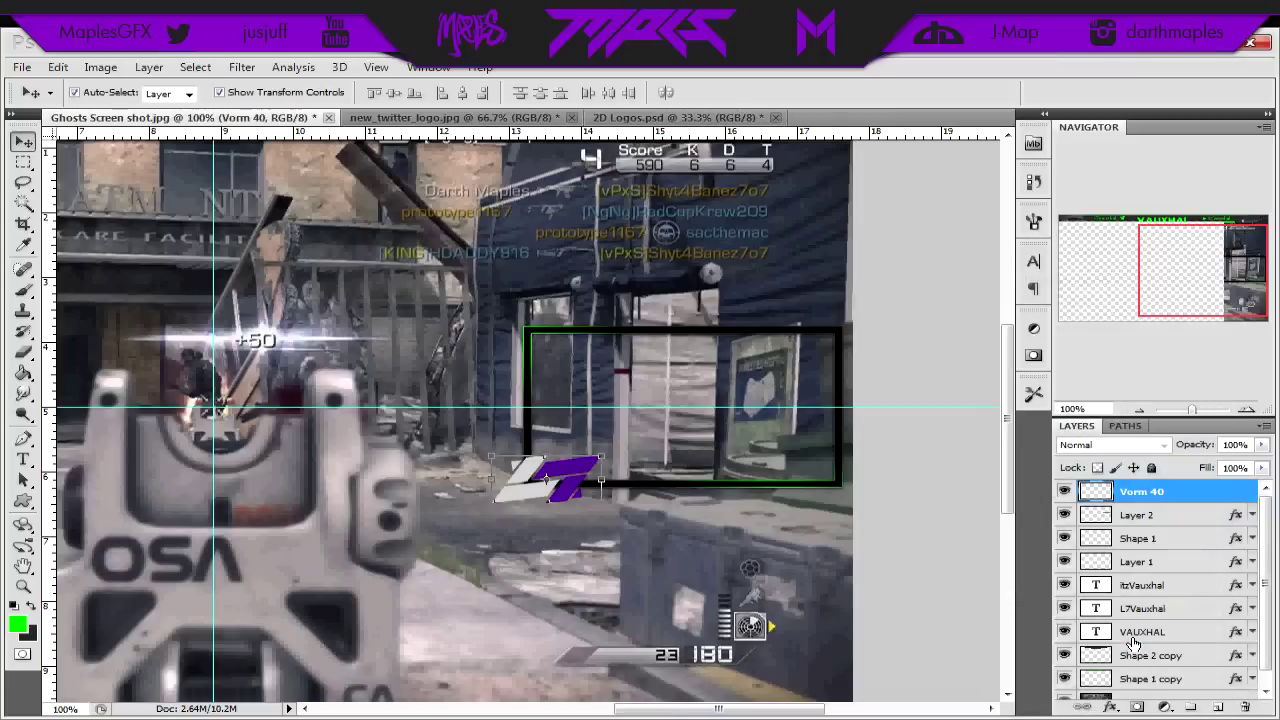
{"action": "right_click", "coordinate": [1210, 503]}
{"action": "left_click", "coordinate": [1105, 397]}
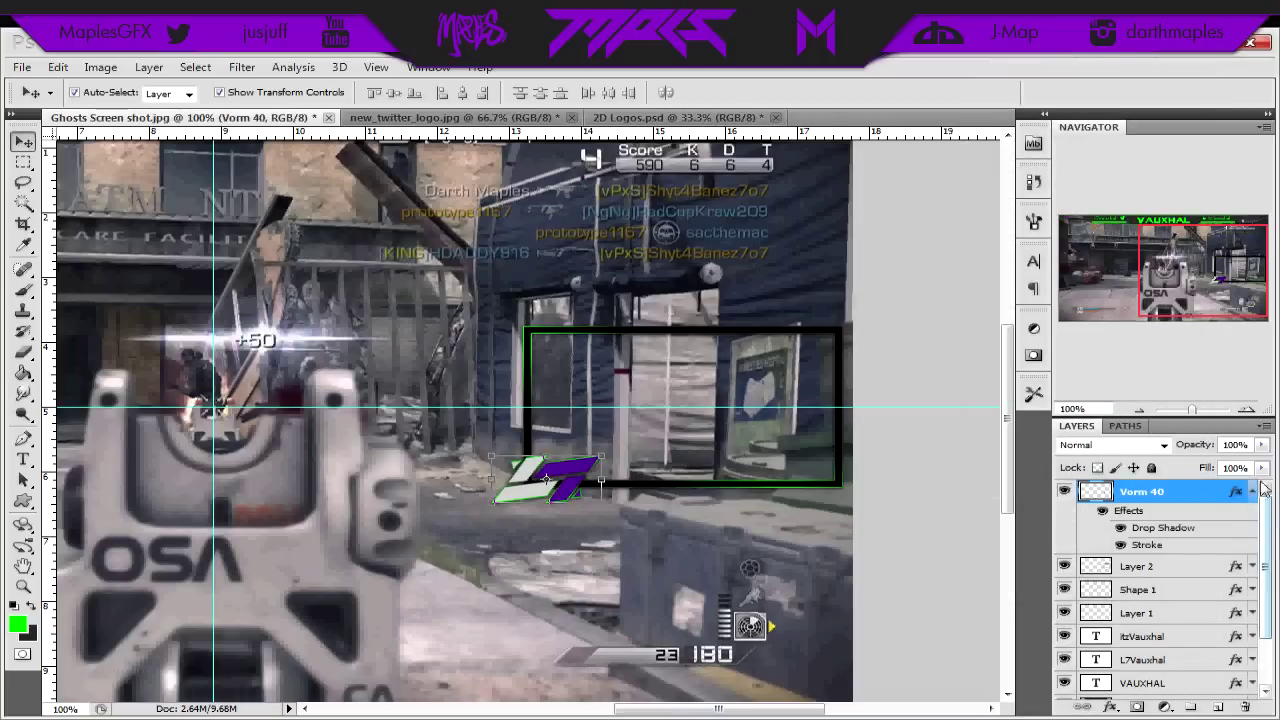
{"action": "left_click", "coordinate": [1252, 491]}
Step: Add a bright green (#0cff00) Color Overlay to the logo layer and set its stroke size to 2 px
{"action": "double_click", "coordinate": [1210, 489]}
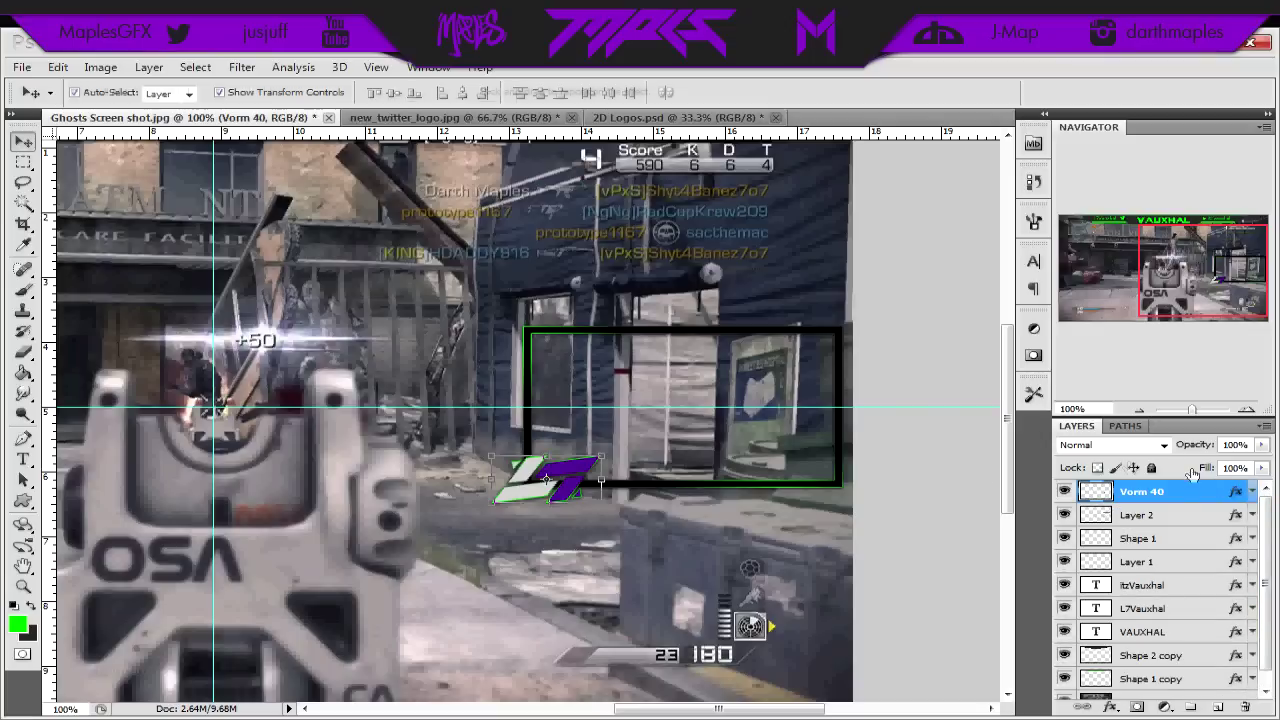
{"action": "left_click", "coordinate": [645, 556]}
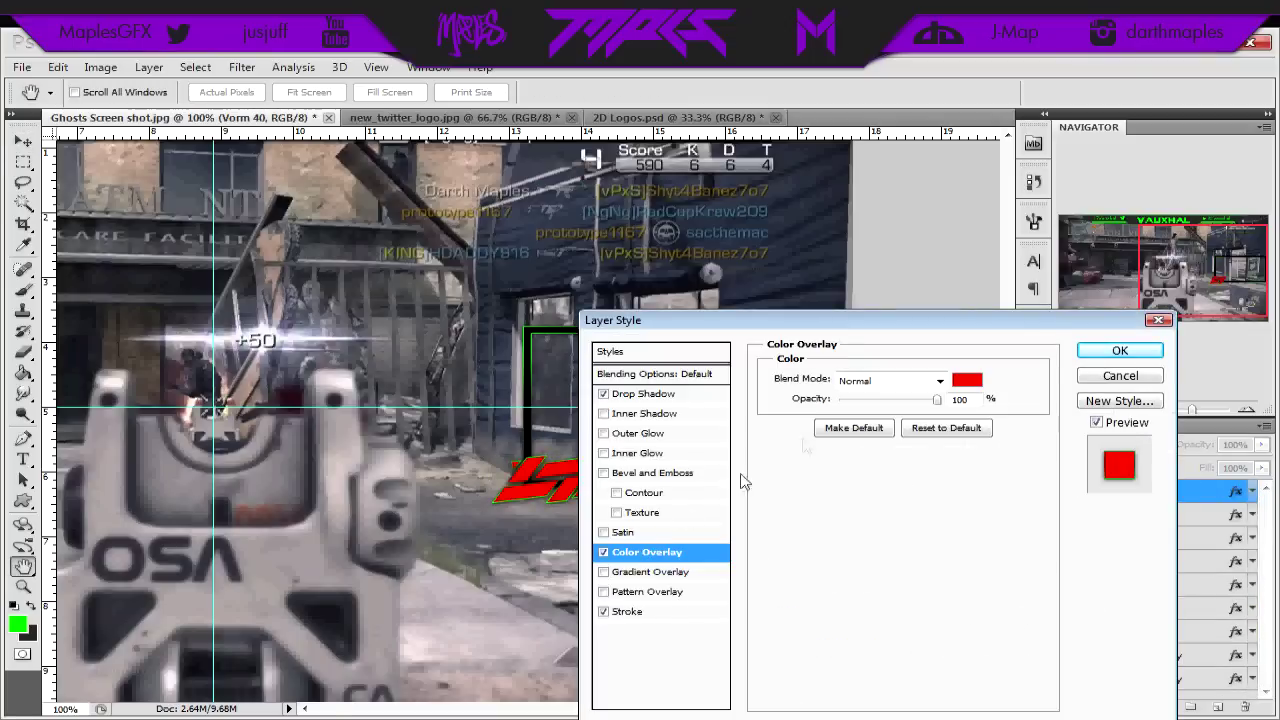
{"action": "left_click", "coordinate": [968, 386]}
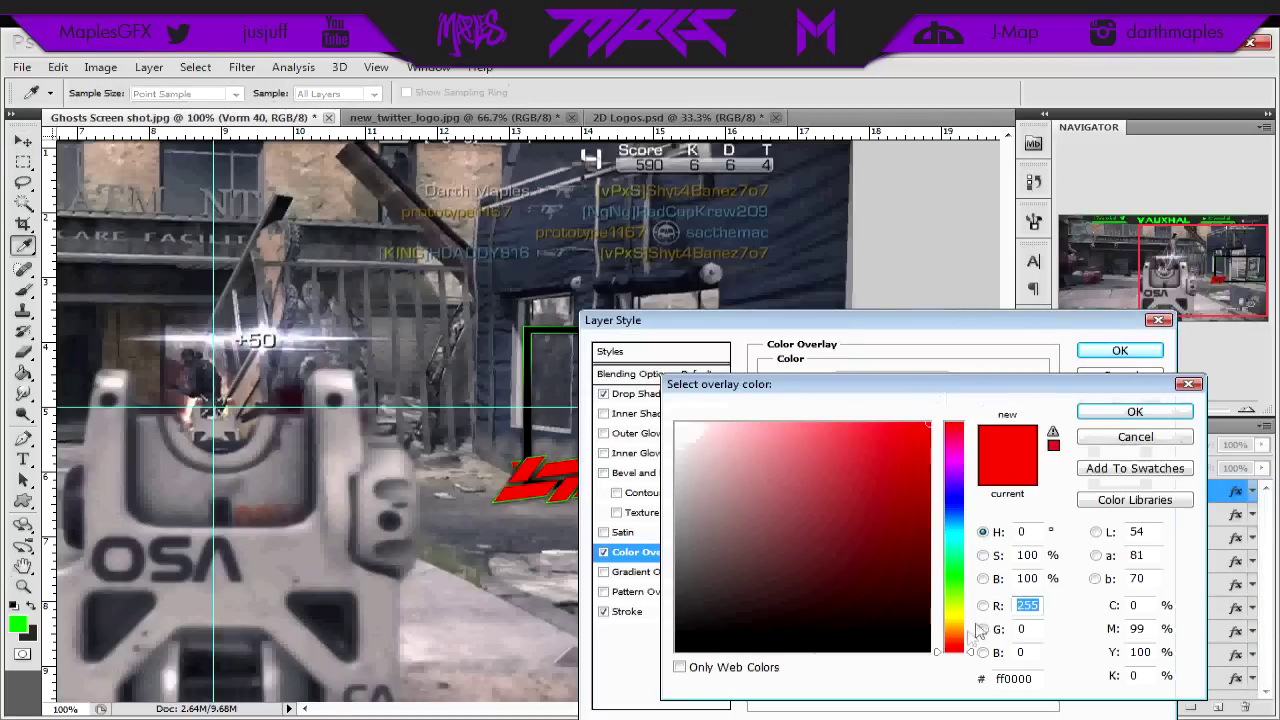
{"action": "left_click", "coordinate": [953, 578]}
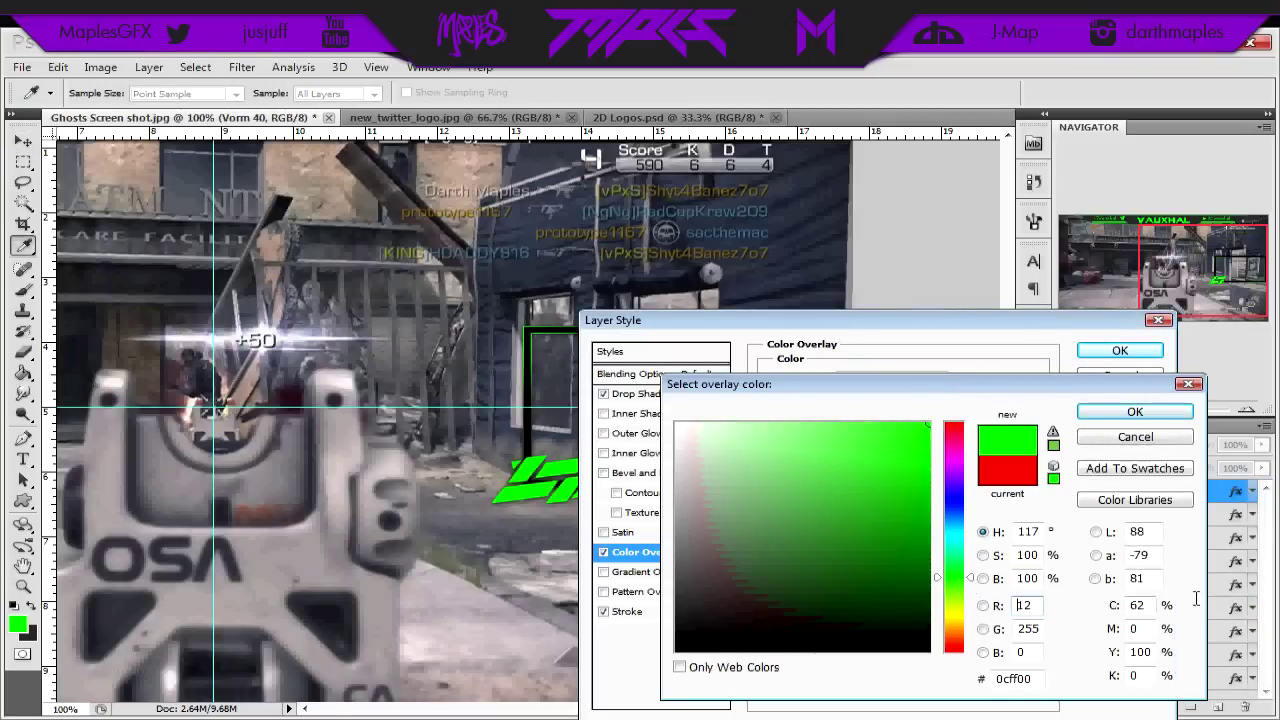
{"action": "left_click", "coordinate": [1133, 413]}
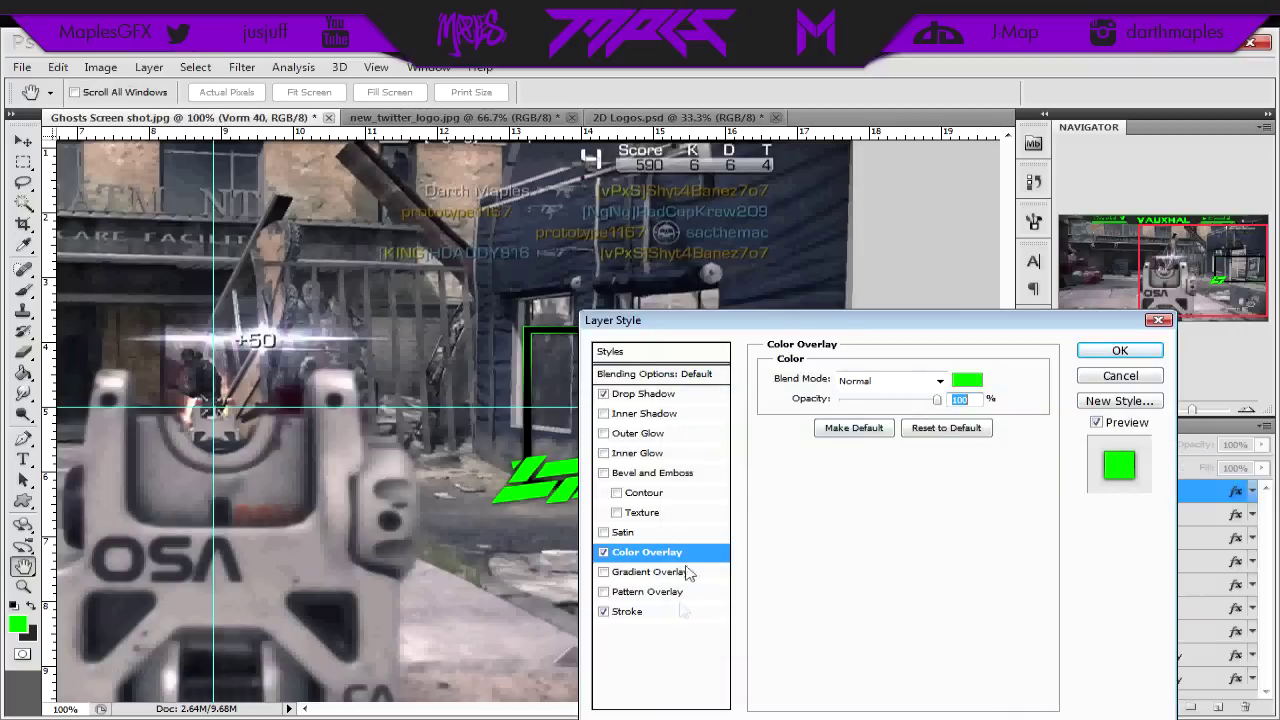
{"action": "left_click", "coordinate": [648, 612]}
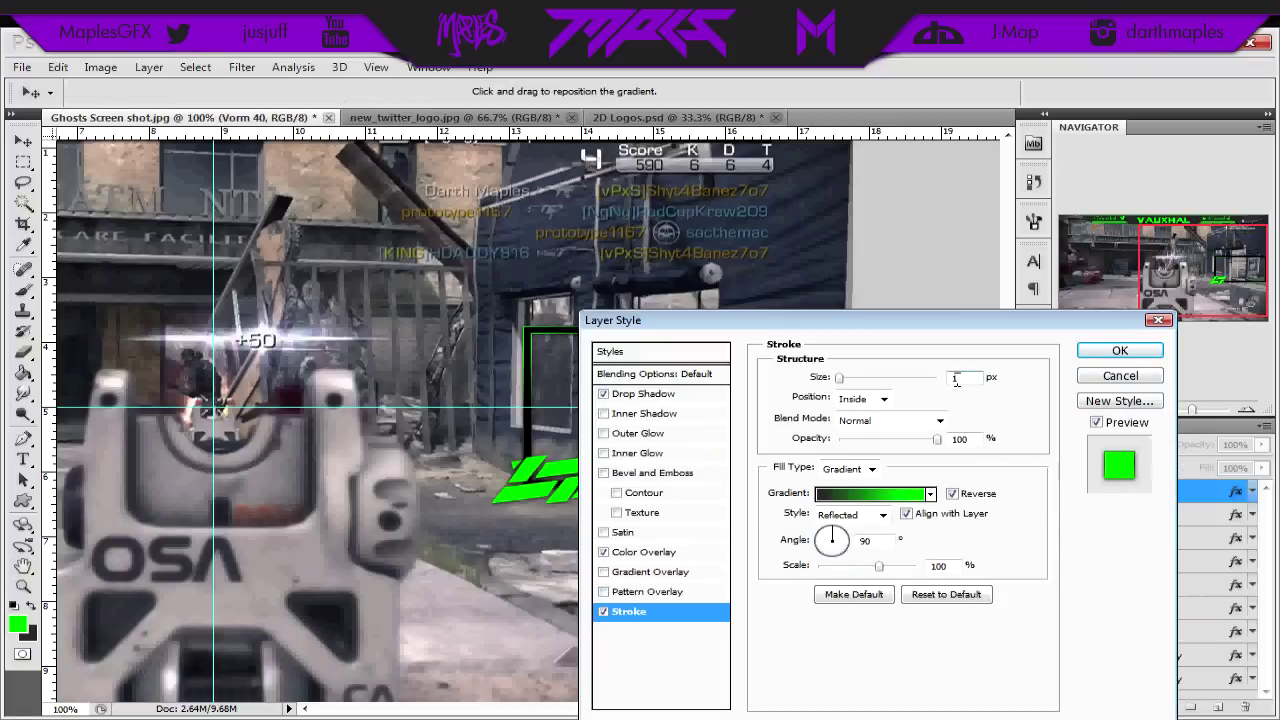
{"action": "double_click", "coordinate": [956, 378]}
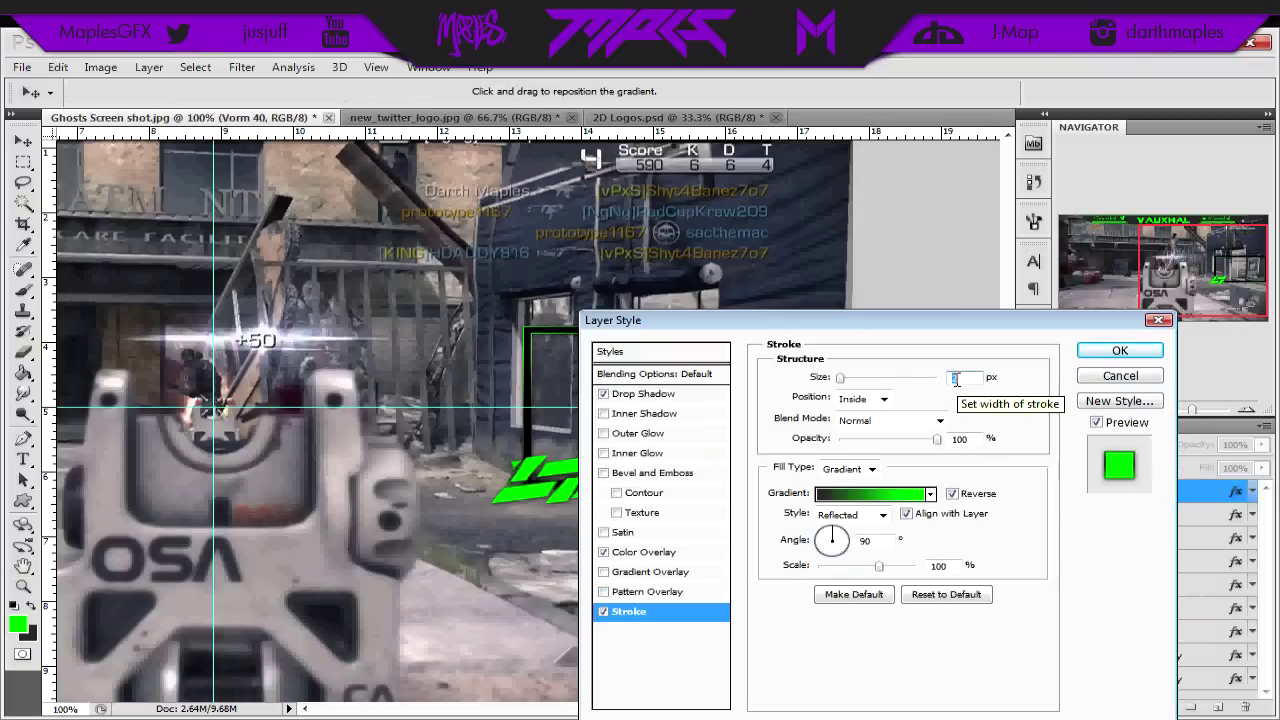
{"action": "left_click", "coordinate": [1122, 350]}
Step: Move the green logo onto the middle of the black frame's bottom edge
{"action": "left_click", "coordinate": [683, 457]}
{"action": "left_click_drag", "start_coordinate": [572, 478], "coordinate": [700, 471]}
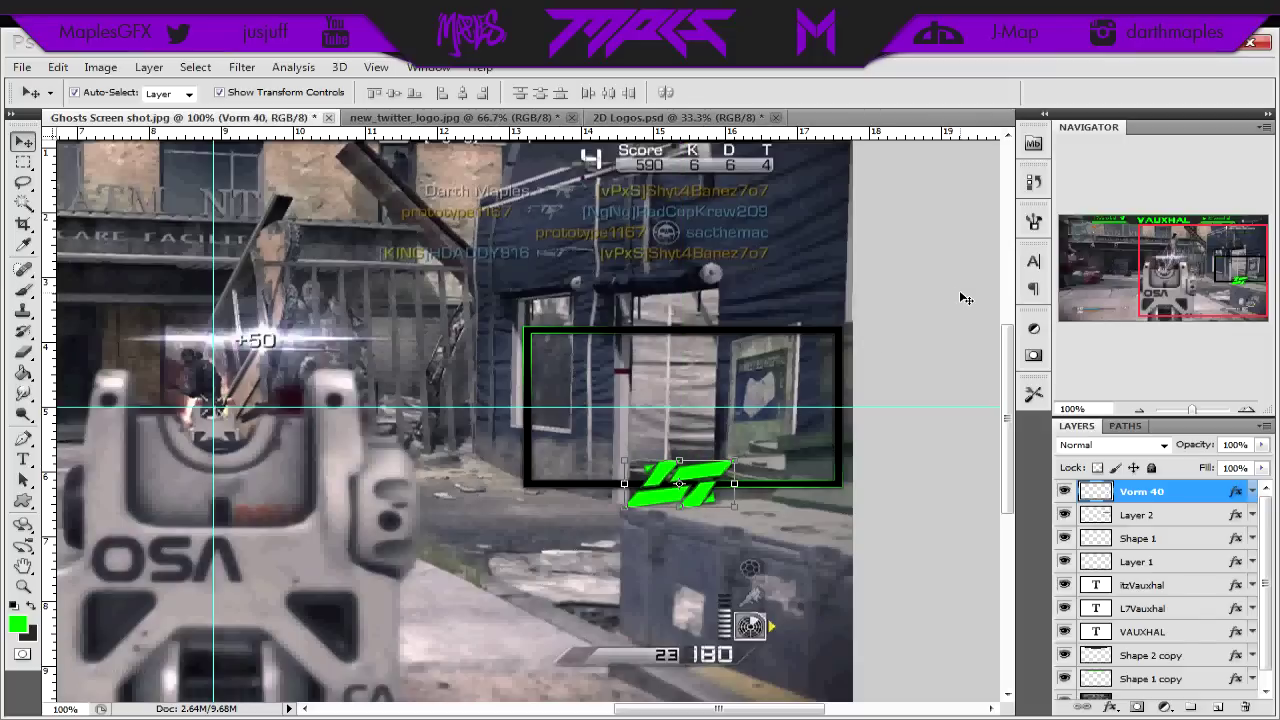
{"action": "left_click", "coordinate": [965, 298]}
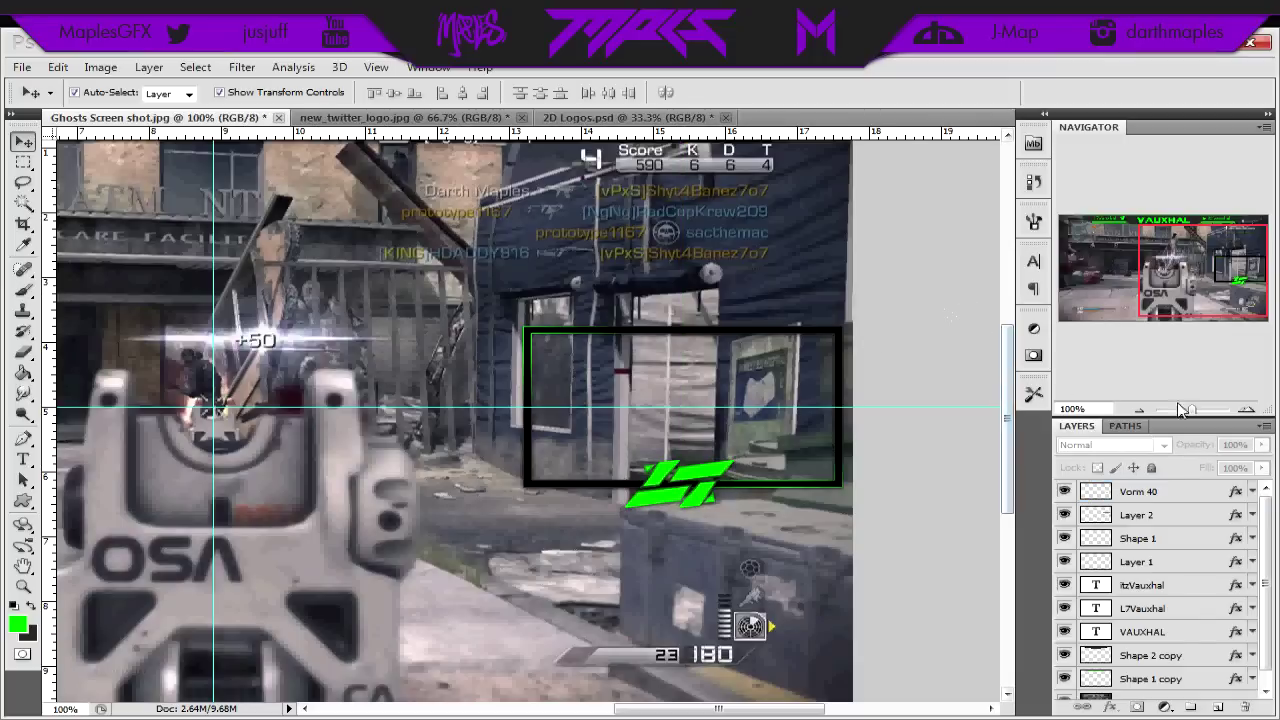
Step: Select the logo and frame layers together and scale them proportionally about their centre to 91.75%
{"action": "left_click_drag", "start_coordinate": [1193, 413], "coordinate": [1190, 413]}
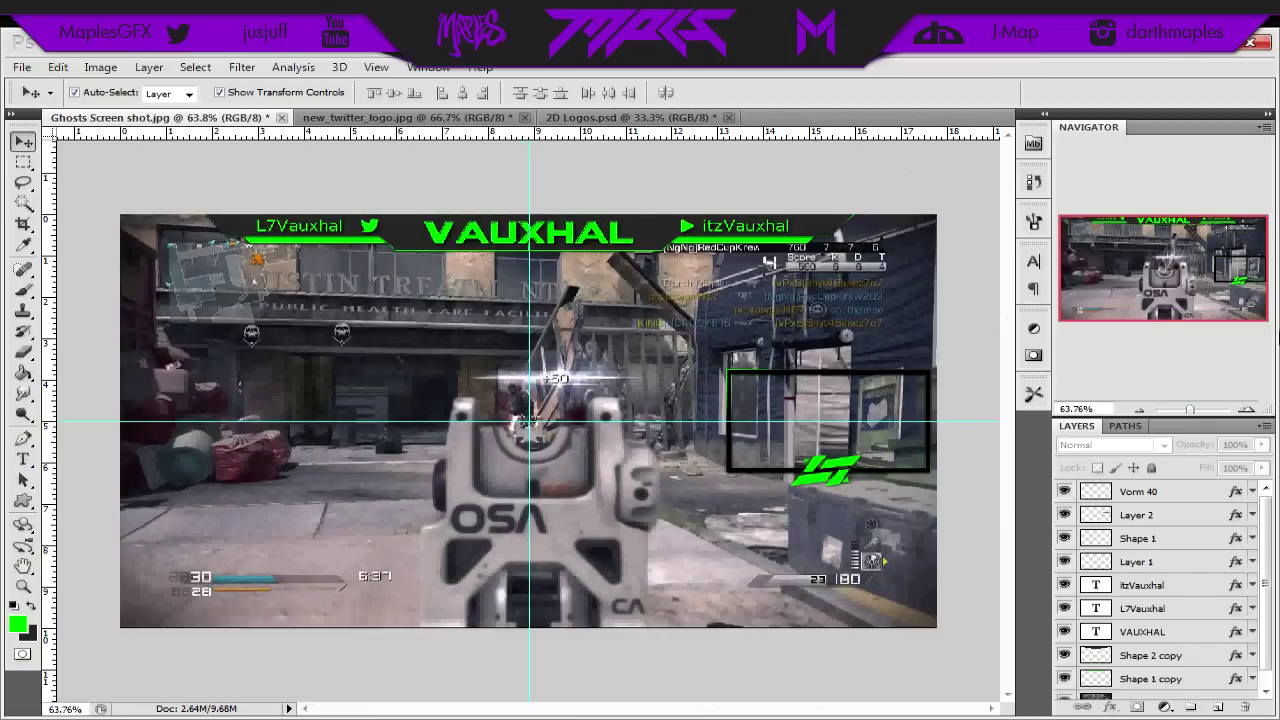
{"action": "left_click", "coordinate": [1168, 494]}
{"action": "left_click", "coordinate": [1176, 514], "text": "shift"}
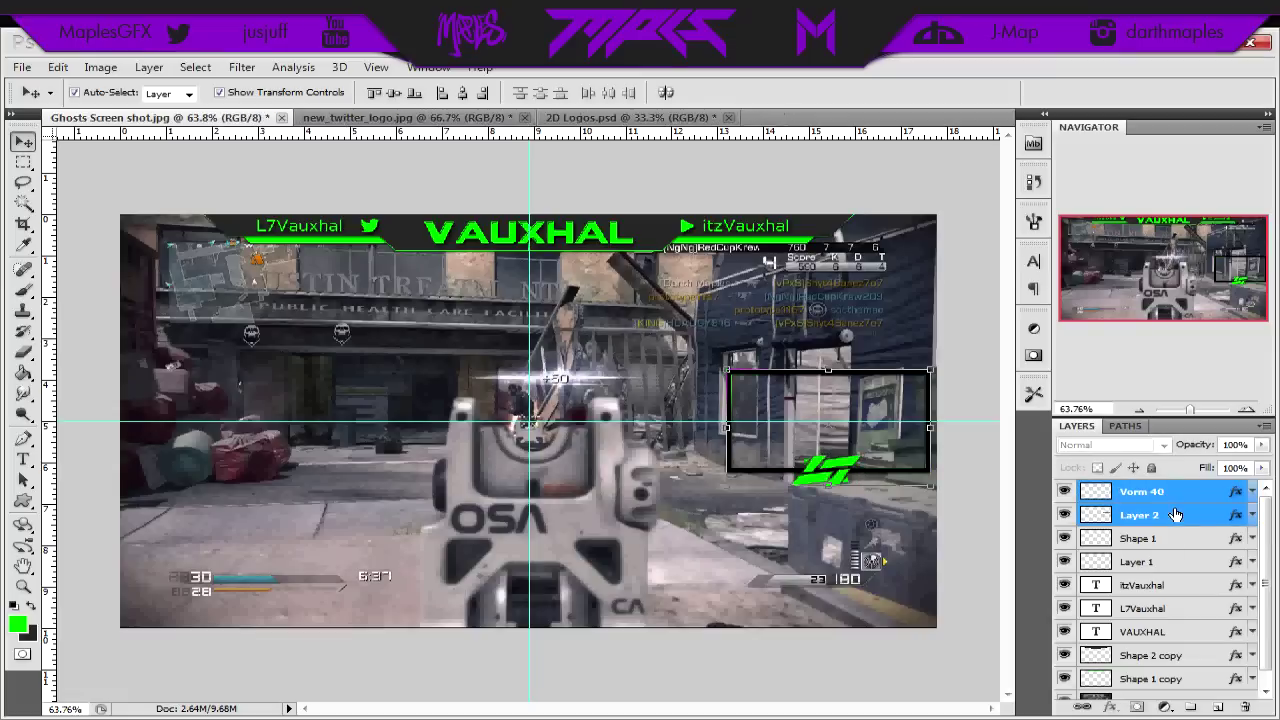
{"action": "left_click", "coordinate": [936, 489]}
{"action": "left_click_drag", "start_coordinate": [936, 489], "coordinate": [926, 478]}
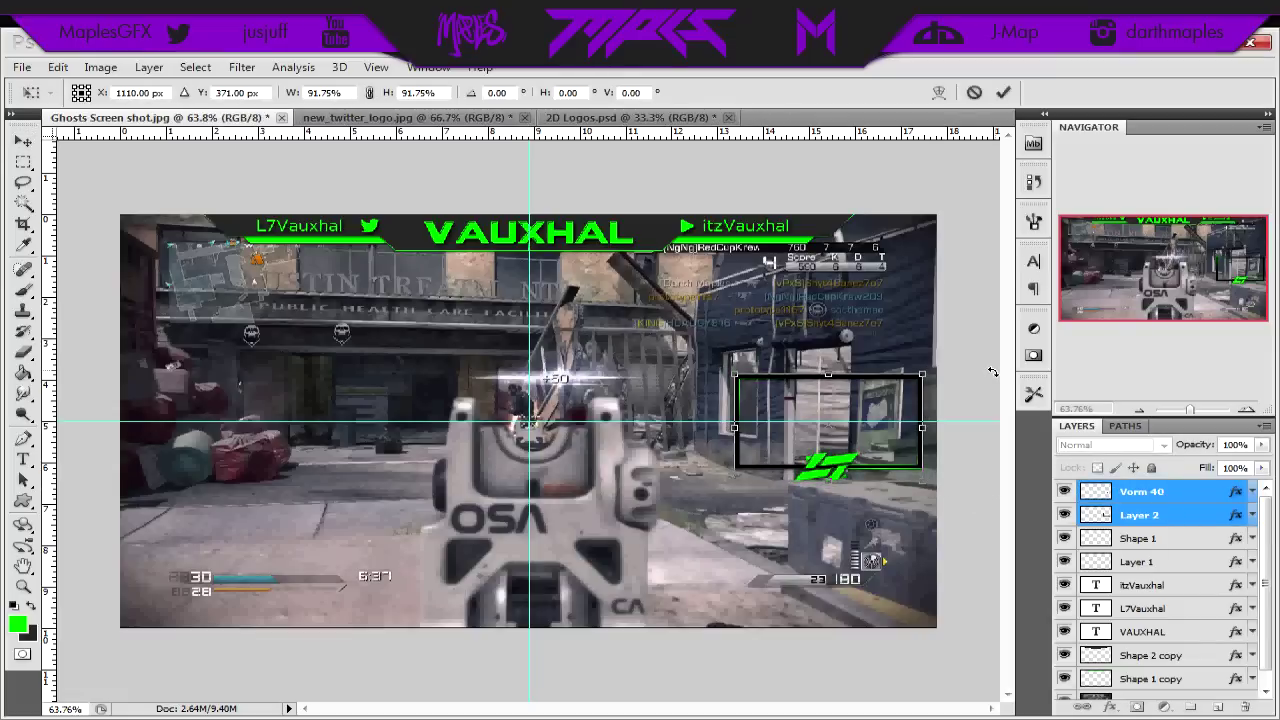
{"action": "key", "text": "Return"}
Step: Nudge the scaled frame and logo horizontally back to the right edge of the screenshot, then deselect them
{"action": "key", "text": "Right"}
{"action": "key", "text": "Right"}
{"action": "key", "text": "Right"}
{"action": "key", "text": "Right"}
{"action": "key", "text": "Right"}
{"action": "key", "text": "Right"}
{"action": "key", "text": "Right"}
{"action": "key", "text": "Right"}
{"action": "key", "text": "Right"}
{"action": "key", "text": "Right"}
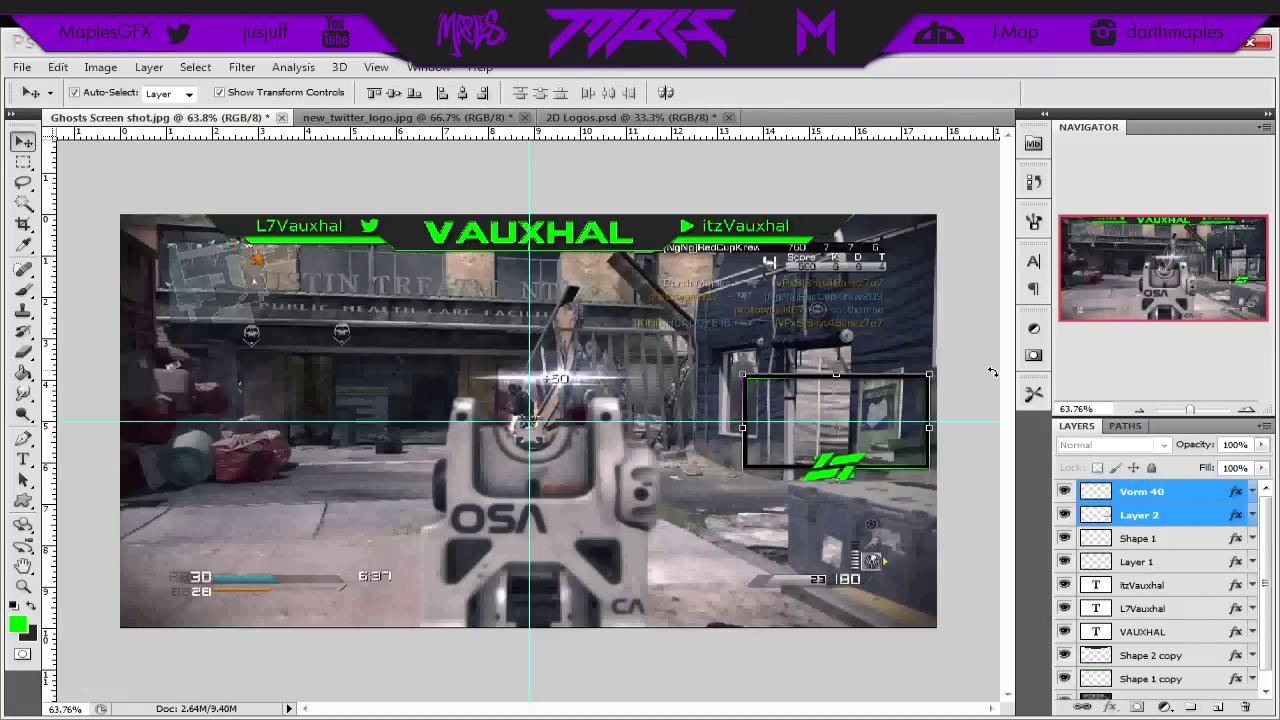
{"action": "left_click", "coordinate": [972, 369]}
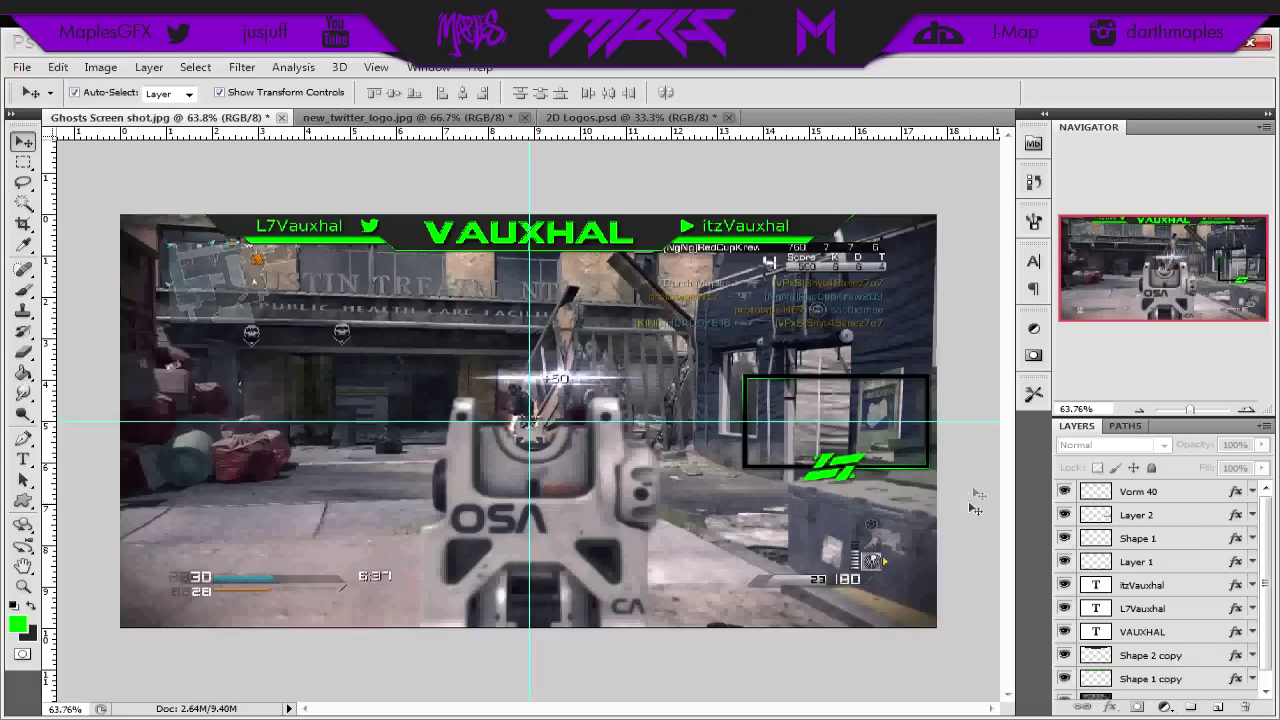
Step: Add a Hue/Saturation adjustment layer above all layers and shift its hue to turn the green accents blue
{"action": "left_click", "coordinate": [1165, 708]}
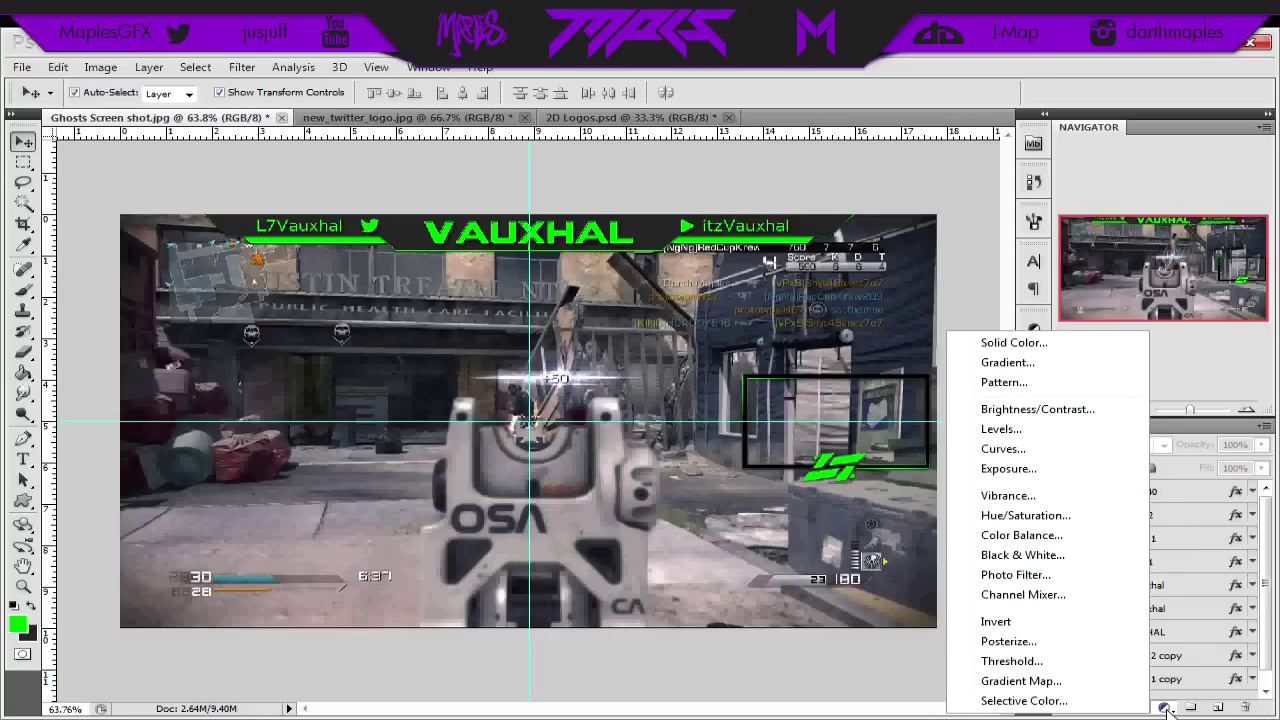
{"action": "left_click", "coordinate": [1045, 515]}
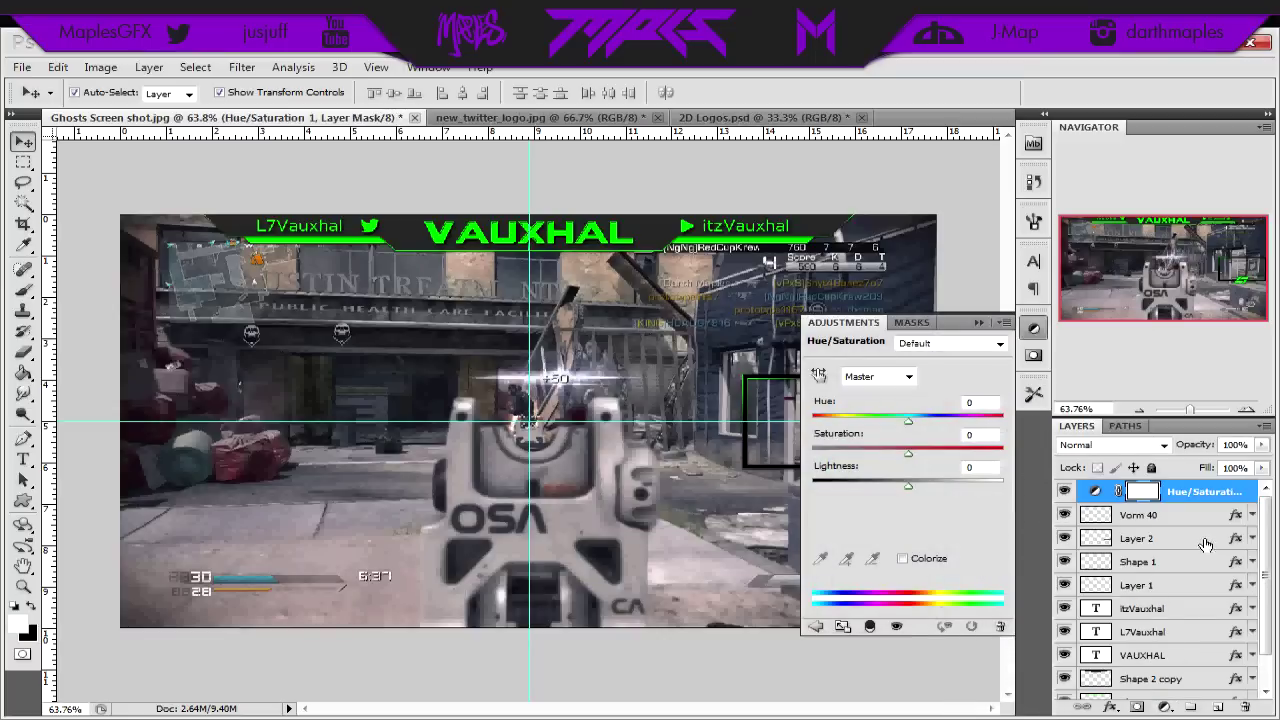
{"action": "left_click_drag", "start_coordinate": [909, 426], "coordinate": [980, 432]}
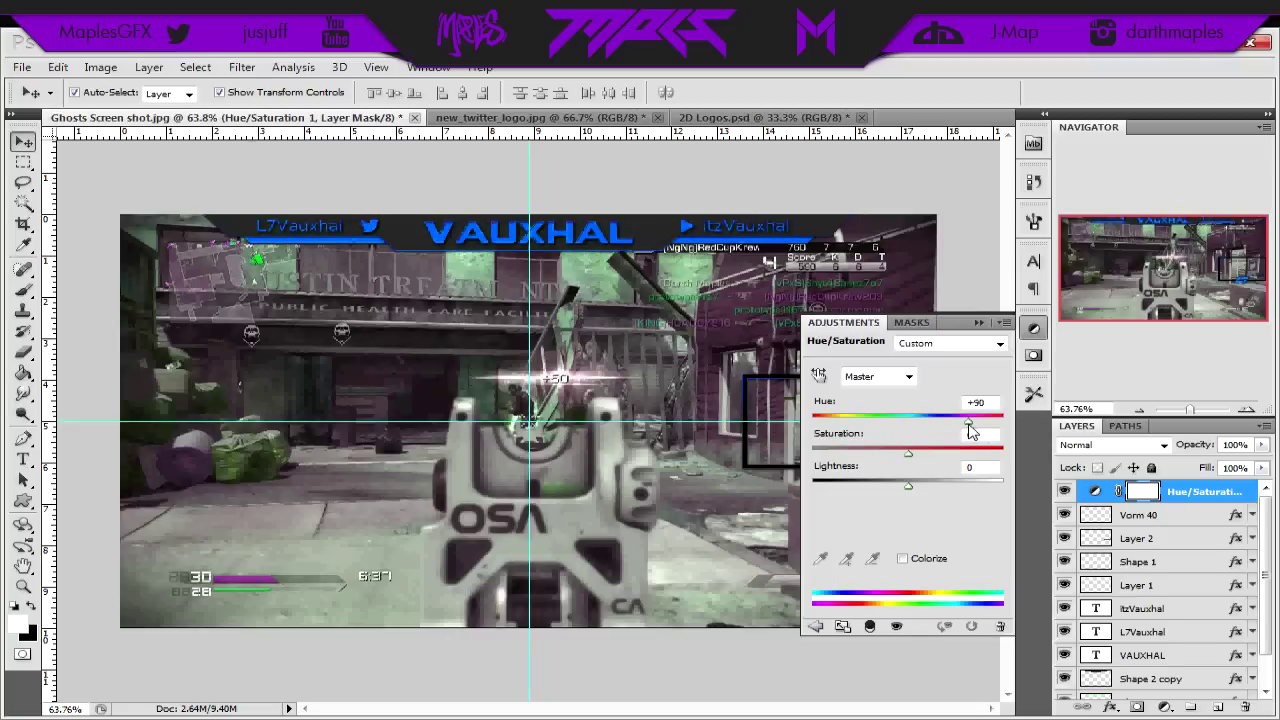
{"action": "left_click", "coordinate": [1034, 328]}
Step: Hide the game screenshot layer and place a new empty layer directly above it, beneath the banner shapes
{"action": "scroll", "coordinate": [1073, 627], "scroll_direction": "down", "scroll_amount": 2}
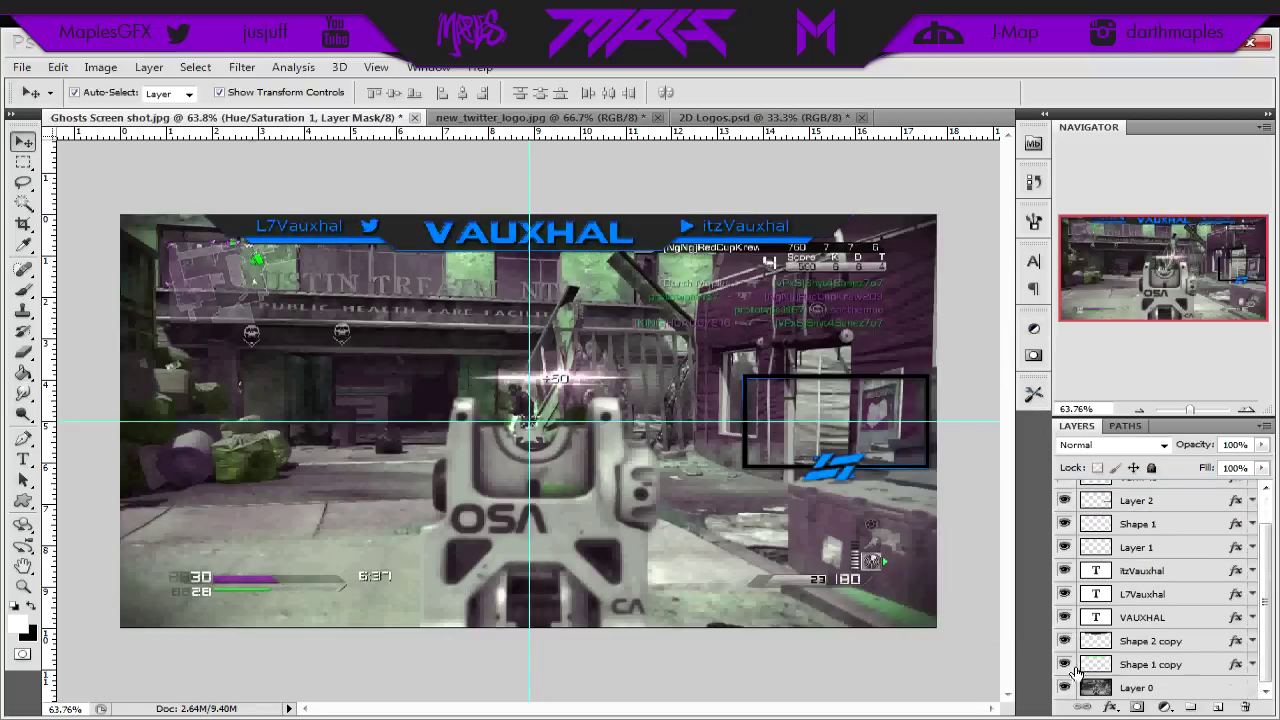
{"action": "left_click", "coordinate": [1064, 688]}
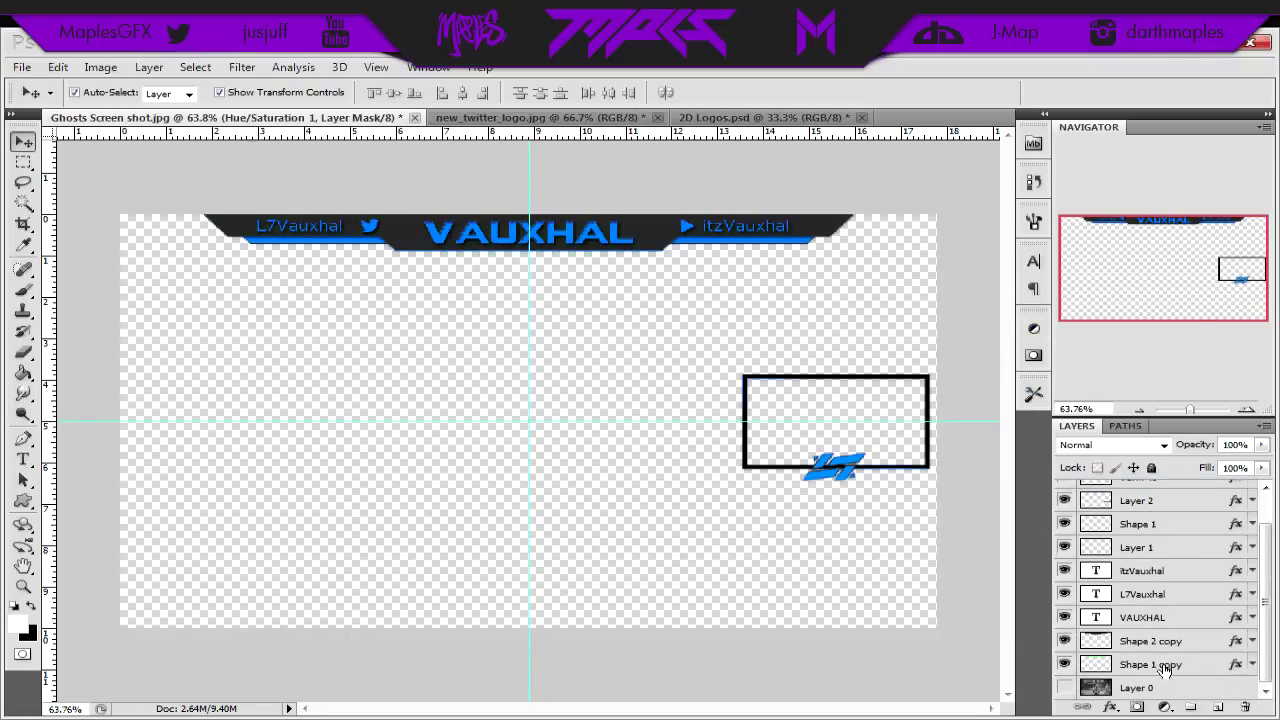
{"action": "left_click", "coordinate": [1218, 707]}
{"action": "left_click_drag", "start_coordinate": [1197, 493], "coordinate": [1177, 668]}
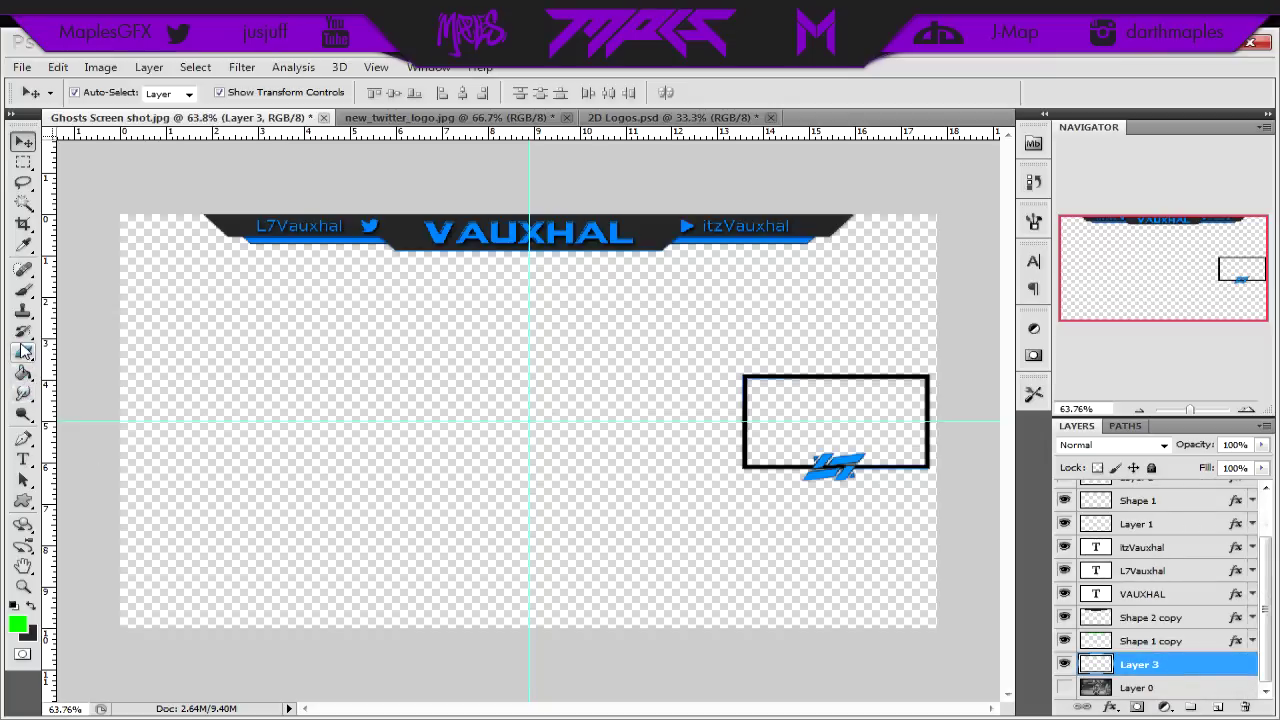
Step: Fill the new layer with white using the Paint Bucket, then deselect it
{"action": "left_click", "coordinate": [23, 373]}
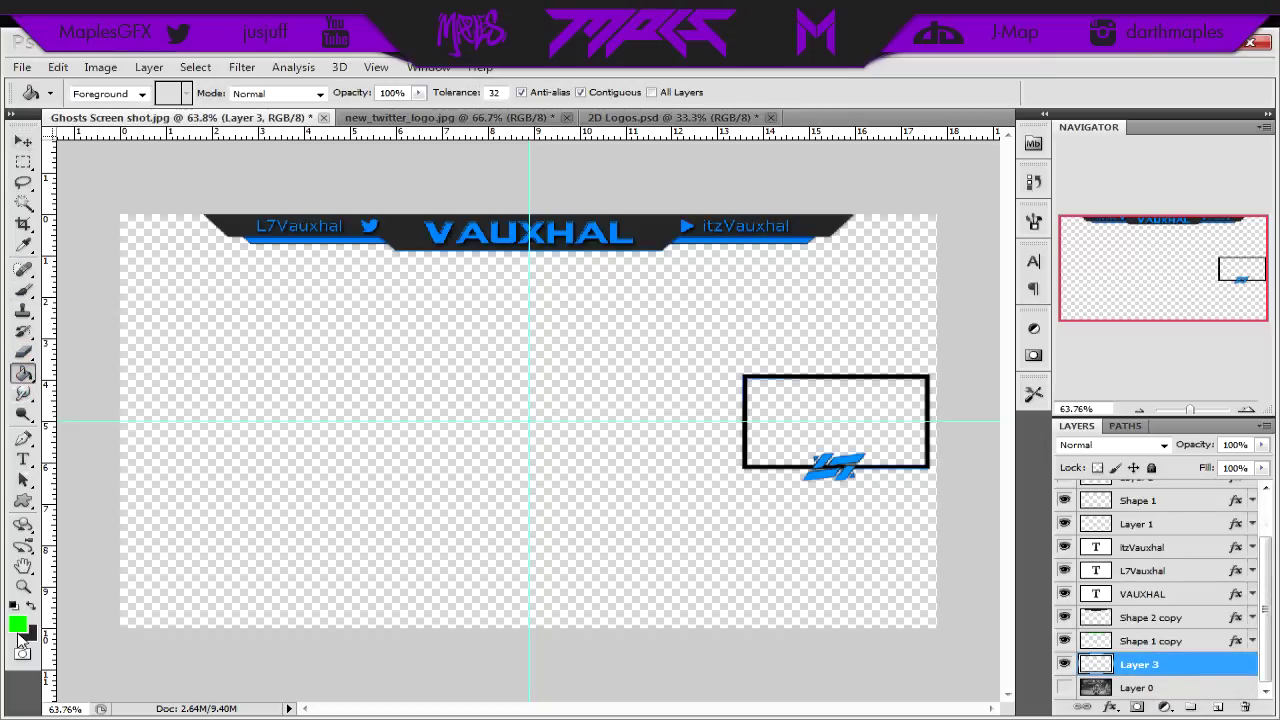
{"action": "left_click", "coordinate": [14, 606]}
{"action": "left_click", "coordinate": [18, 622]}
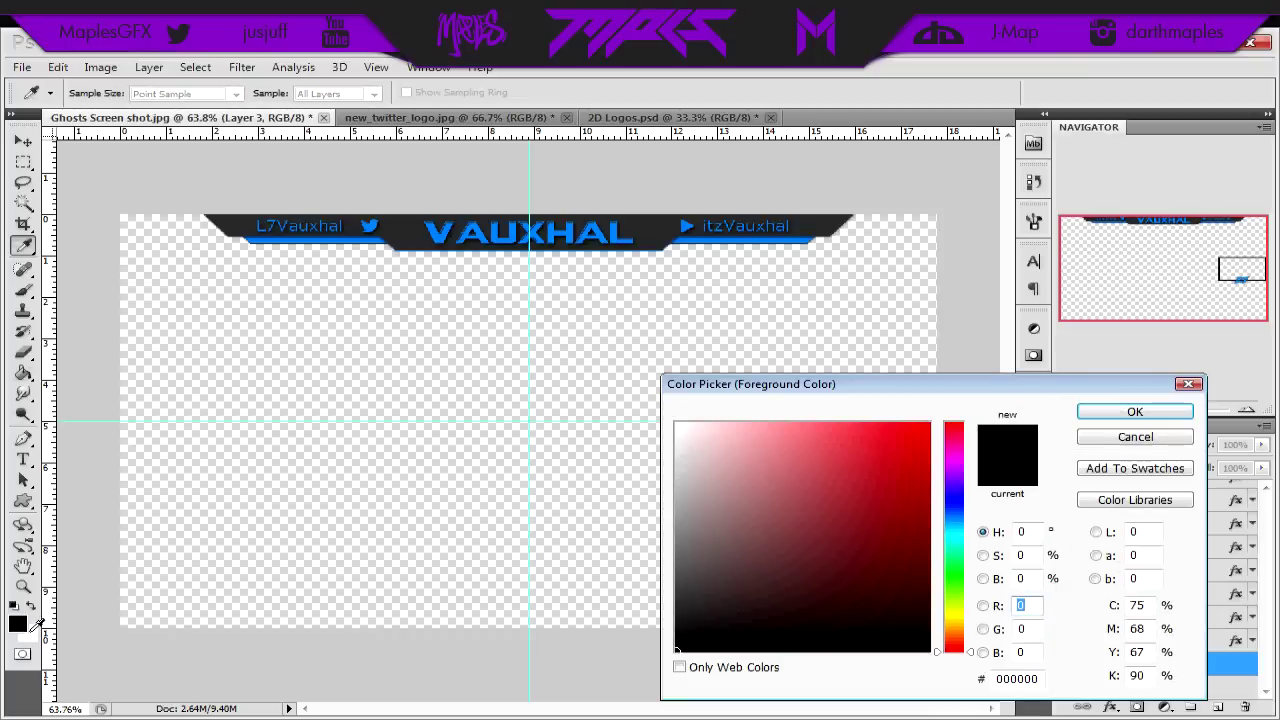
{"action": "left_click", "coordinate": [1135, 412]}
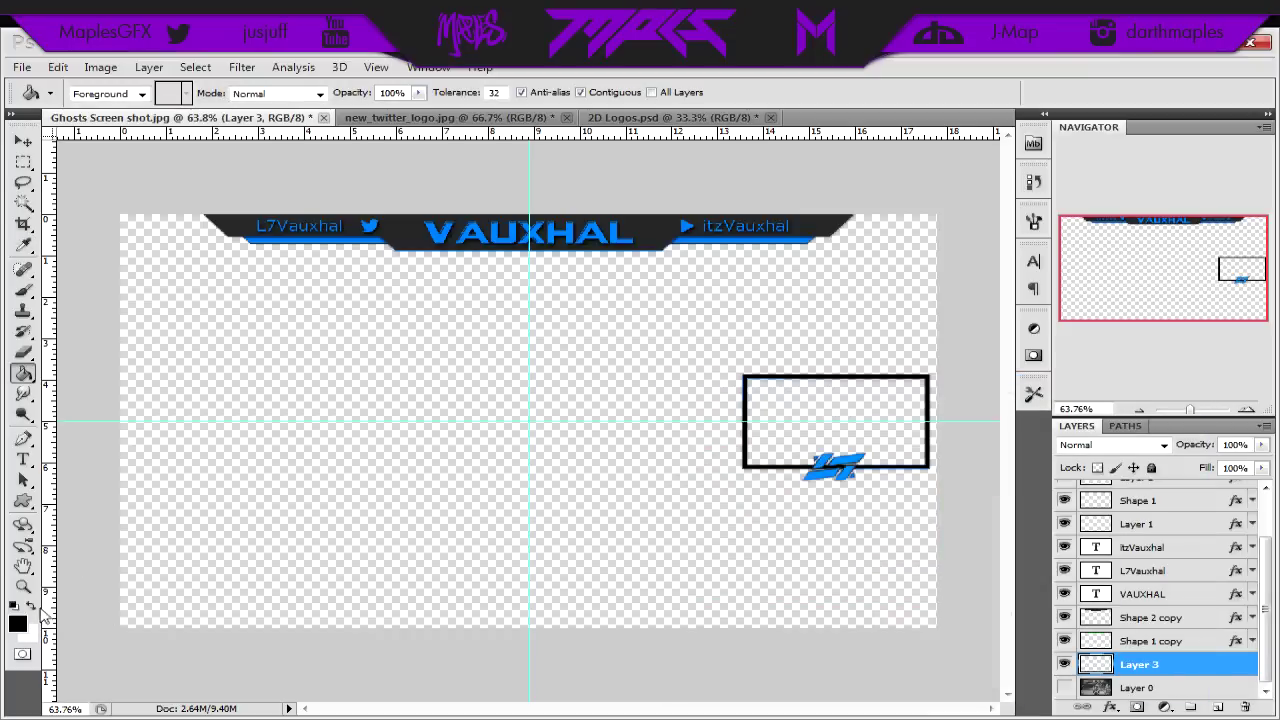
{"action": "left_click", "coordinate": [33, 609]}
{"action": "left_click", "coordinate": [268, 481]}
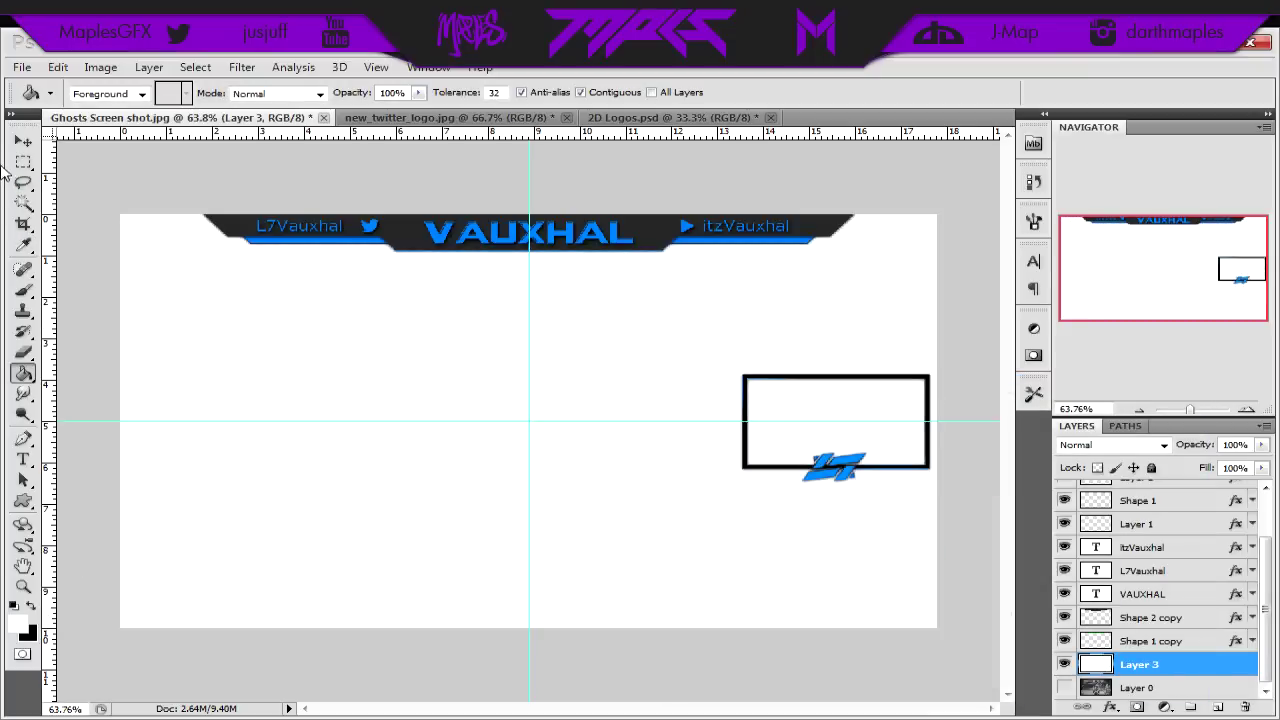
{"action": "left_click", "coordinate": [24, 141]}
{"action": "left_click", "coordinate": [252, 166]}
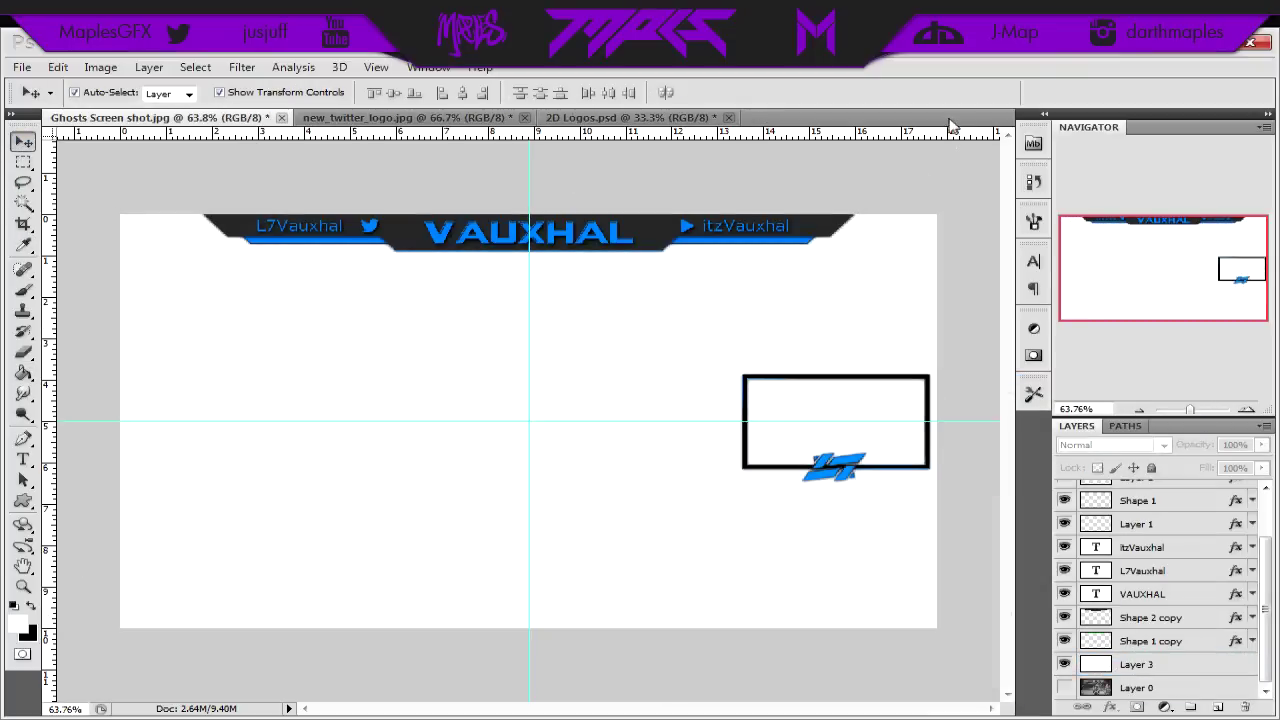
Step: Shift the hue of the Hue/Saturation adjustment layer to a negative value that turns the overlay accents yellow
{"action": "left_click", "coordinate": [224, 52]}
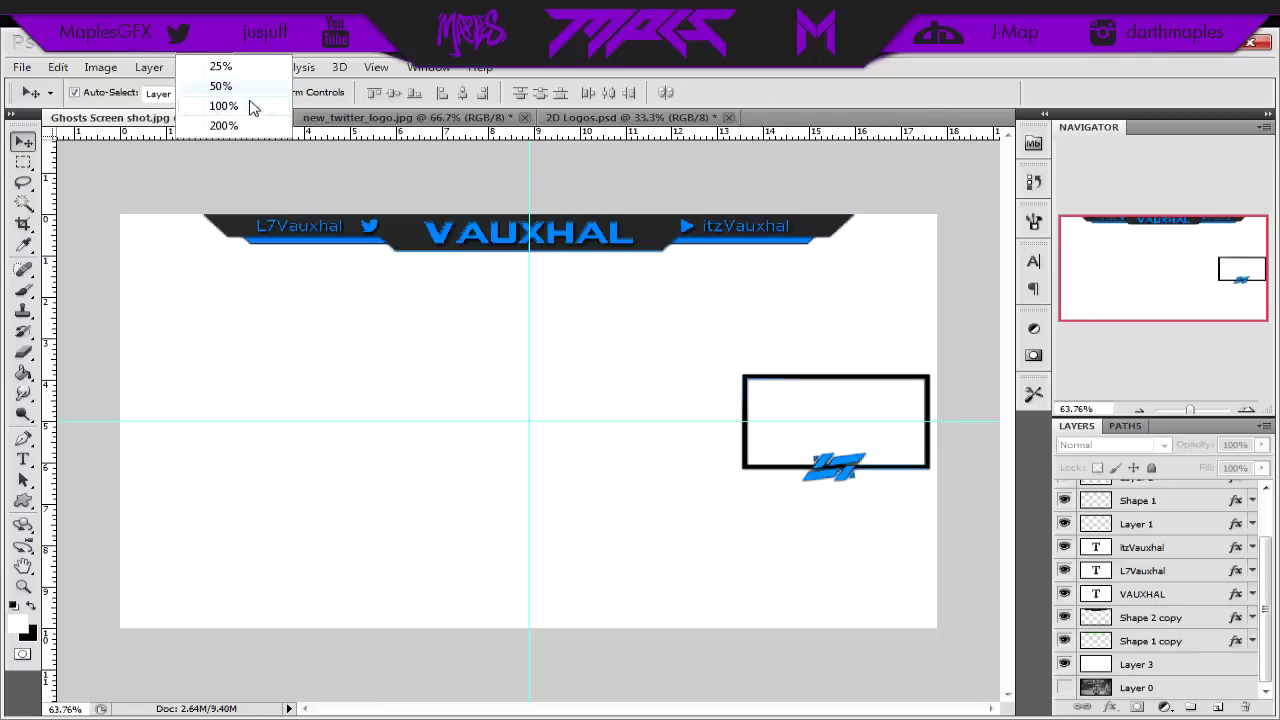
{"action": "left_click", "coordinate": [240, 83]}
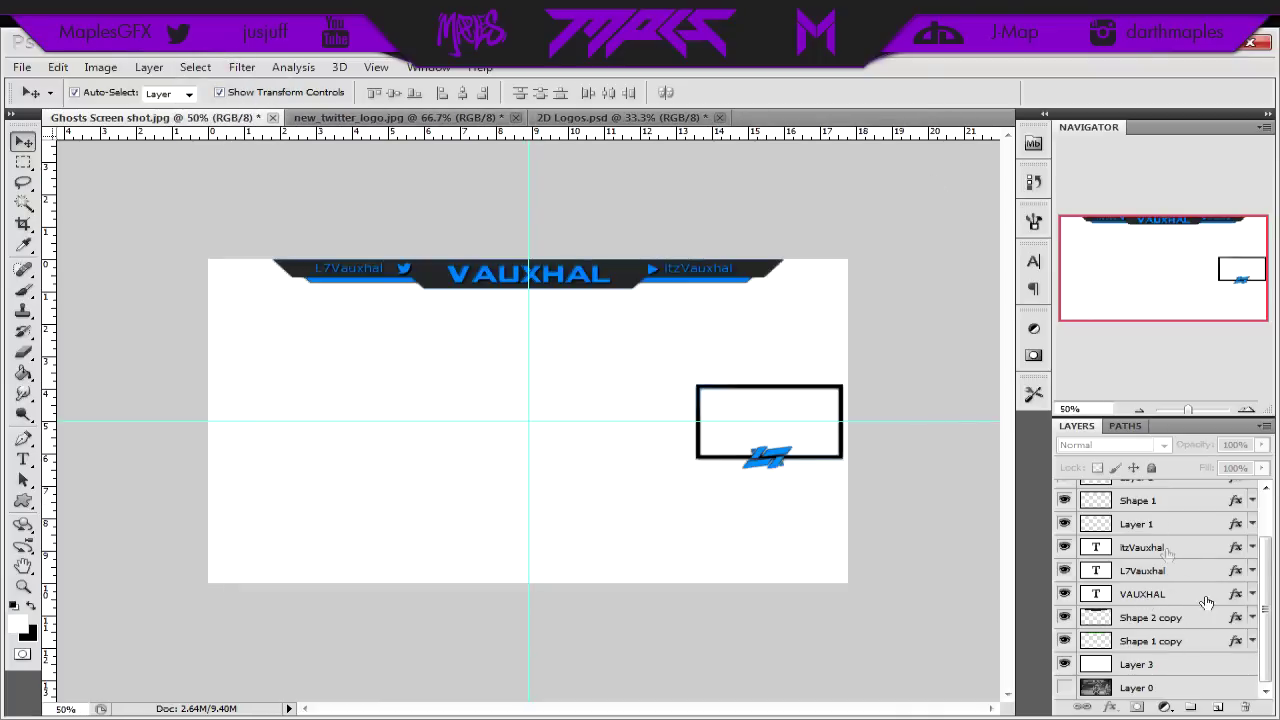
{"action": "scroll", "coordinate": [1140, 530], "scroll_direction": "up", "scroll_amount": 2}
{"action": "left_click", "coordinate": [1093, 494]}
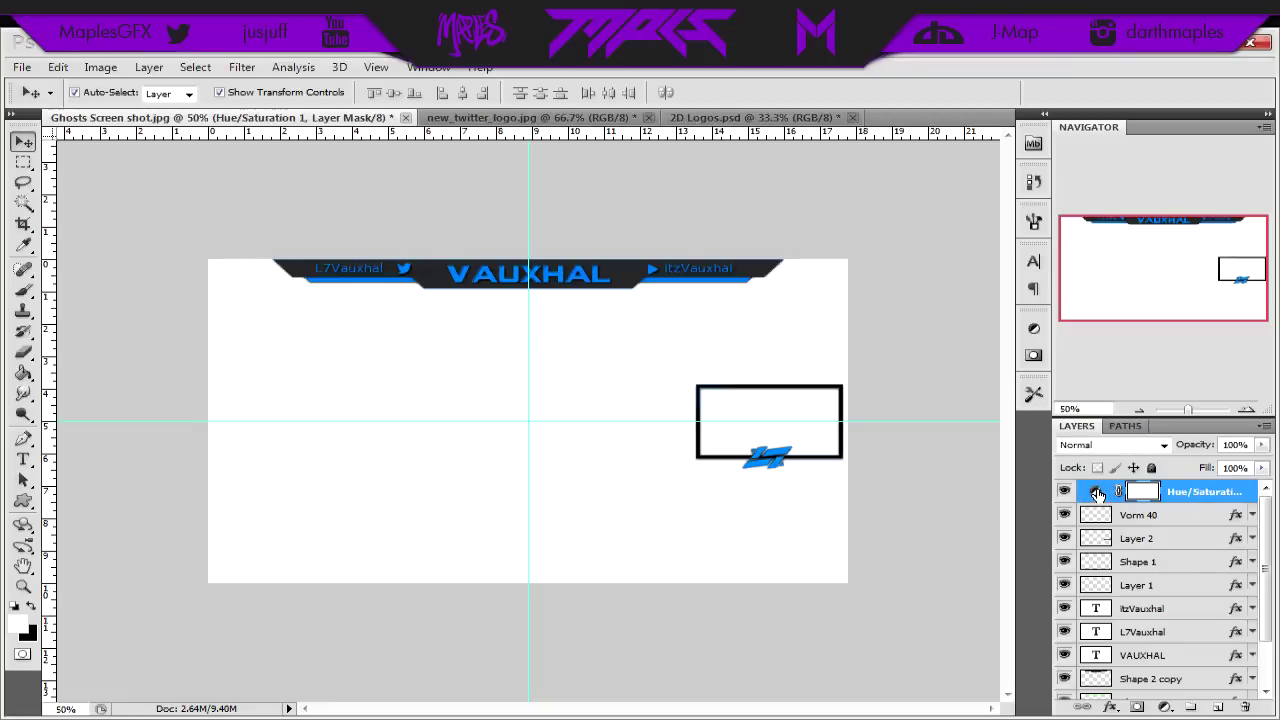
{"action": "left_click", "coordinate": [1097, 494]}
{"action": "left_click_drag", "start_coordinate": [940, 420], "coordinate": [865, 427]}
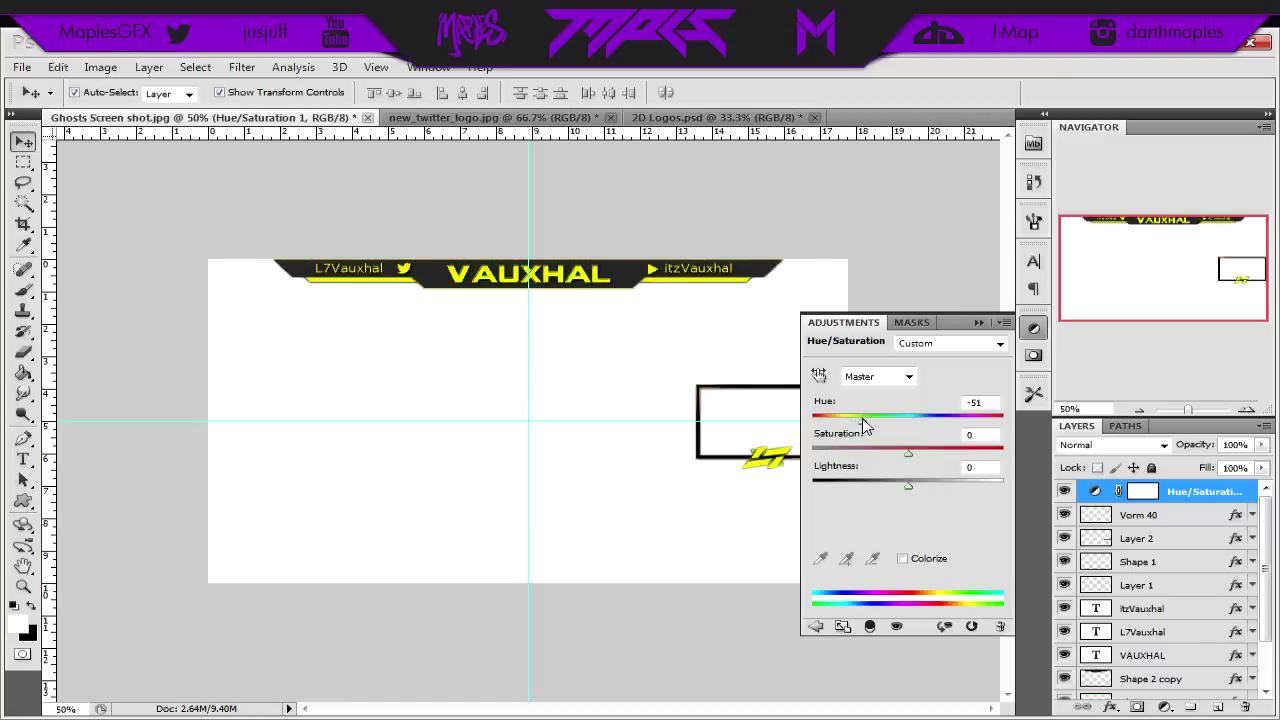
{"action": "left_click", "coordinate": [1033, 328]}
{"action": "left_click", "coordinate": [943, 634]}
Step: Hide the white background layer and show the game screenshot layer again
{"action": "scroll", "coordinate": [1090, 693], "scroll_direction": "down", "scroll_amount": 2}
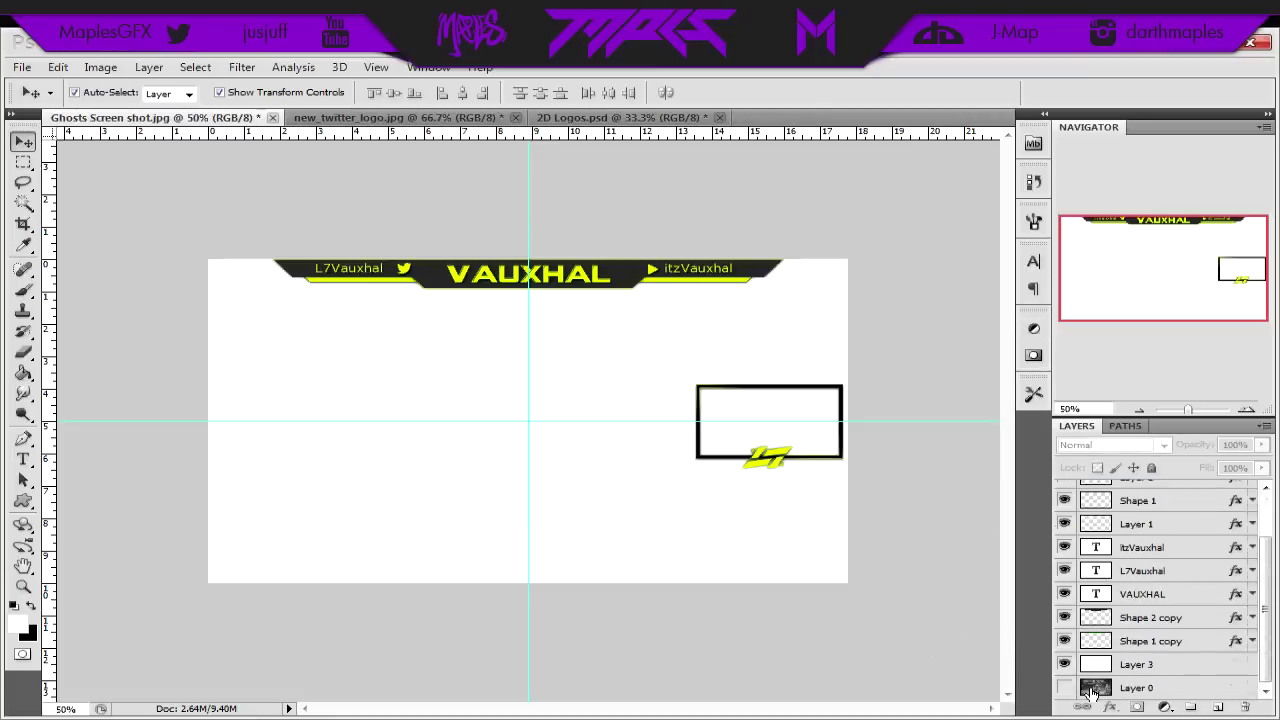
{"action": "left_click", "coordinate": [1064, 664]}
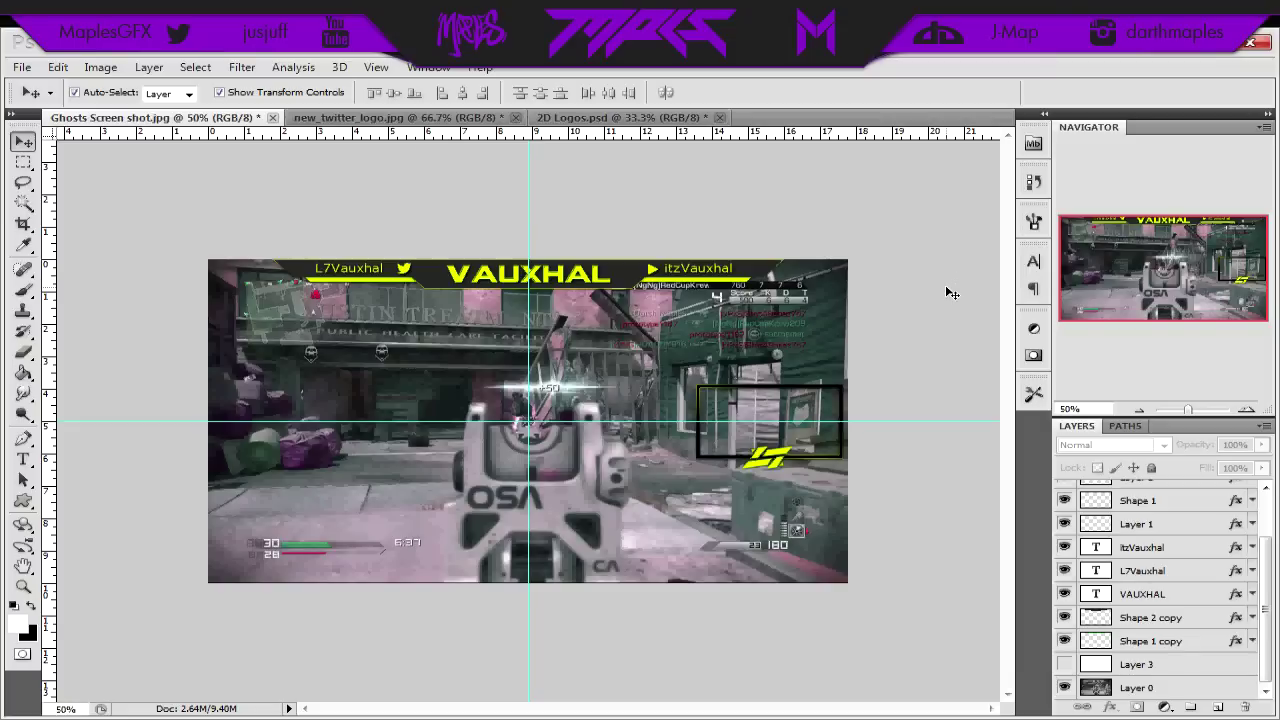
{"action": "scroll", "coordinate": [1268, 545], "scroll_direction": "up", "scroll_amount": 2}
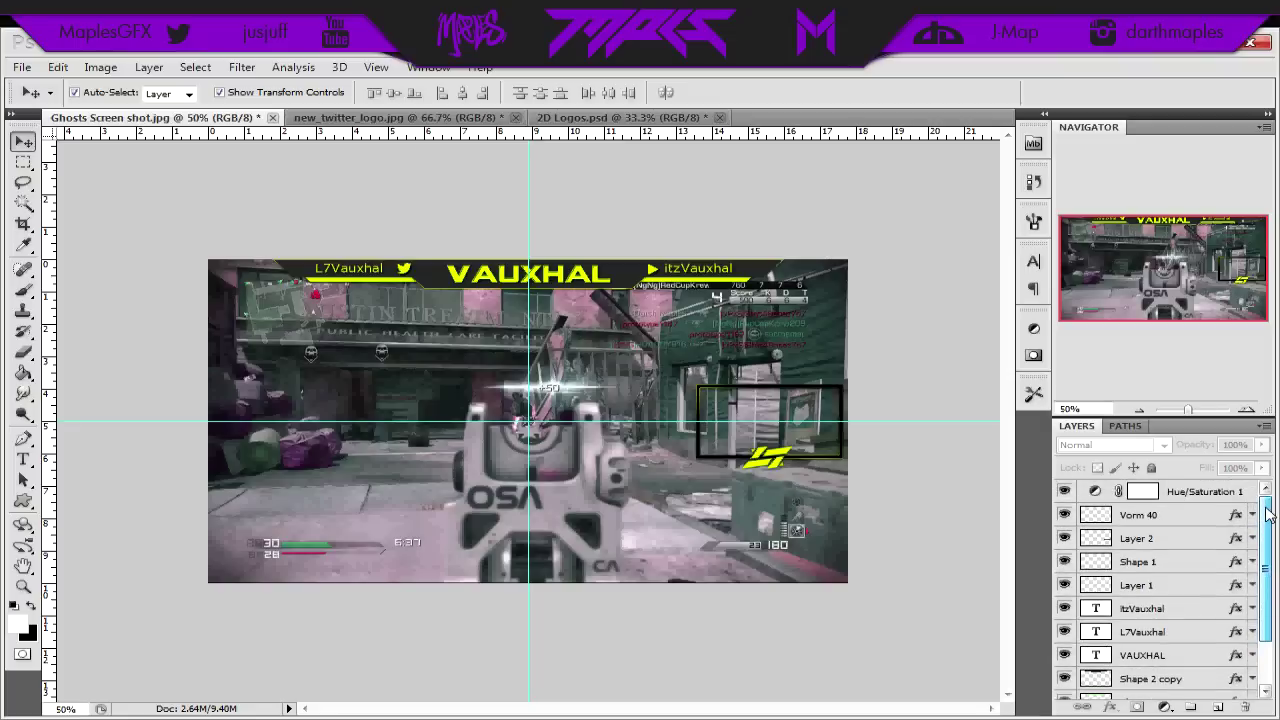
Step: Replace the current brushes with the Grunge set and choose the 2196 px brush
{"action": "left_click", "coordinate": [232, 42]}
{"action": "left_click", "coordinate": [245, 107]}
{"action": "left_click_drag", "start_coordinate": [1008, 409], "coordinate": [1008, 360]}
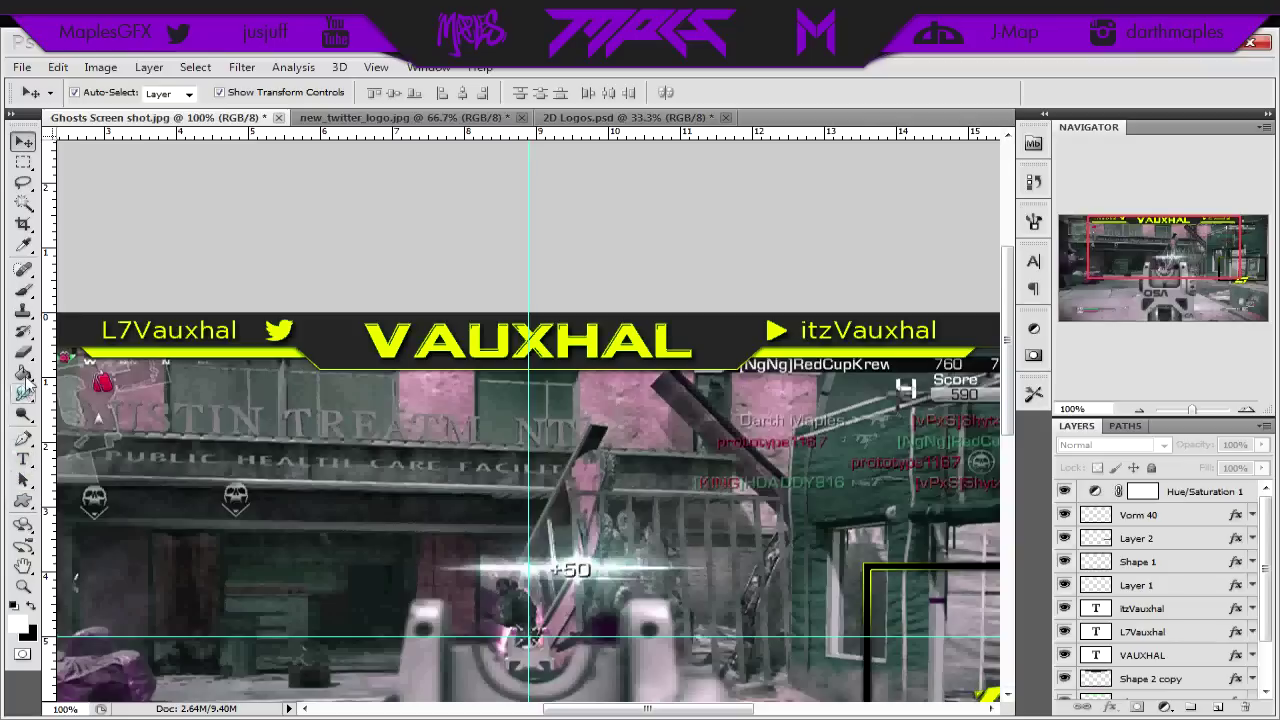
{"action": "left_click", "coordinate": [25, 314]}
{"action": "left_click", "coordinate": [102, 93]}
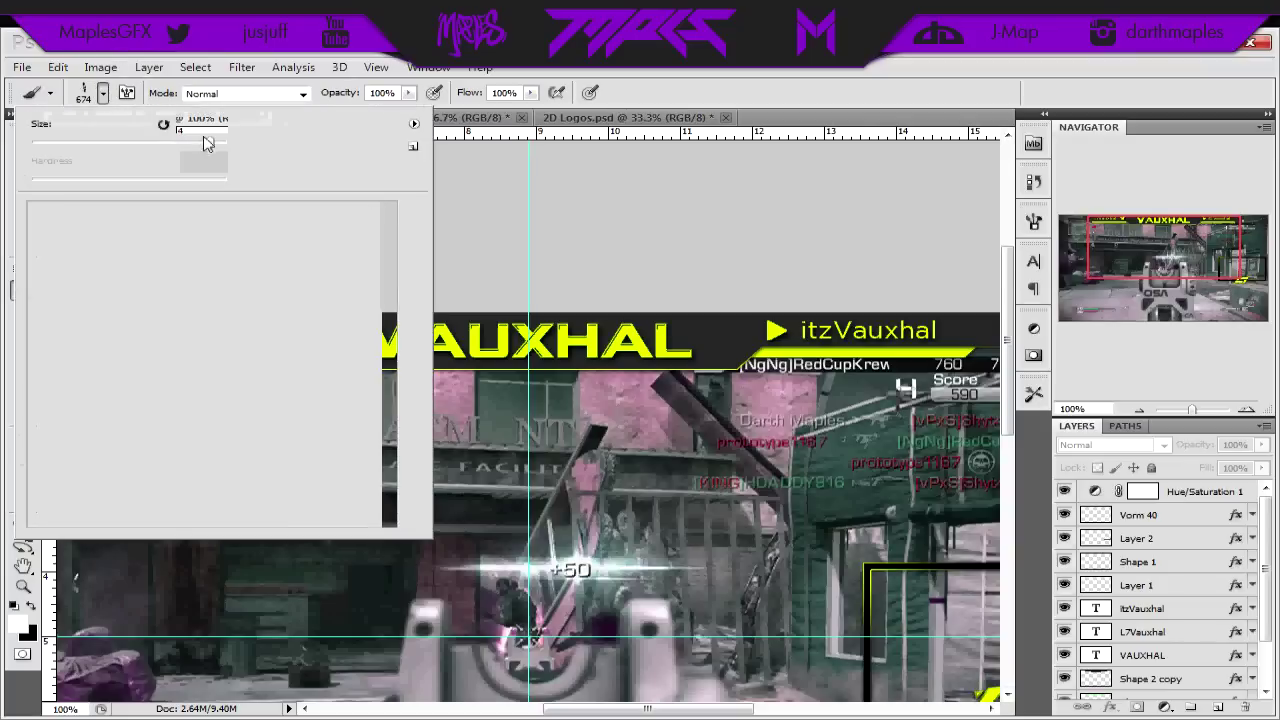
{"action": "left_click", "coordinate": [413, 125]}
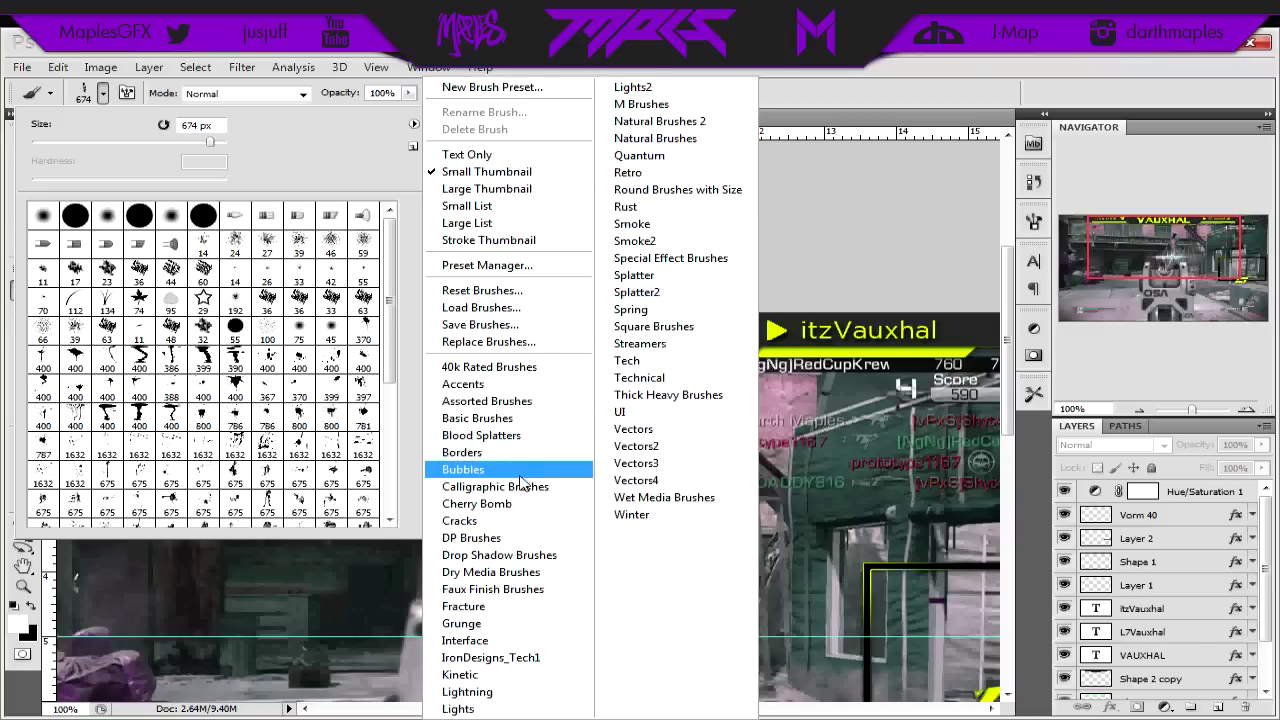
{"action": "left_click", "coordinate": [495, 622]}
{"action": "left_click", "coordinate": [567, 304]}
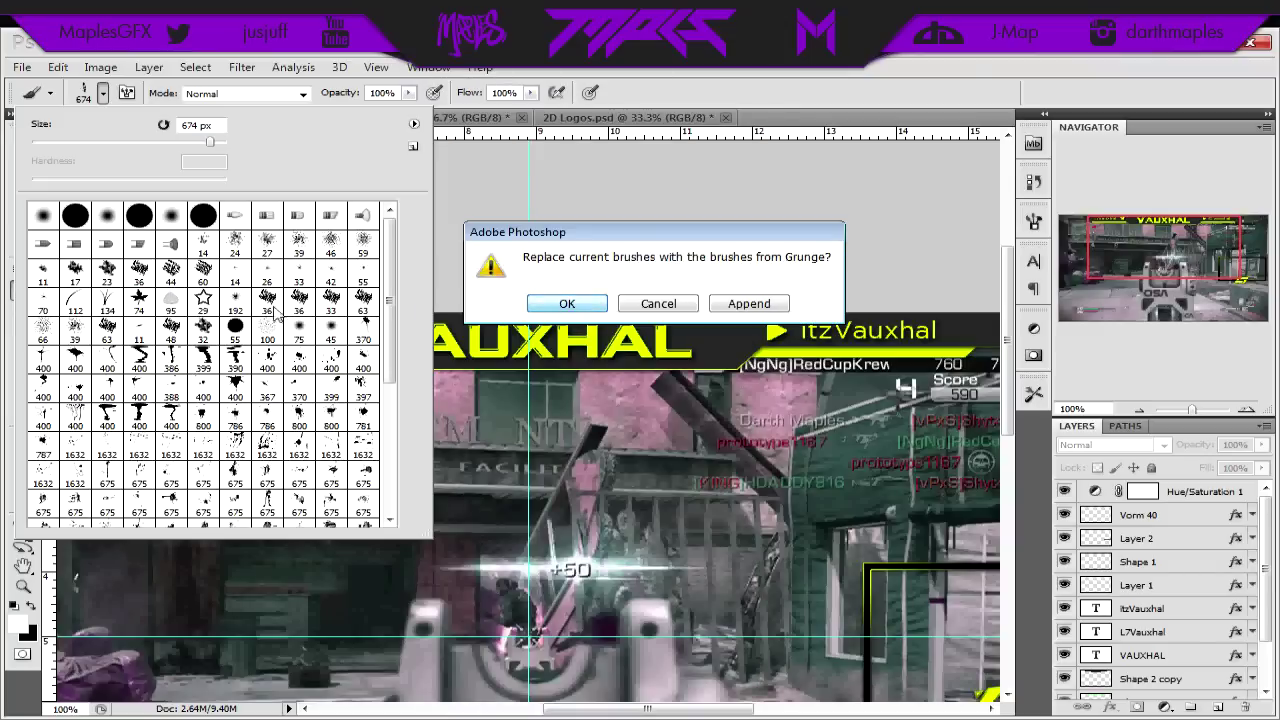
{"action": "left_click", "coordinate": [106, 215]}
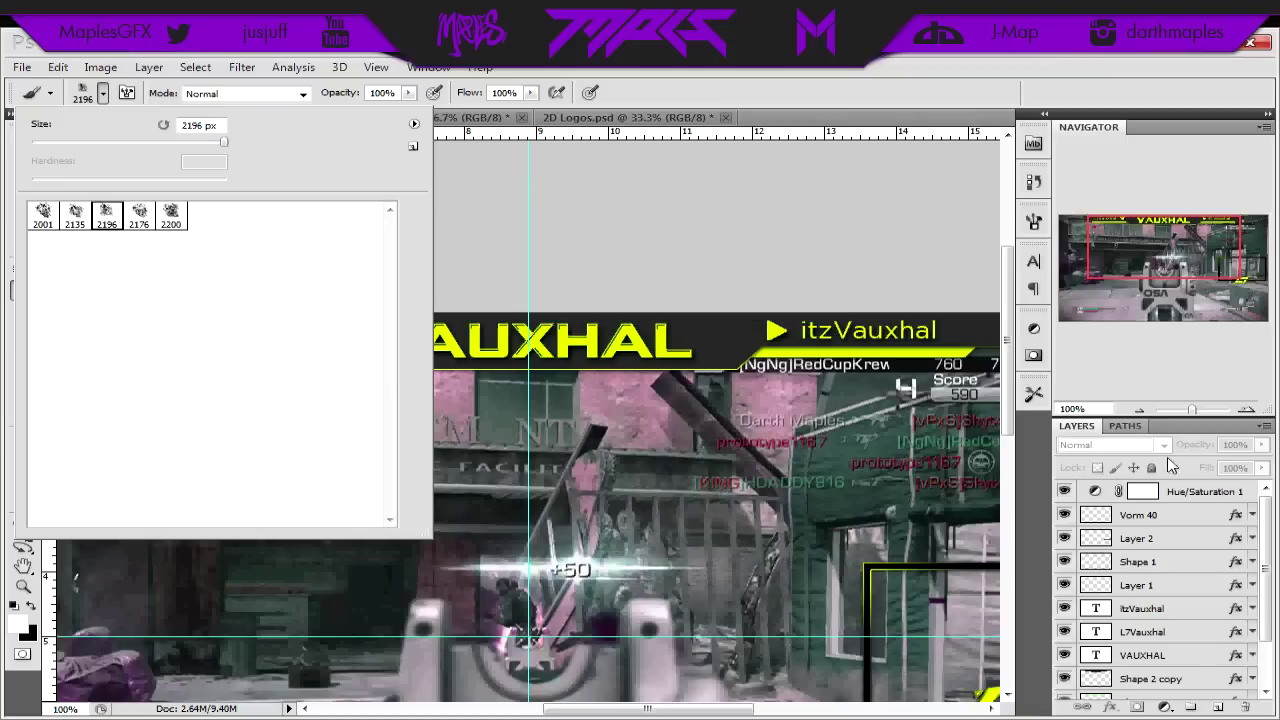
Step: Create a new layer directly above the Shape 2 copy layer and clip it to that shape
{"action": "left_click", "coordinate": [1192, 527]}
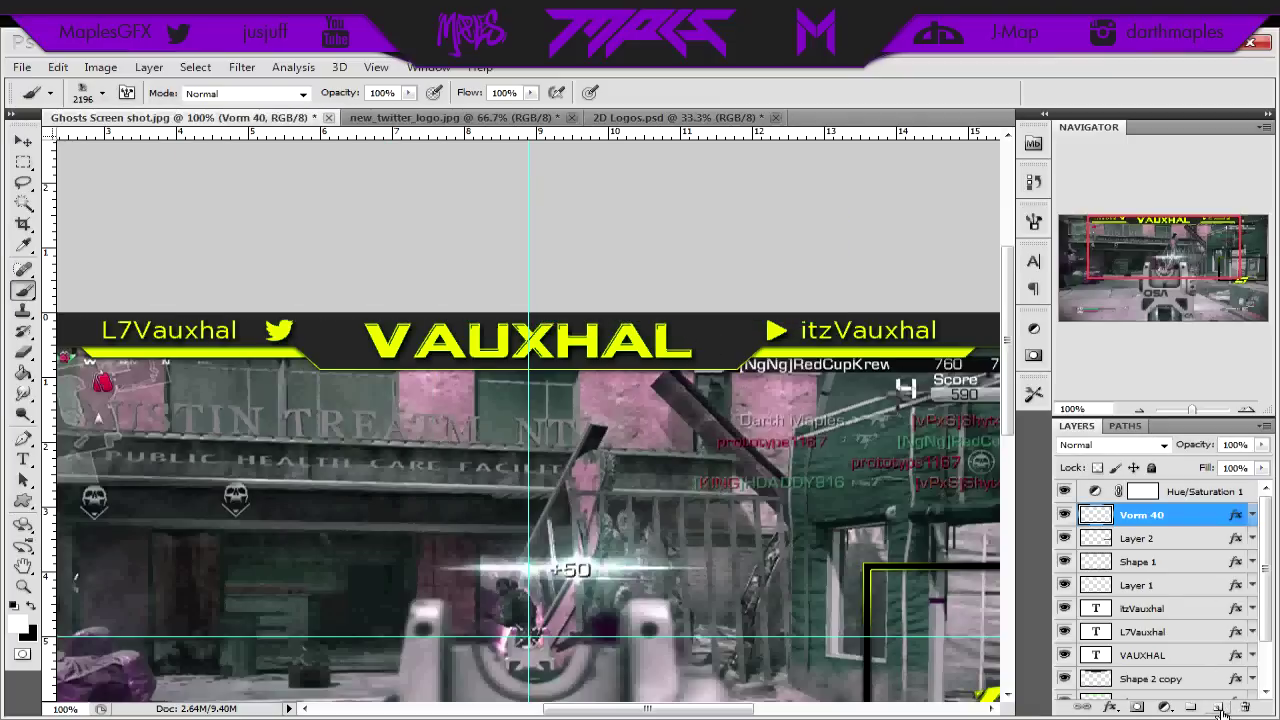
{"action": "left_click", "coordinate": [1218, 707]}
{"action": "left_click_drag", "start_coordinate": [1207, 520], "coordinate": [1192, 641]}
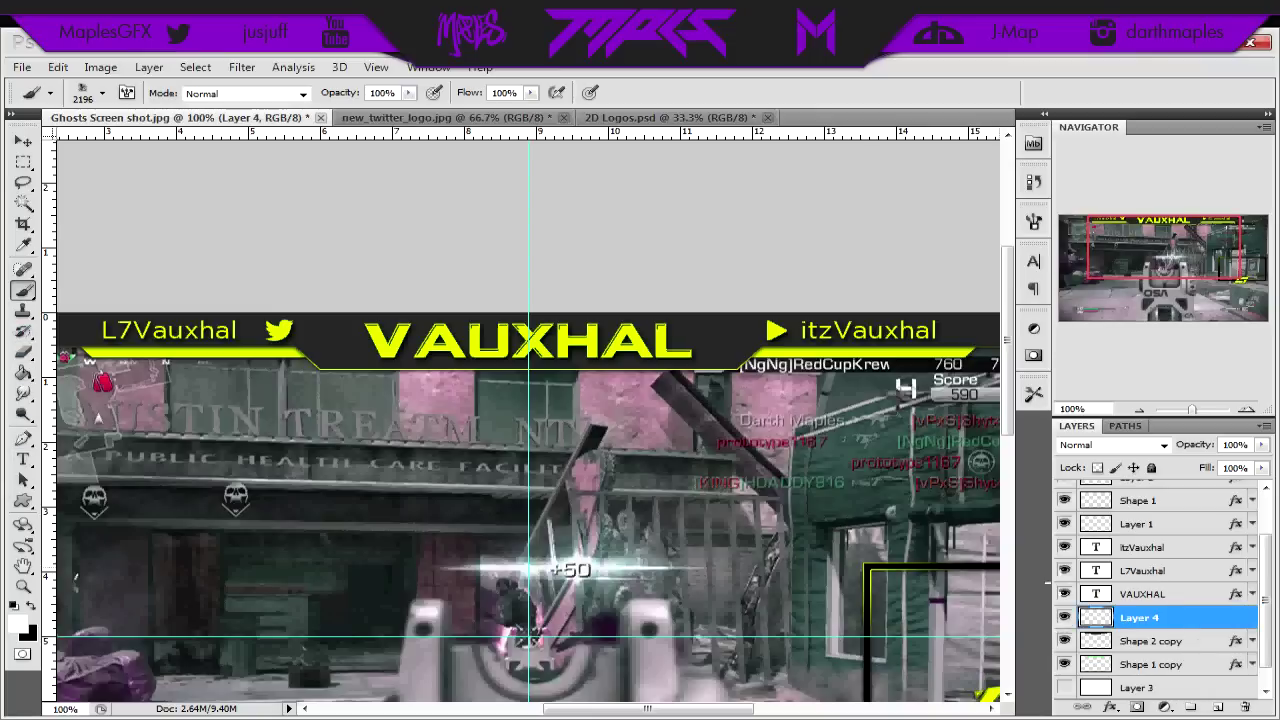
{"action": "right_click", "coordinate": [1216, 626]}
{"action": "left_click", "coordinate": [1097, 398]}
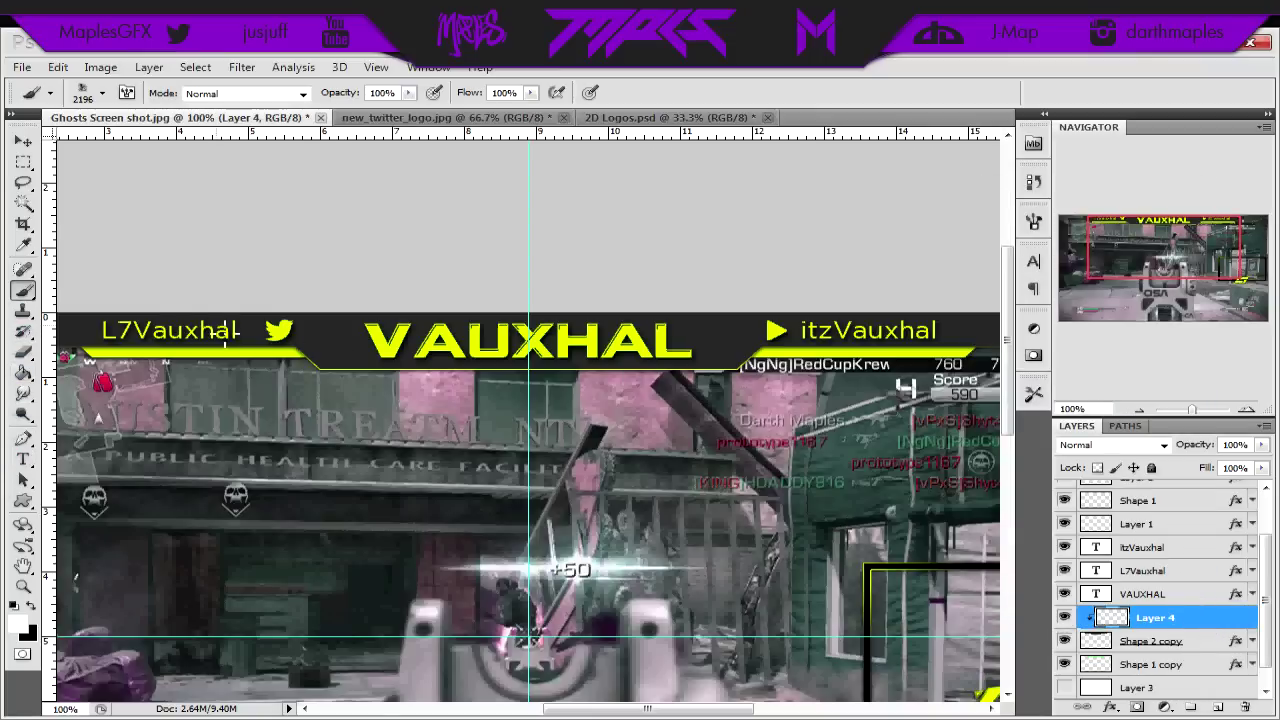
{"action": "left_click", "coordinate": [15, 622]}
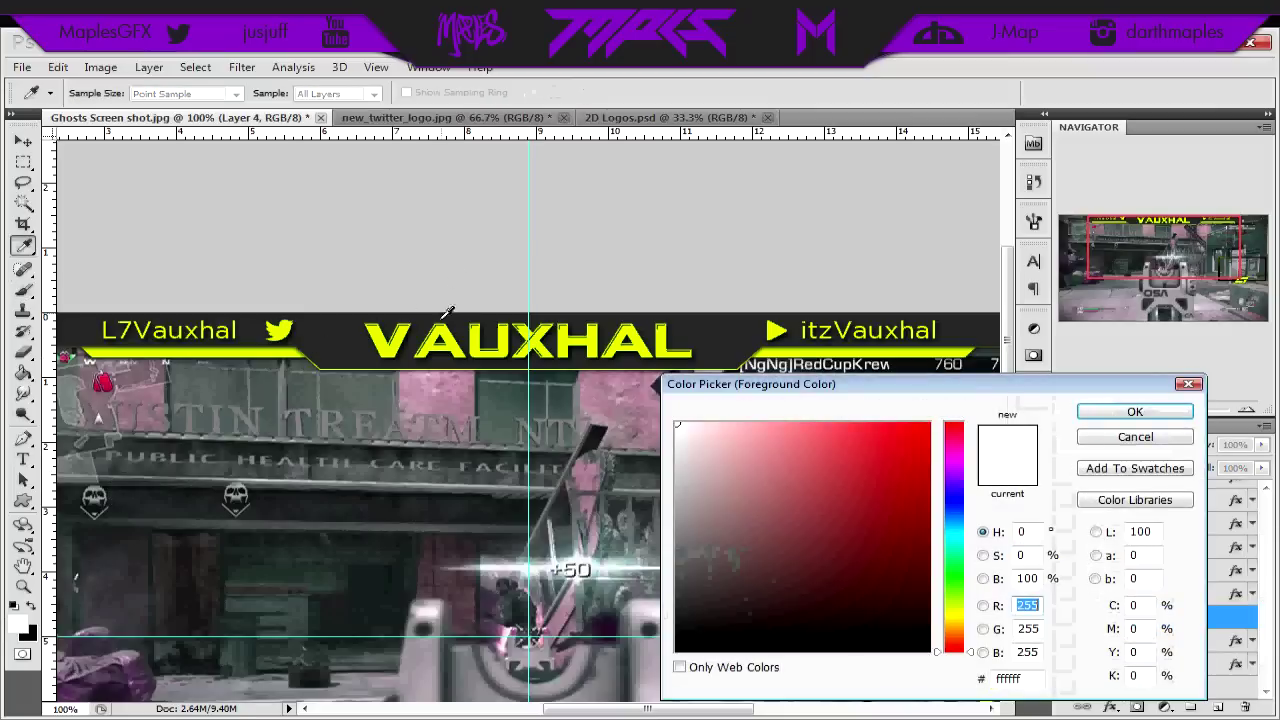
{"action": "left_click", "coordinate": [1136, 412]}
{"action": "key", "text": "b"}
Step: Hide the Hue/Saturation adjustment layer and sample the green of the VAUXHAL lettering (#02ff02) as the foreground colour
{"action": "scroll", "coordinate": [1150, 560], "scroll_direction": "up", "scroll_amount": 2}
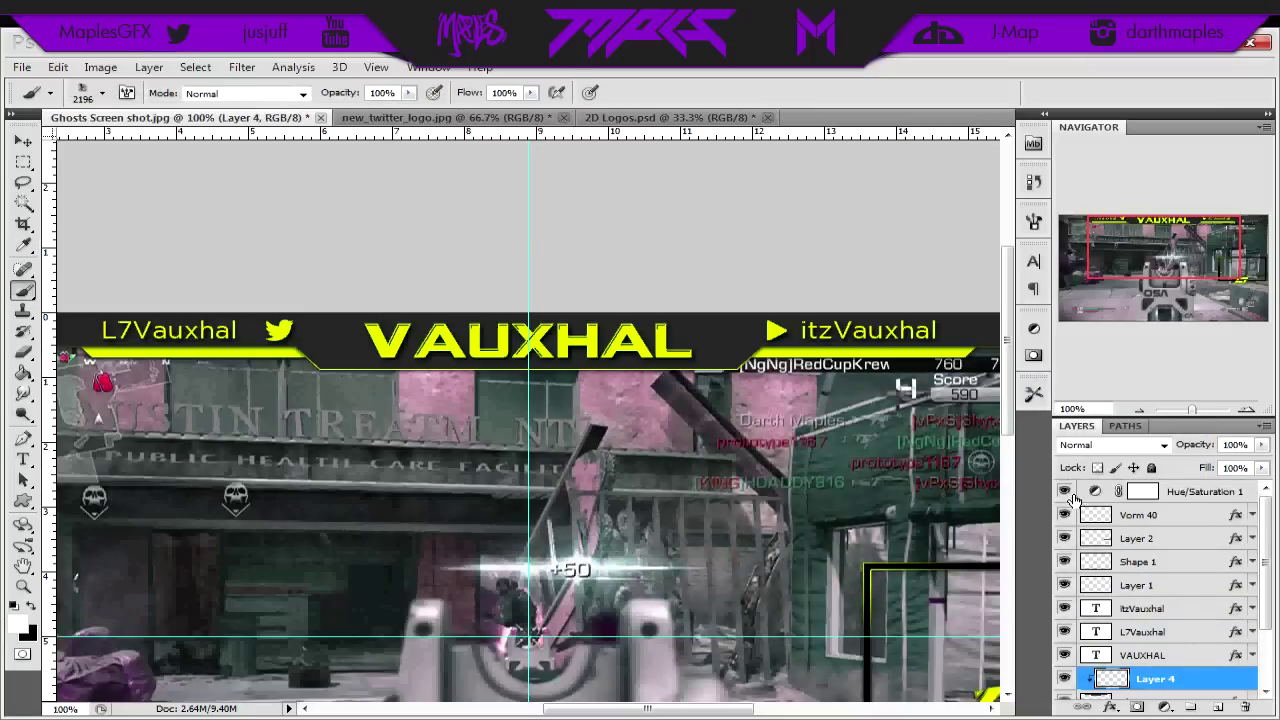
{"action": "left_click", "coordinate": [1065, 491]}
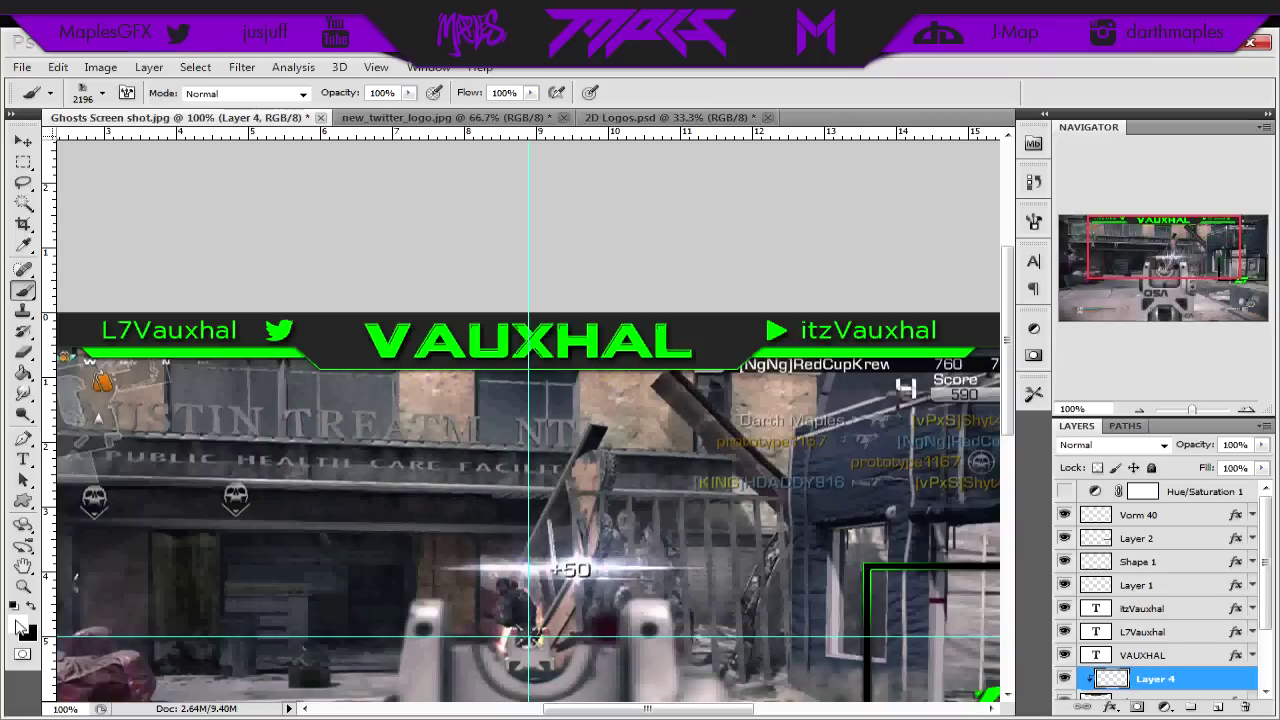
{"action": "left_click", "coordinate": [18, 624]}
{"action": "left_click", "coordinate": [402, 348]}
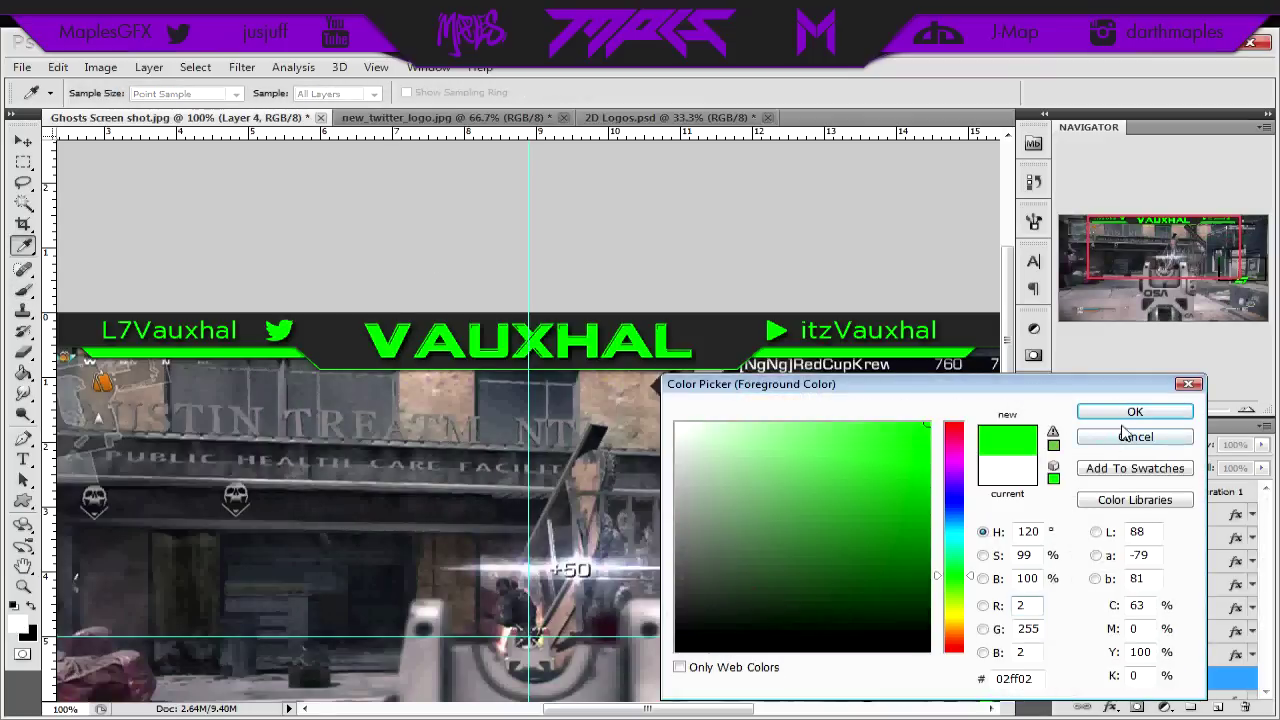
{"action": "left_click", "coordinate": [1135, 412]}
Step: Try stamping the green grunge brush onto the clipped banner layer, then undo the stamp
{"action": "key", "text": "b"}
{"action": "left_click", "coordinate": [930, 630]}
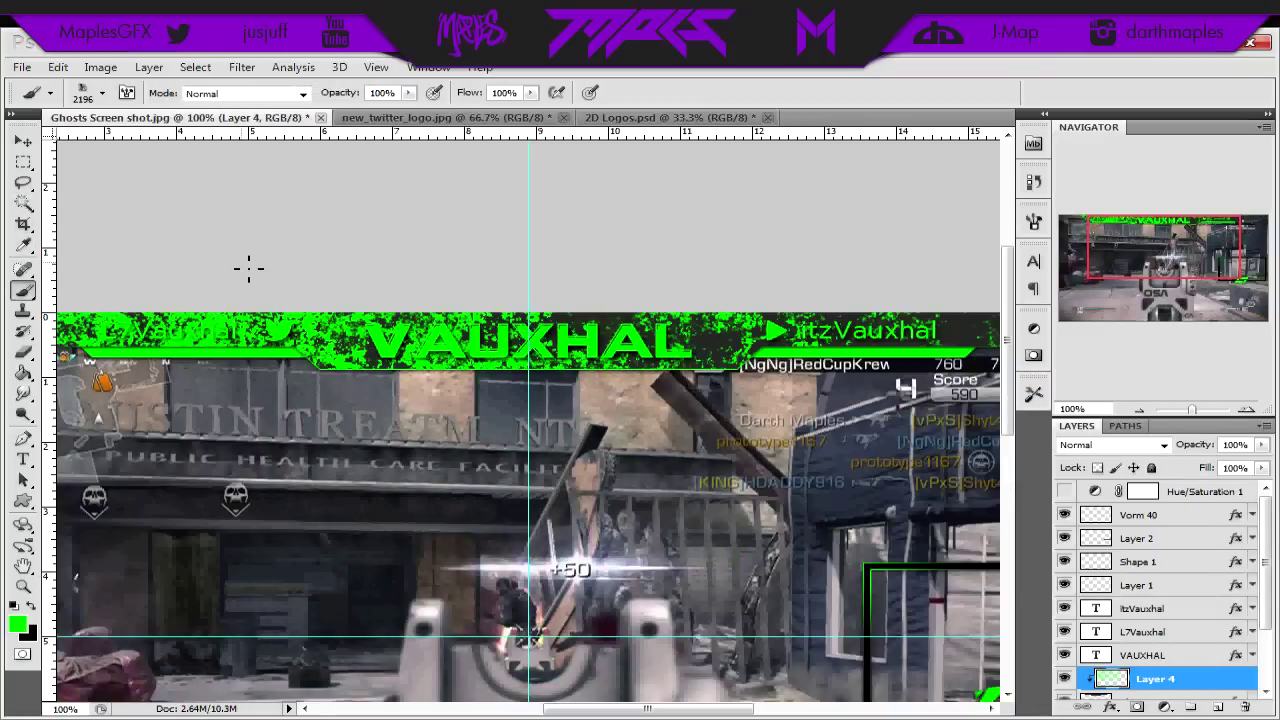
{"action": "key", "text": "ctrl+z"}
Step: Replace the current brushes with the Kinetic set and choose the 323 px brush
{"action": "left_click", "coordinate": [102, 93]}
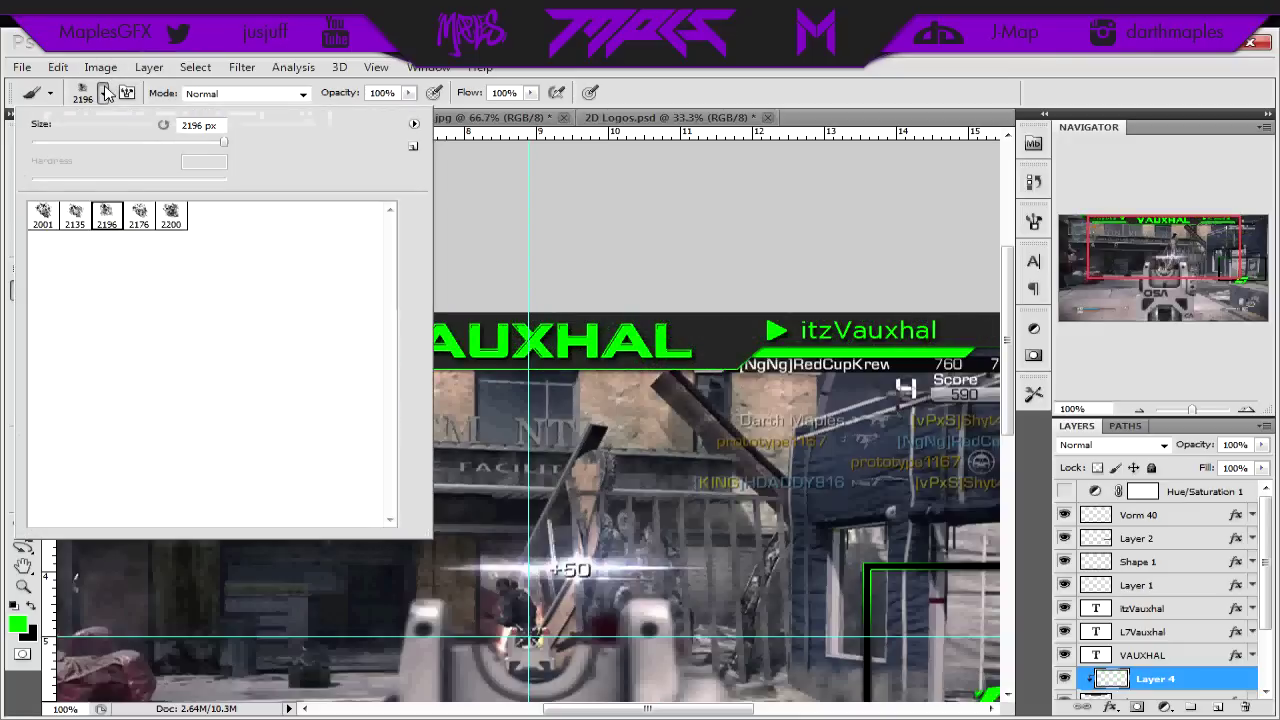
{"action": "left_click", "coordinate": [414, 123]}
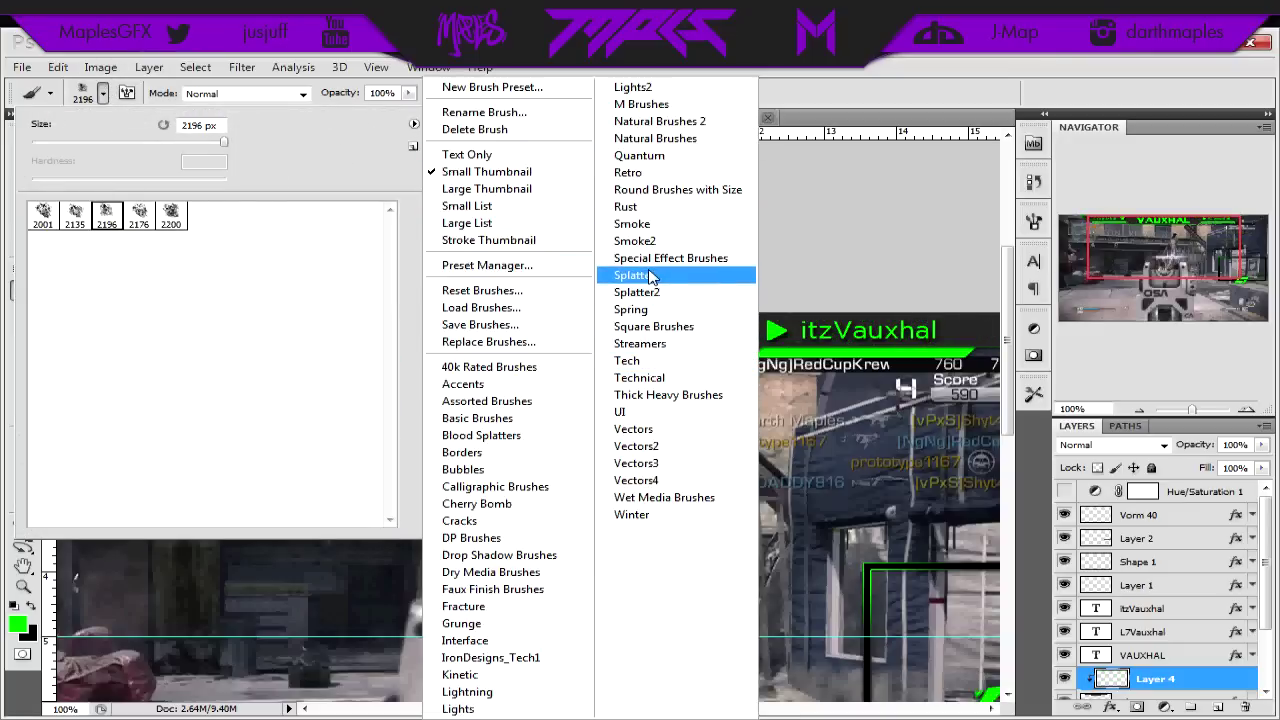
{"action": "left_click", "coordinate": [462, 675]}
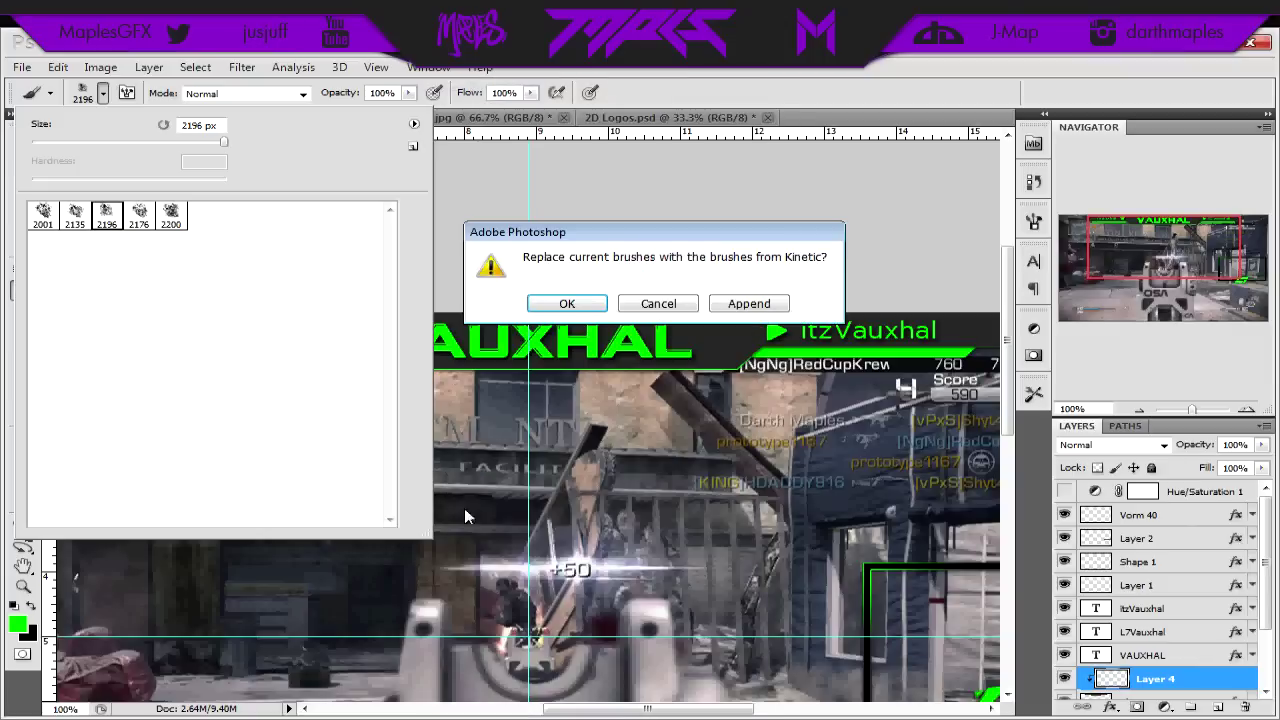
{"action": "left_click", "coordinate": [574, 300]}
{"action": "left_click", "coordinate": [108, 217]}
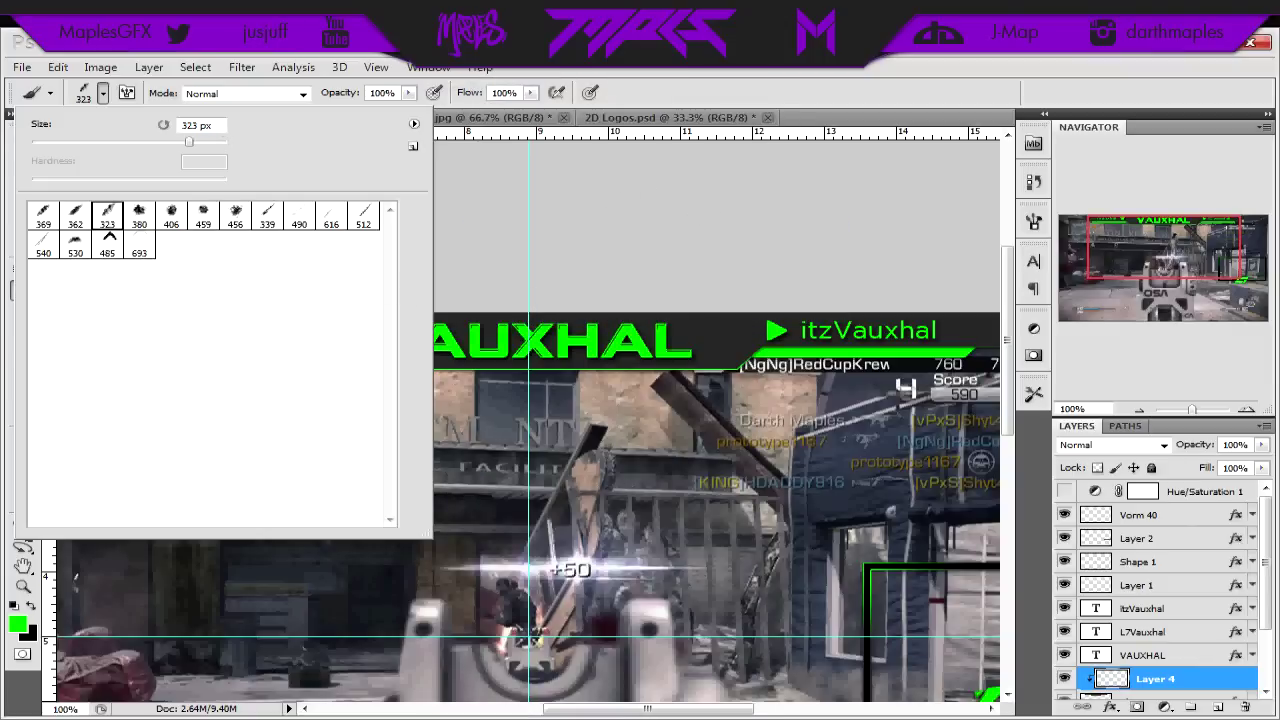
{"action": "left_click", "coordinate": [614, 200]}
{"action": "key", "text": "ctrl+z"}
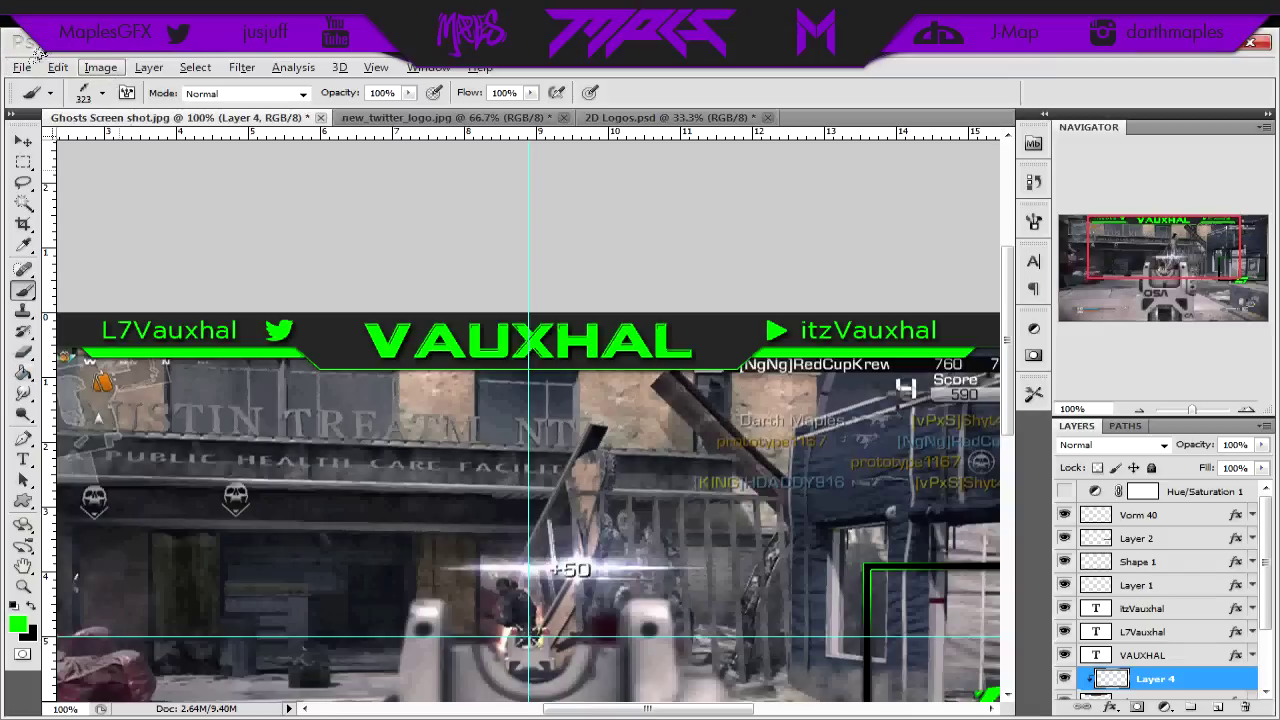
{"action": "left_click", "coordinate": [130, 207]}
{"action": "left_click", "coordinate": [443, 287]}
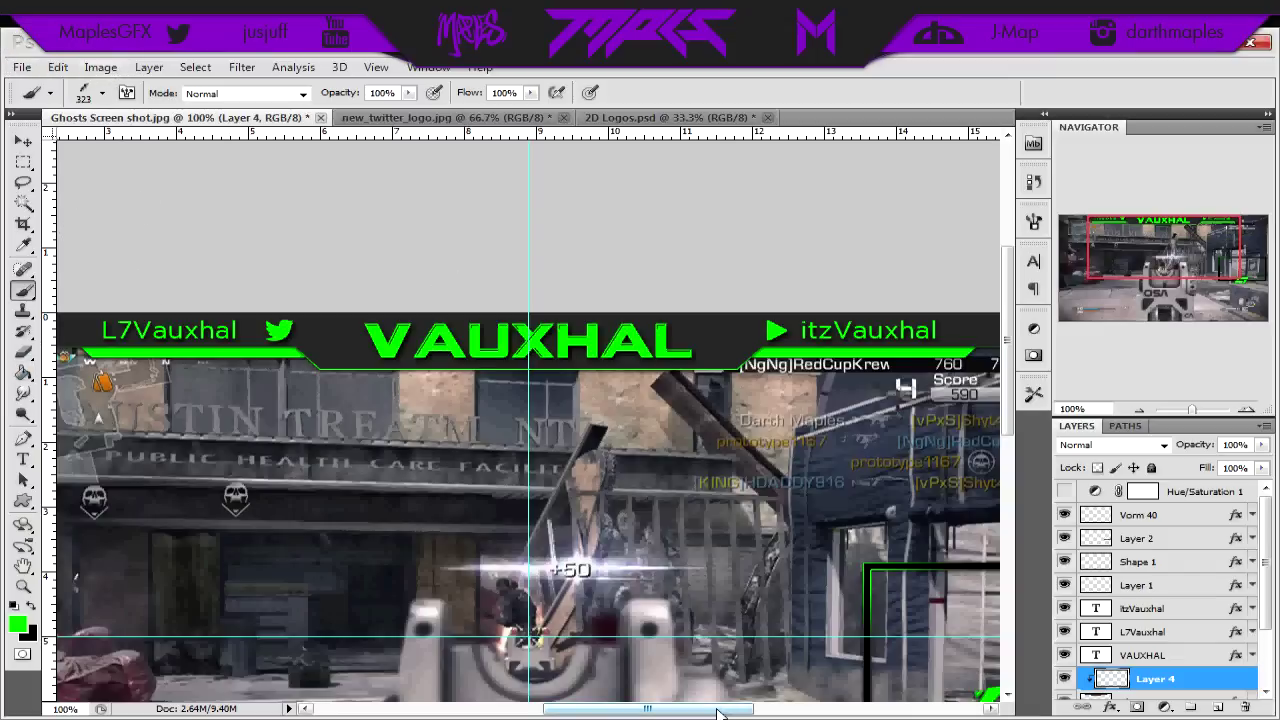
Step: Rotate the 323 px brush tip to -41° and stamp green texture over the L7Vauxhal end of the banner
{"action": "left_click_drag", "start_coordinate": [647, 708], "coordinate": [621, 708]}
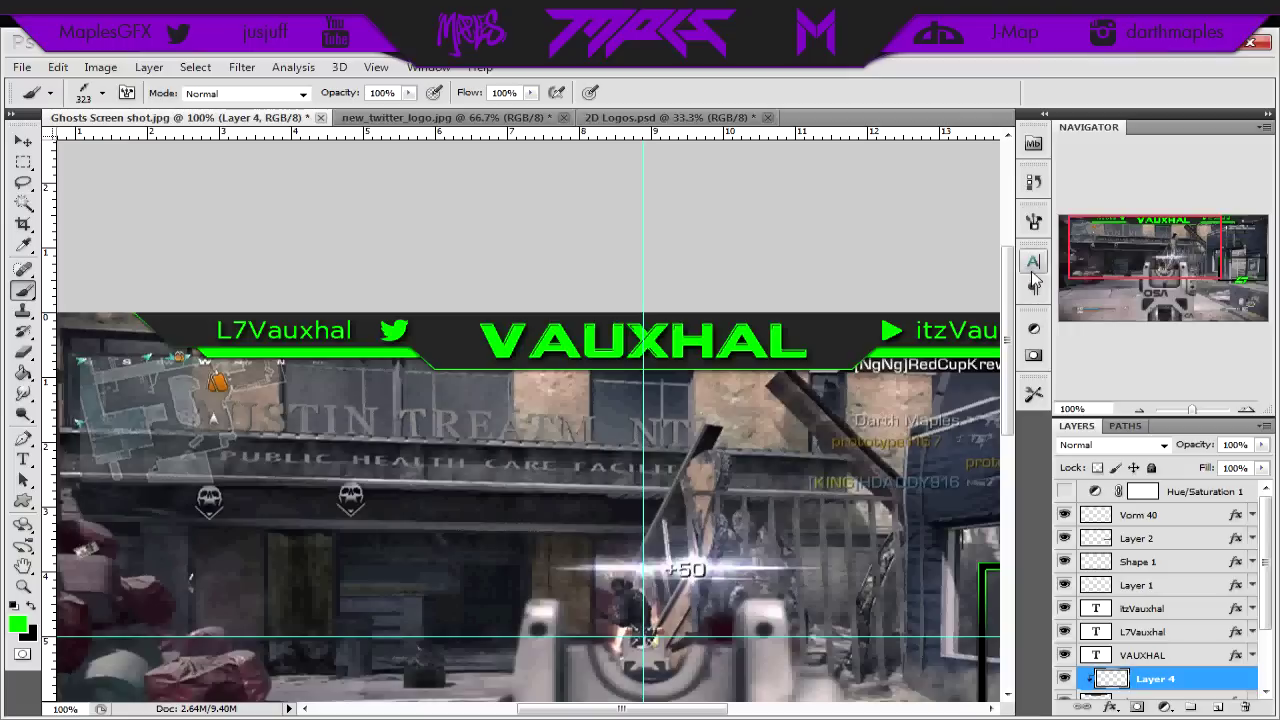
{"action": "left_click", "coordinate": [1033, 220]}
{"action": "left_click_drag", "start_coordinate": [996, 418], "coordinate": [992, 423]}
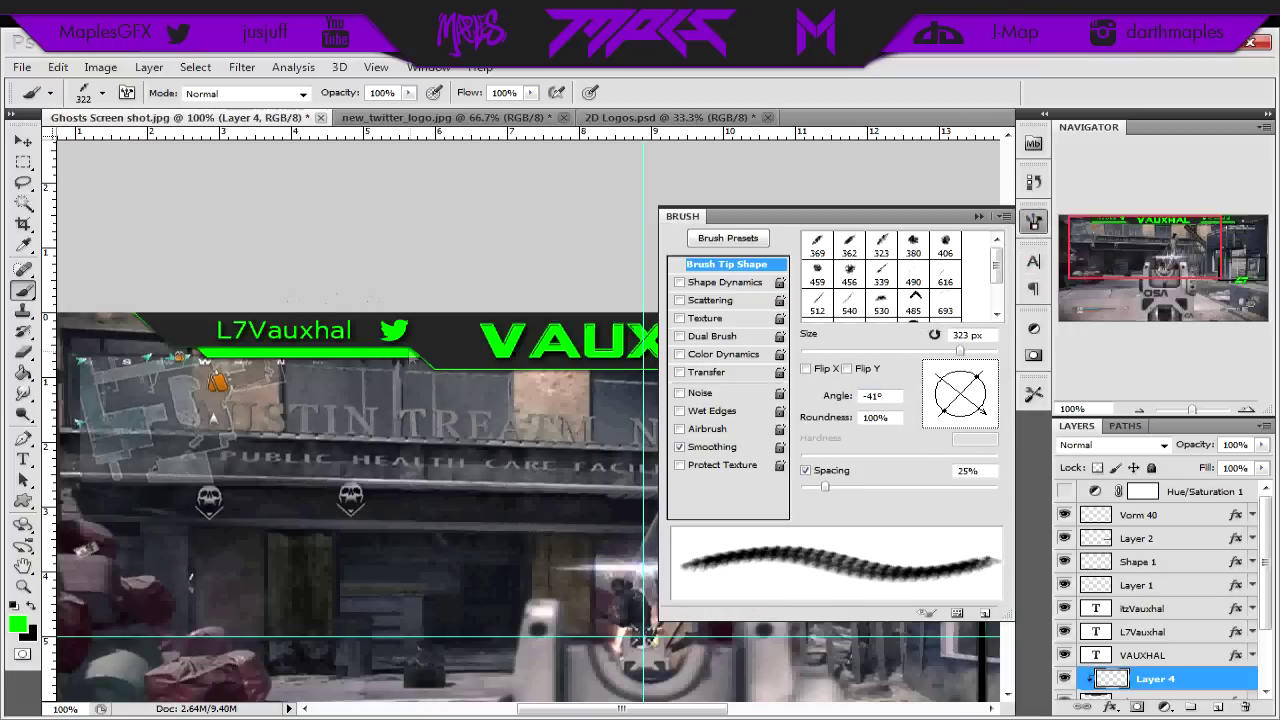
{"action": "left_click", "coordinate": [300, 328]}
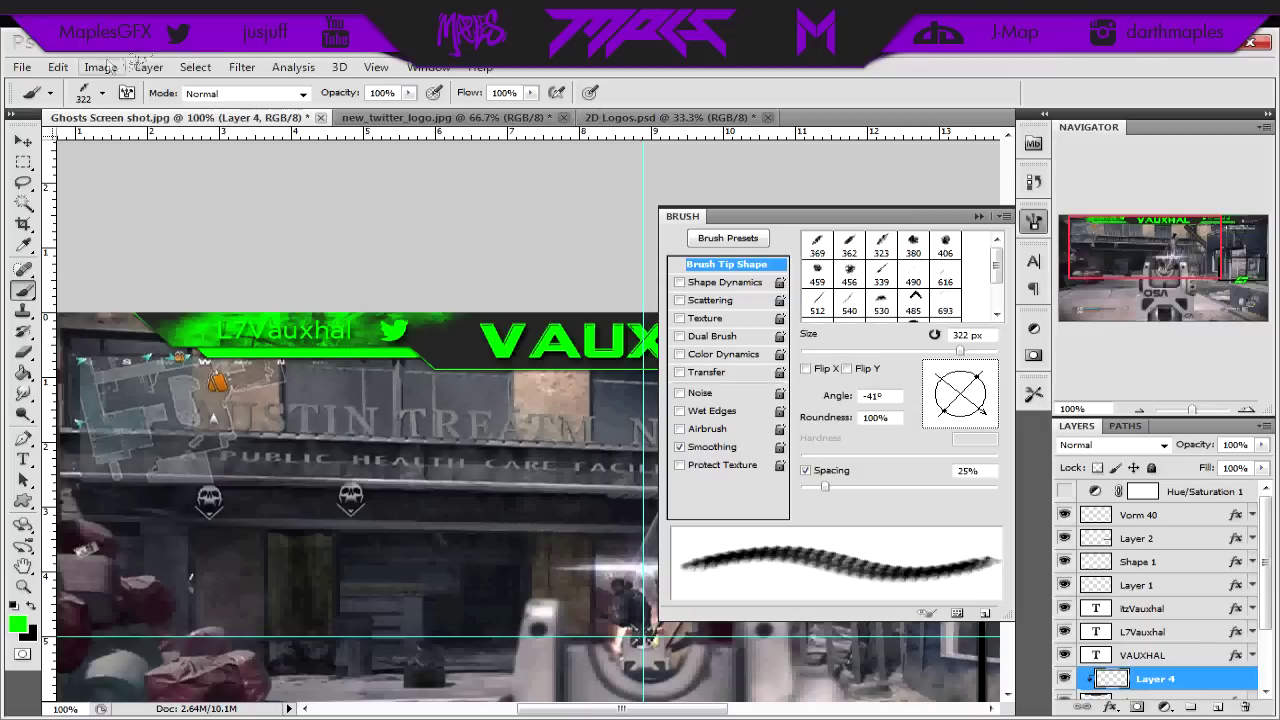
Step: Stamp the 406 px brush in green on the banner between the L7Vauxhal and VAUXHAL texts
{"action": "left_click", "coordinate": [101, 93]}
{"action": "left_click", "coordinate": [171, 215]}
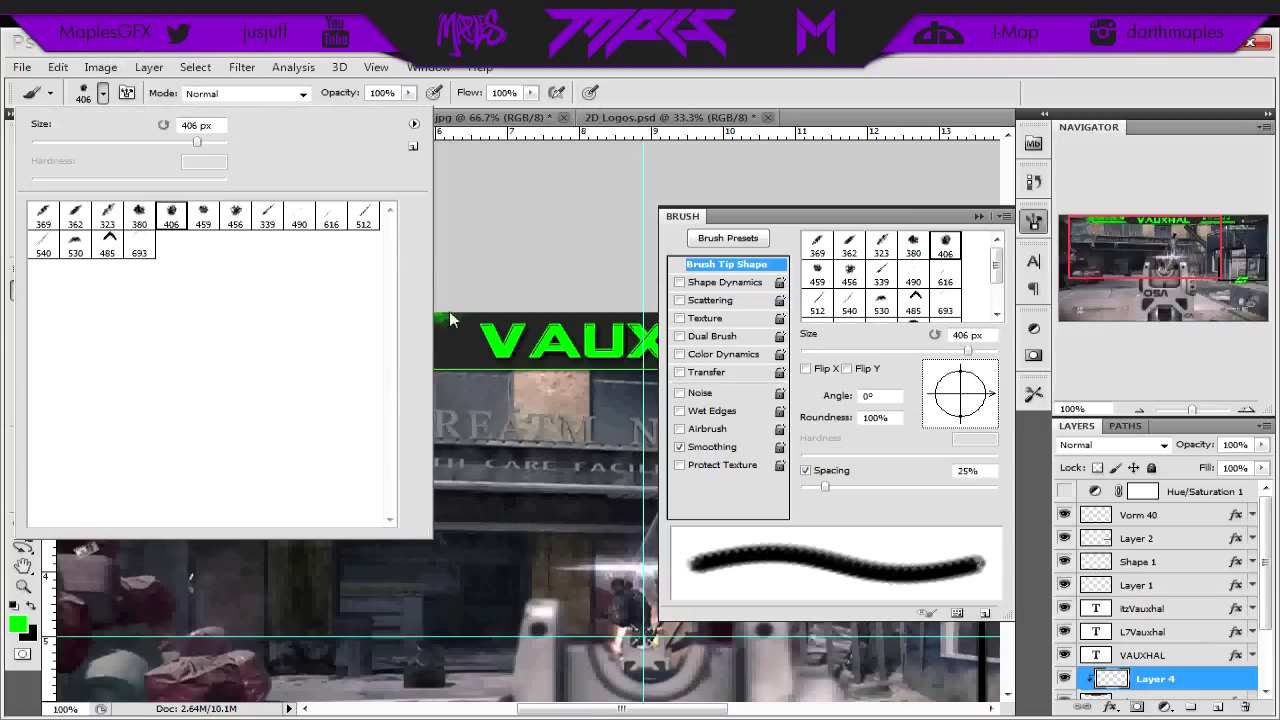
{"action": "left_click", "coordinate": [425, 248]}
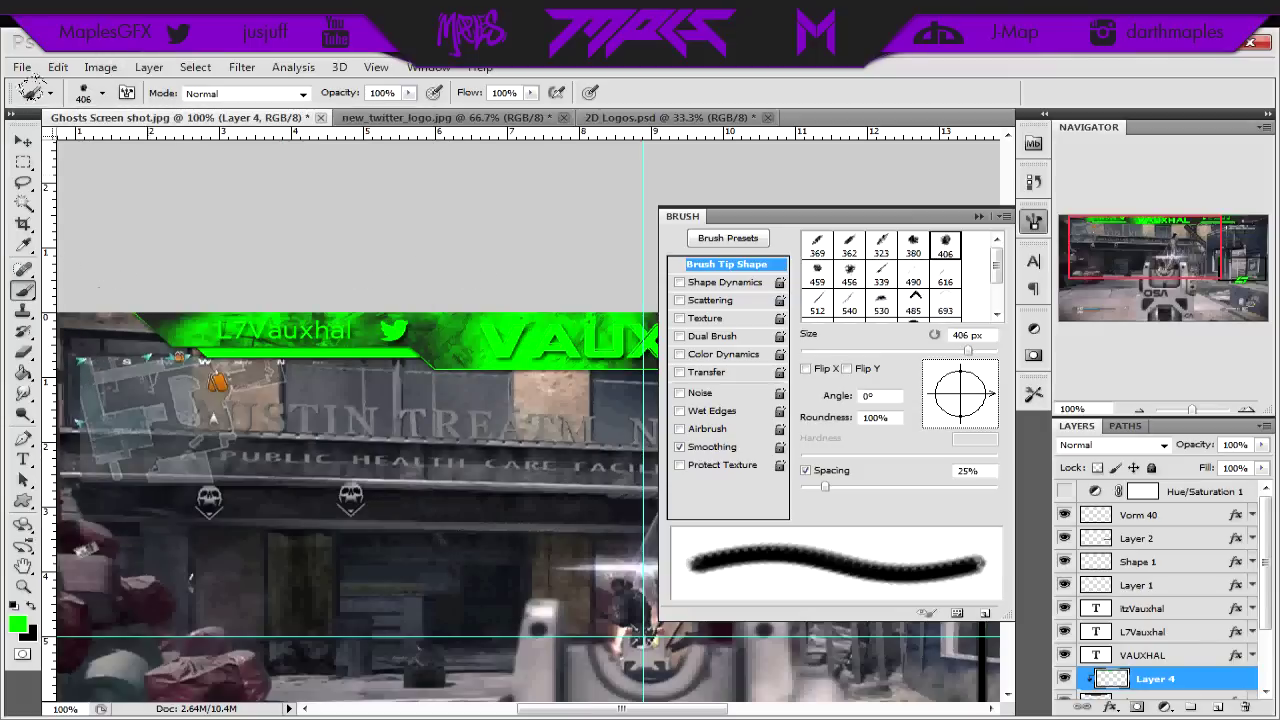
Step: Choose the 369 px brush, rotate its tip to -34° and stamp it between VAUXHAL and itzVauxhal
{"action": "left_click", "coordinate": [101, 93]}
{"action": "left_click", "coordinate": [43, 216]}
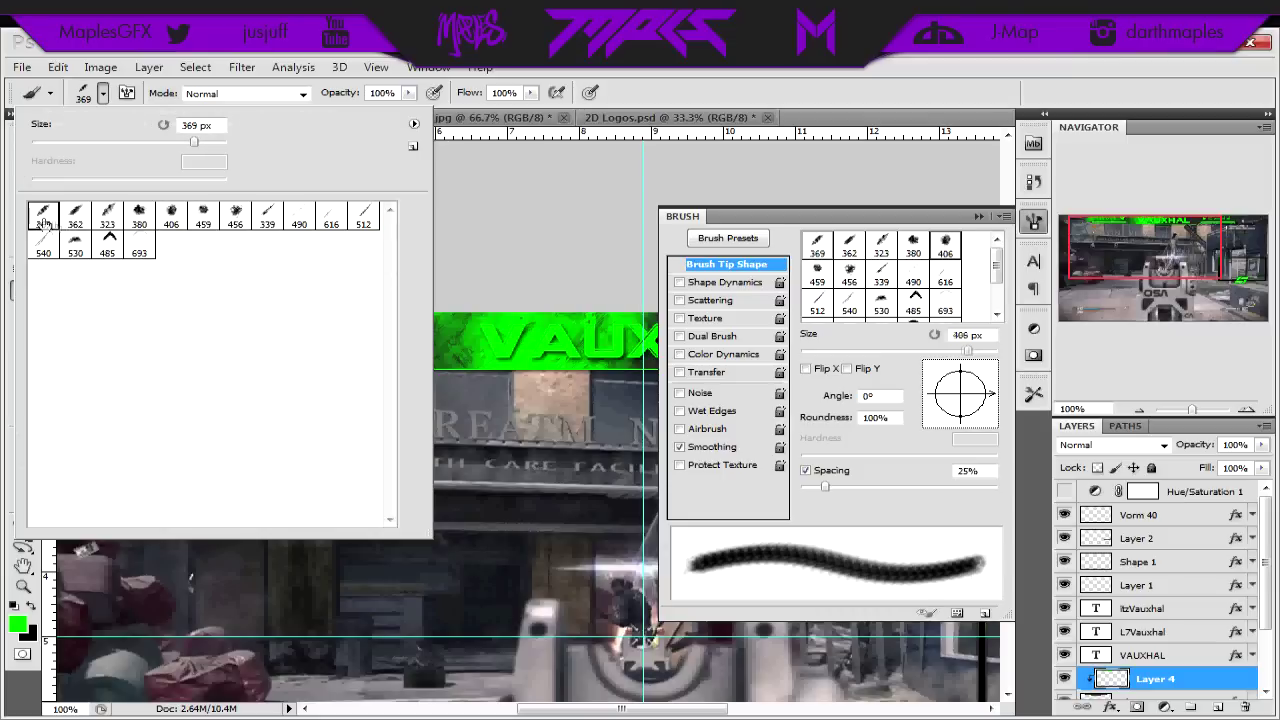
{"action": "left_click_drag", "start_coordinate": [637, 710], "coordinate": [727, 716]}
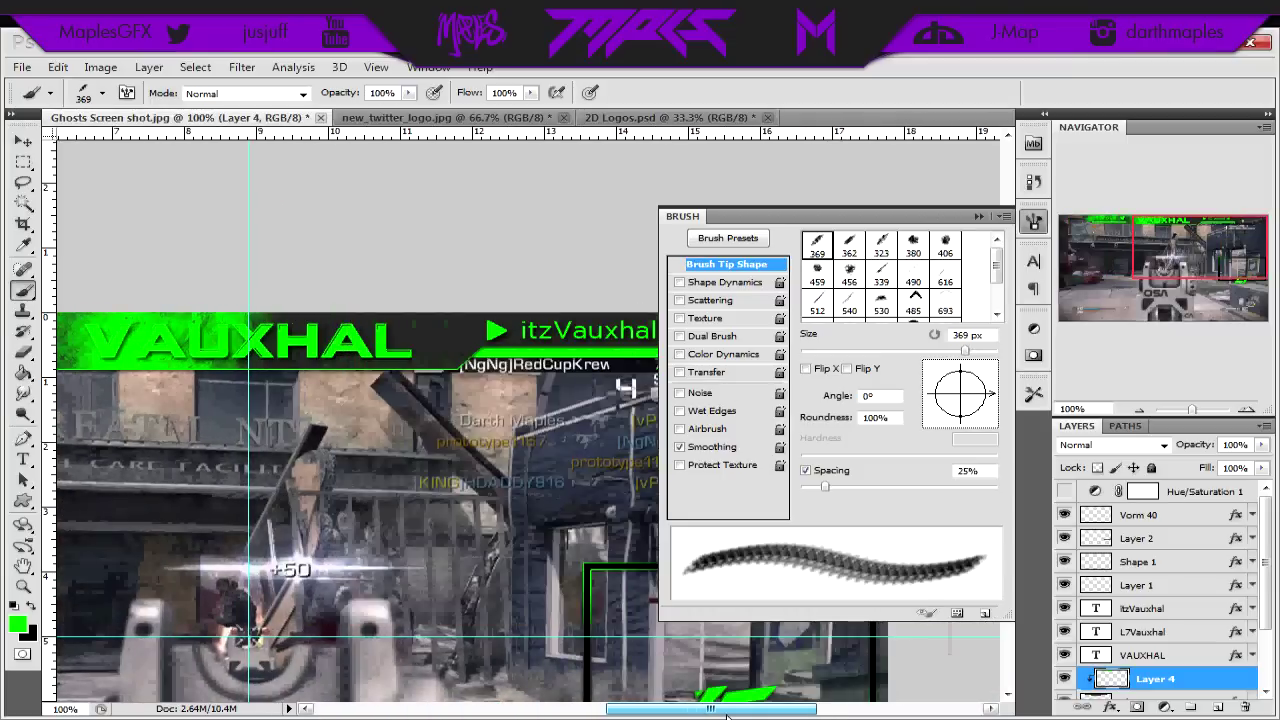
{"action": "left_click_drag", "start_coordinate": [993, 393], "coordinate": [993, 420]}
{"action": "left_click", "coordinate": [243, 305]}
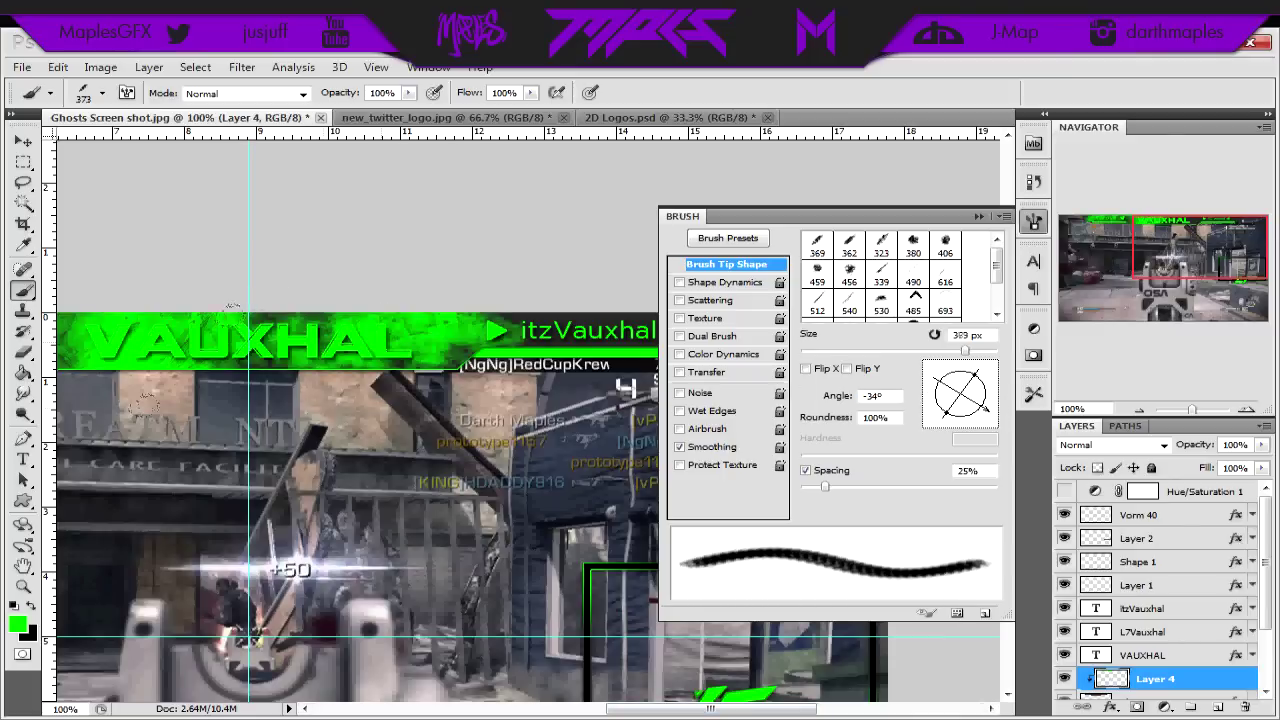
Step: Choose the 339 px brush, rotate its tip to -39° and stamp it over the itzVauxhal end of the banner
{"action": "left_click", "coordinate": [102, 94]}
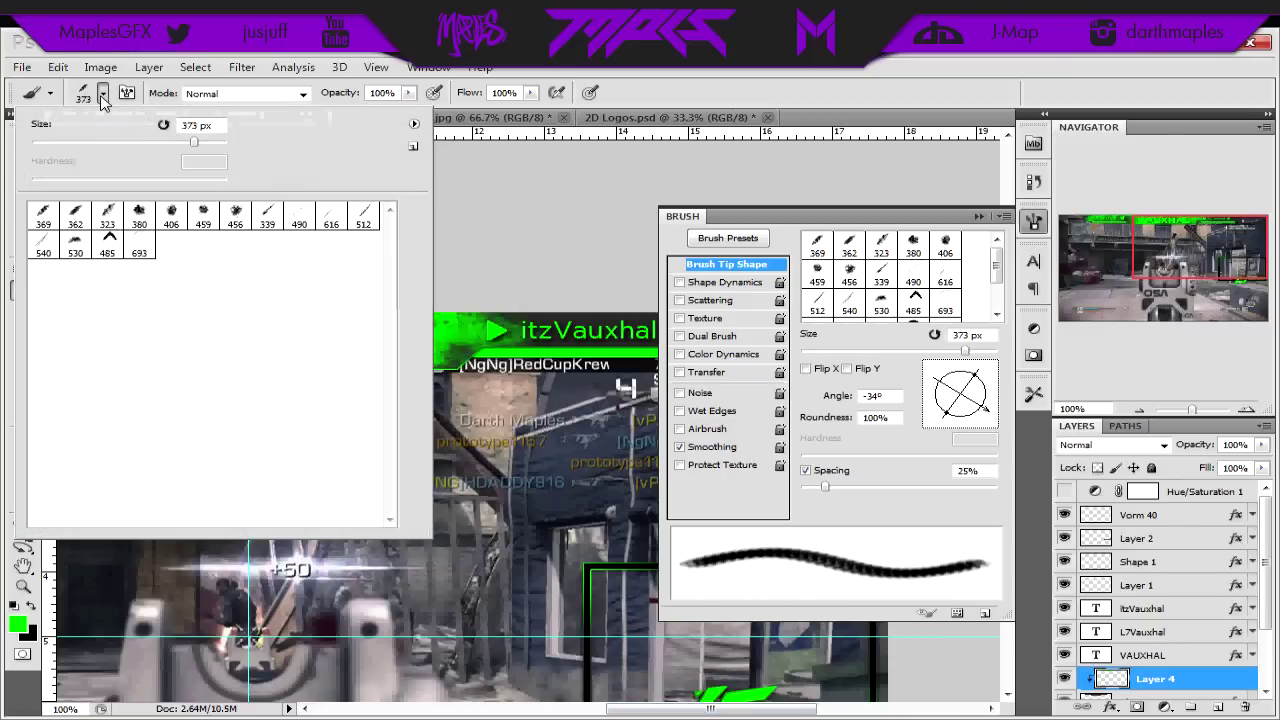
{"action": "left_click", "coordinate": [237, 217]}
{"action": "left_click", "coordinate": [268, 217]}
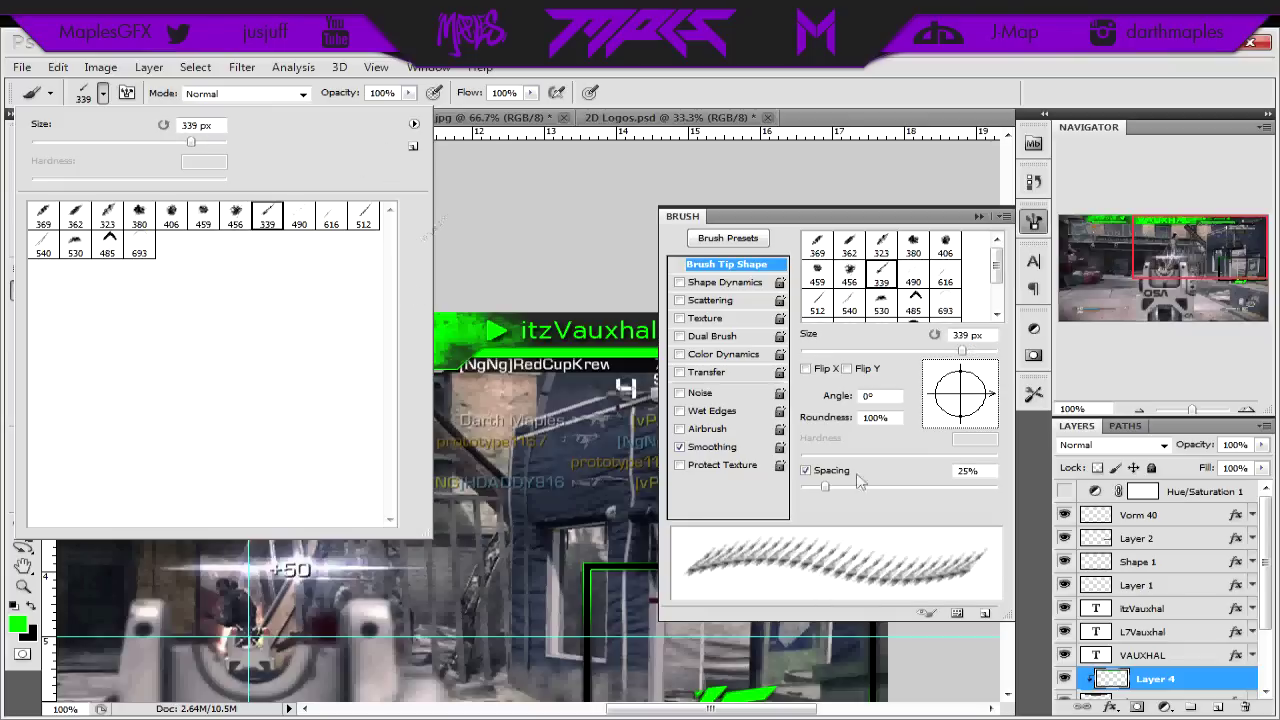
{"action": "left_click_drag", "start_coordinate": [986, 398], "coordinate": [993, 422]}
{"action": "left_click_drag", "start_coordinate": [700, 708], "coordinate": [752, 708]}
{"action": "left_click", "coordinate": [199, 301]}
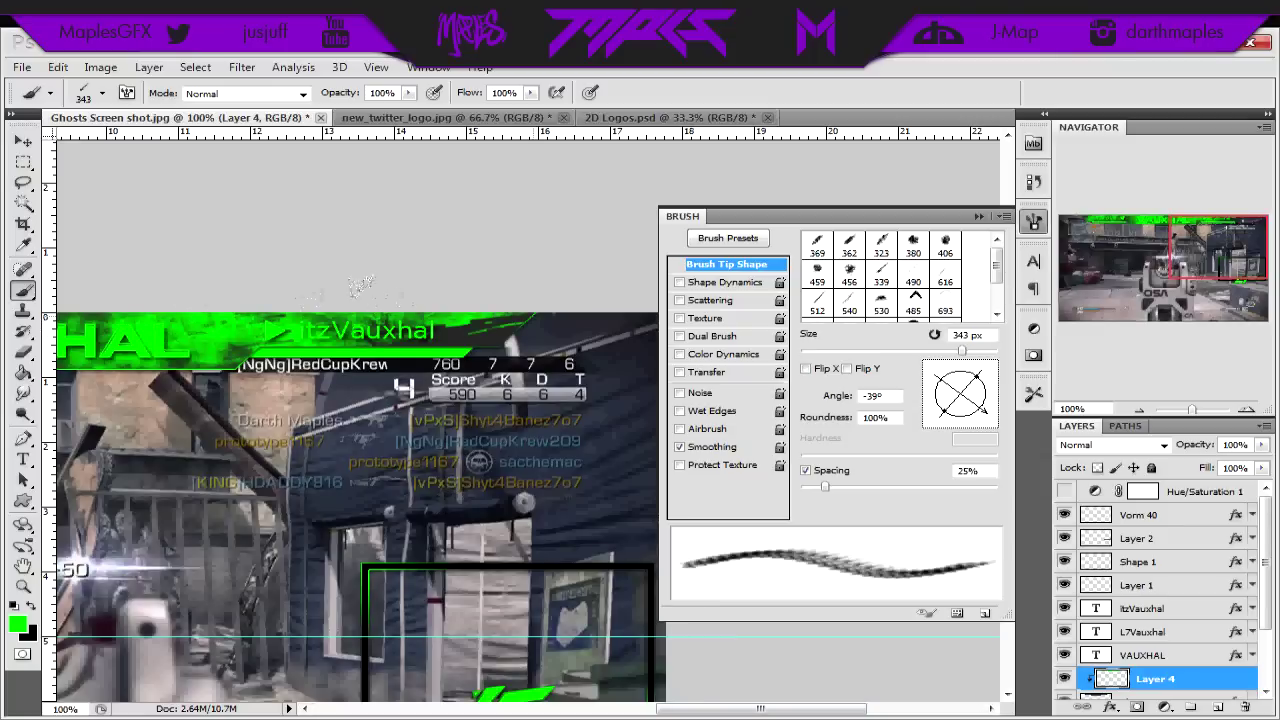
Step: Choose the 616 px brush, rotate its tip to -61° and add a stamp near the itzVauxhal text
{"action": "left_click", "coordinate": [100, 93]}
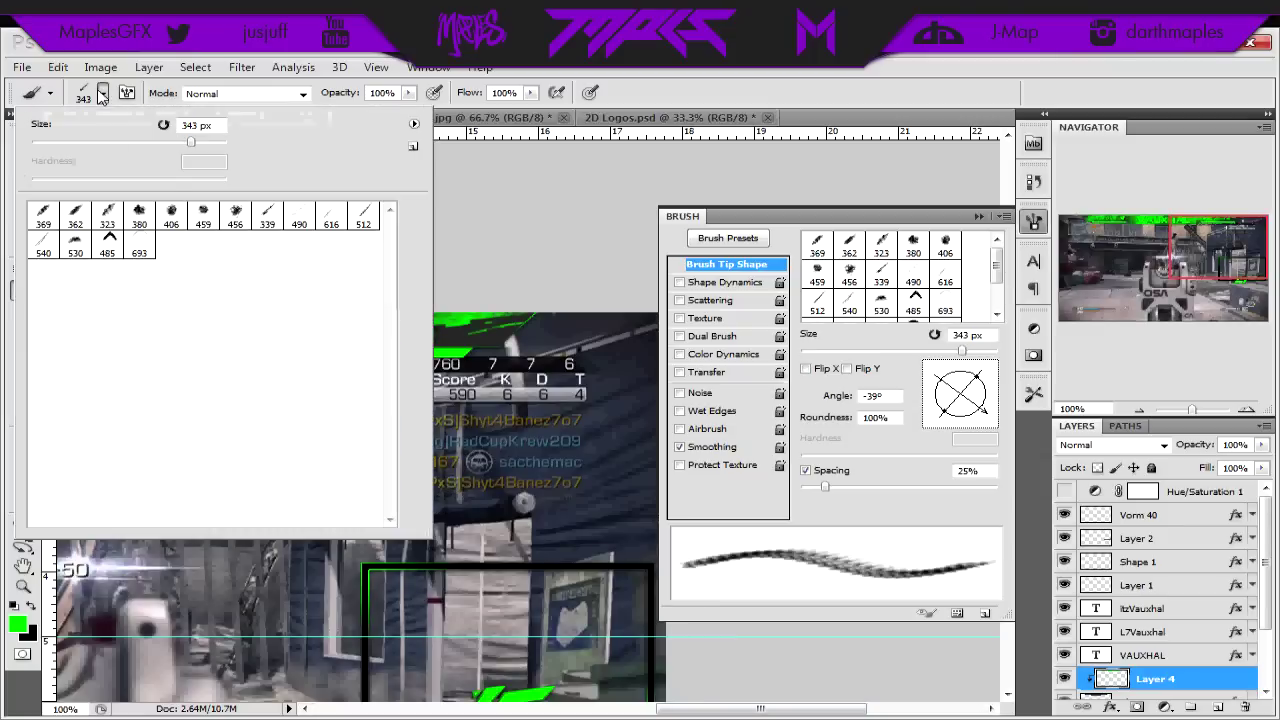
{"action": "left_click", "coordinate": [333, 217]}
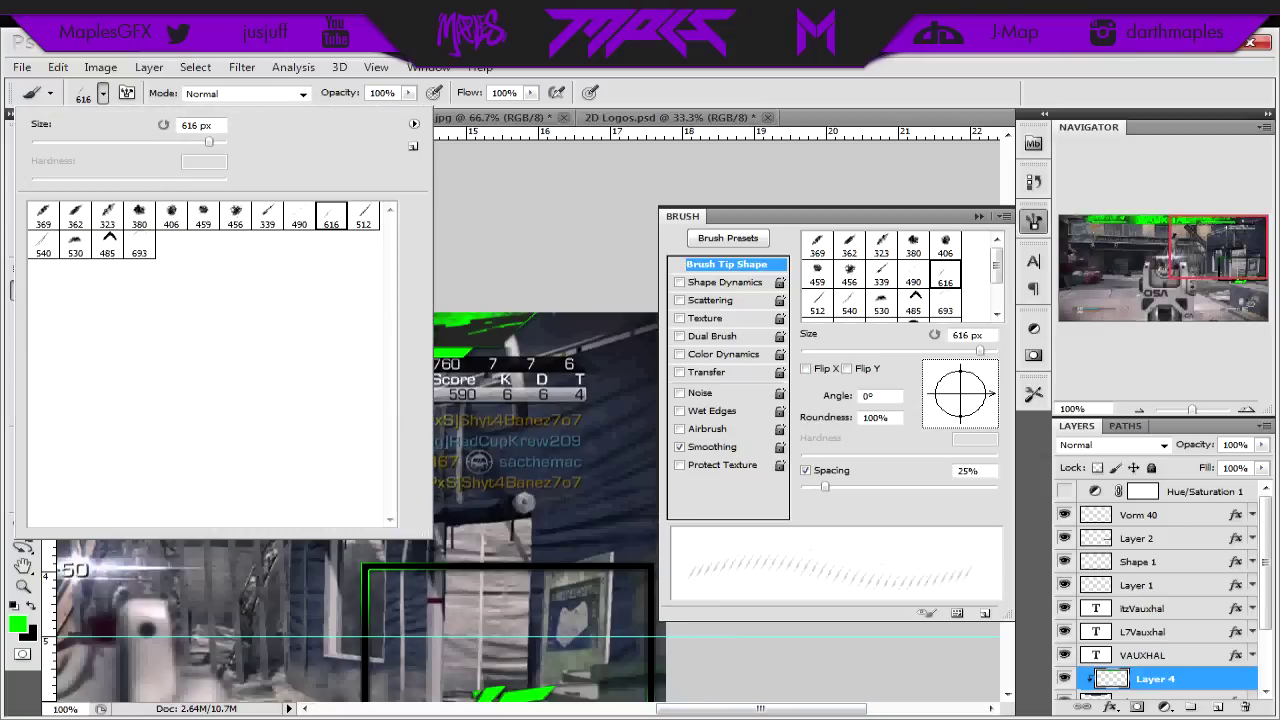
{"action": "left_click", "coordinate": [994, 417]}
{"action": "left_click_drag", "start_coordinate": [994, 417], "coordinate": [990, 430]}
{"action": "left_click", "coordinate": [985, 435]}
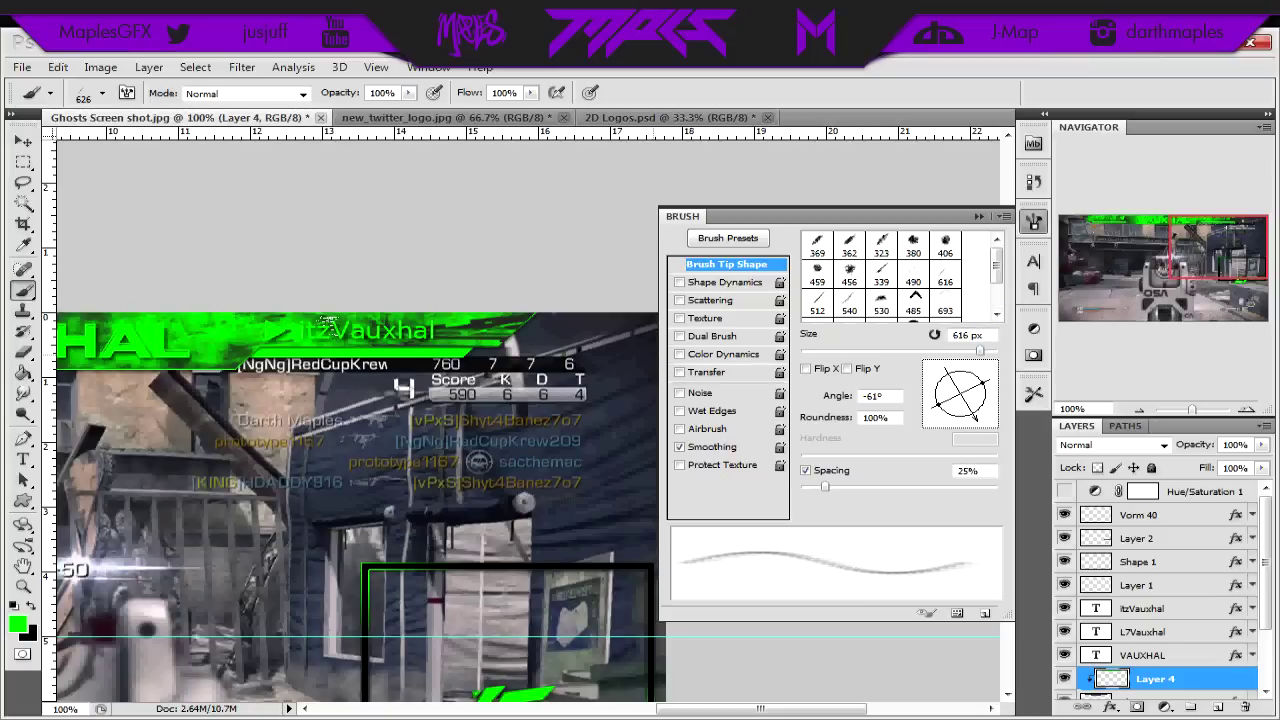
Step: Put away the brush settings and lower the opacity of the brush texture on Layer 4 to 25%
{"action": "left_click", "coordinate": [23, 140]}
{"action": "left_click", "coordinate": [491, 191]}
{"action": "left_click_drag", "start_coordinate": [1065, 232], "coordinate": [1098, 283]}
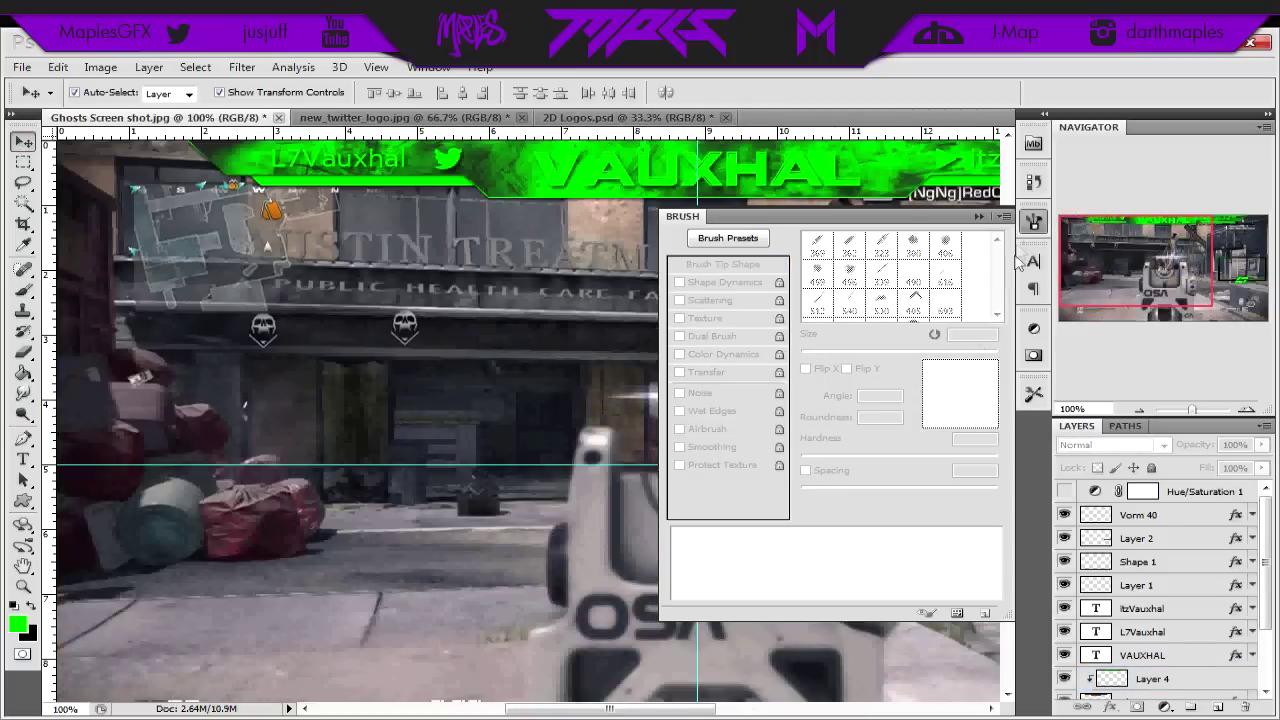
{"action": "left_click", "coordinate": [1034, 221]}
{"action": "left_click_drag", "start_coordinate": [1005, 410], "coordinate": [1006, 360]}
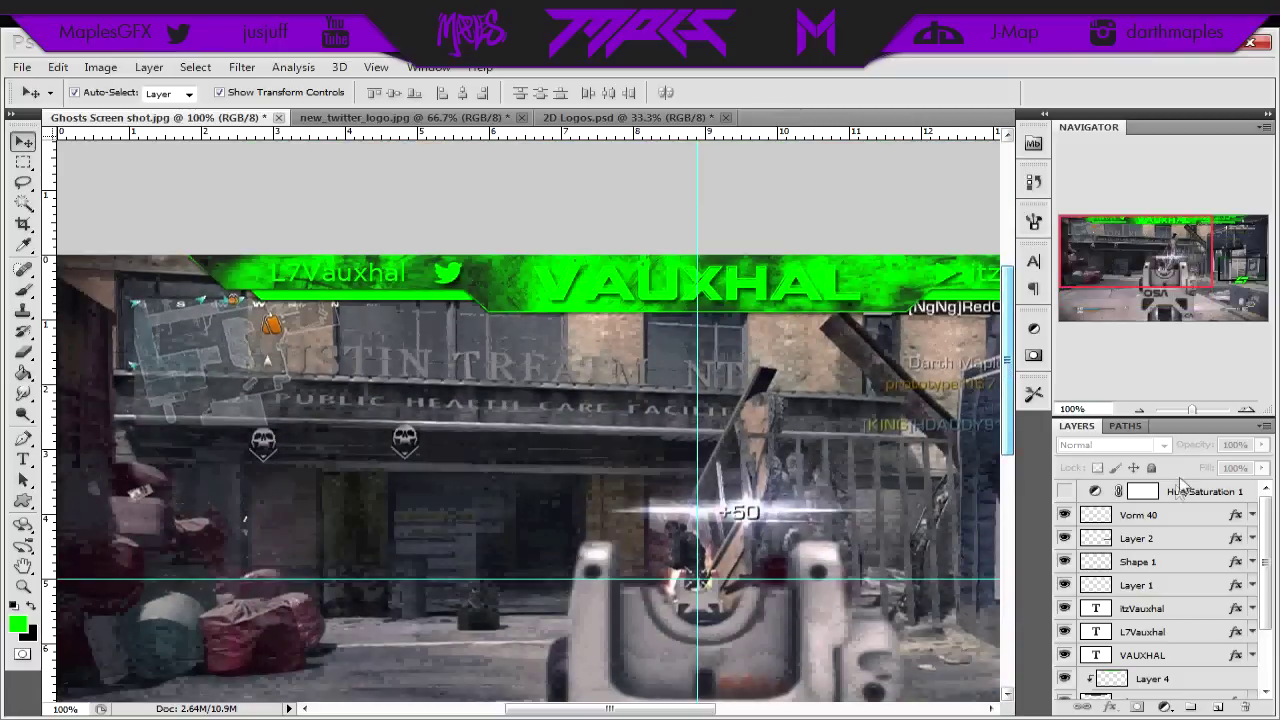
{"action": "scroll", "coordinate": [1180, 491], "scroll_direction": "down", "scroll_amount": 2}
{"action": "left_click", "coordinate": [1200, 633]}
{"action": "left_click", "coordinate": [1261, 444]}
{"action": "left_click_drag", "start_coordinate": [1262, 468], "coordinate": [1190, 472]}
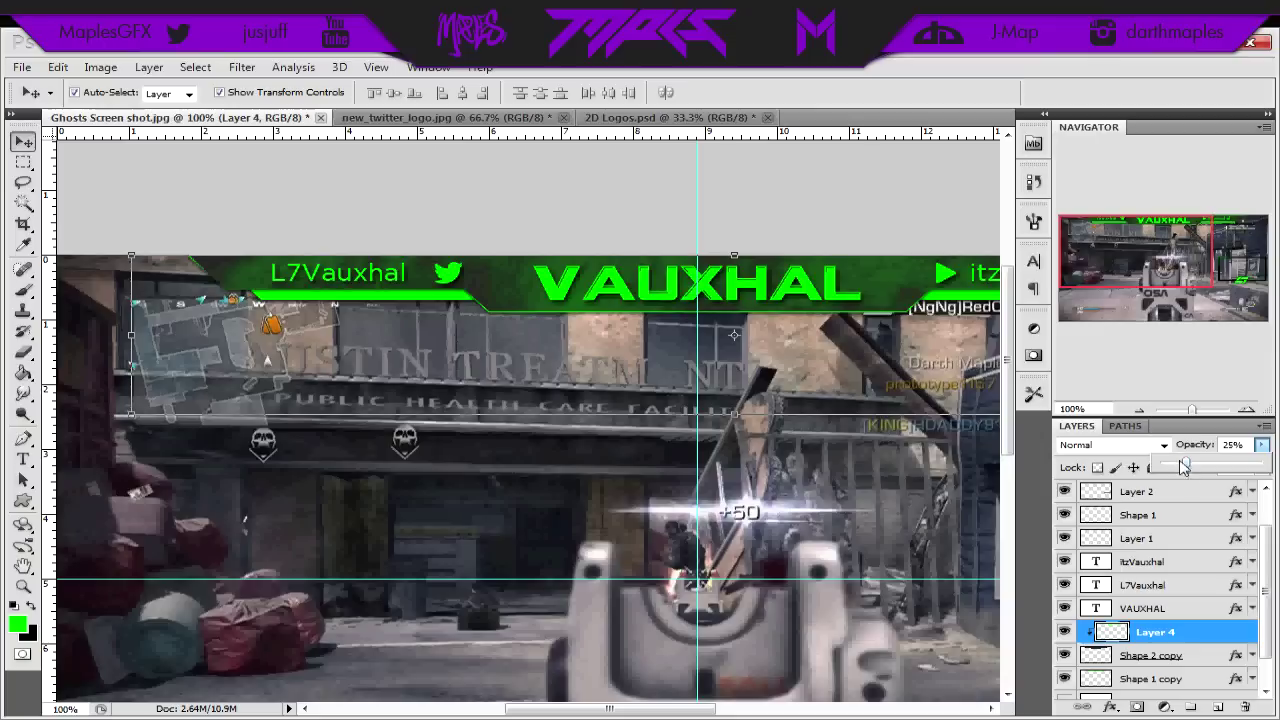
Step: Show the Hue/Saturation 1 adjustment layer again to recolour the overlay
{"action": "scroll", "coordinate": [1150, 505], "scroll_direction": "up", "scroll_amount": 2}
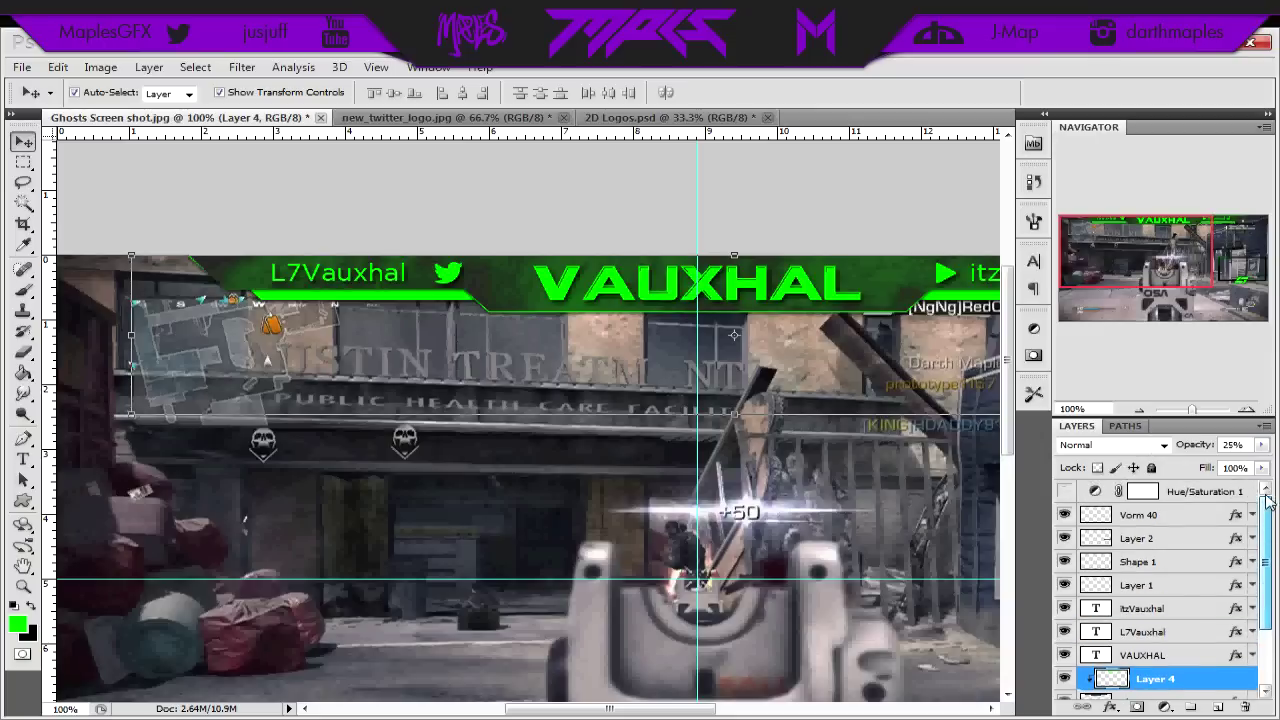
{"action": "left_click", "coordinate": [1064, 491]}
{"action": "left_click", "coordinate": [870, 192]}
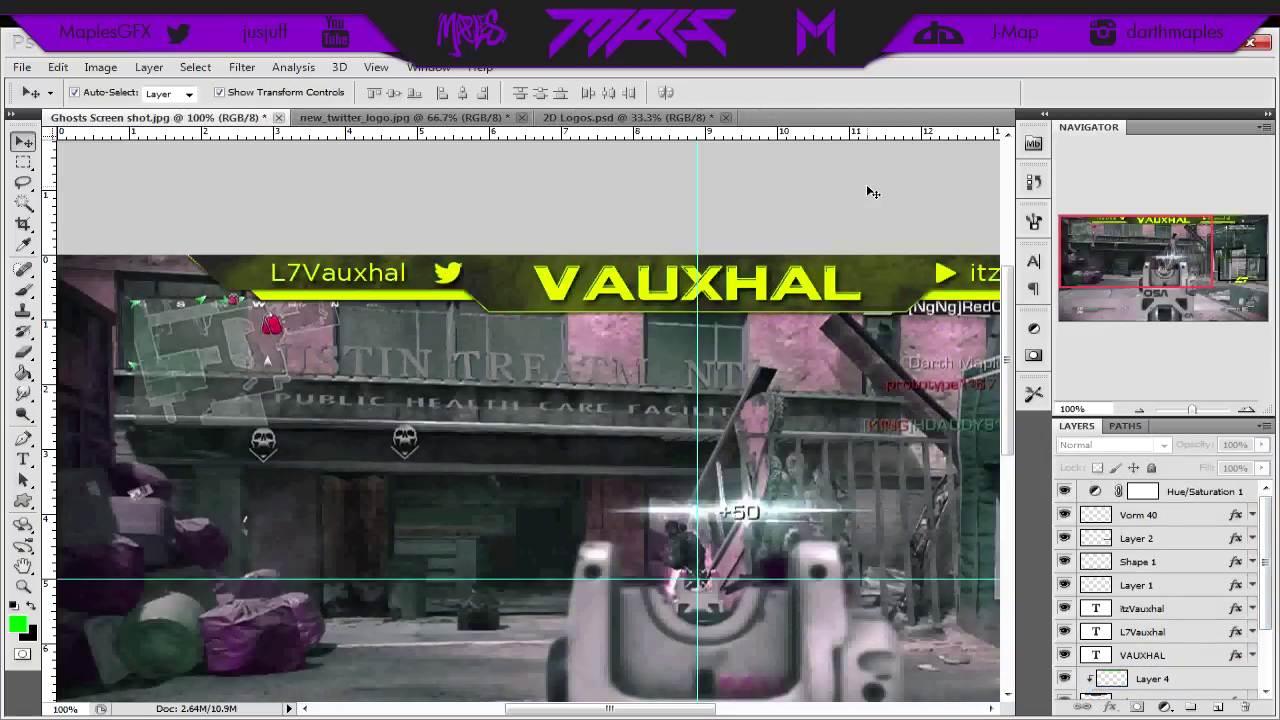
{"action": "left_click_drag", "start_coordinate": [672, 708], "coordinate": [757, 708]}
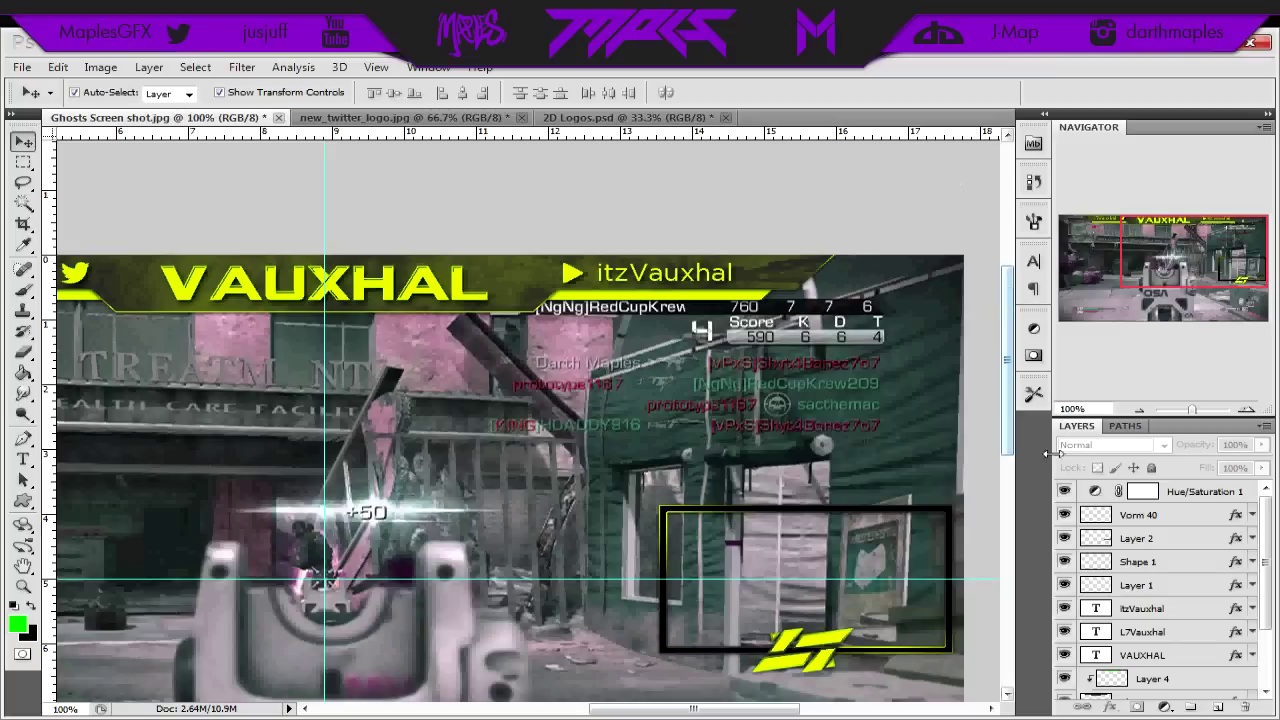
Step: Compare the whole overlay at 50% zoom with the Hue/Saturation adjustment off and on, and hide Layer 4's brush texture
{"action": "left_click", "coordinate": [1063, 678]}
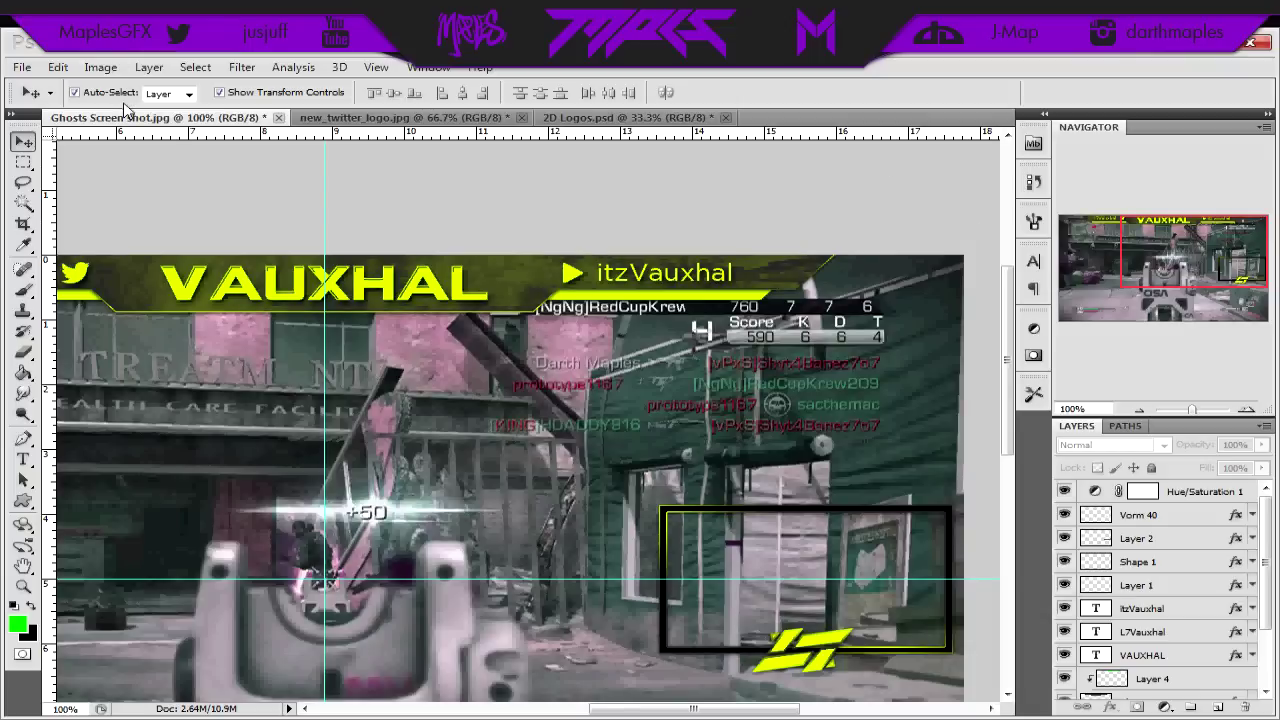
{"action": "left_click_drag", "start_coordinate": [1194, 411], "coordinate": [1193, 413]}
{"action": "left_click", "coordinate": [205, 42]}
{"action": "left_click", "coordinate": [240, 84]}
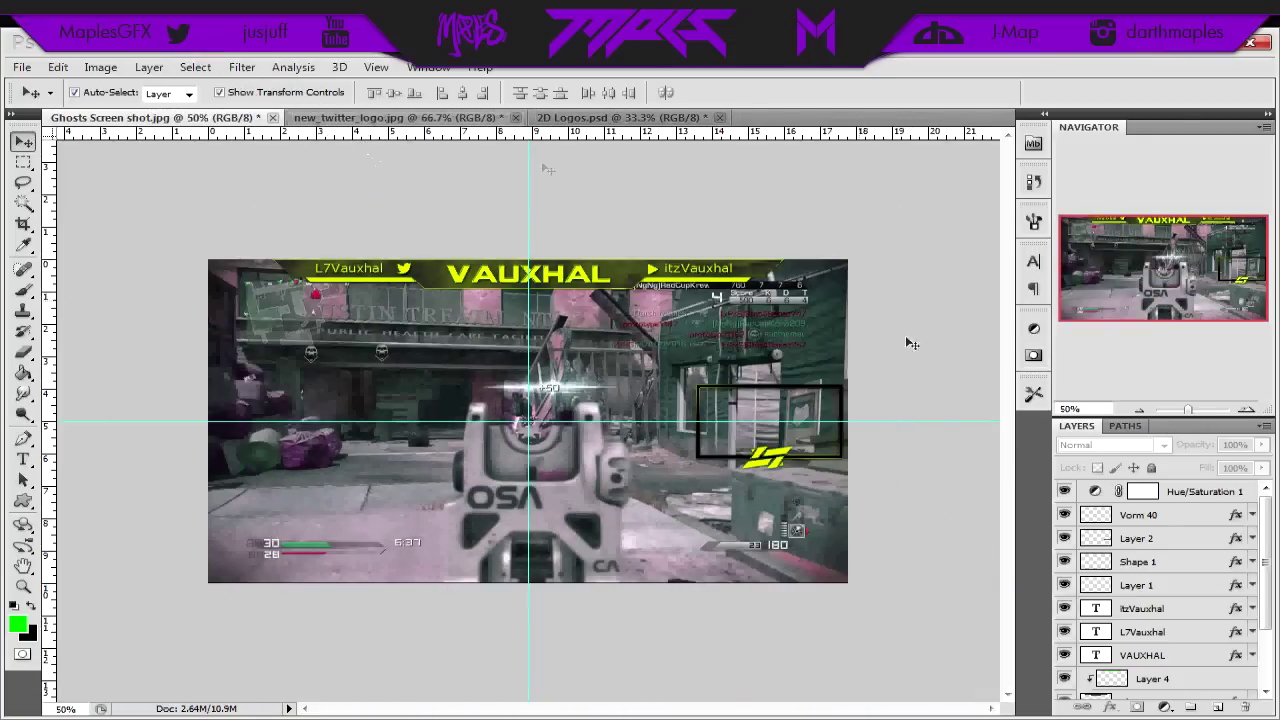
{"action": "left_click", "coordinate": [1064, 491]}
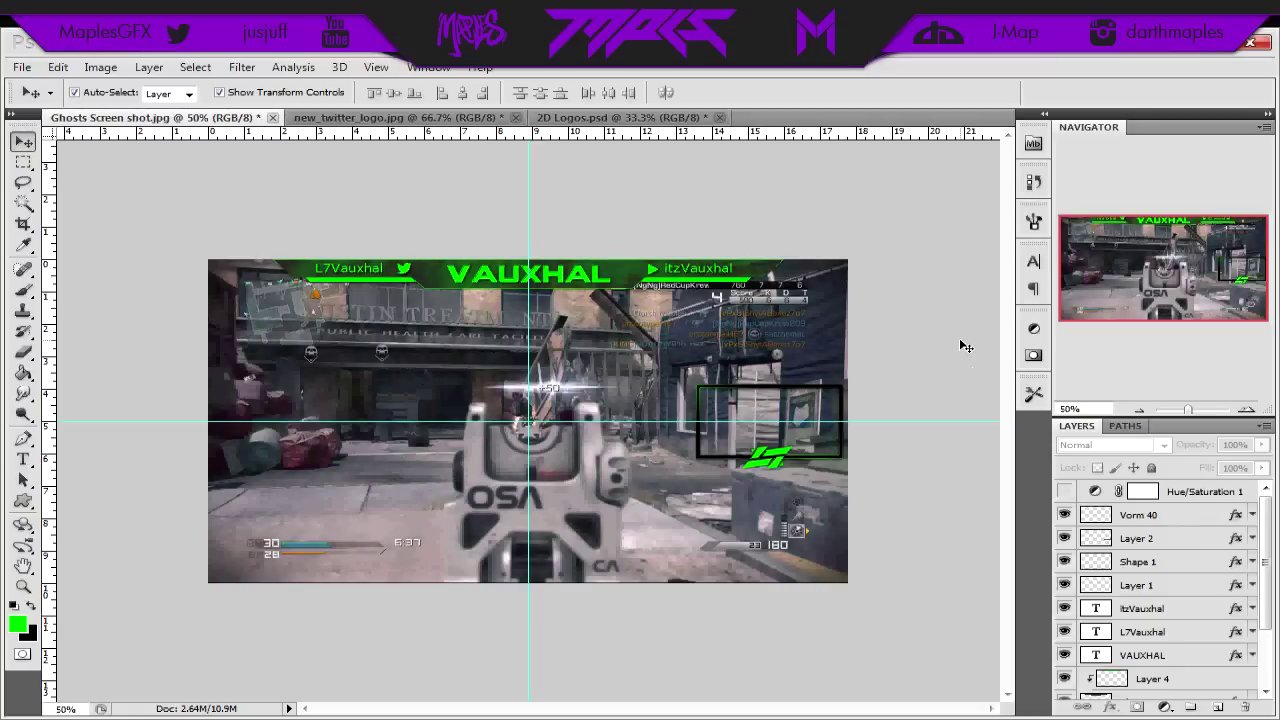
{"action": "left_click", "coordinate": [1064, 491]}
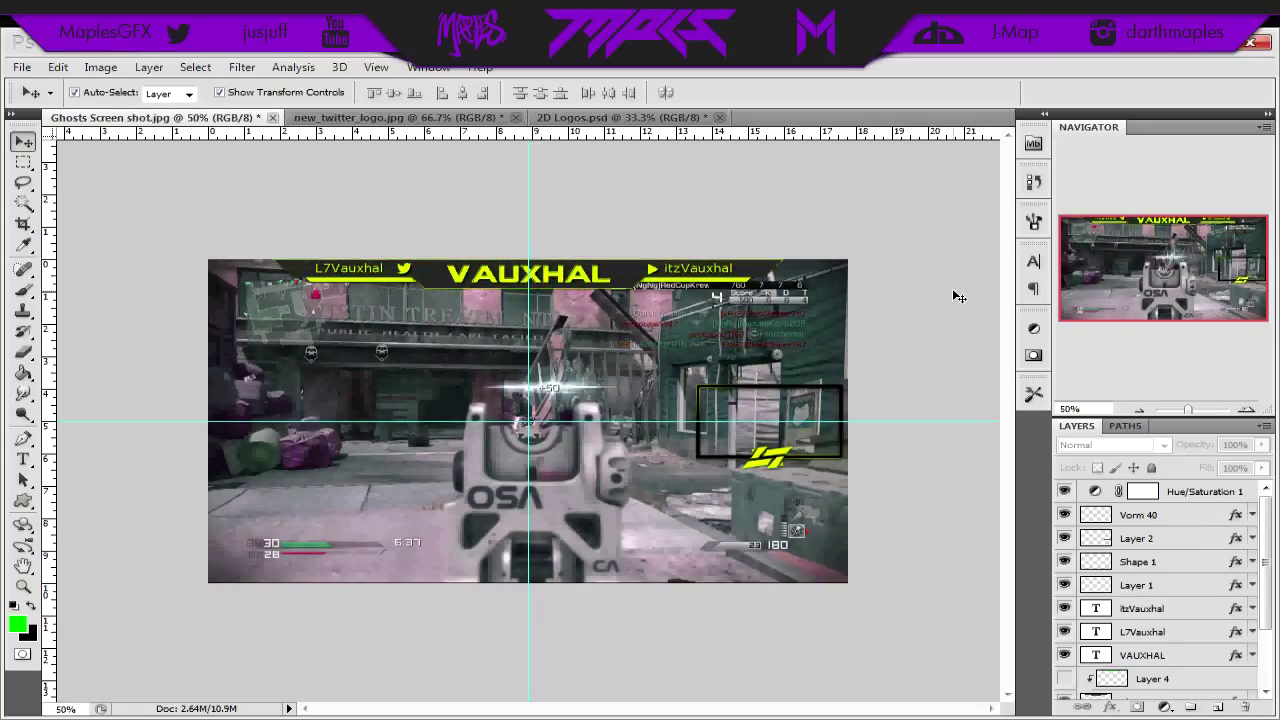
Step: Hide the Layer 0 game screenshot and the webcam frame layers Vorm 40 and Layer 2, leaving only the banner
{"action": "scroll", "coordinate": [1110, 600], "scroll_direction": "down", "scroll_amount": 3}
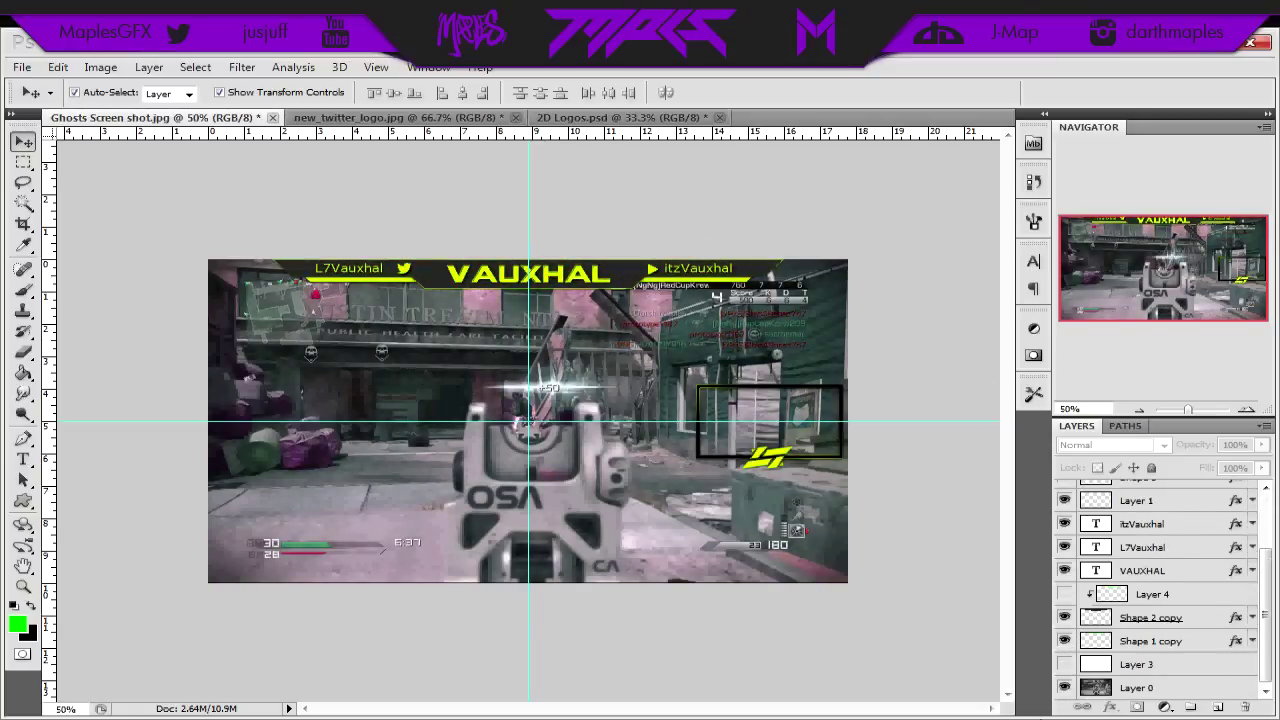
{"action": "left_click", "coordinate": [1064, 687]}
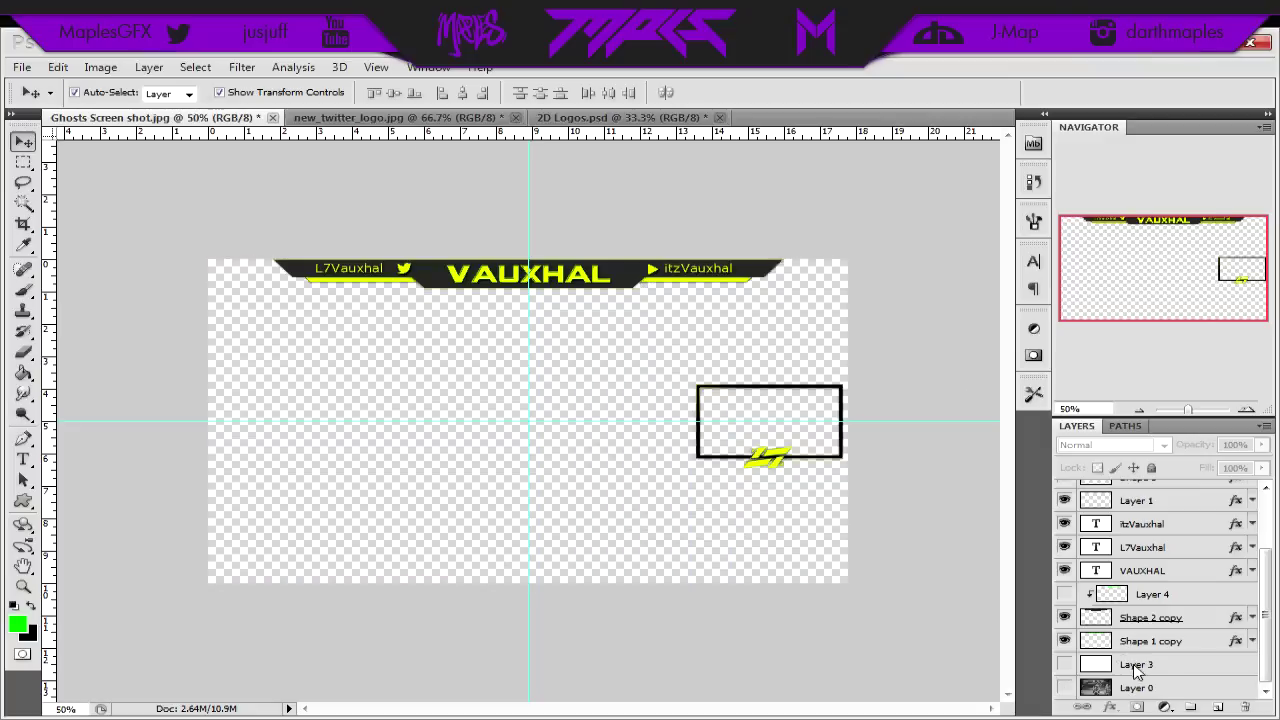
{"action": "scroll", "coordinate": [1137, 655], "scroll_direction": "up", "scroll_amount": 2}
{"action": "scroll", "coordinate": [1137, 655], "scroll_direction": "up", "scroll_amount": 2}
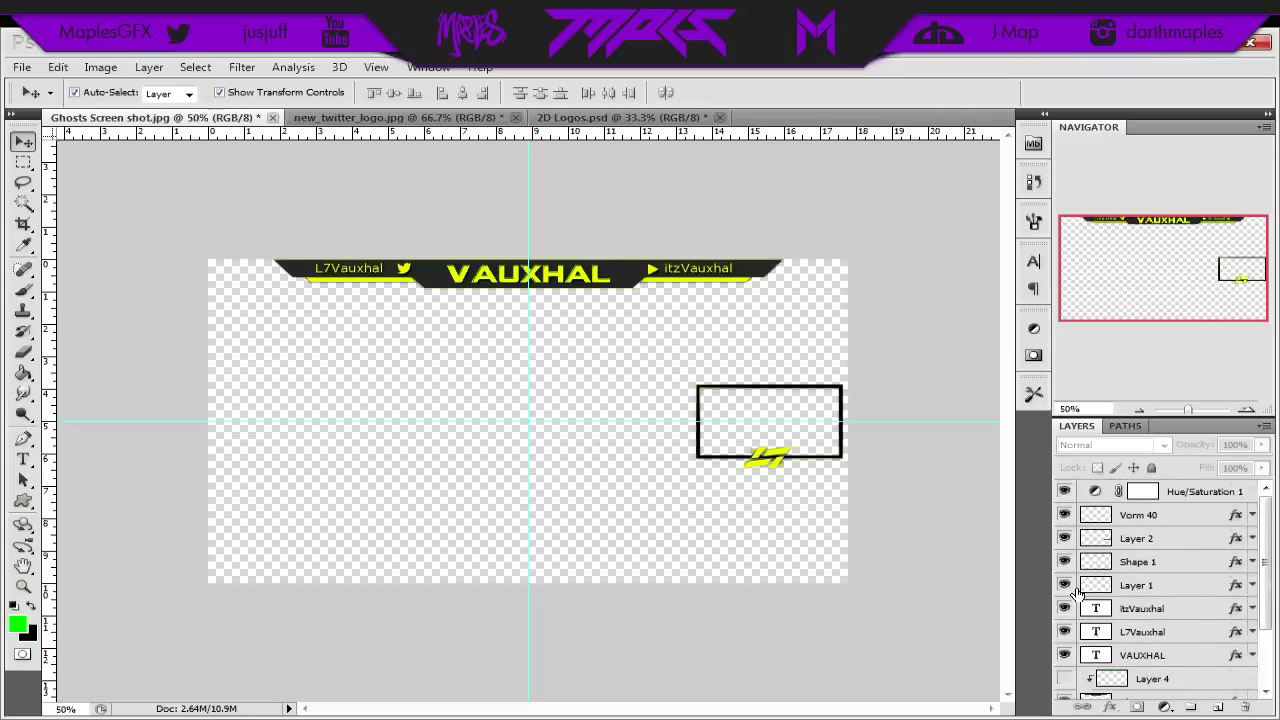
{"action": "left_click", "coordinate": [1064, 514]}
{"action": "left_click", "coordinate": [1066, 539]}
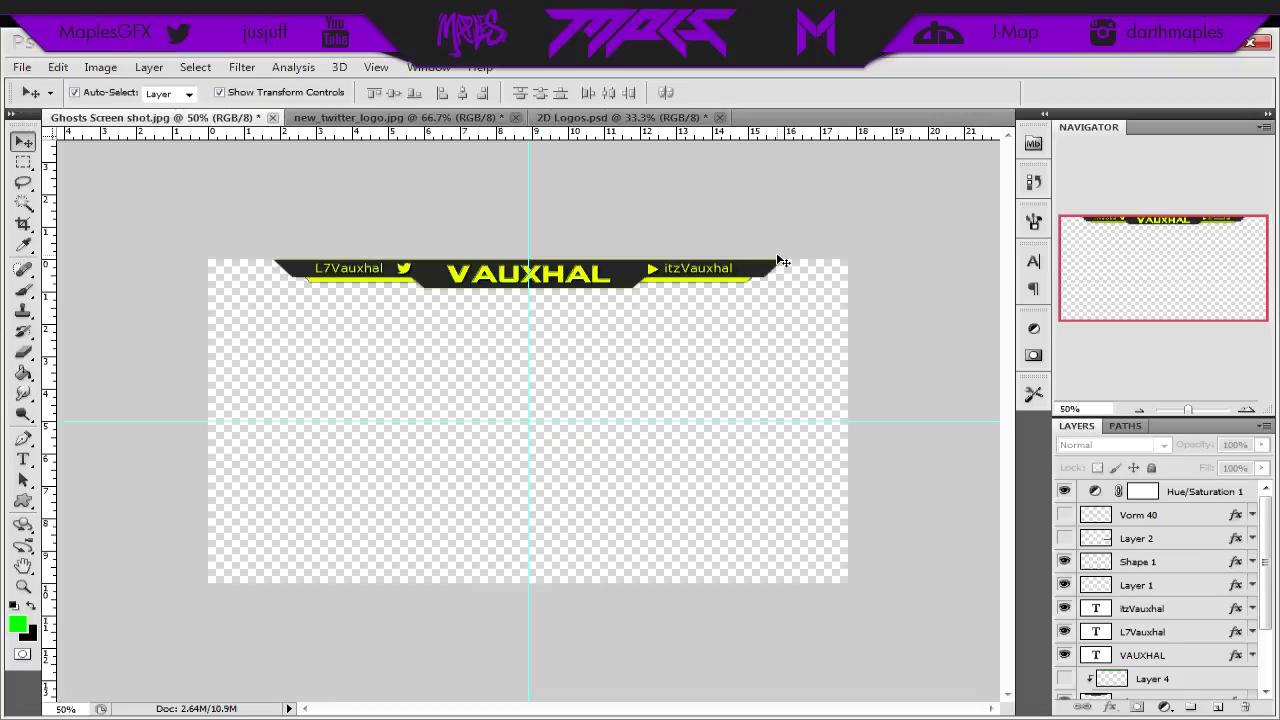
Step: Set up saving a copy of the banner in PNG format in the Pictures folder
{"action": "left_click", "coordinate": [21, 67]}
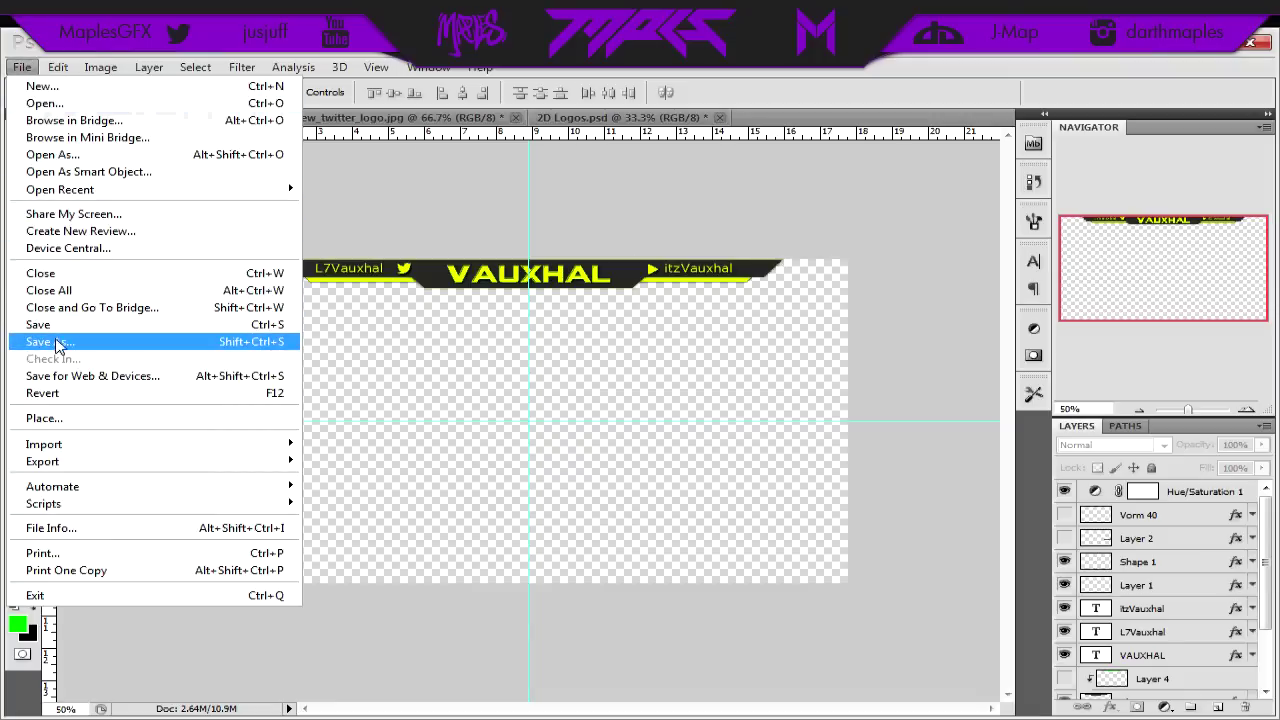
{"action": "left_click", "coordinate": [57, 343]}
{"action": "left_click", "coordinate": [758, 418]}
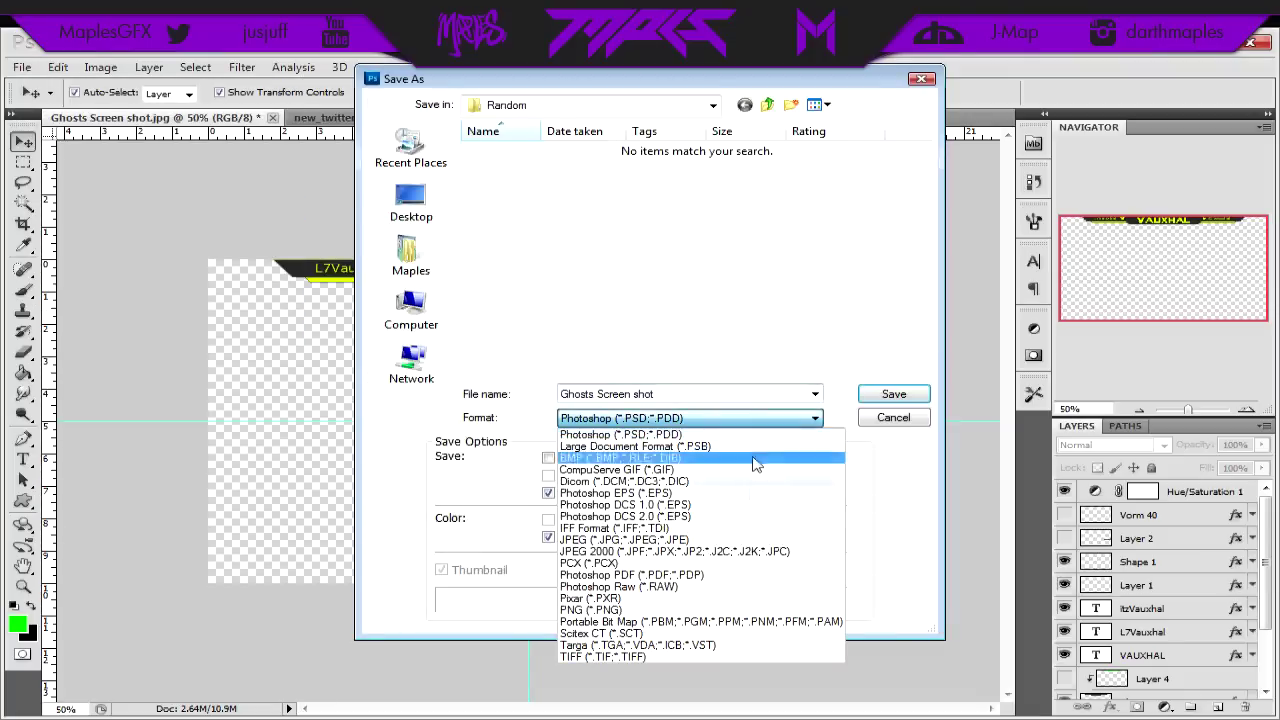
{"action": "left_click", "coordinate": [748, 610]}
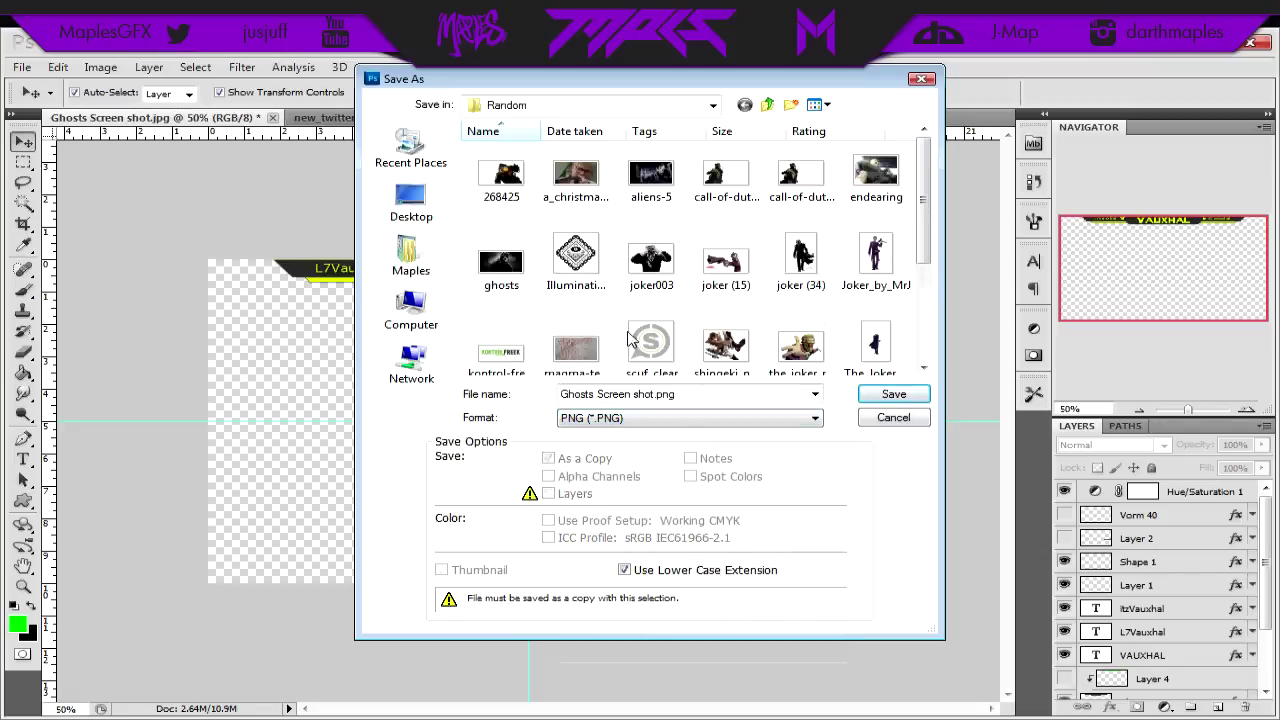
{"action": "left_click", "coordinate": [768, 104]}
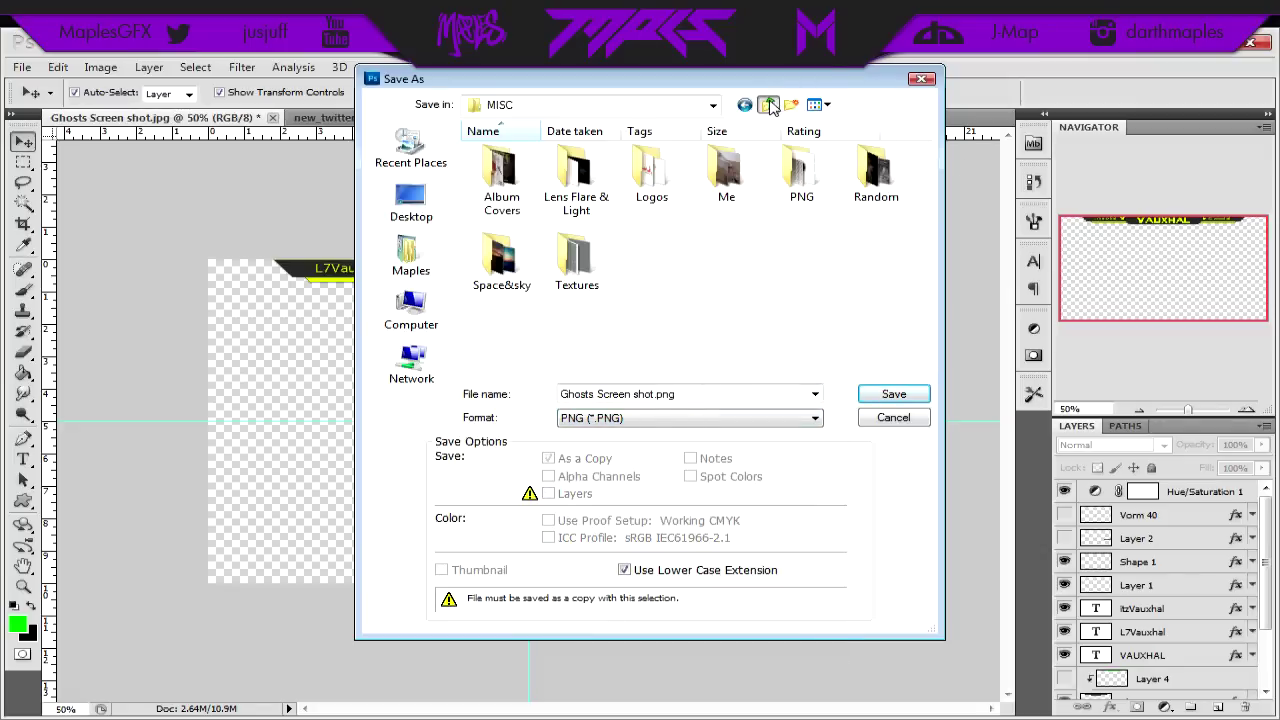
{"action": "left_click", "coordinate": [768, 104]}
{"action": "scroll", "coordinate": [905, 347], "scroll_direction": "down", "scroll_amount": 2}
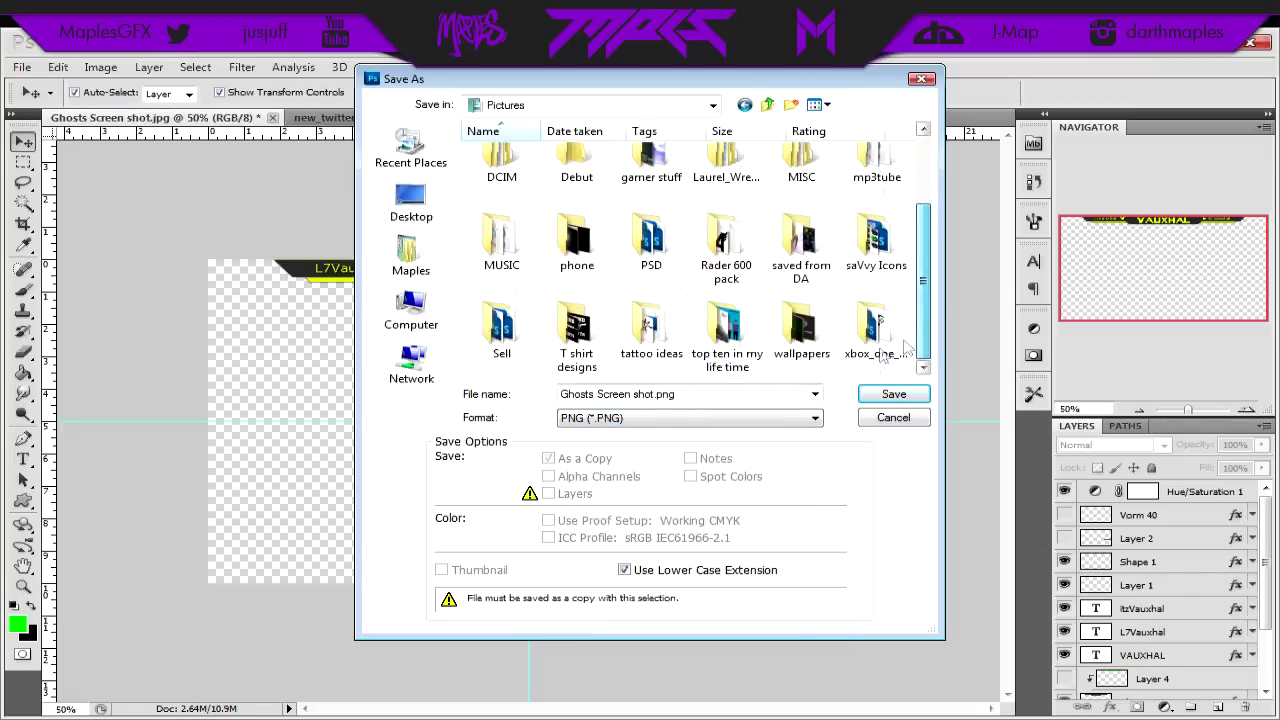
Step: Name the banner copy "L7 vauxhal overlay top" and save the PNG with no interlacing
{"action": "left_click_drag", "start_coordinate": [688, 400], "coordinate": [558, 400]}
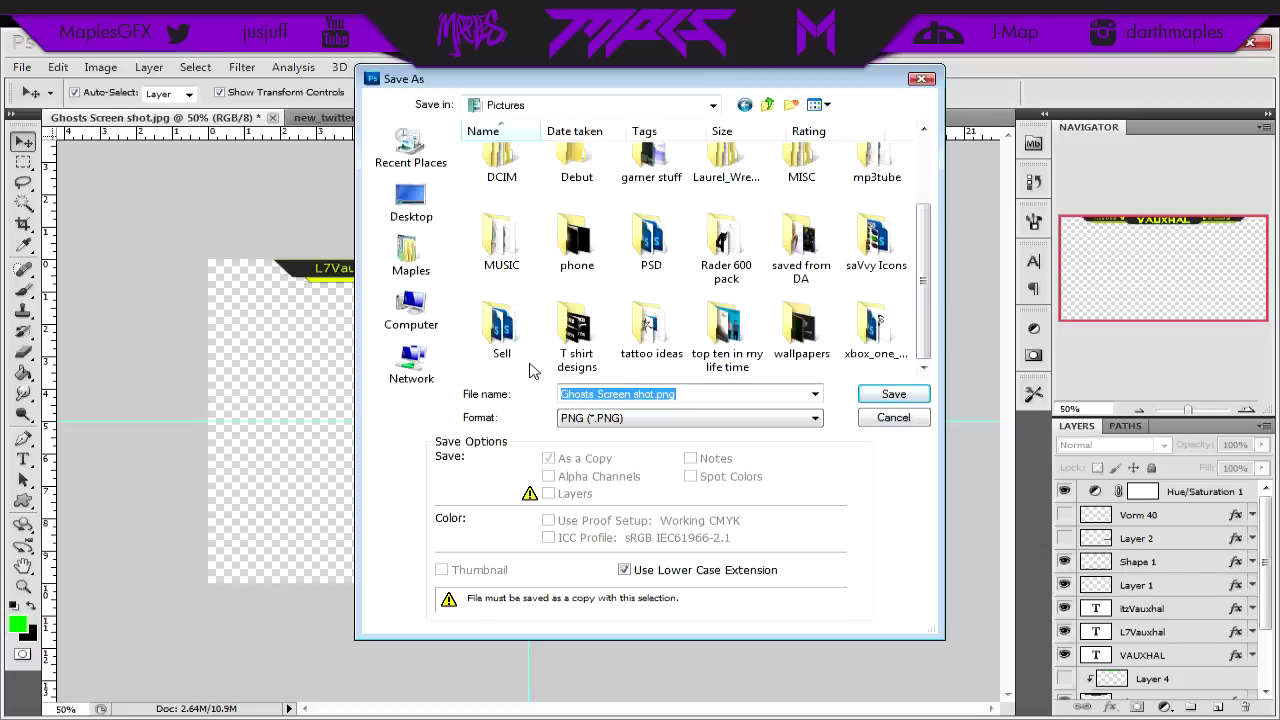
{"action": "type", "text": "L7 vauxhal overlay top"}
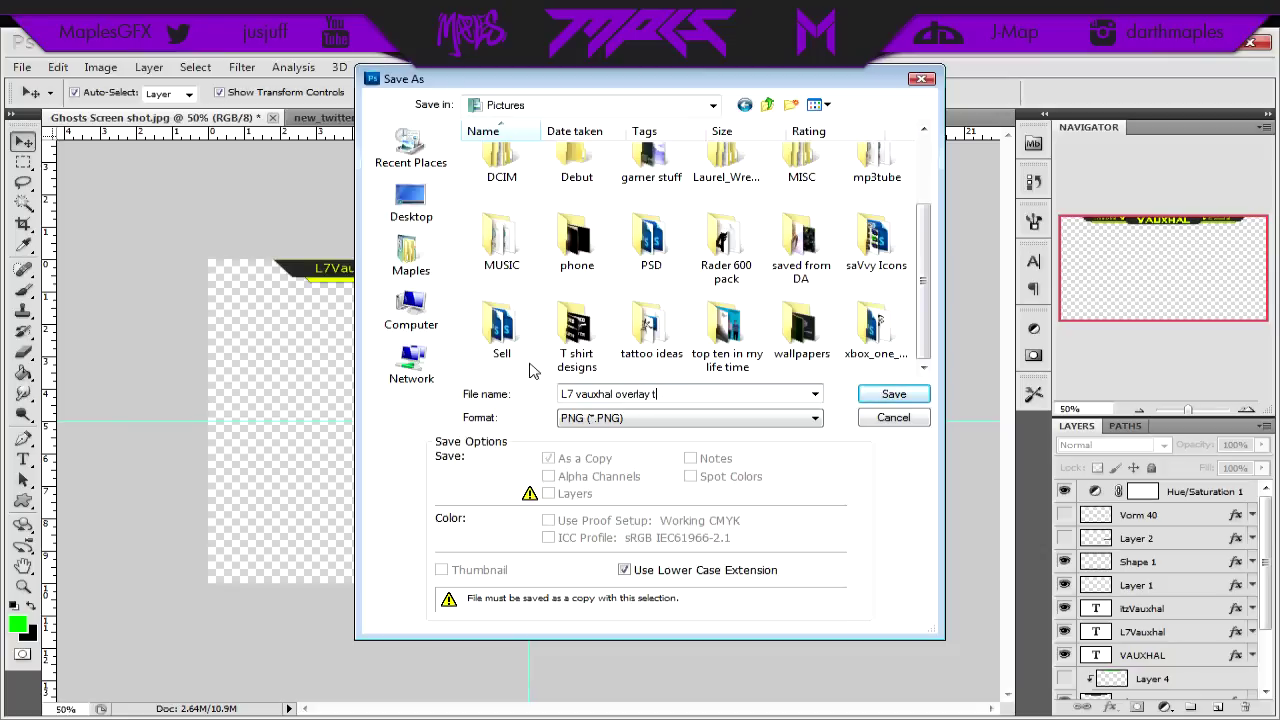
{"action": "left_click", "coordinate": [893, 393]}
{"action": "left_click", "coordinate": [720, 272]}
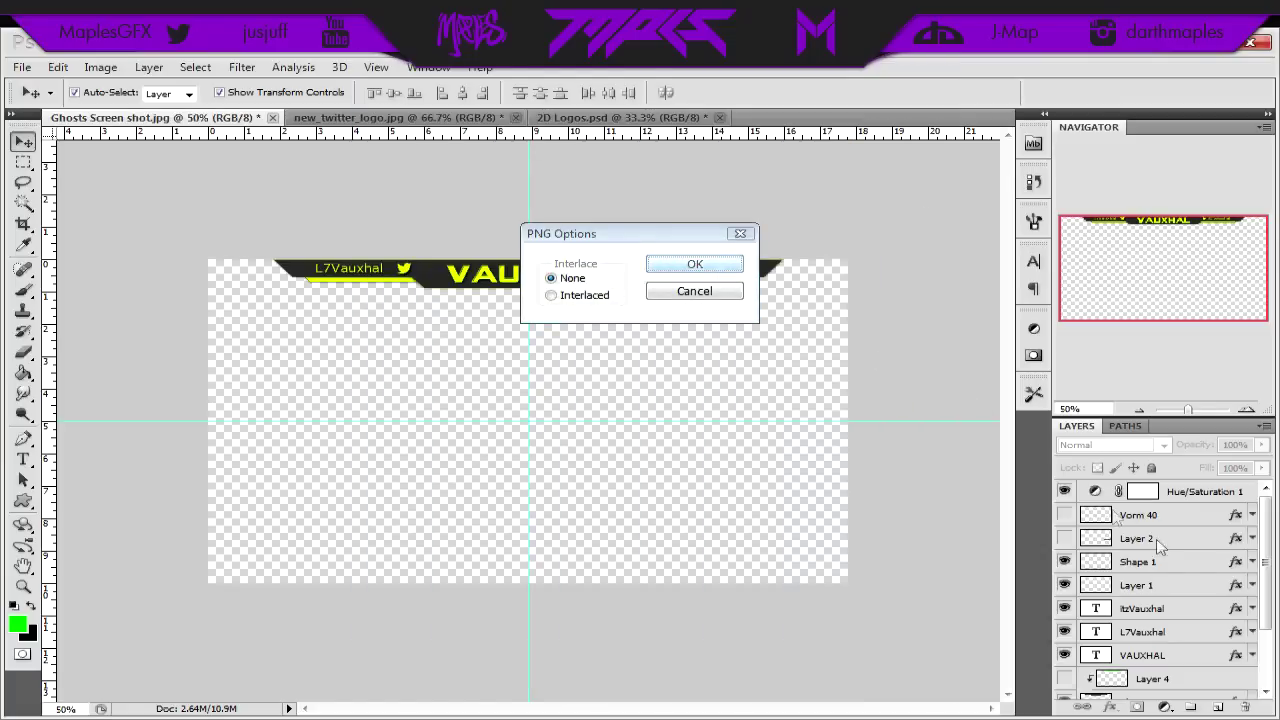
Step: Hide all the banner layers and show the webcam frame layers Vorm 40 and Layer 2
{"action": "scroll", "coordinate": [1065, 600], "scroll_direction": "down", "scroll_amount": 1}
{"action": "scroll", "coordinate": [1066, 614], "scroll_direction": "down", "scroll_amount": 1}
{"action": "left_click_drag", "start_coordinate": [1068, 596], "coordinate": [1073, 637]}
{"action": "scroll", "coordinate": [1073, 637], "scroll_direction": "up", "scroll_amount": 3}
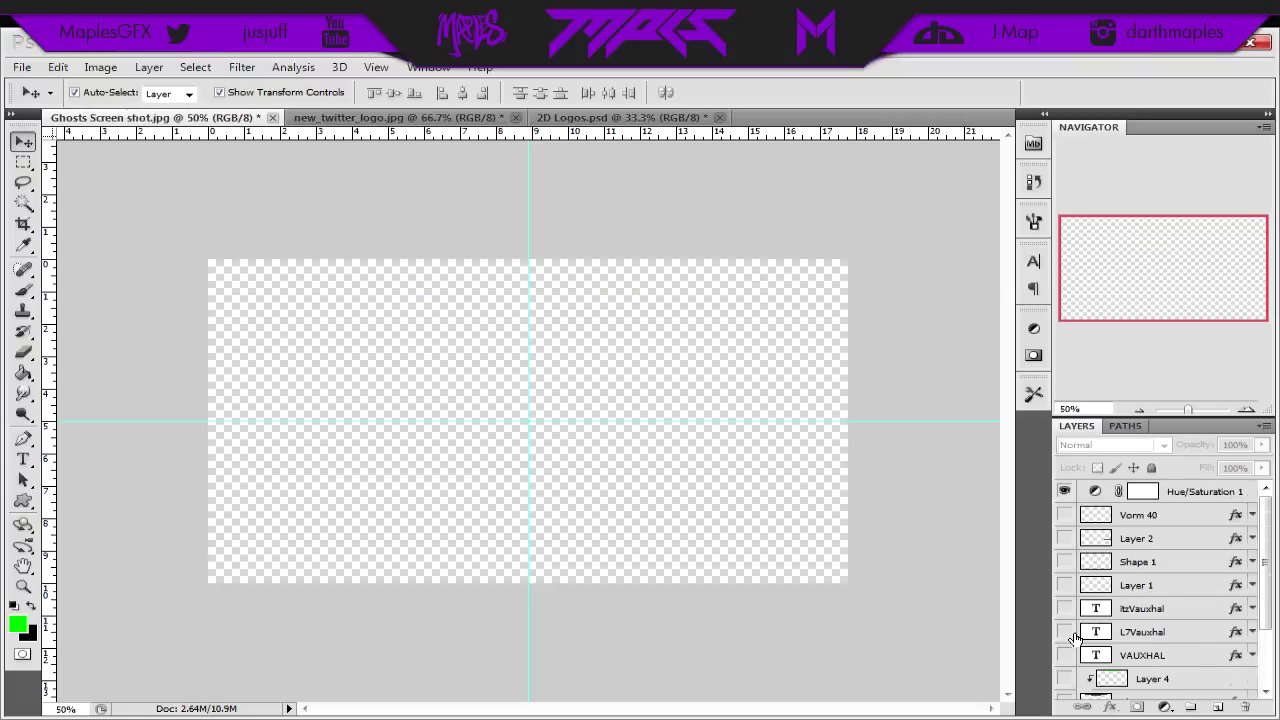
{"action": "left_click", "coordinate": [1064, 514]}
{"action": "left_click", "coordinate": [1064, 538]}
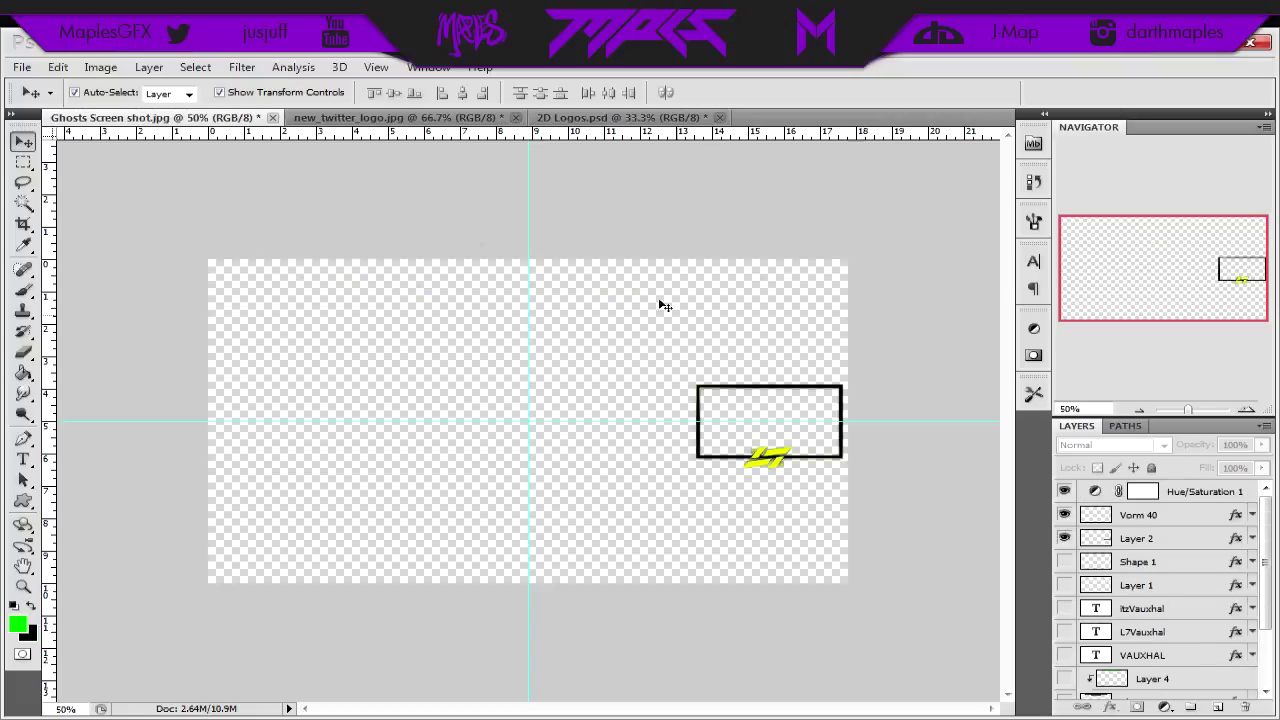
Step: Save the document as the Photoshop file "L7 vauxhal face cam" in the Random folder
{"action": "left_click", "coordinate": [21, 67]}
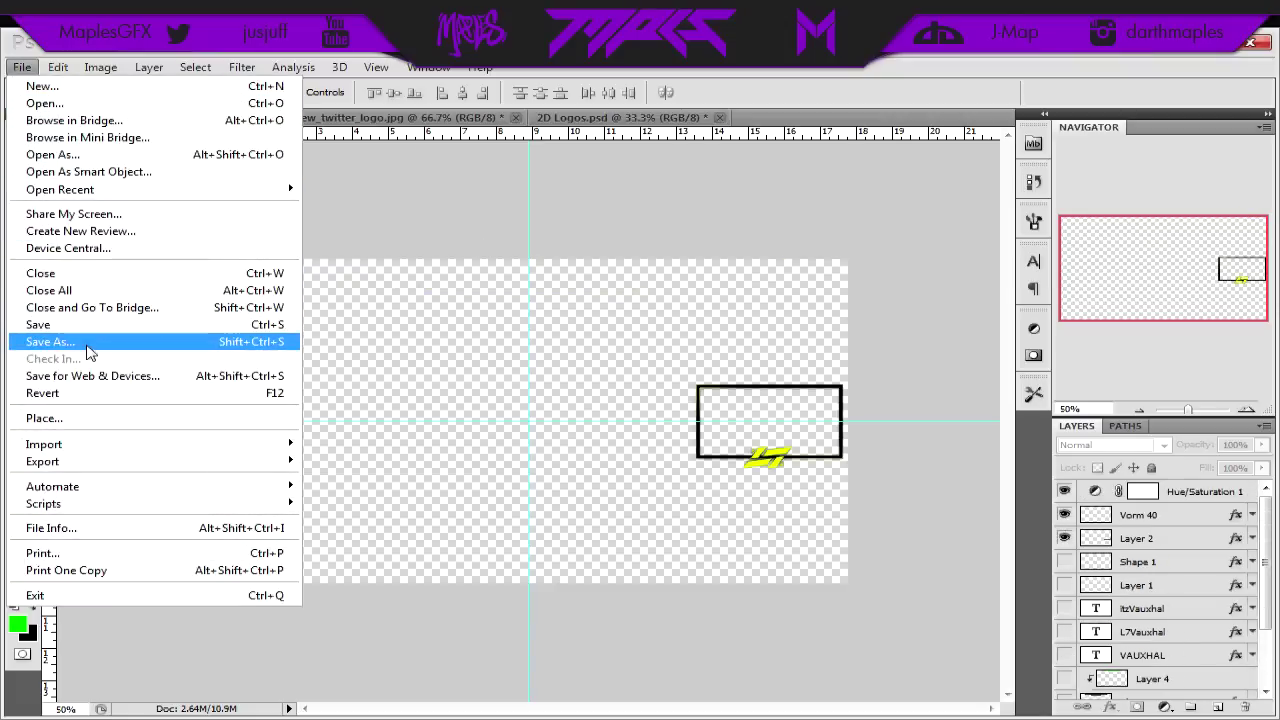
{"action": "left_click", "coordinate": [50, 341]}
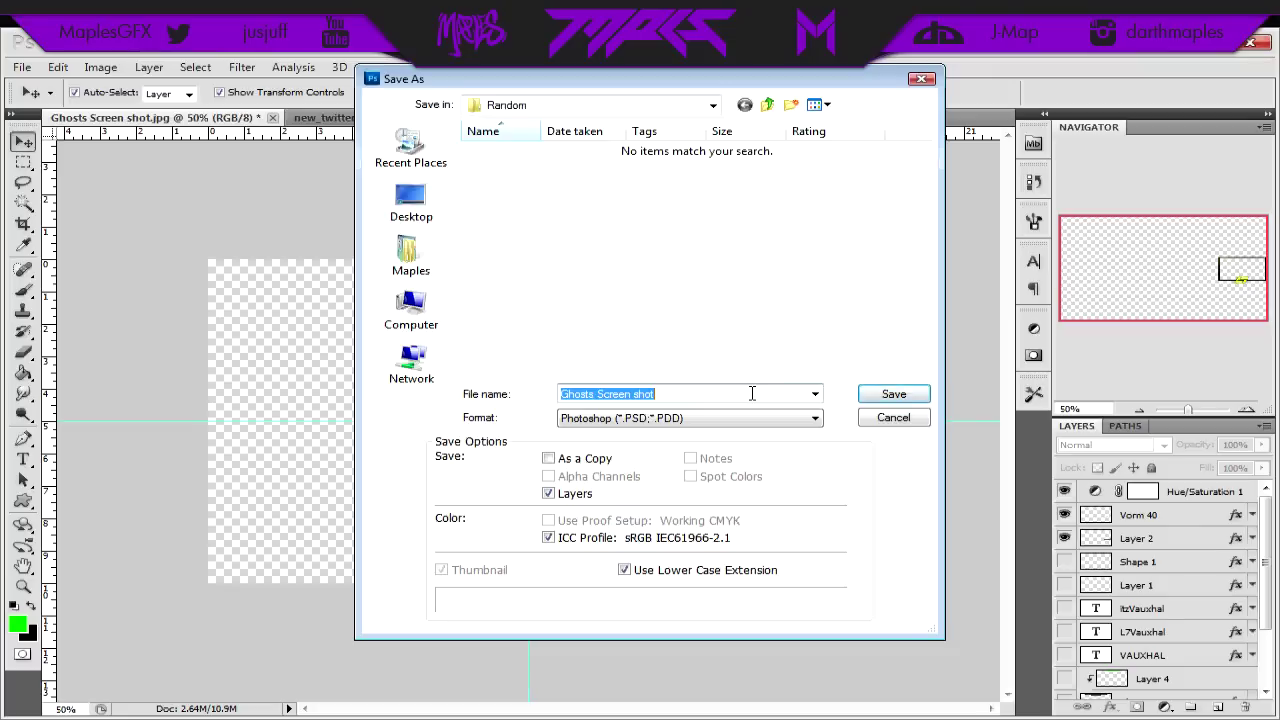
{"action": "type", "text": "L7"}
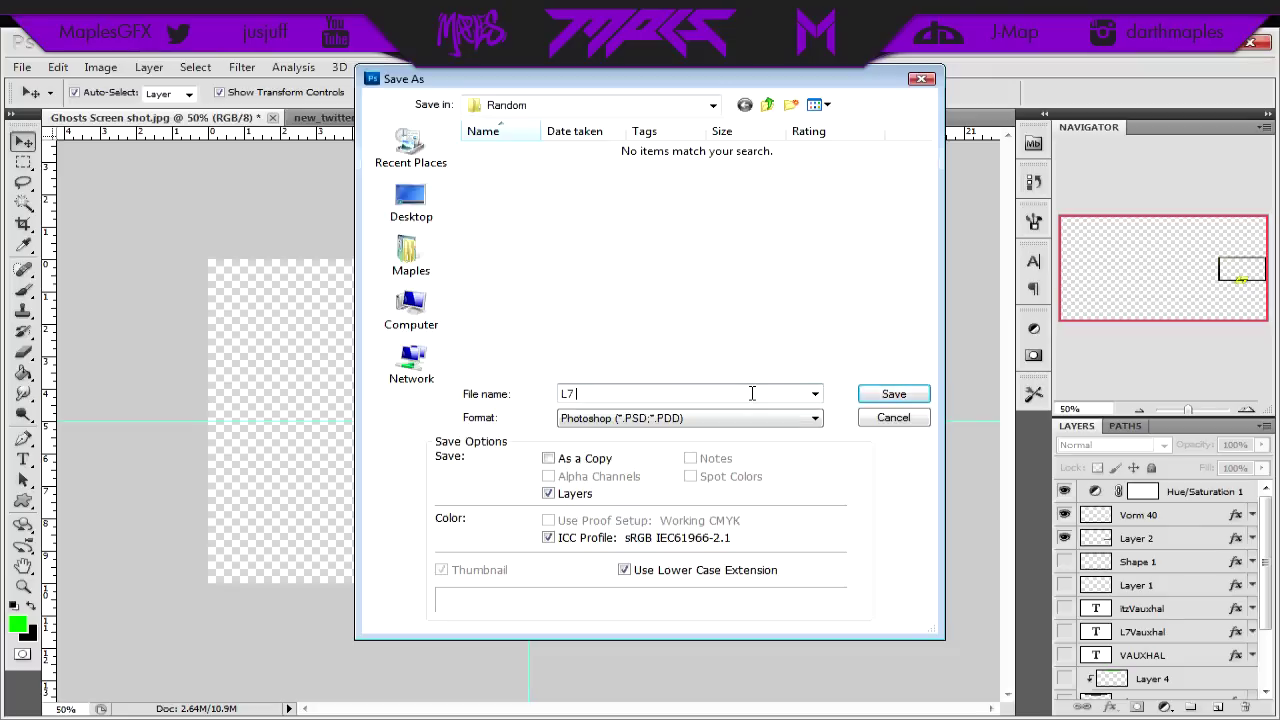
{"action": "type", "text": " vauxhal"}
{"action": "left_click", "coordinate": [870, 390]}
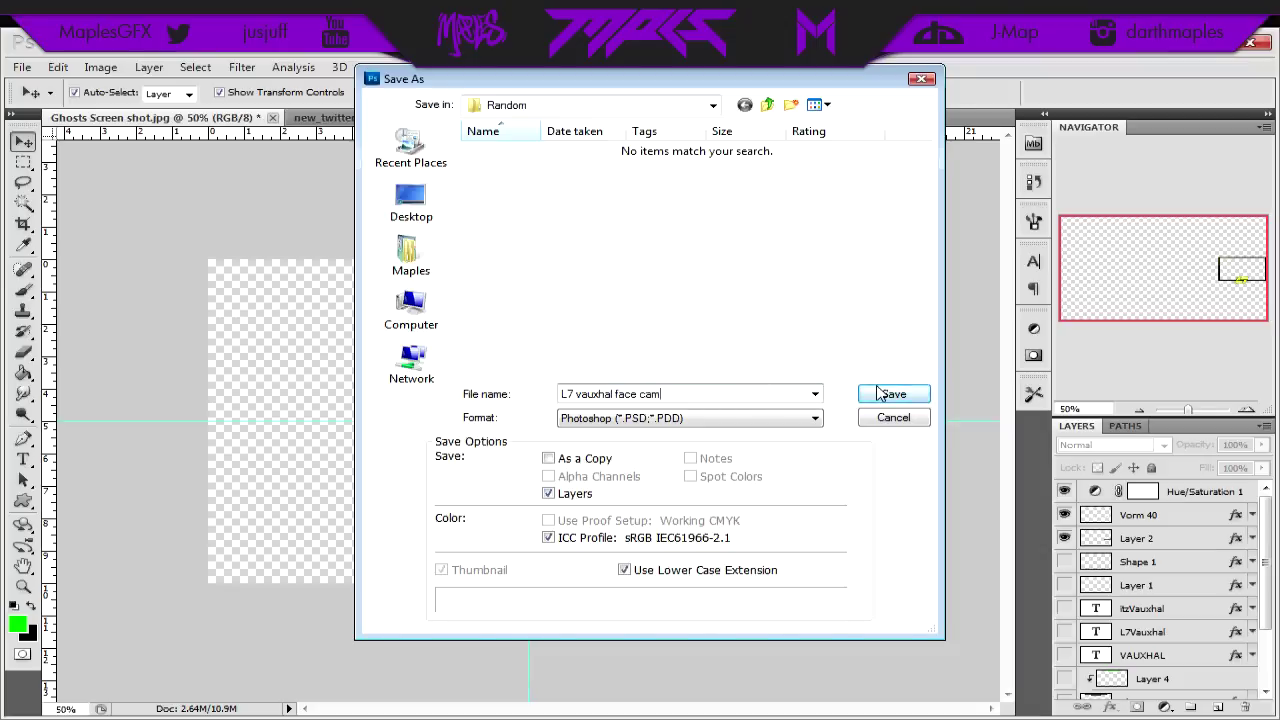
{"action": "left_click", "coordinate": [866, 226]}
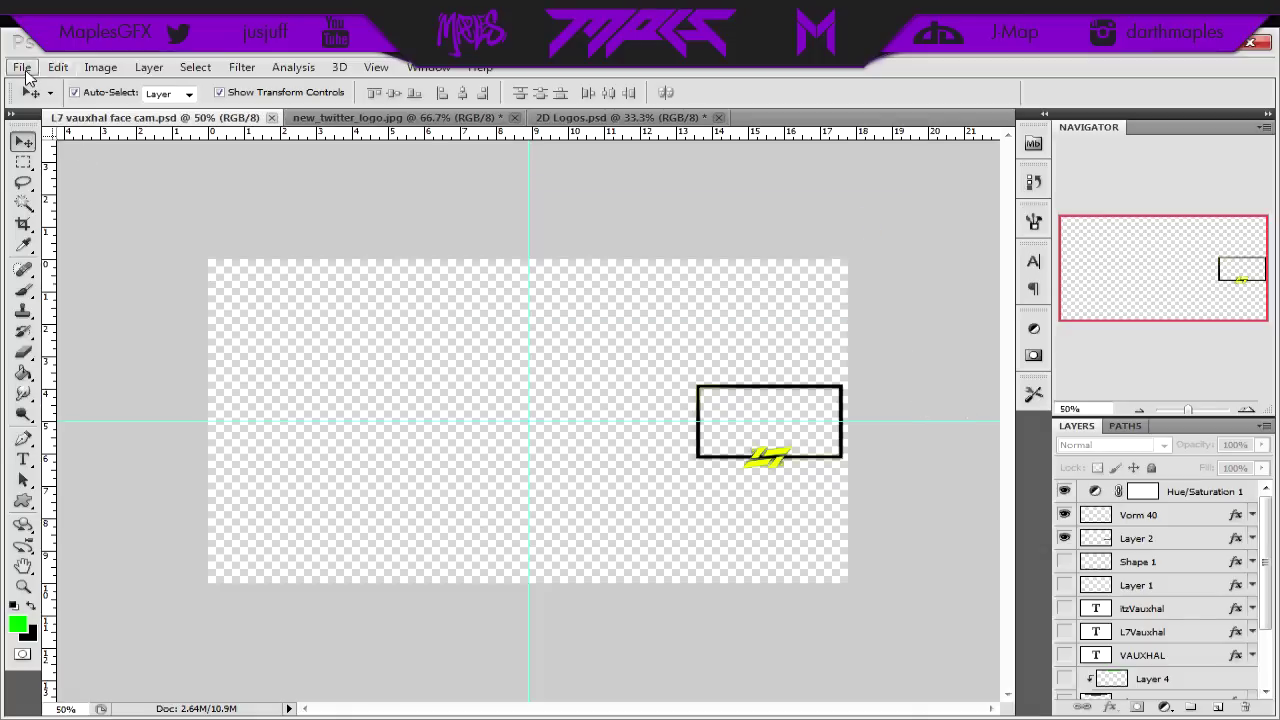
Step: Set up saving a copy of the webcam frame in PNG format in the Pictures folder
{"action": "left_click", "coordinate": [21, 67]}
{"action": "left_click", "coordinate": [63, 337]}
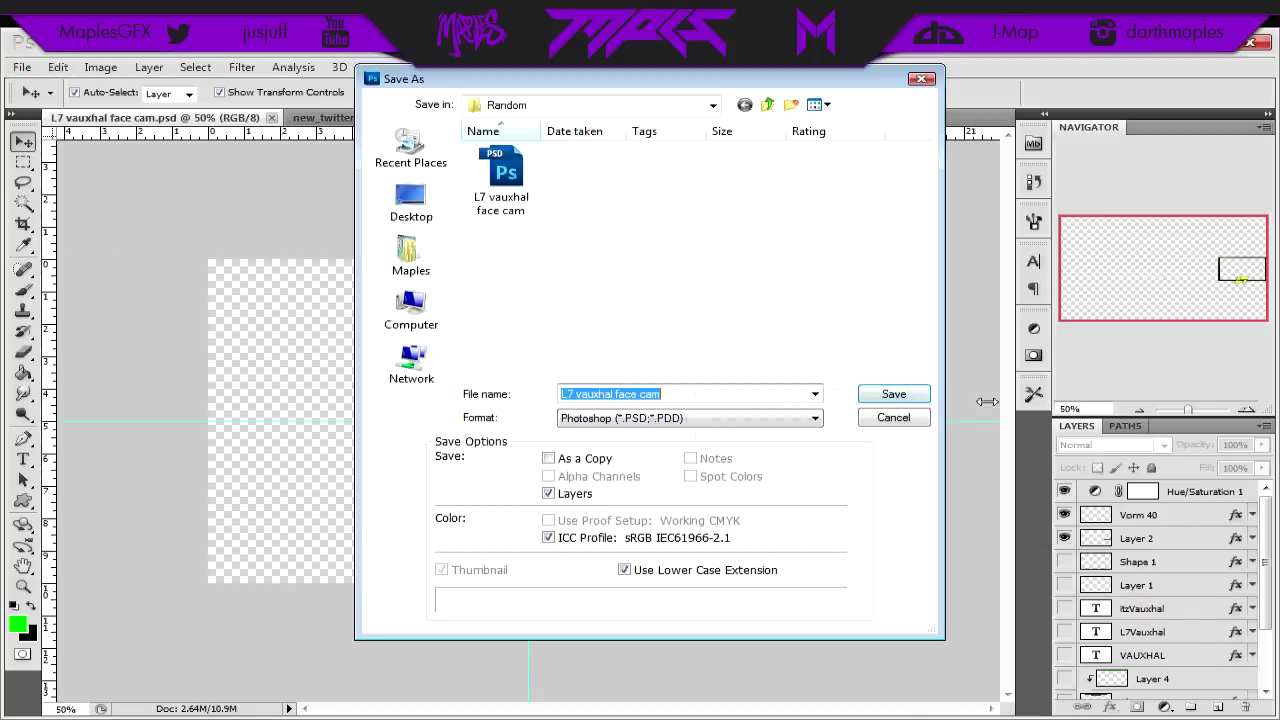
{"action": "left_click", "coordinate": [816, 418]}
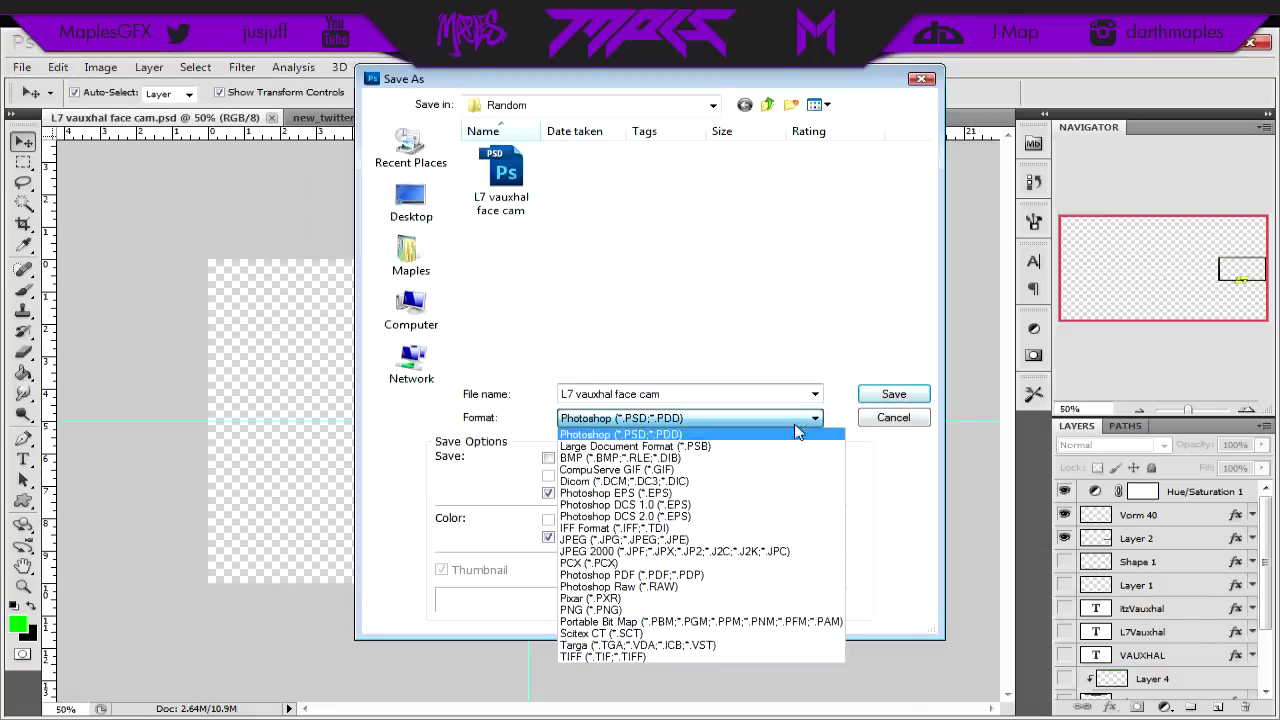
{"action": "left_click", "coordinate": [766, 610]}
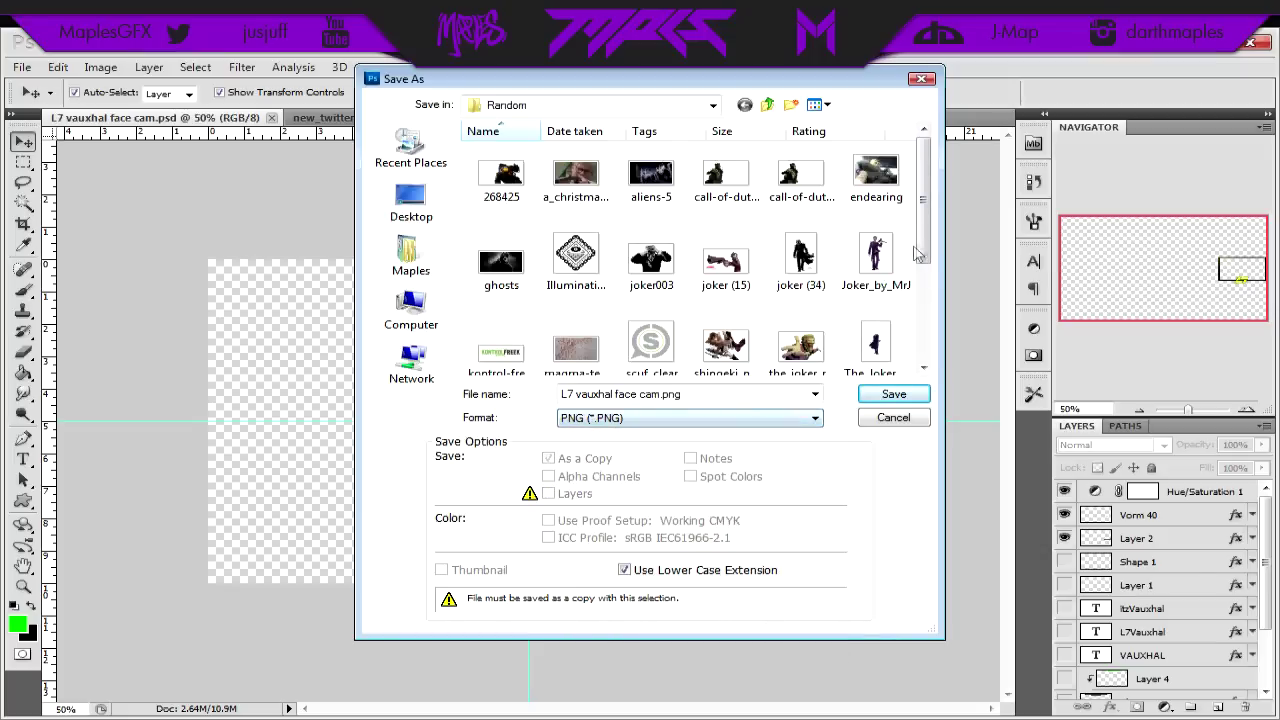
{"action": "left_click", "coordinate": [768, 105]}
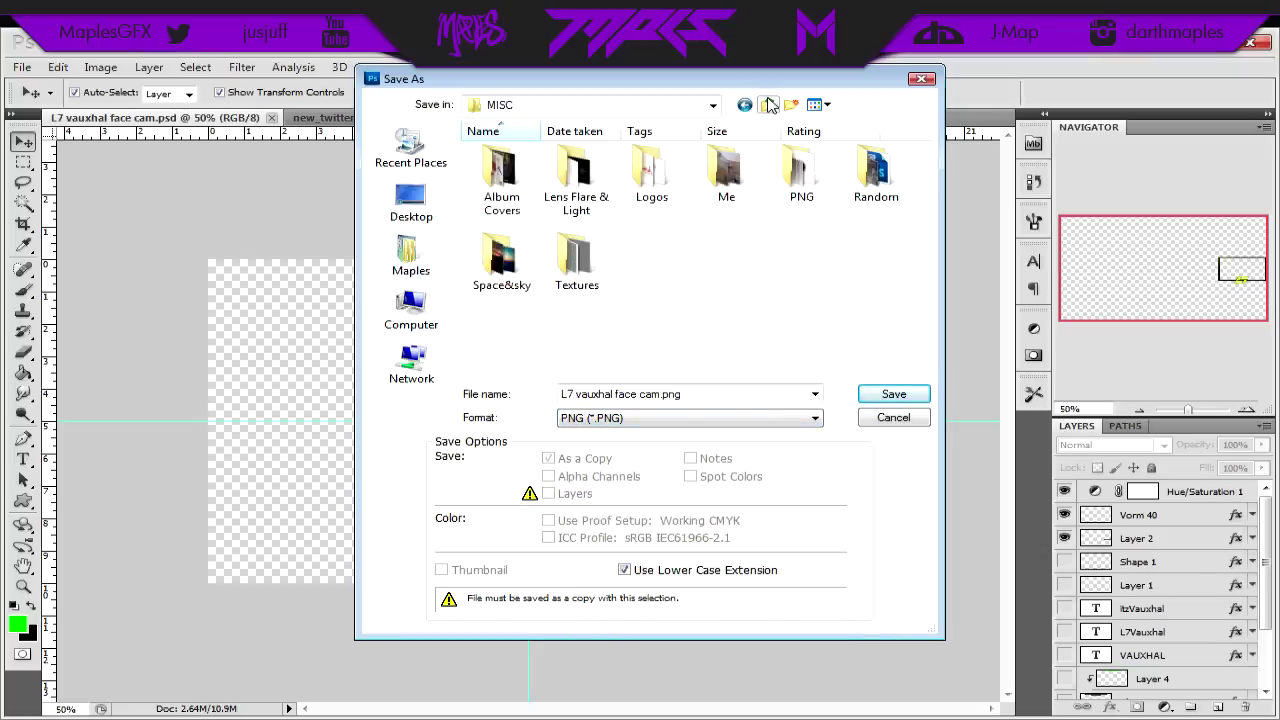
{"action": "left_click", "coordinate": [768, 105]}
{"action": "scroll", "coordinate": [840, 312], "scroll_direction": "down", "scroll_amount": 5}
Step: Name the webcam frame copy "L7 vauxhal face" and save the PNG with no interlacing
{"action": "left_click", "coordinate": [501, 340]}
{"action": "left_click", "coordinate": [693, 394]}
{"action": "left_click", "coordinate": [693, 394]}
{"action": "key", "text": "BackSpace"}
{"action": "key", "text": "BackSpace"}
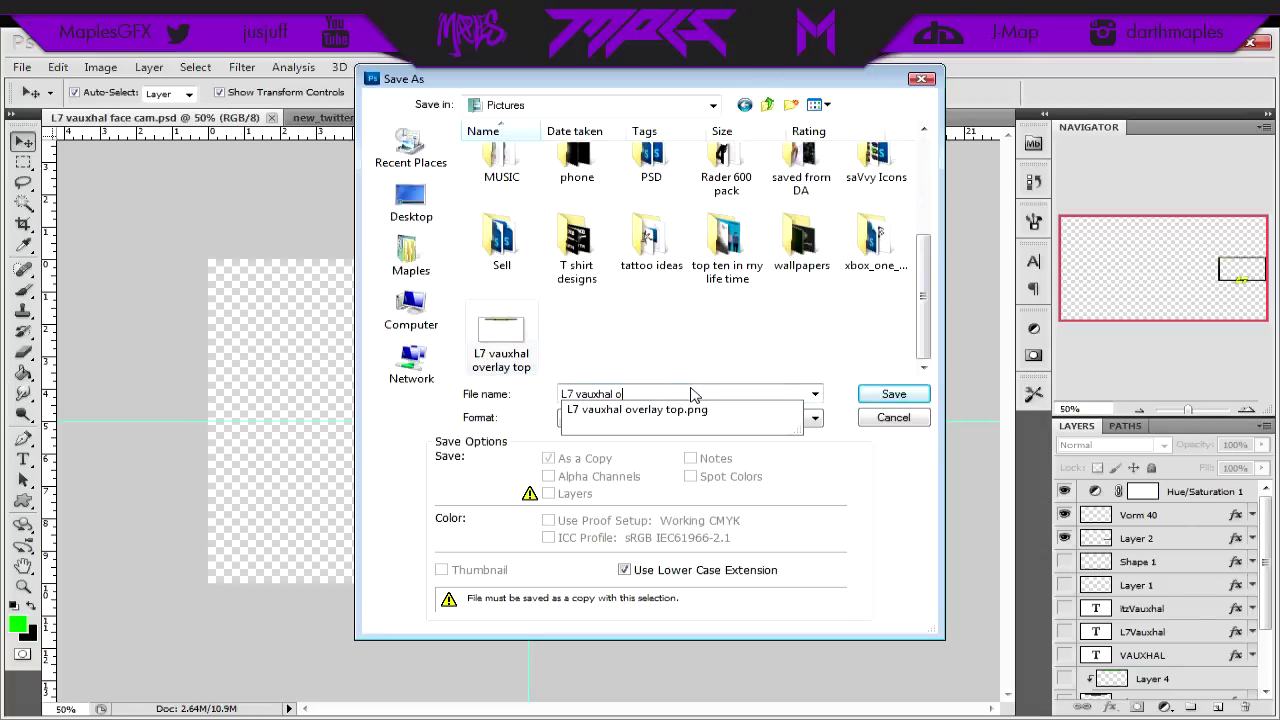
{"action": "type", "text": "fixed"}
{"action": "key", "text": "Return"}
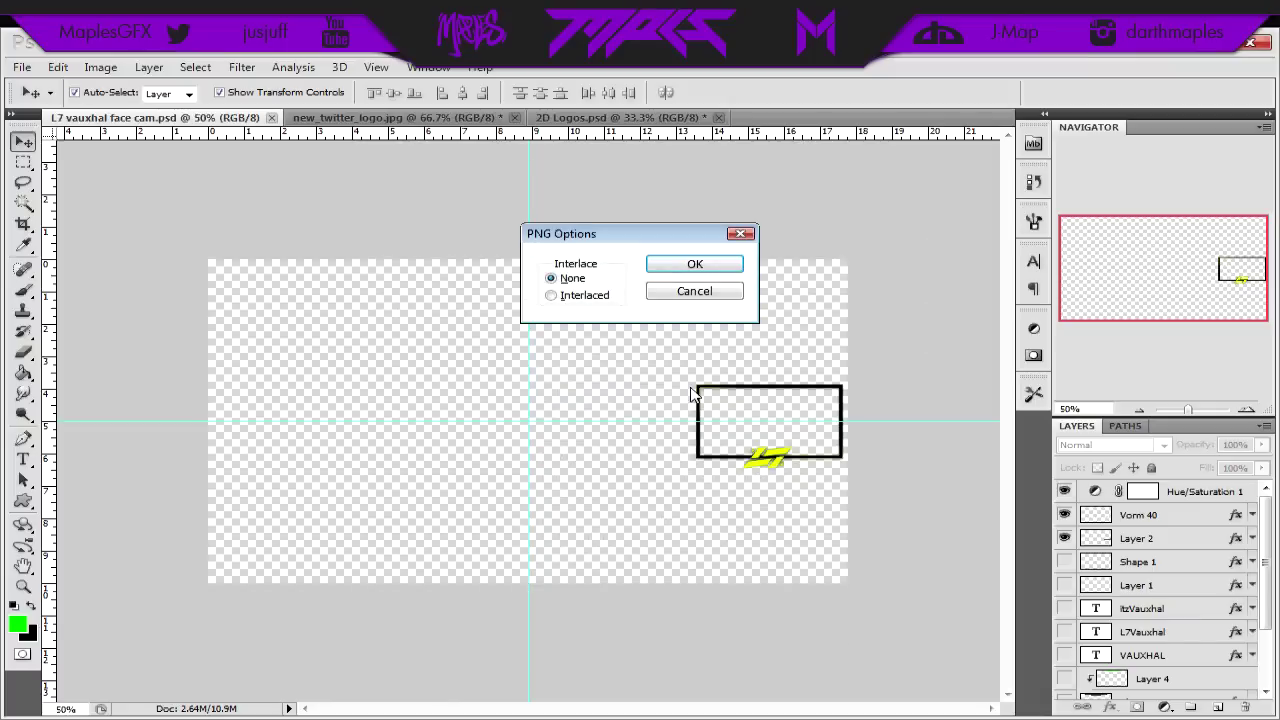
{"action": "left_click", "coordinate": [705, 276]}
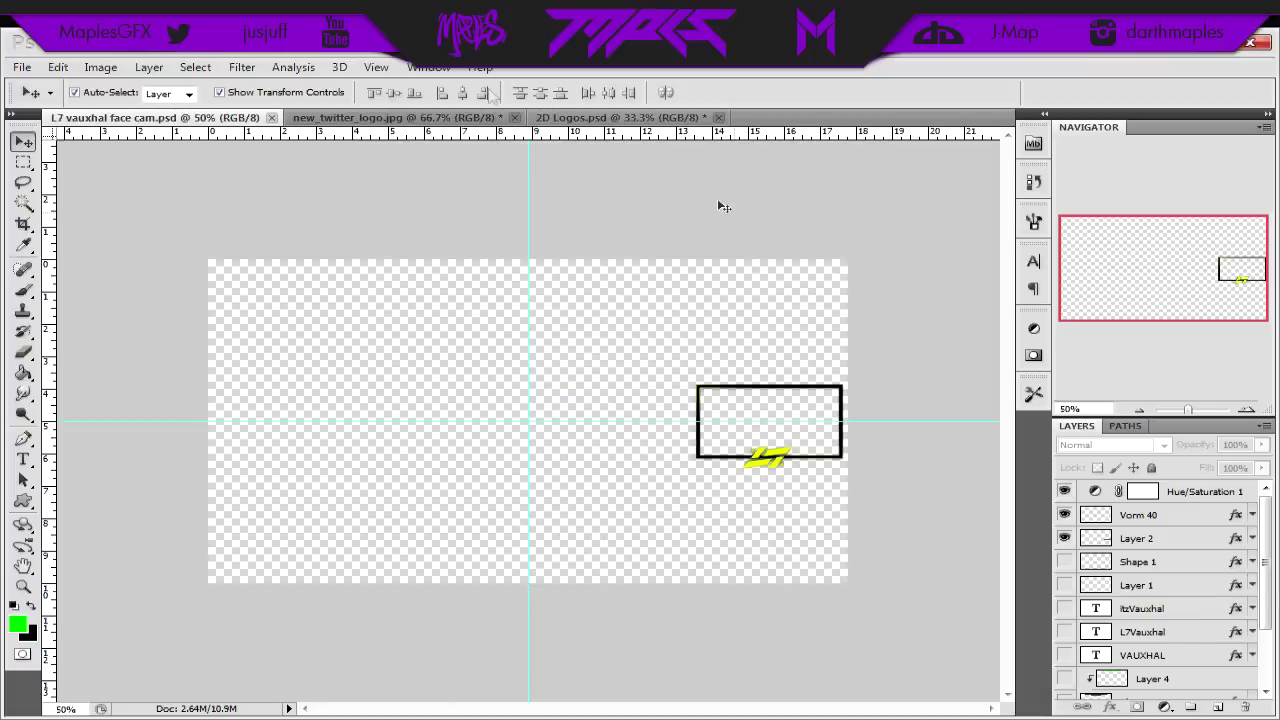
Step: Switch to Windows Explorer, open the Pictures folder, and compare the "L7 vauxhal face" and "L7 vauxhal overlay top" images in Windows Photo Gallery
{"action": "key", "text": "alt+Tab"}
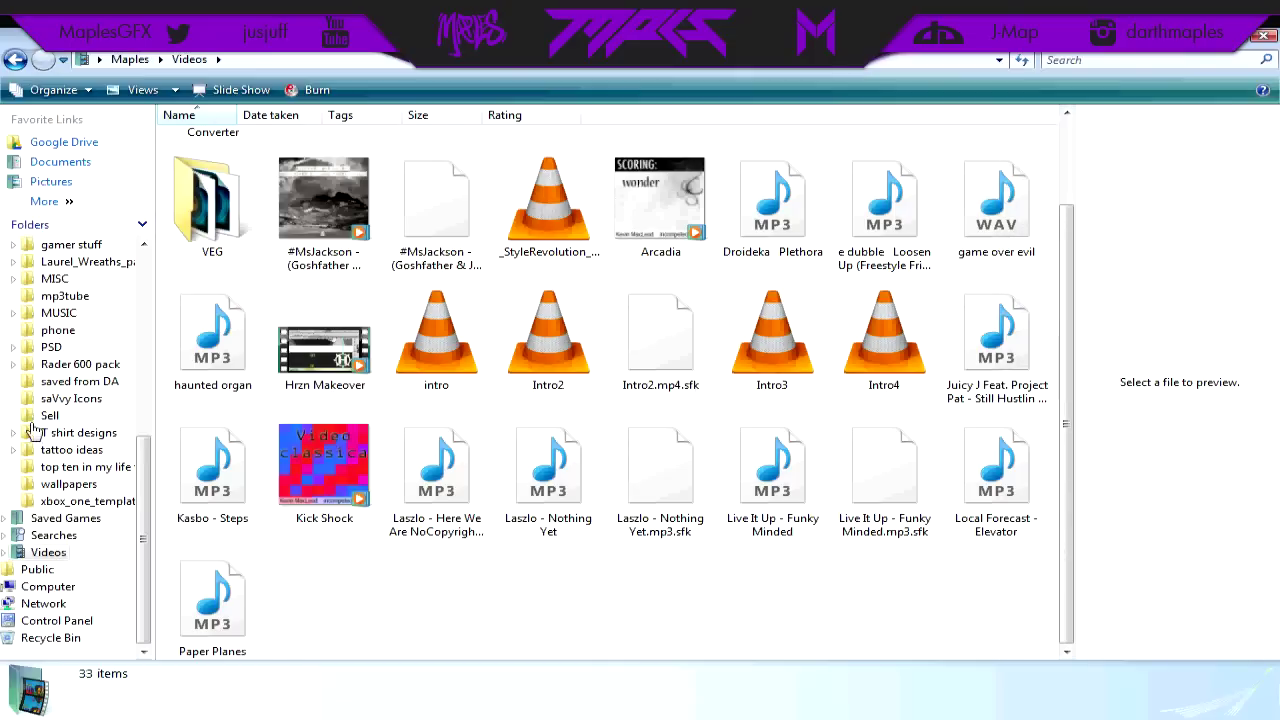
{"action": "left_click_drag", "start_coordinate": [143, 513], "coordinate": [143, 358]}
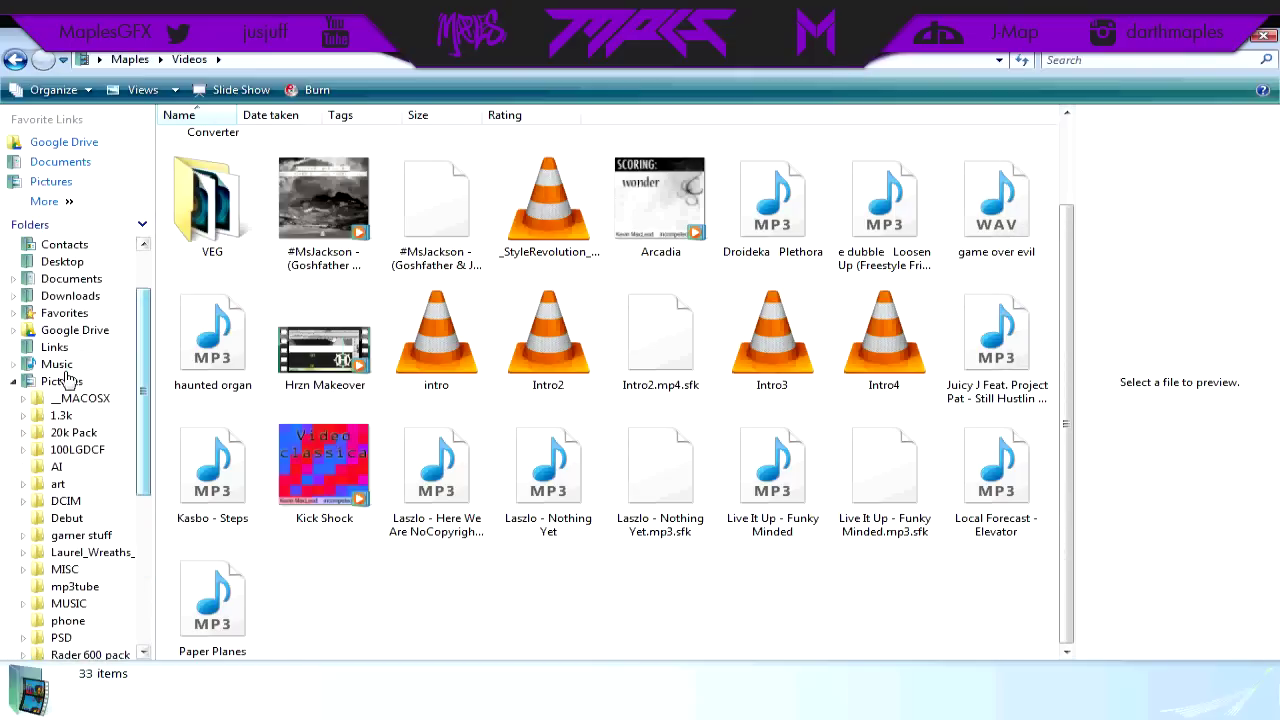
{"action": "left_click", "coordinate": [62, 380]}
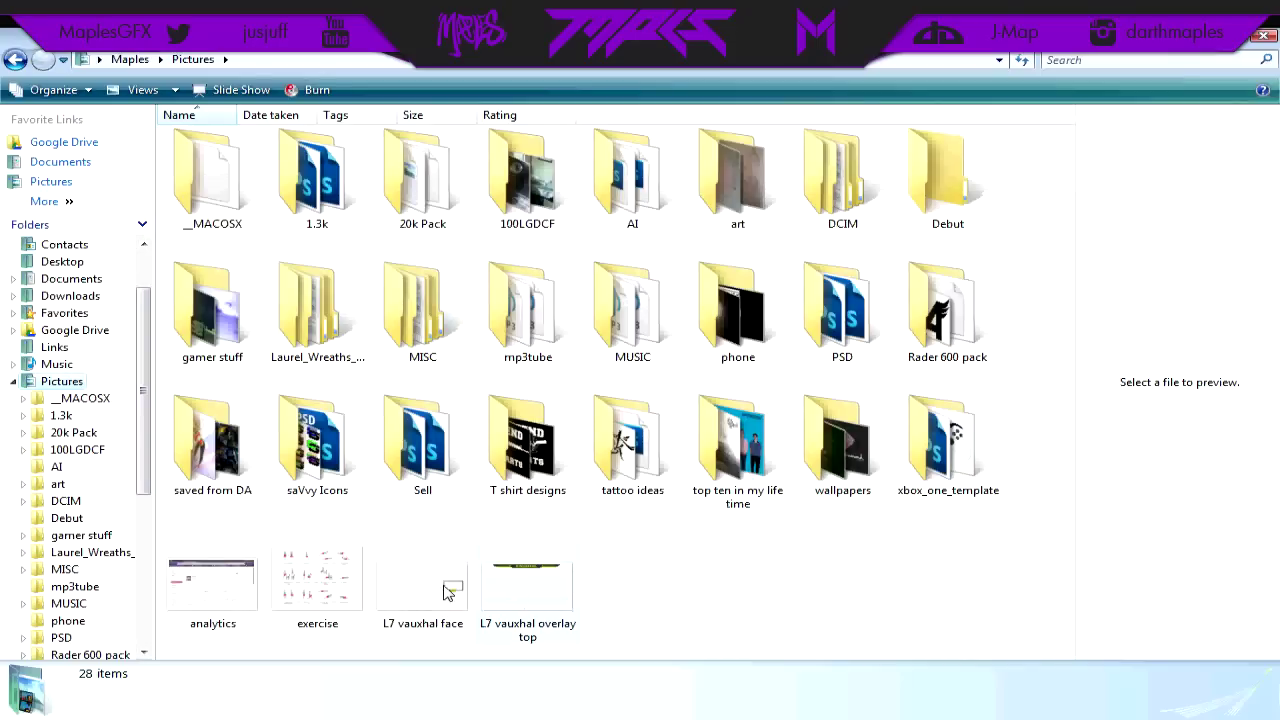
{"action": "double_click", "coordinate": [447, 591]}
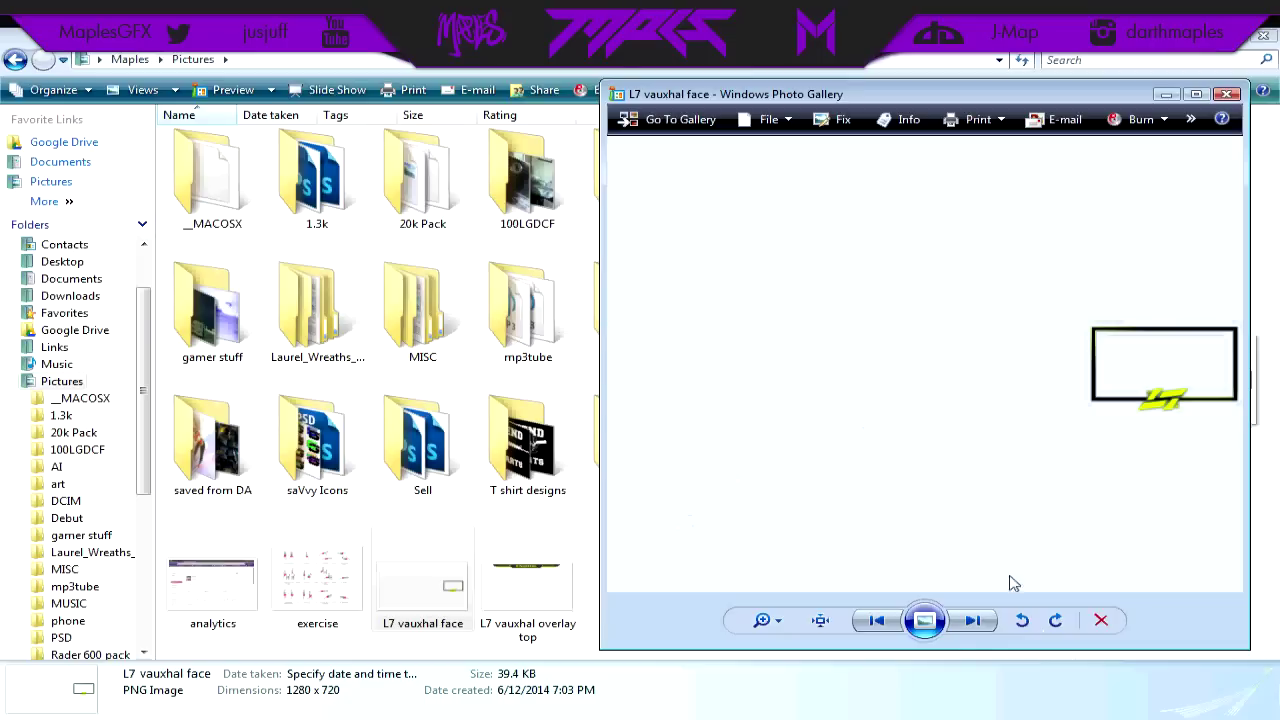
{"action": "left_click", "coordinate": [971, 622]}
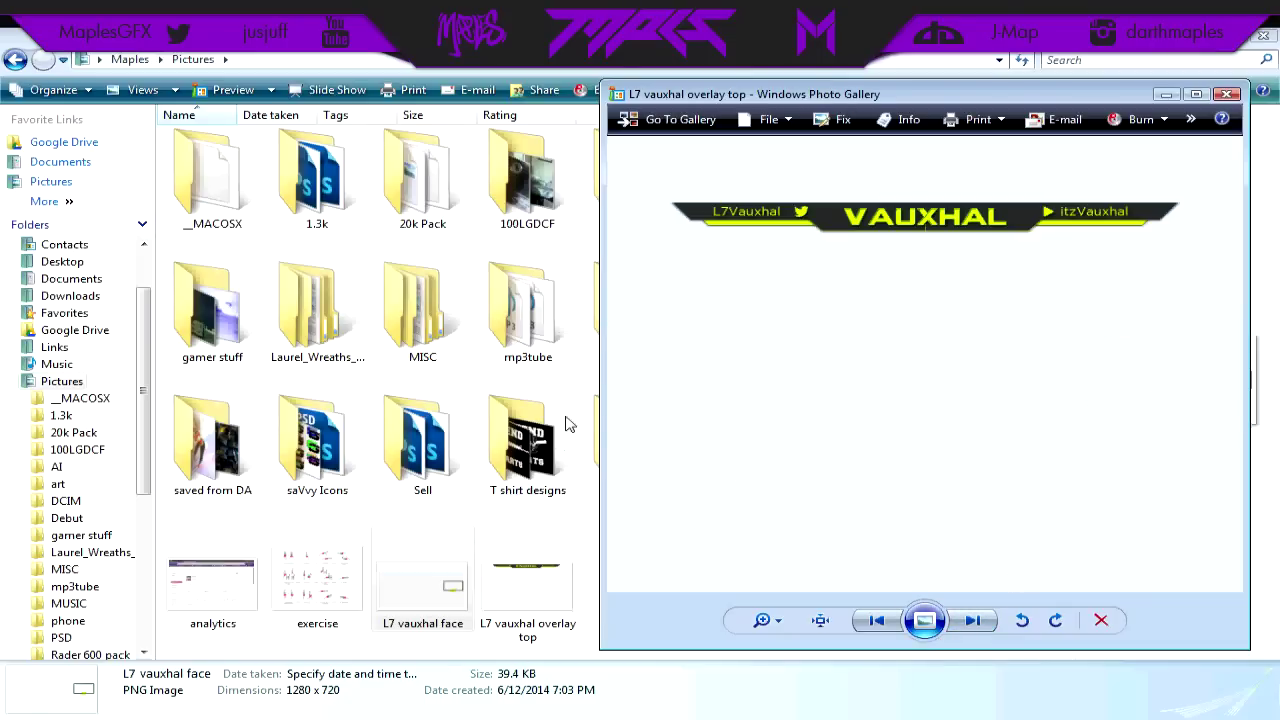
{"action": "left_click", "coordinate": [876, 620]}
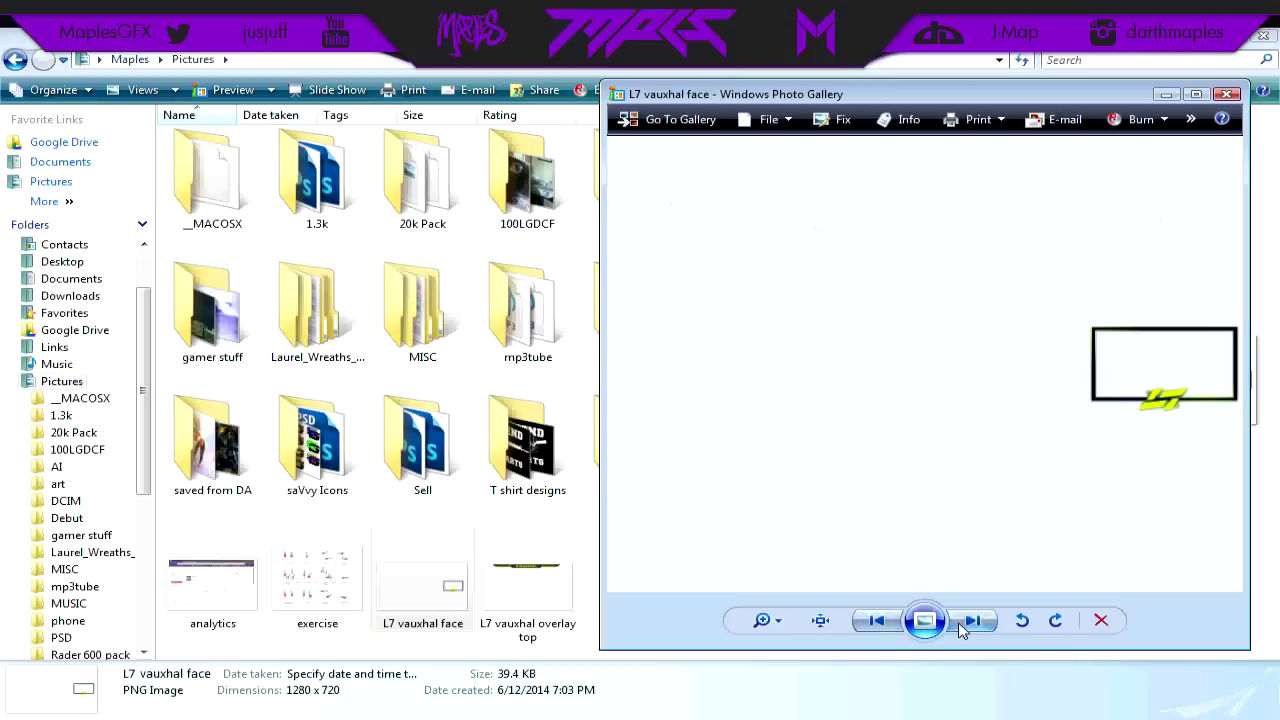
{"action": "left_click", "coordinate": [971, 621]}
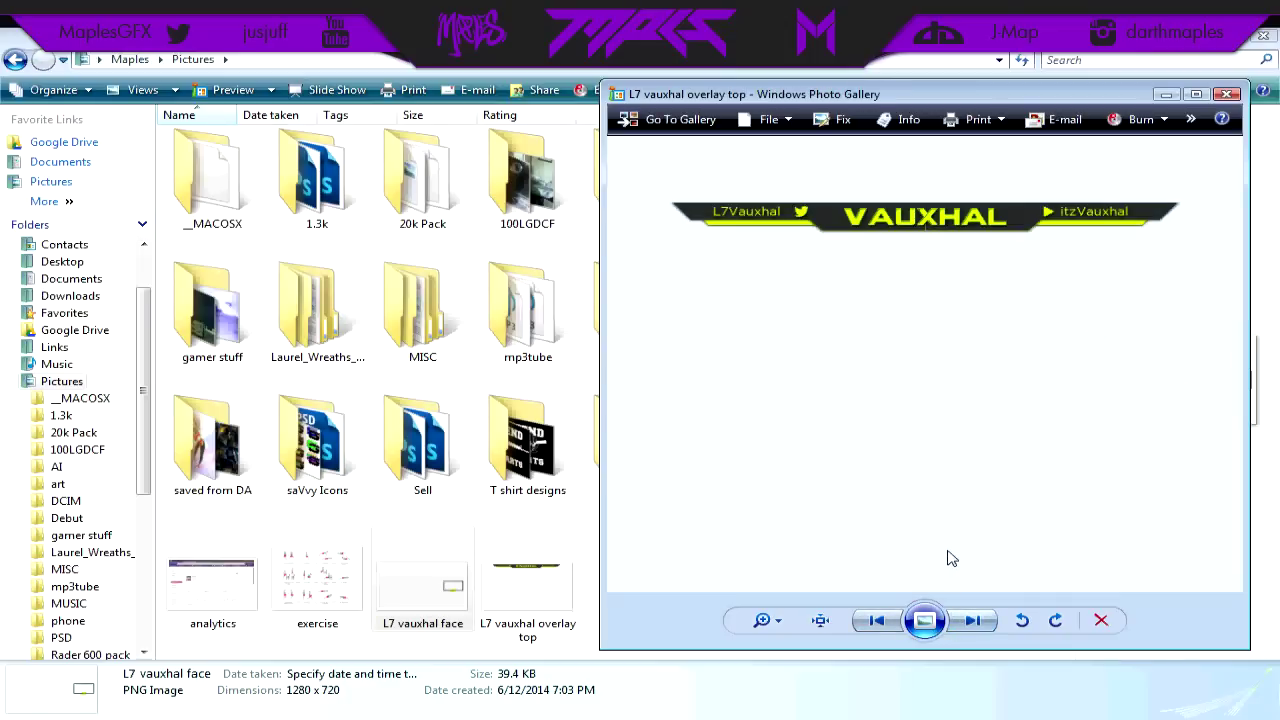